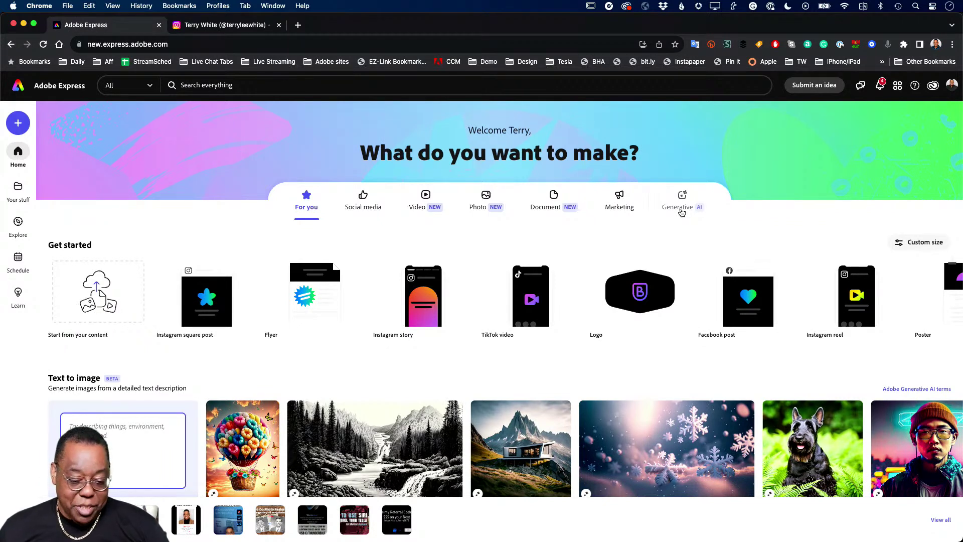
# Look through the Get started project types on the home page, from Instagram square post to YouTube video.
pyautogui.scroll(-2, 532, 296)
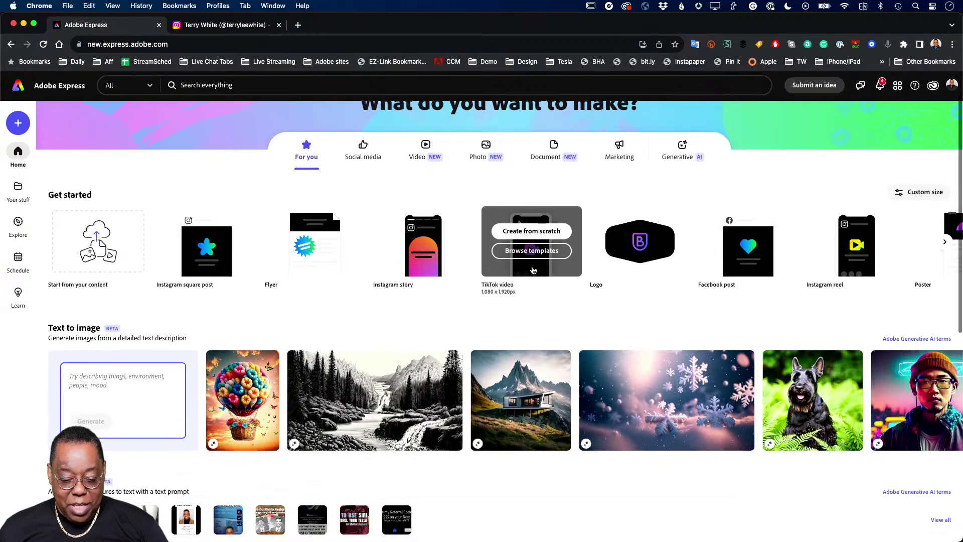
pyautogui.moveTo(351, 252)
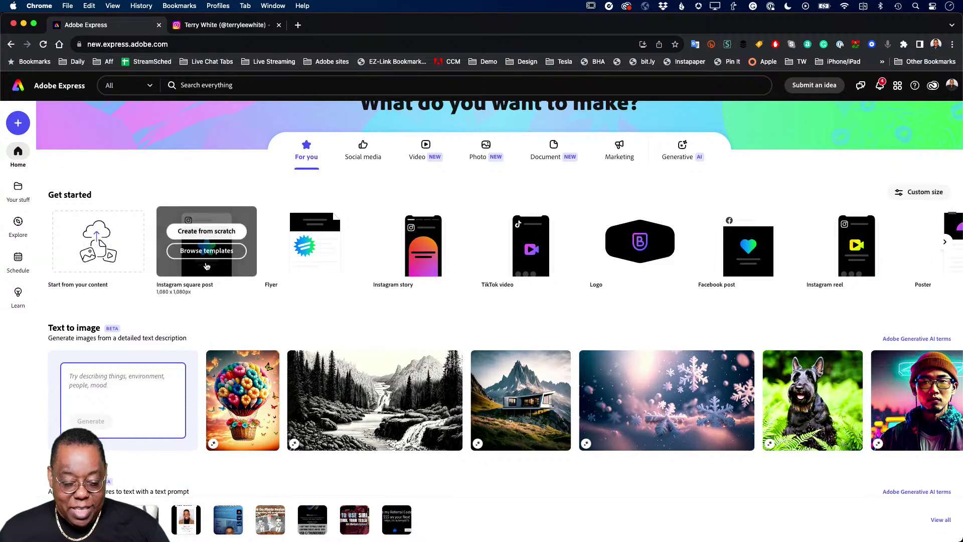
pyautogui.moveTo(331, 261)
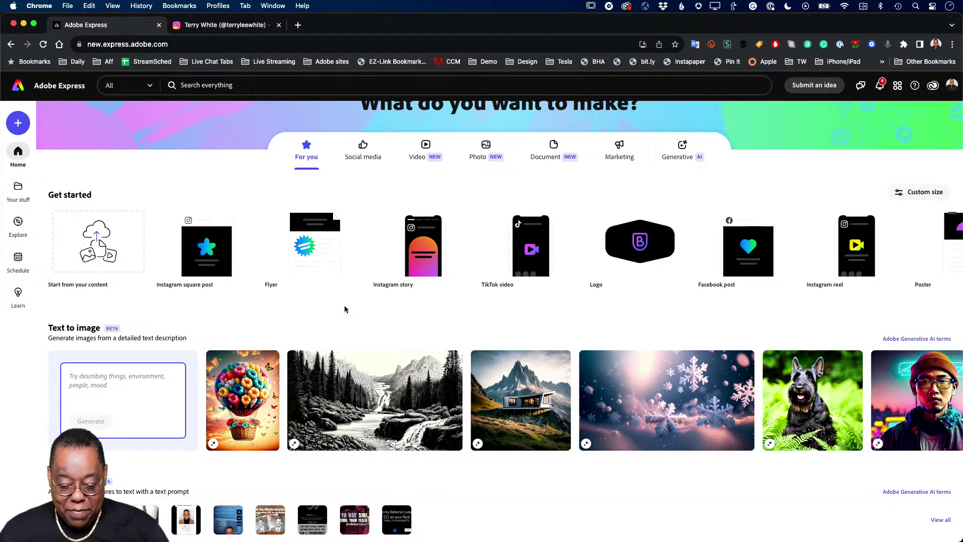
pyautogui.moveTo(444, 280)
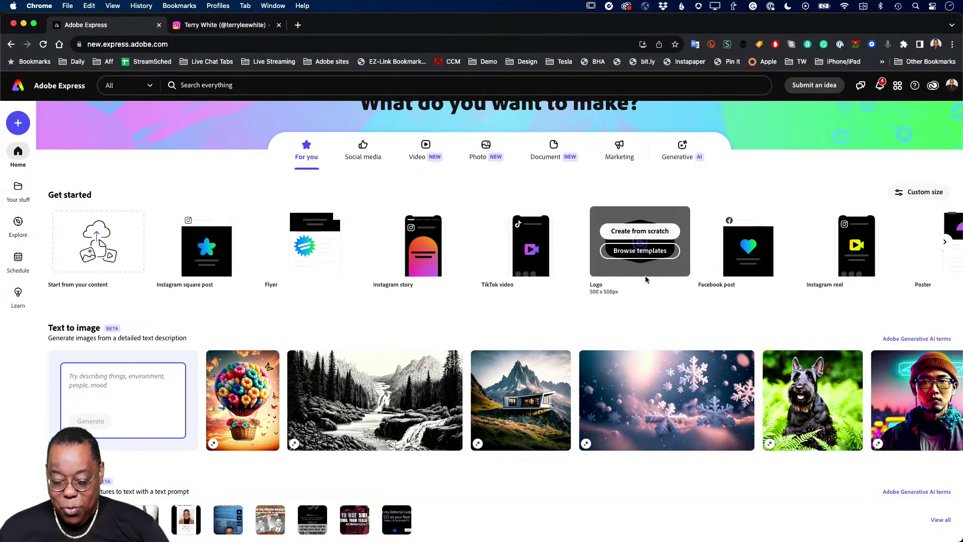
pyautogui.hscroll(2, 926, 269)
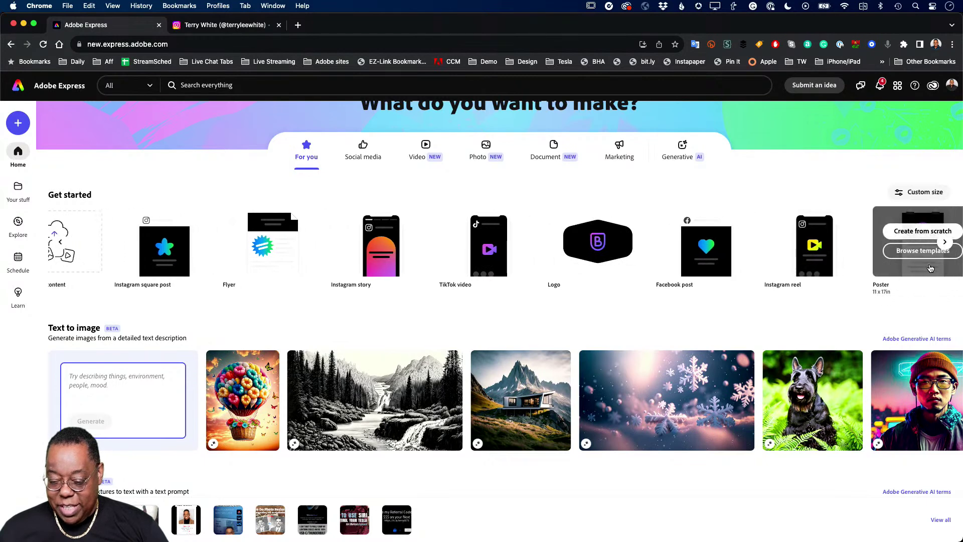
pyautogui.hscroll(4, 926, 269)
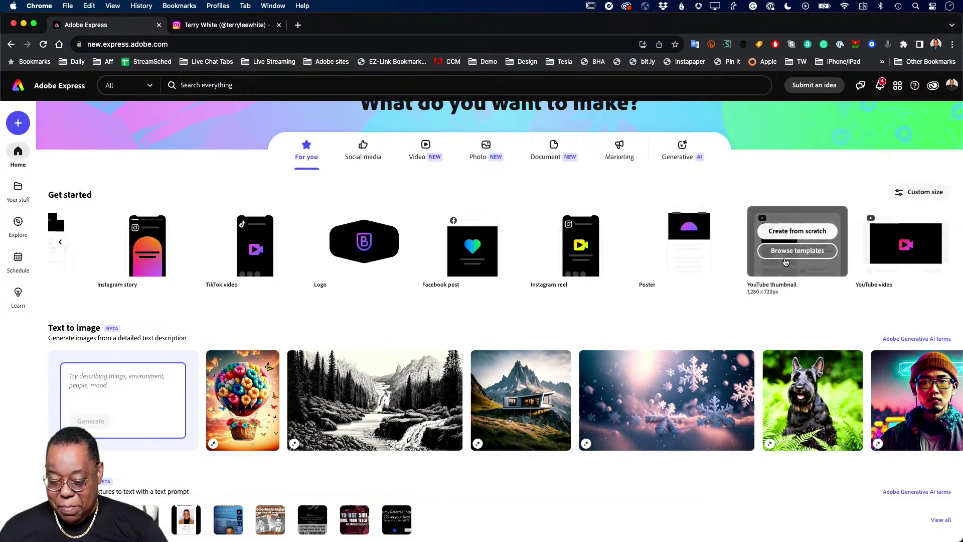
pyautogui.hscroll(-5, 775, 252)
# Review the Text to image and Text effects sections of the home page.
pyautogui.scroll(-1, 658, 335)
pyautogui.scroll(-4, 658, 335)
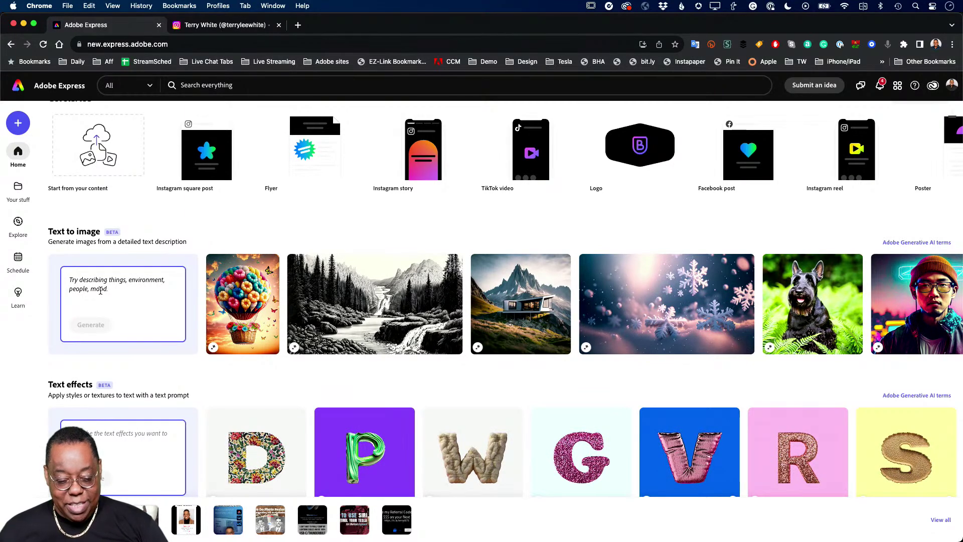
pyautogui.scroll(-2, 130, 354)
pyautogui.scroll(-2, 130, 353)
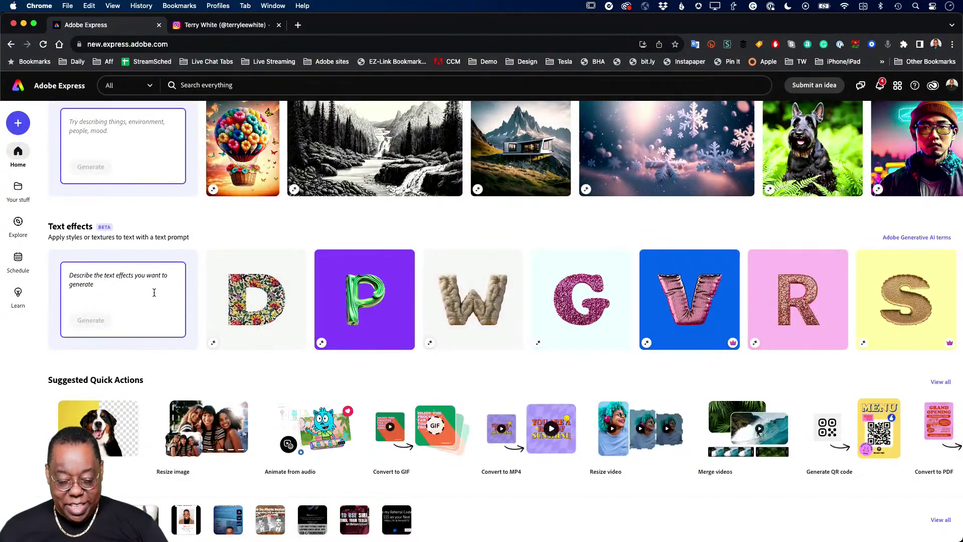
pyautogui.scroll(-3, 134, 303)
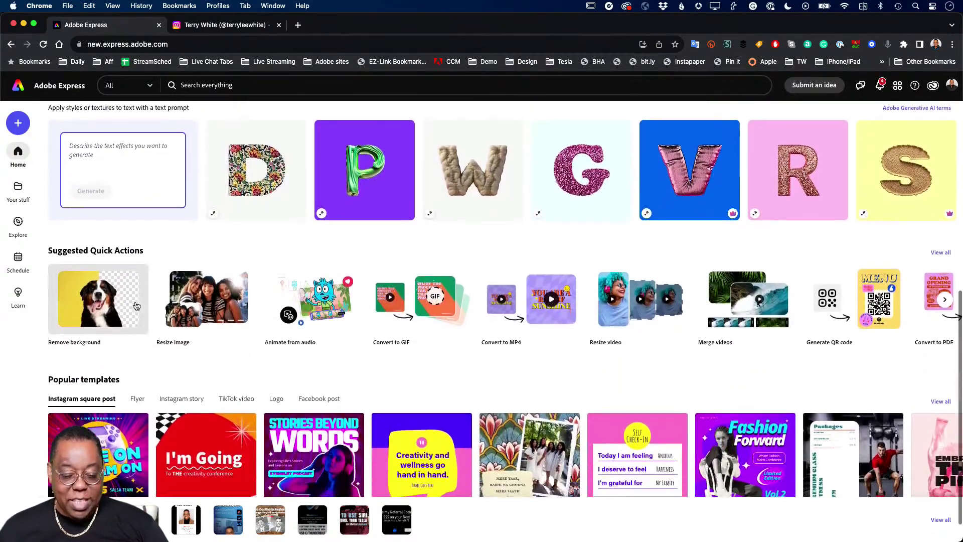
# Examine the Suggested Quick Actions and the Popular templates on the home page.
pyautogui.scroll(-1, 136, 306)
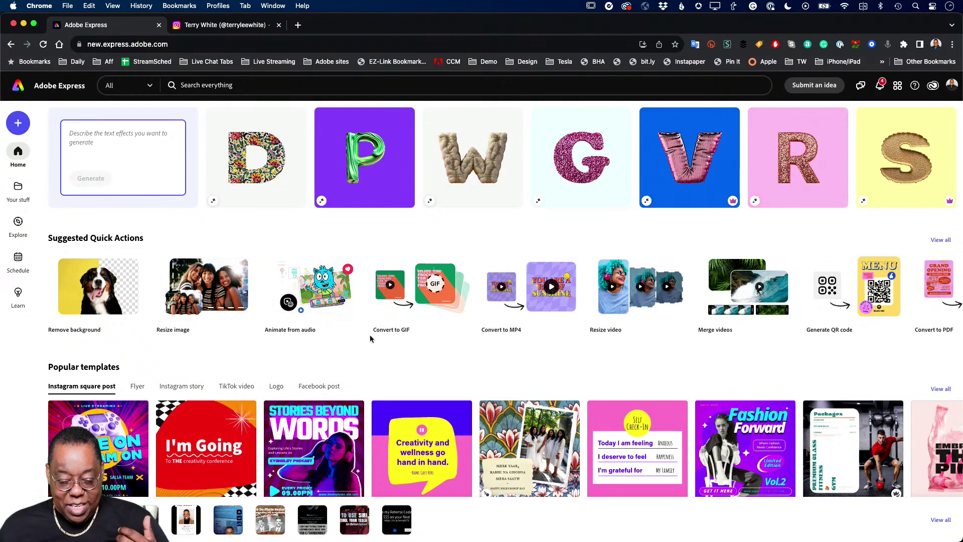
pyautogui.hscroll(2, 742, 318)
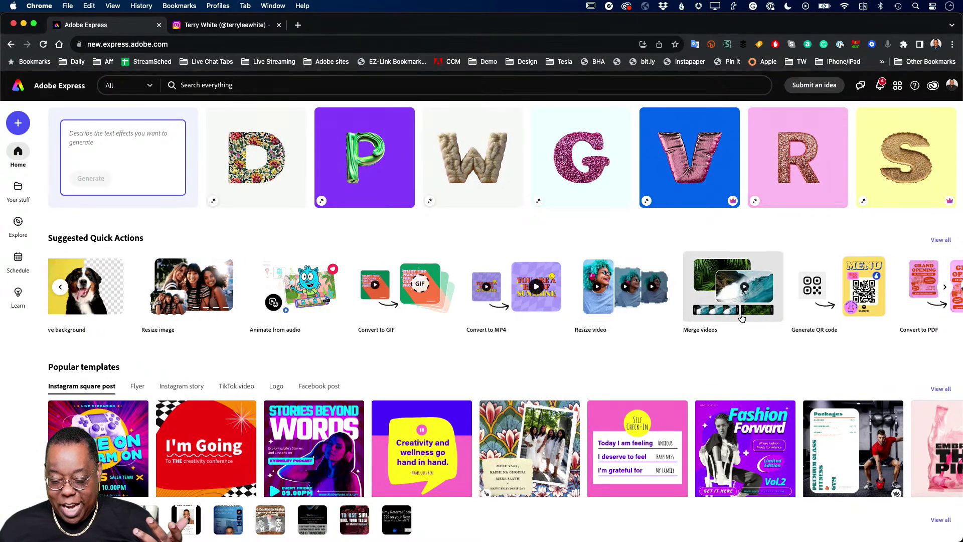
pyautogui.hscroll(2, 741, 318)
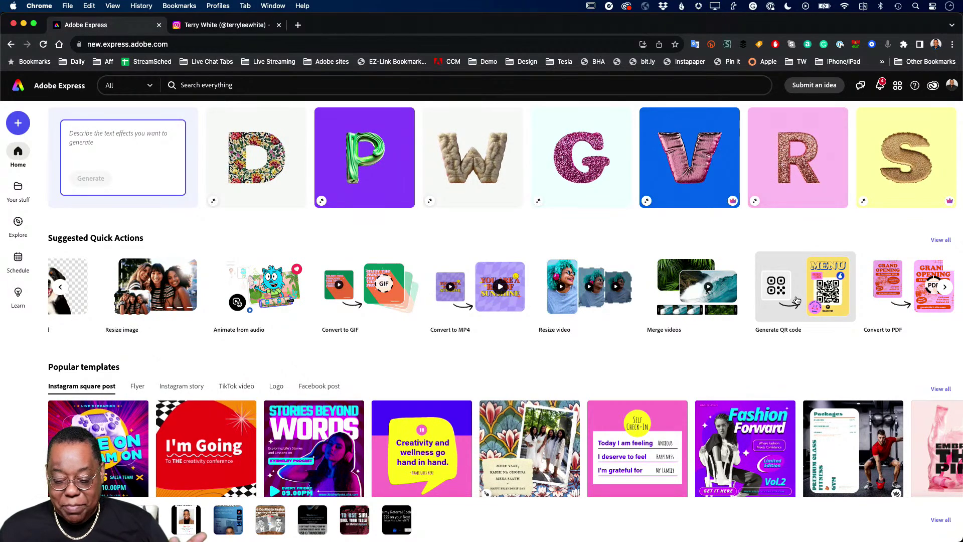
pyautogui.hscroll(3, 845, 308)
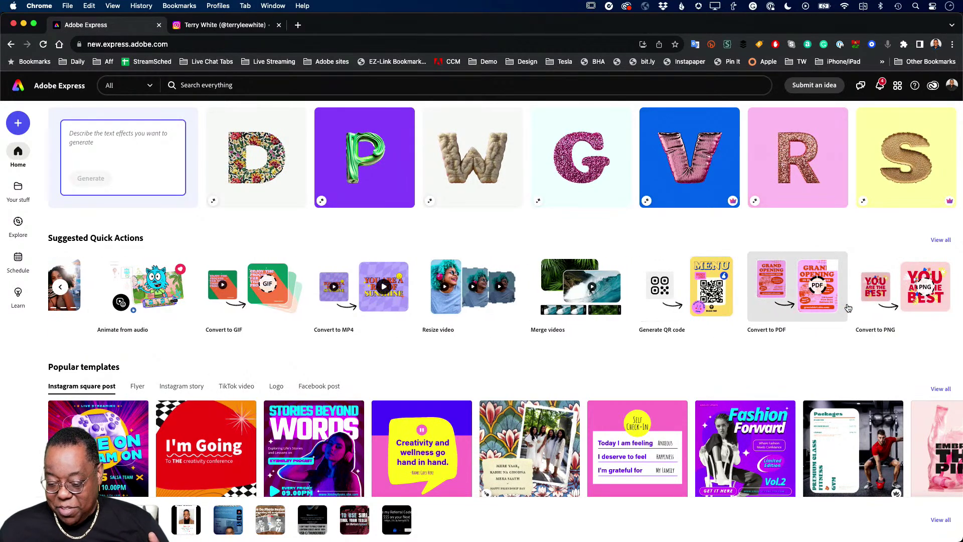
pyautogui.hscroll(-2, 702, 311)
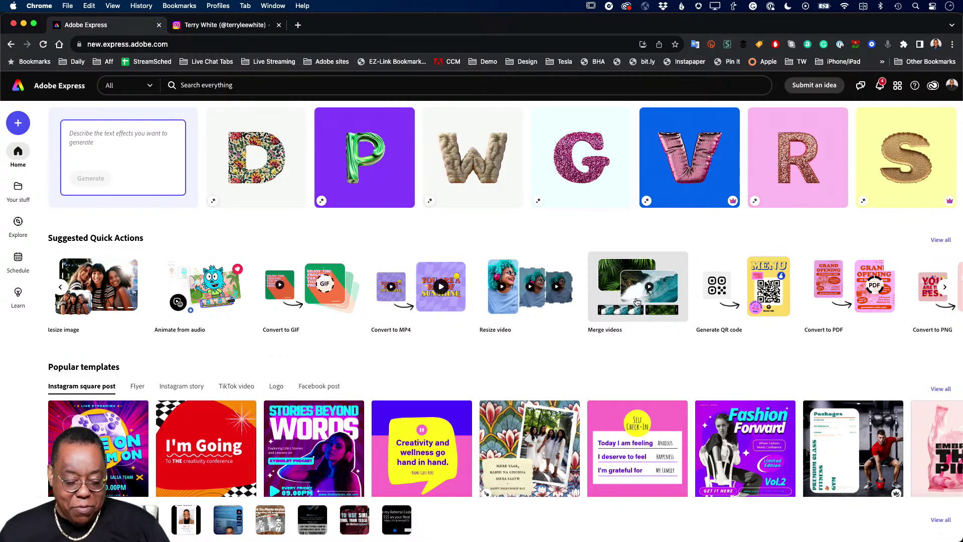
pyautogui.scroll(-1, 528, 368)
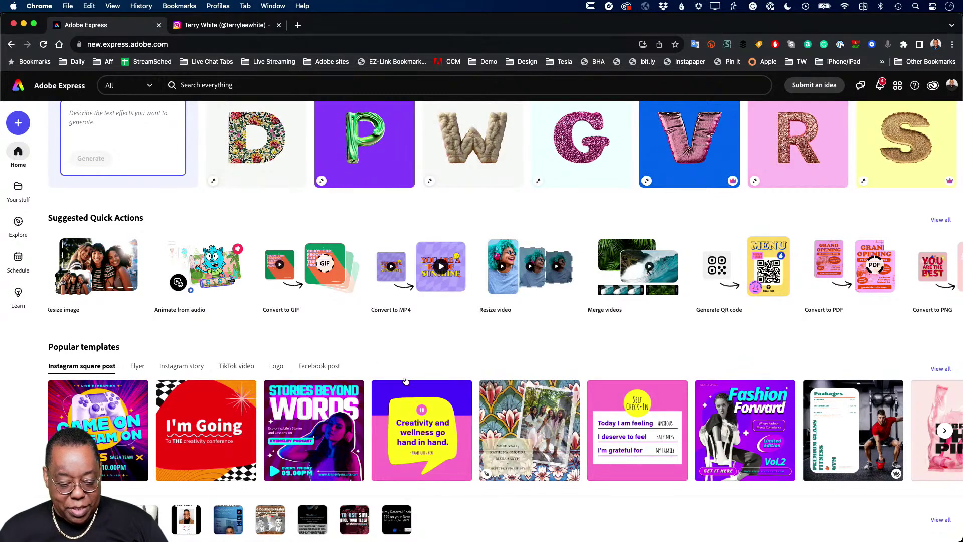
pyautogui.scroll(5, 370, 345)
pyautogui.scroll(10, 370, 345)
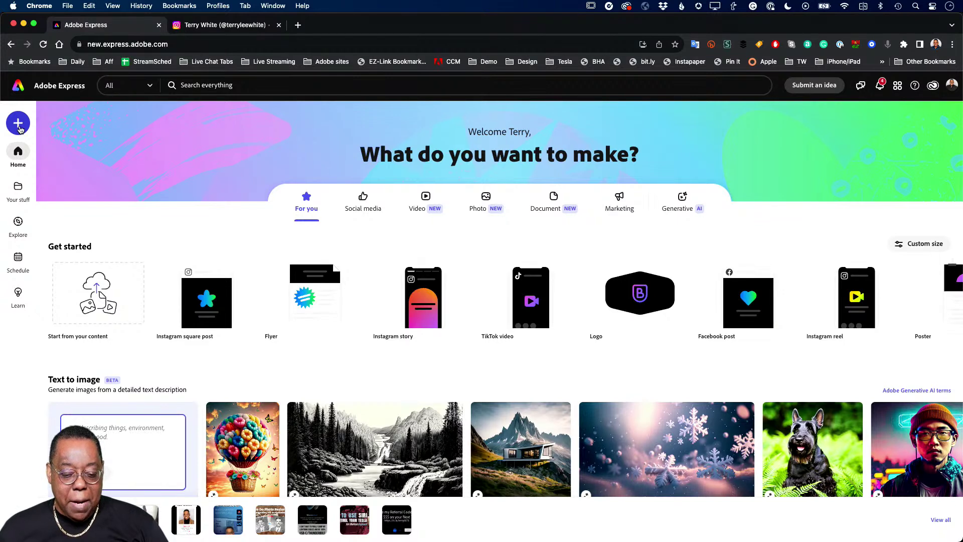
# Open the list for creating a new project and look through its standard, suggested and all available sizes.
pyautogui.click(19, 129)
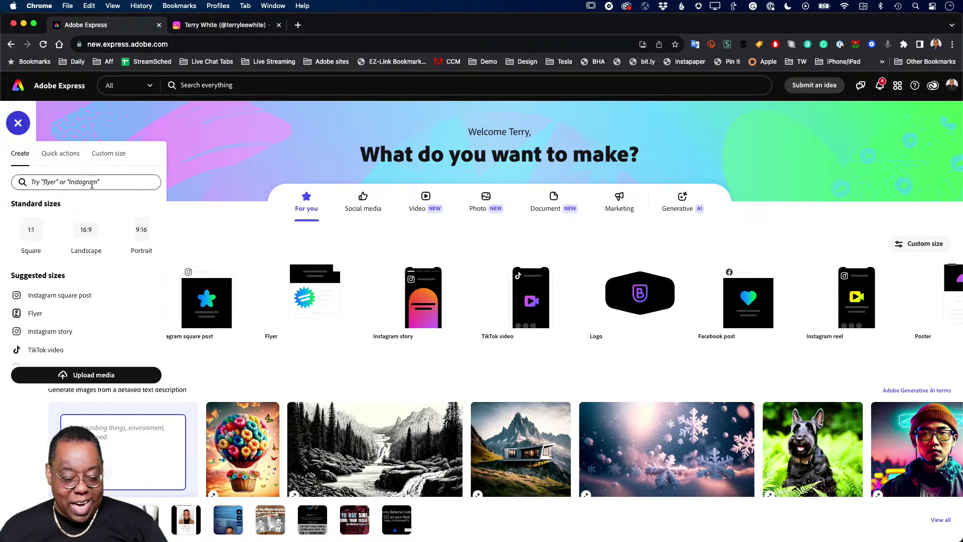
pyautogui.scroll(-4, 48, 283)
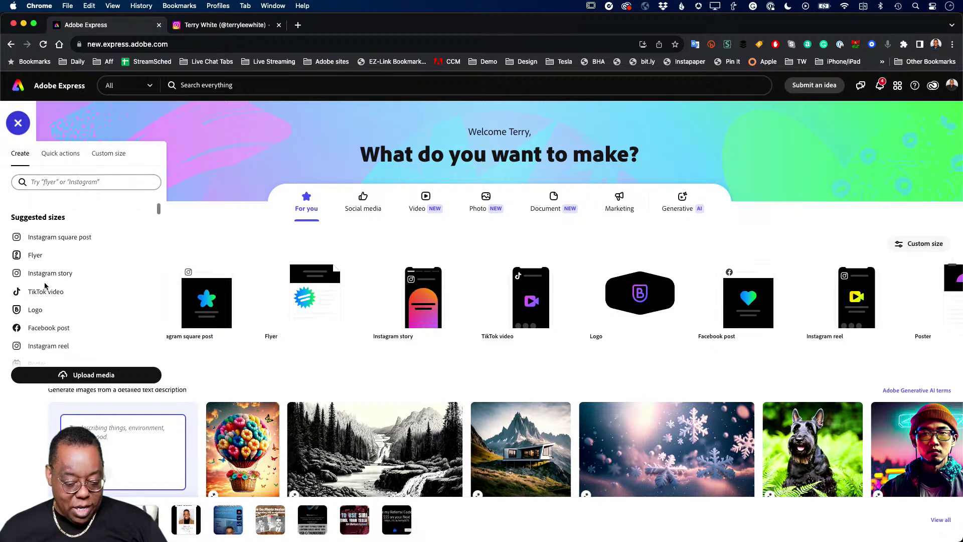
pyautogui.scroll(-10, 45, 286)
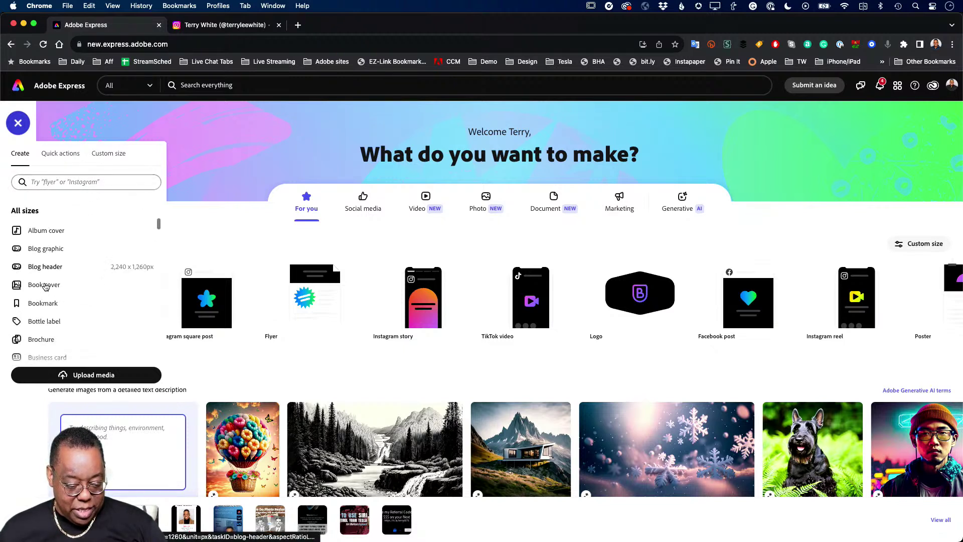
pyautogui.scroll(-6, 45, 286)
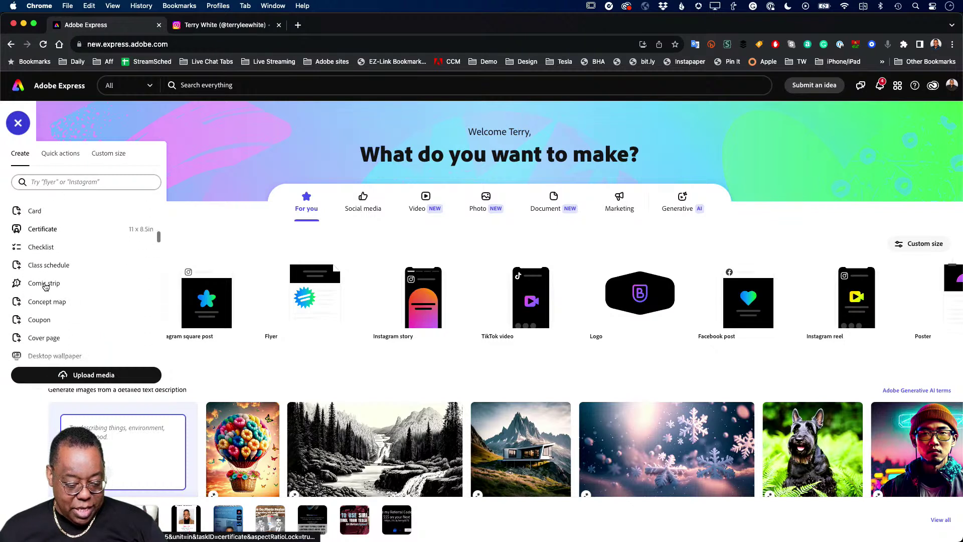
pyautogui.scroll(-6, 45, 286)
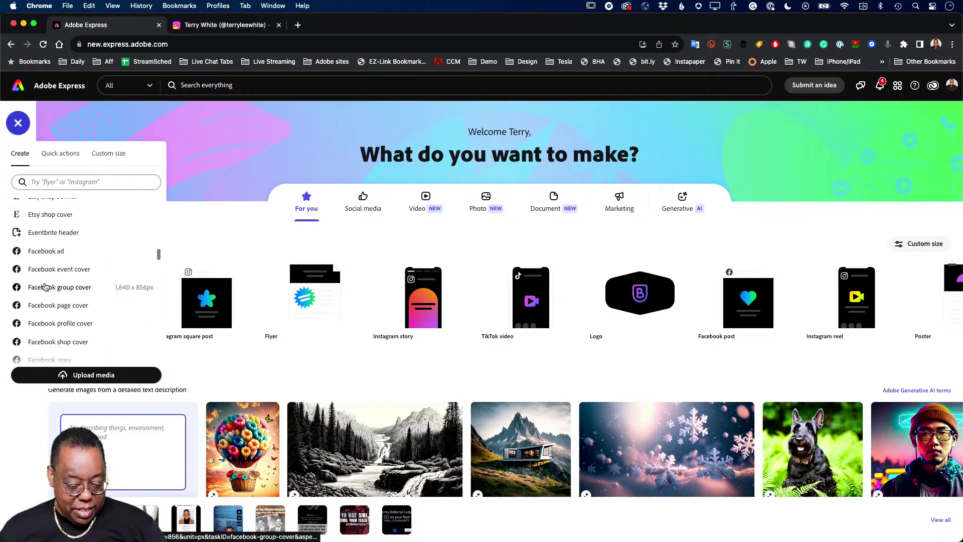
pyautogui.scroll(-5, 45, 287)
pyautogui.scroll(15, 46, 286)
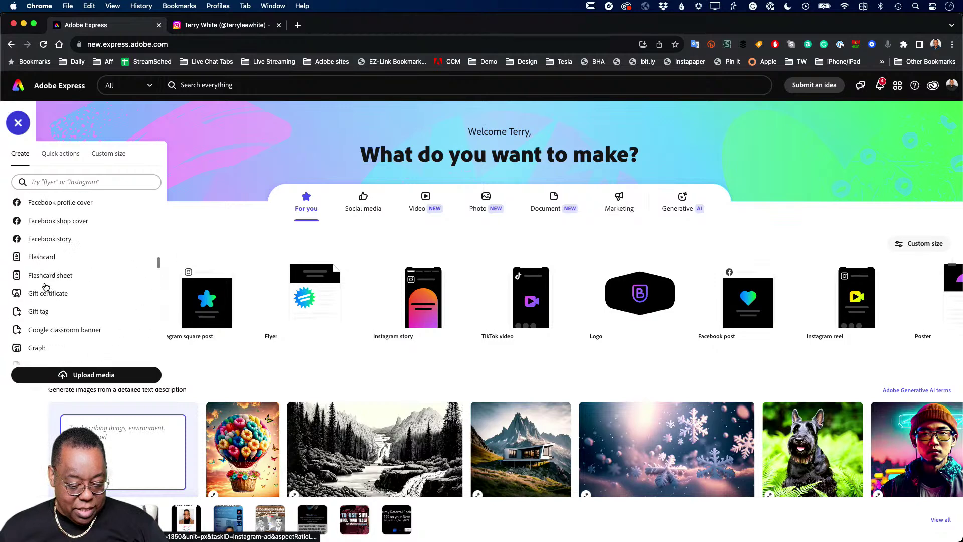
pyautogui.scroll(5, 46, 286)
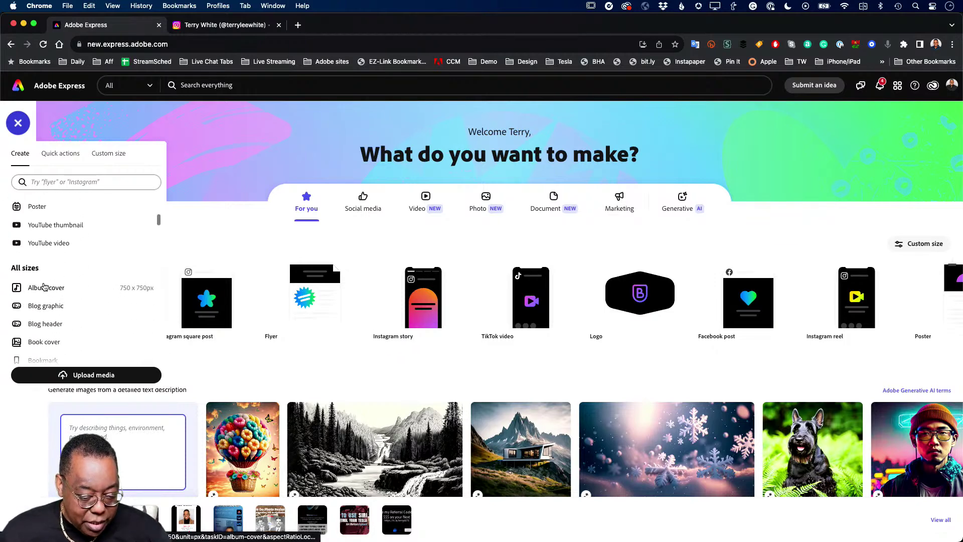
pyautogui.scroll(1, 44, 286)
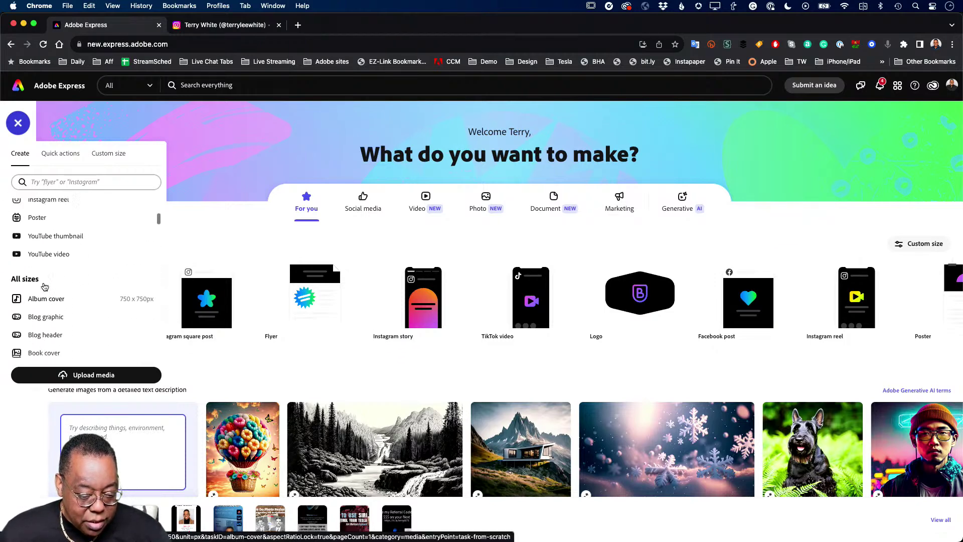
pyautogui.scroll(5, 44, 287)
pyautogui.scroll(-10, 44, 286)
pyautogui.scroll(-10, 44, 286)
pyautogui.scroll(-10, 44, 286)
pyautogui.scroll(-10, 44, 287)
pyautogui.scroll(-10, 44, 286)
pyautogui.scroll(-8, 44, 287)
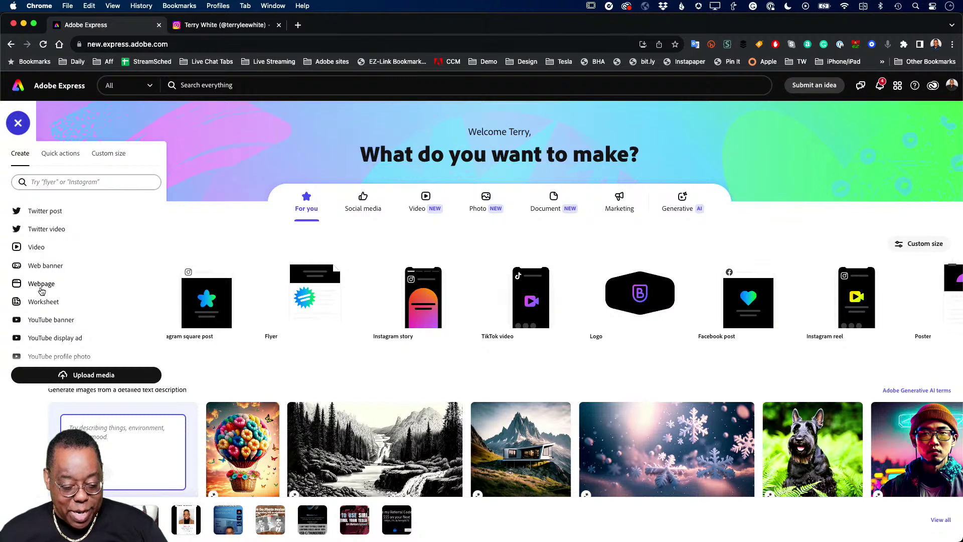
# Search the project sizes for "web", then clear the search.
pyautogui.click(62, 180)
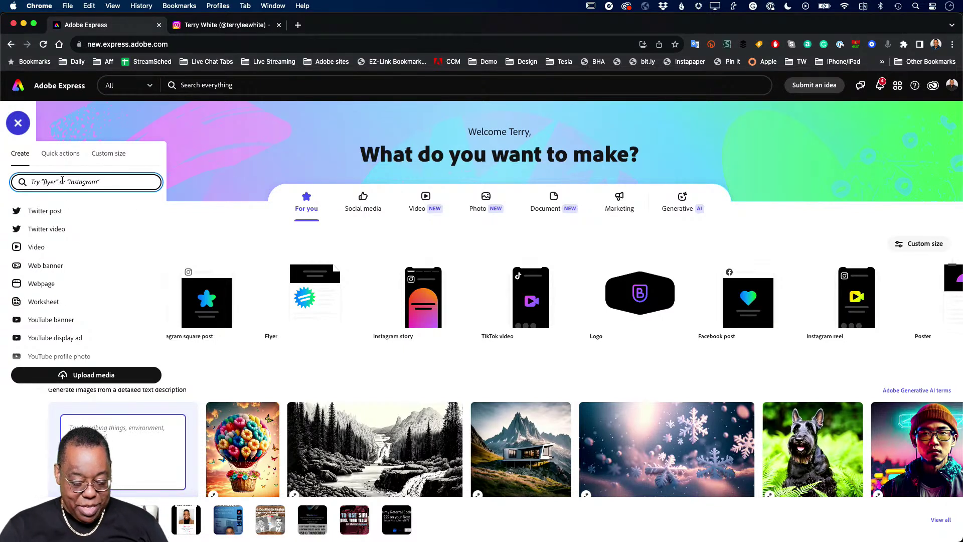
pyautogui.write('web')
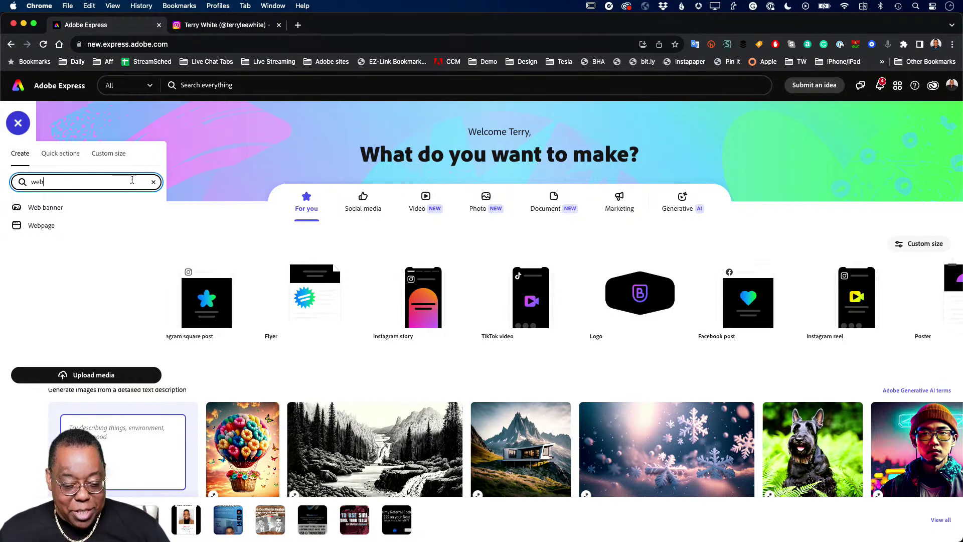
pyautogui.click(153, 181)
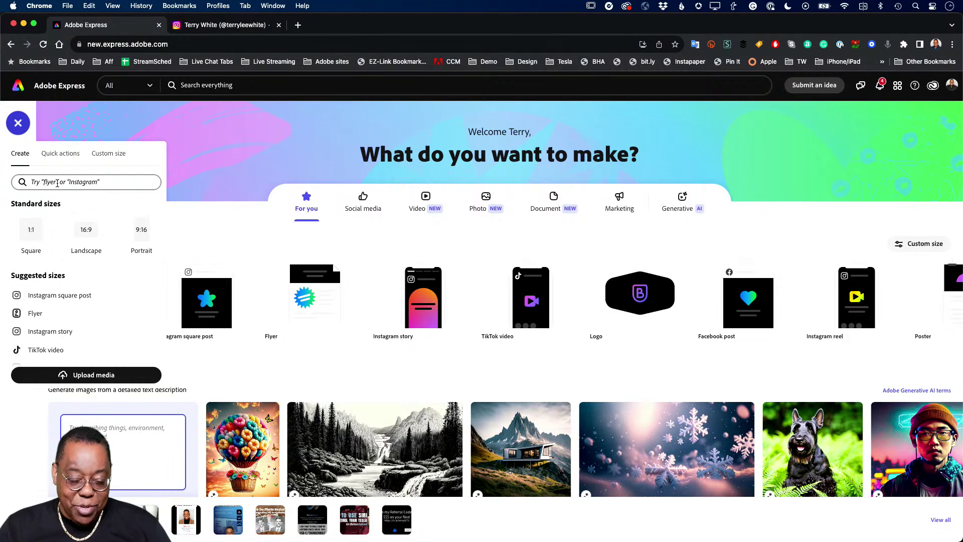
pyautogui.click(66, 181)
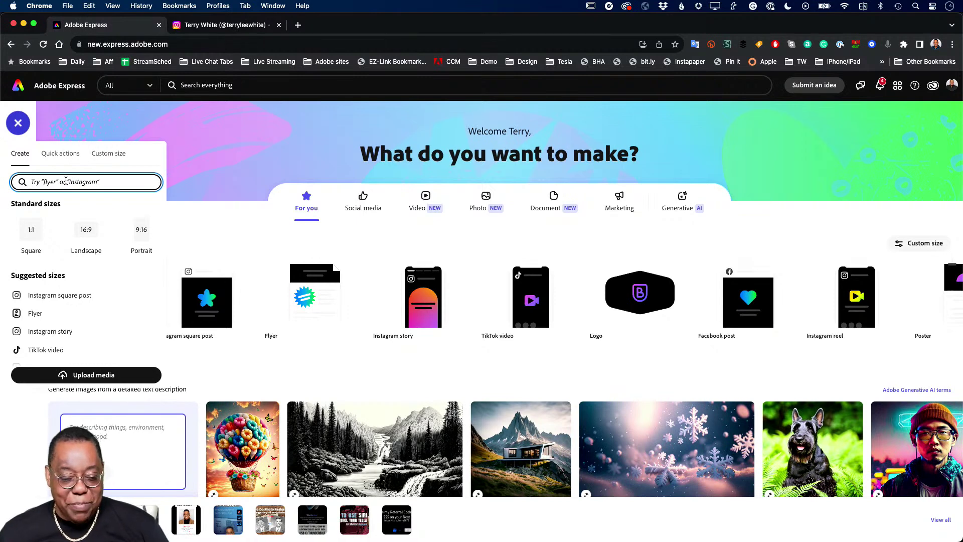
# Switch to Instagram, open the Portrait Portfolio carousel post, and view its slides in order from the cover through slide 09.
pyautogui.click(237, 28)
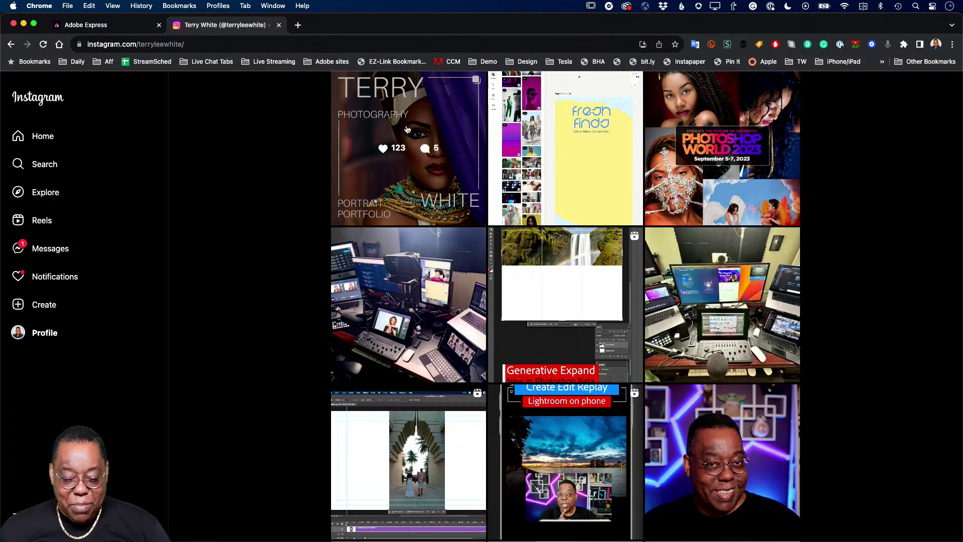
pyautogui.click(392, 161)
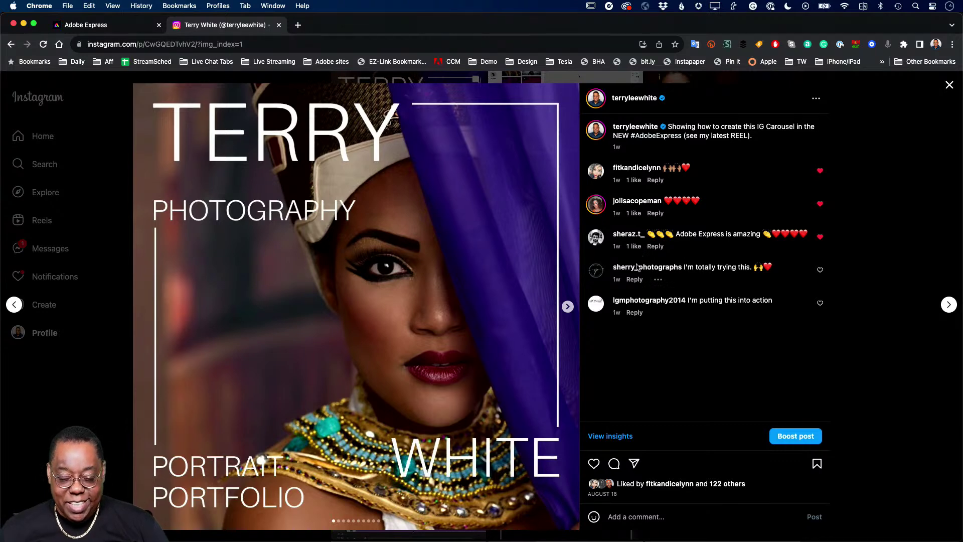
pyautogui.click(568, 307)
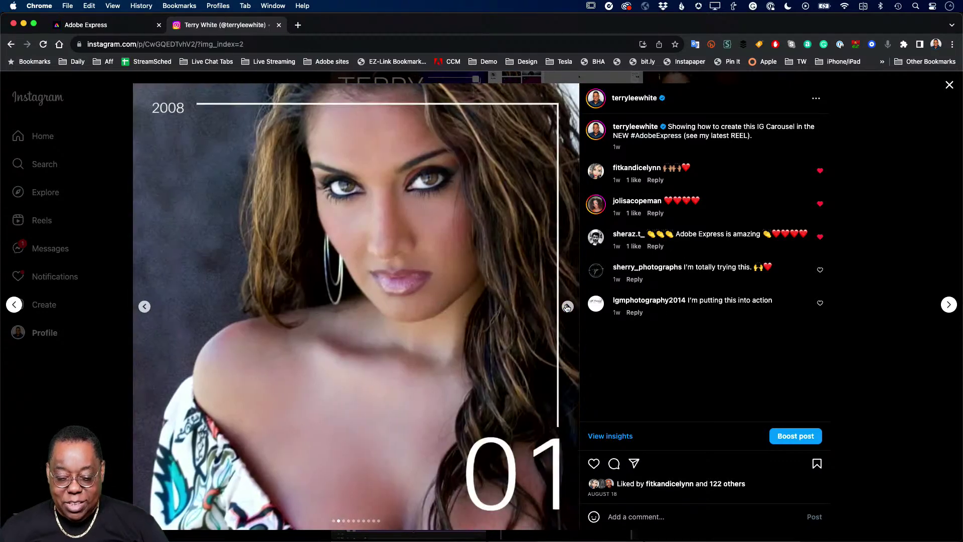
pyautogui.click(567, 307)
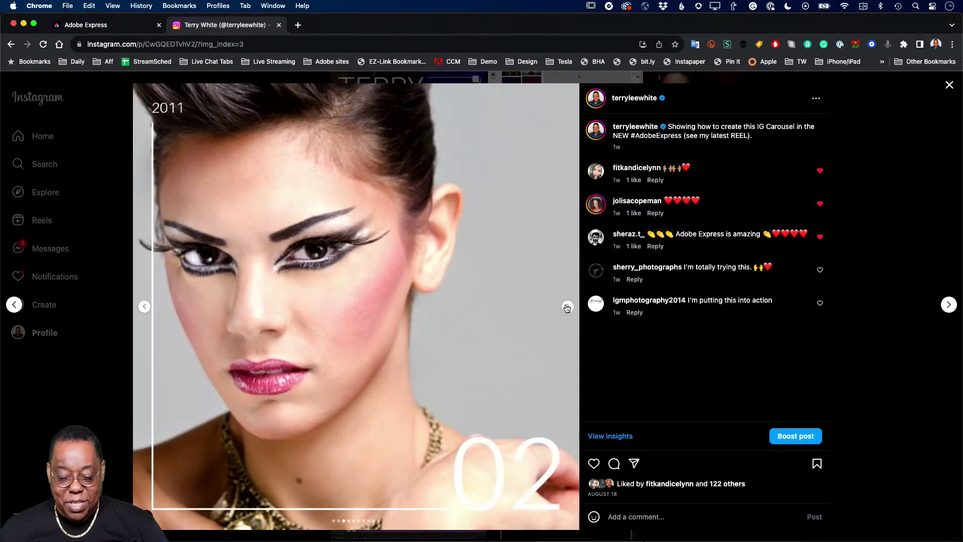
pyautogui.click(568, 307)
pyautogui.click(567, 307)
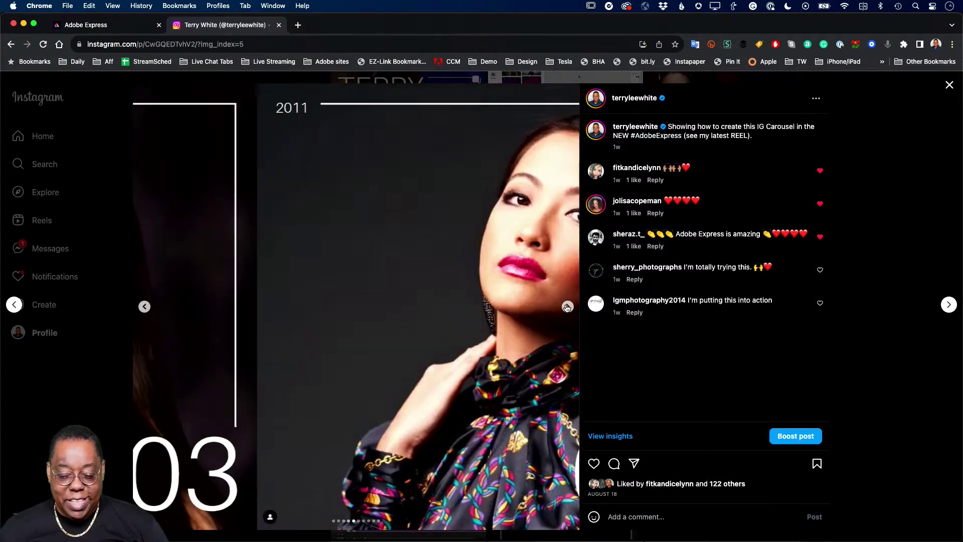
pyautogui.click(568, 307)
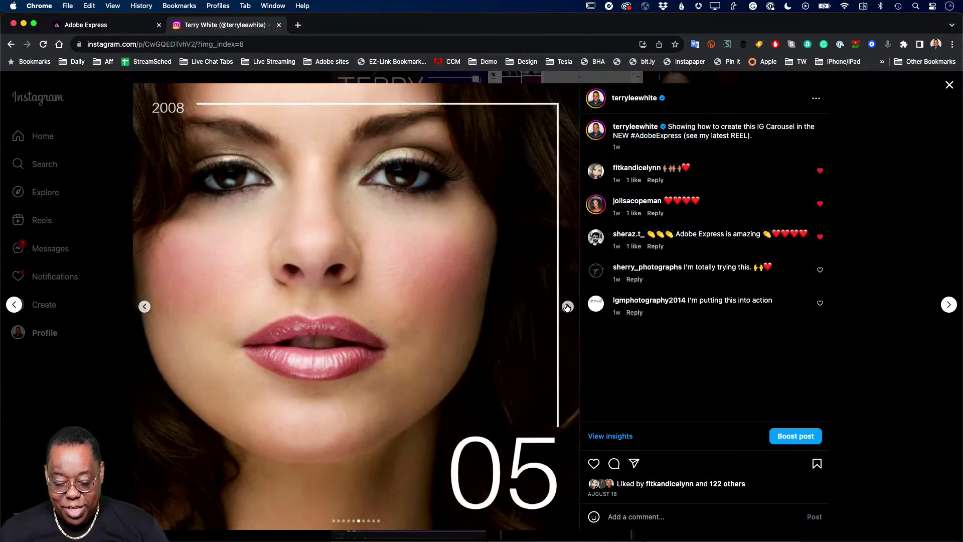
pyautogui.click(567, 307)
pyautogui.click(568, 307)
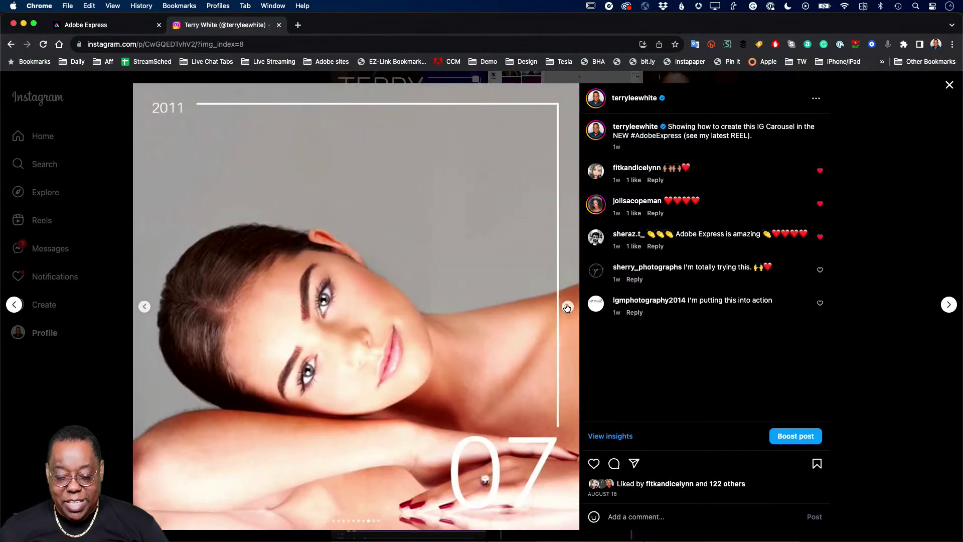
pyautogui.click(567, 307)
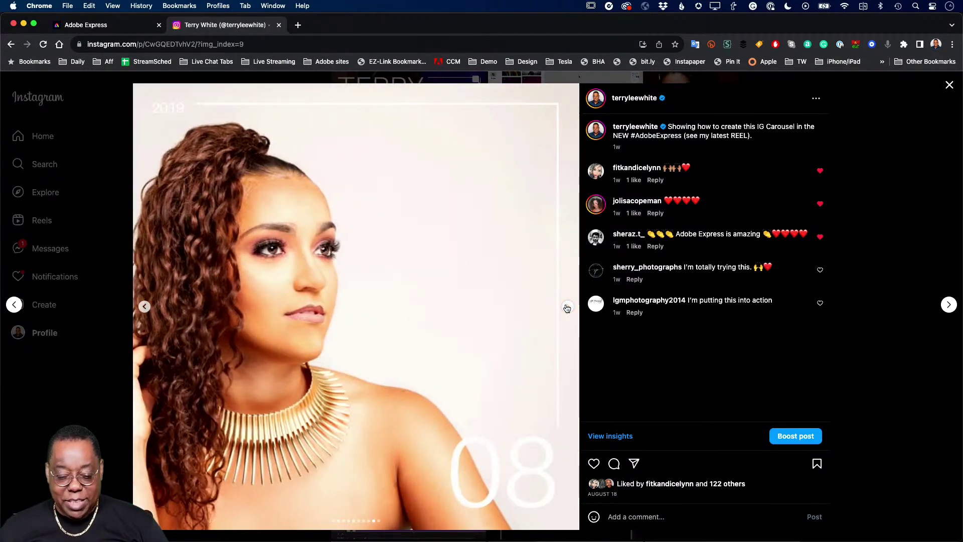
pyautogui.click(567, 307)
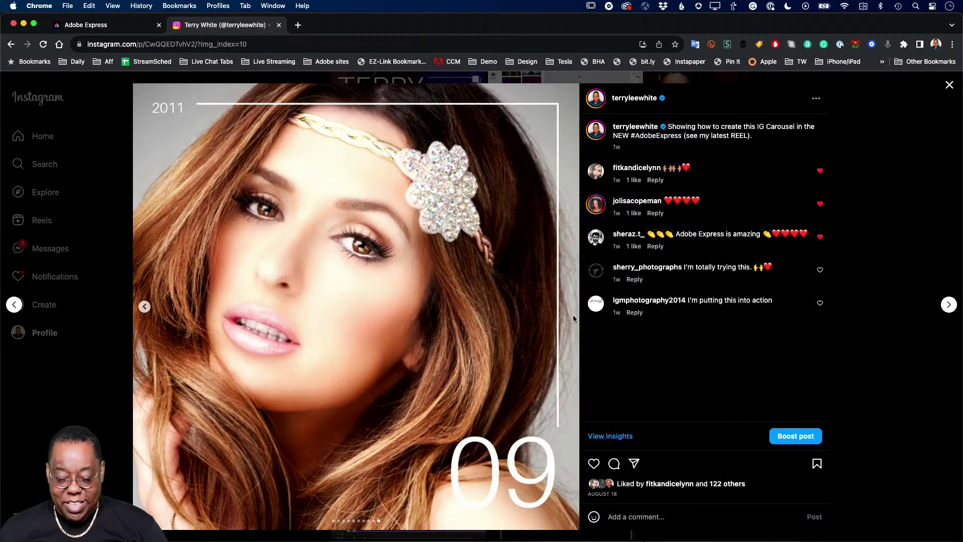
# Go back through the carousel post's slides from 09 to the cover.
pyautogui.click(144, 307)
pyautogui.click(145, 307)
pyautogui.click(145, 307)
pyautogui.click(144, 307)
pyautogui.click(144, 307)
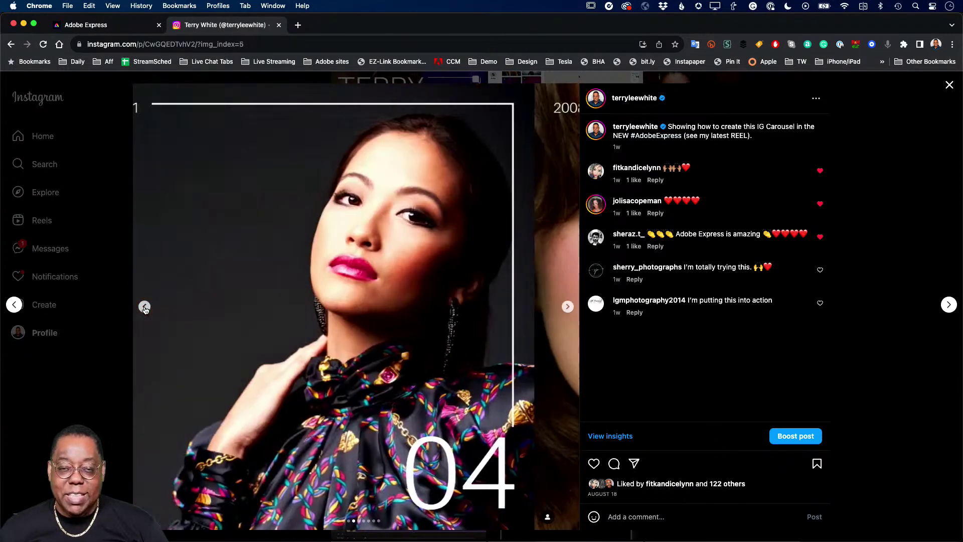
pyautogui.click(145, 307)
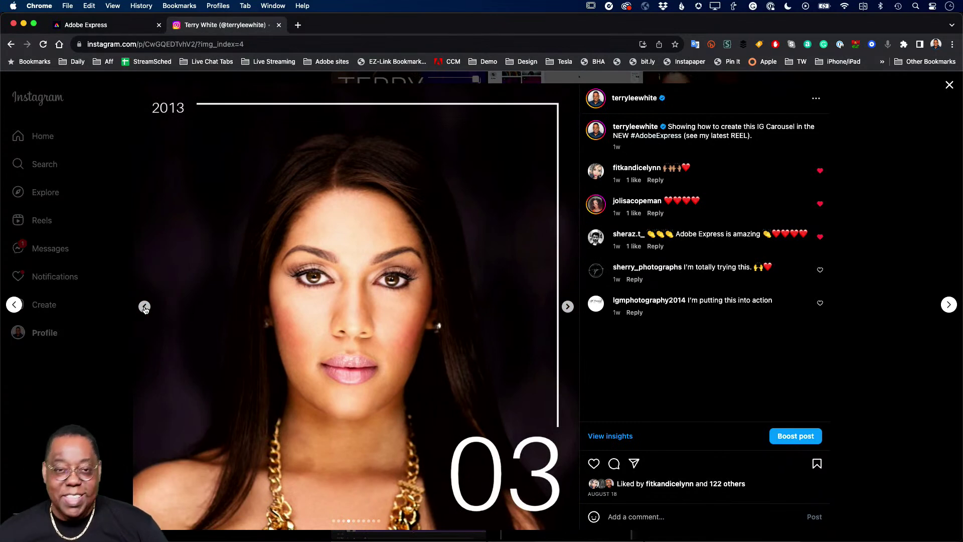
pyautogui.click(145, 307)
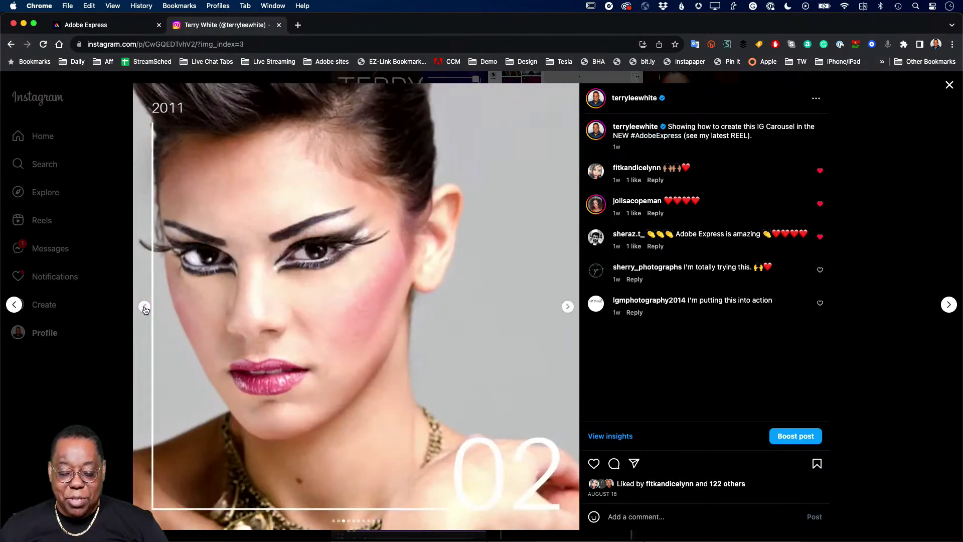
pyautogui.click(145, 307)
pyautogui.click(145, 307)
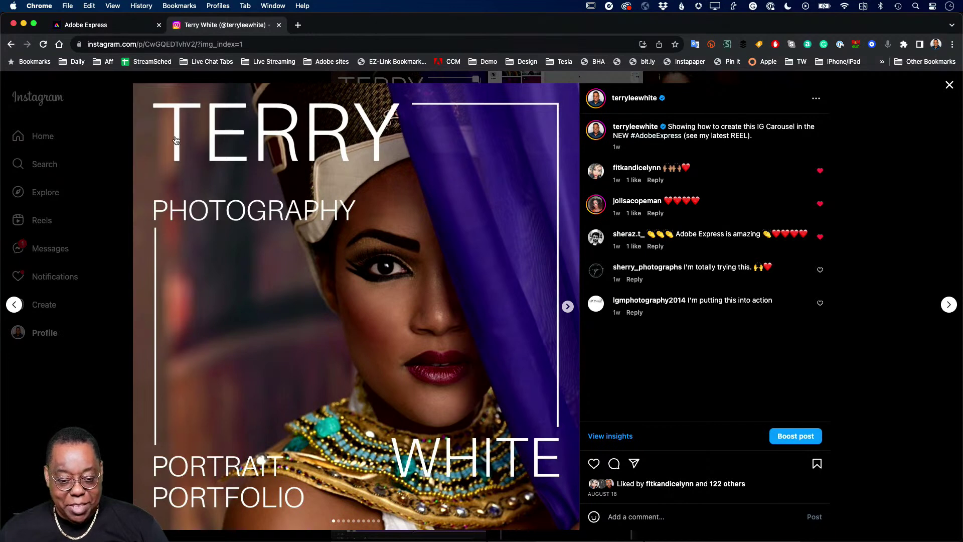
# Return to Adobe Express, search the new project sizes for "inst", and create a blank Instagram carousel.
pyautogui.click(122, 27)
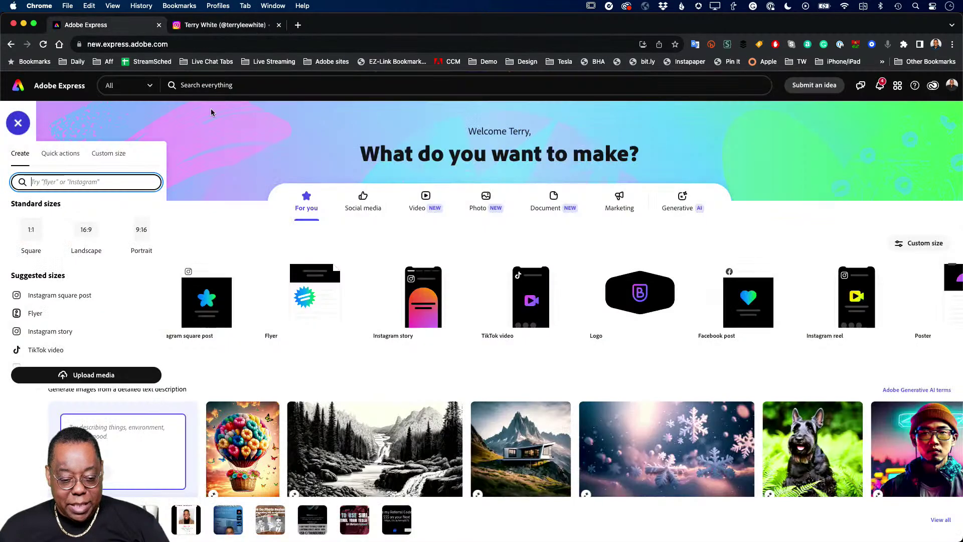
pyautogui.click(27, 127)
pyautogui.hscroll(5, 575, 336)
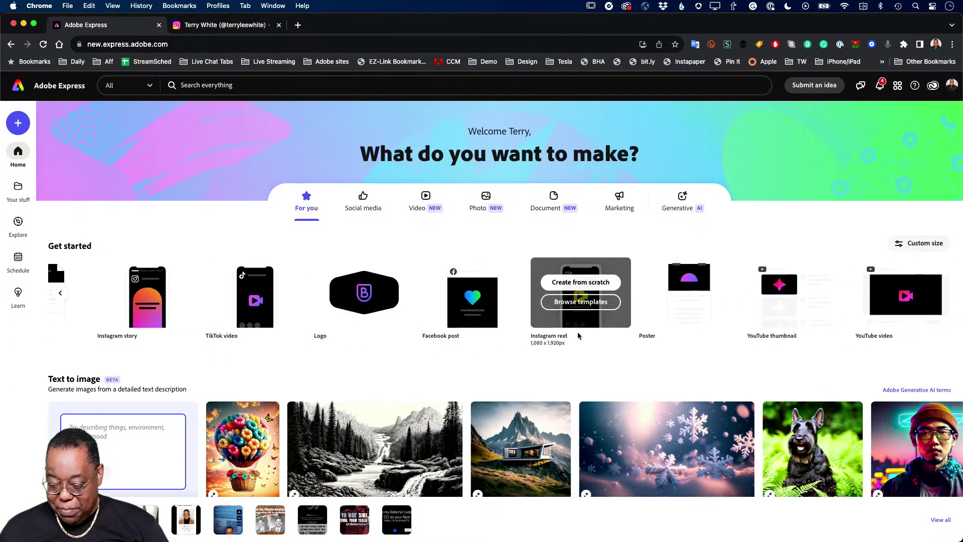
pyautogui.hscroll(-2, 624, 331)
pyautogui.hscroll(-3, 612, 329)
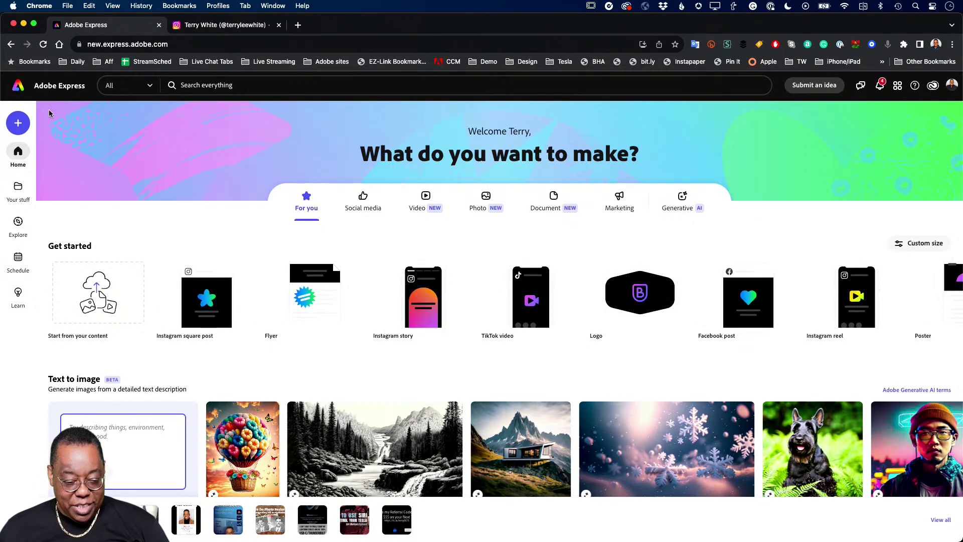
pyautogui.click(22, 123)
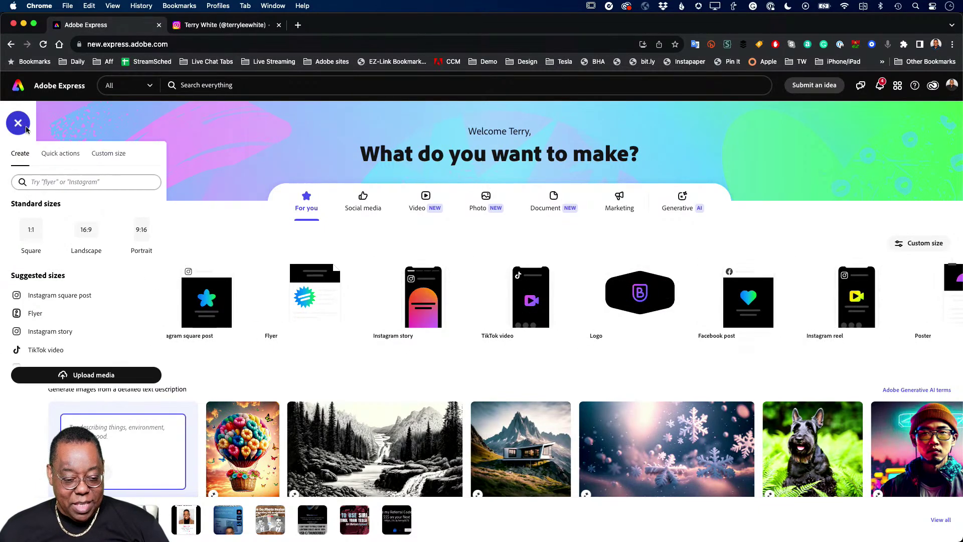
pyautogui.write('inst')
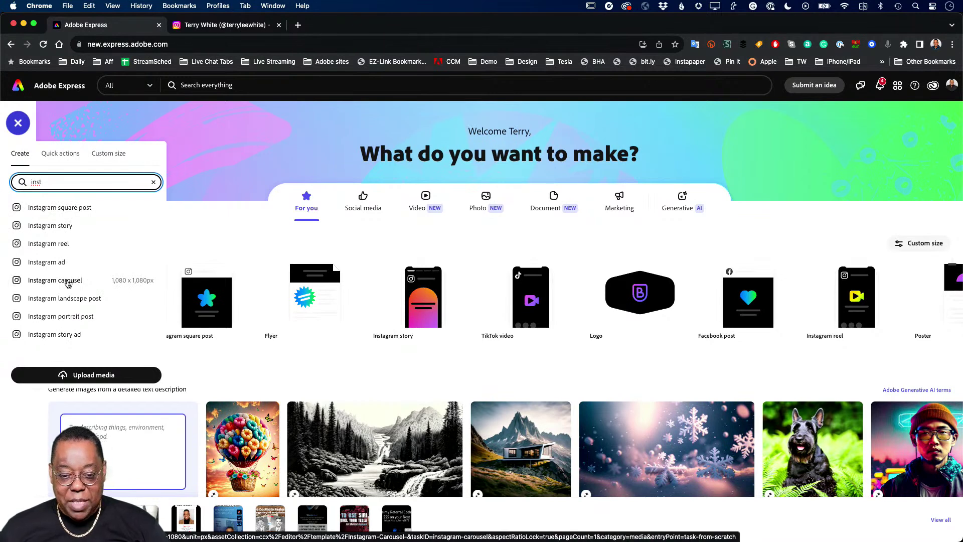
pyautogui.click(68, 284)
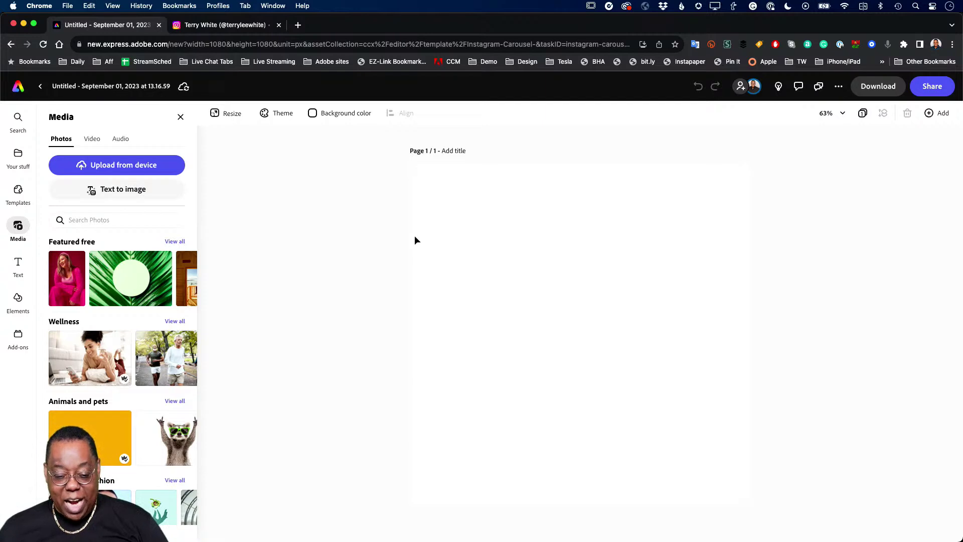
# Rename the project as "IG Carousel PhotoMC".
pyautogui.click(60, 86)
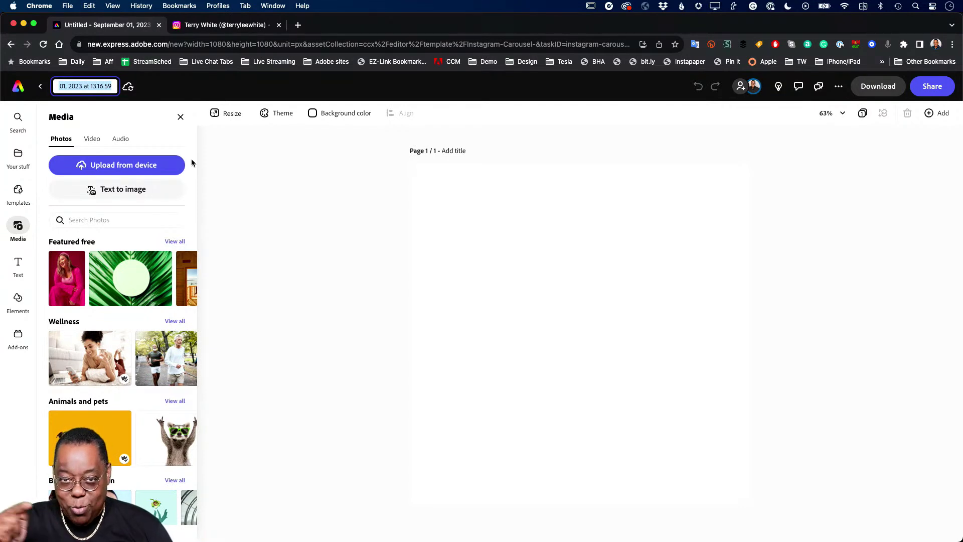
pyautogui.write('IG Carousel')
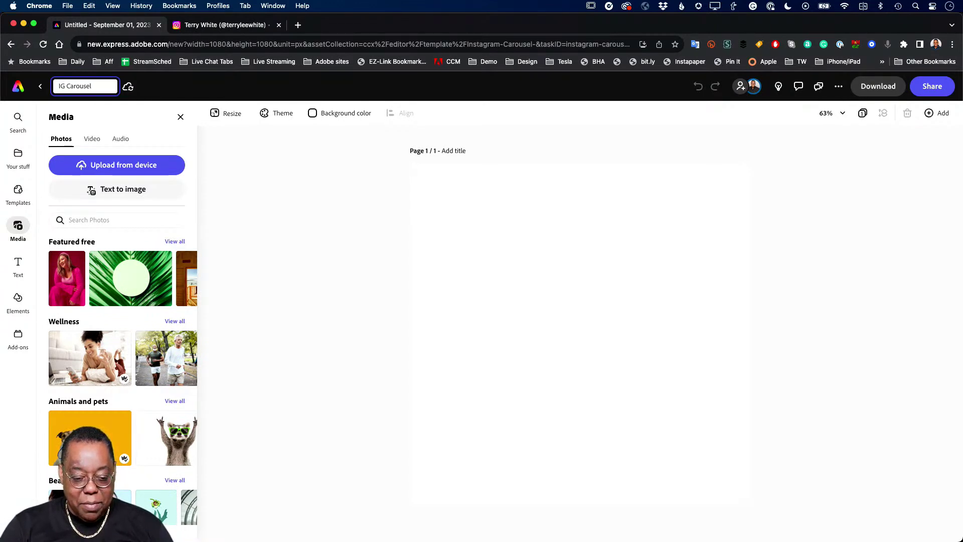
pyautogui.write(' Ph')
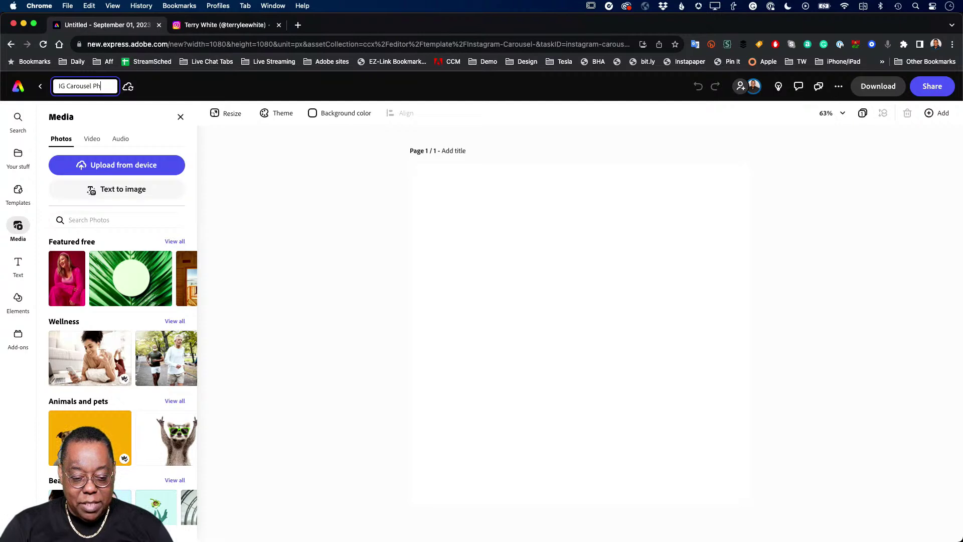
pyautogui.write('otoMo')
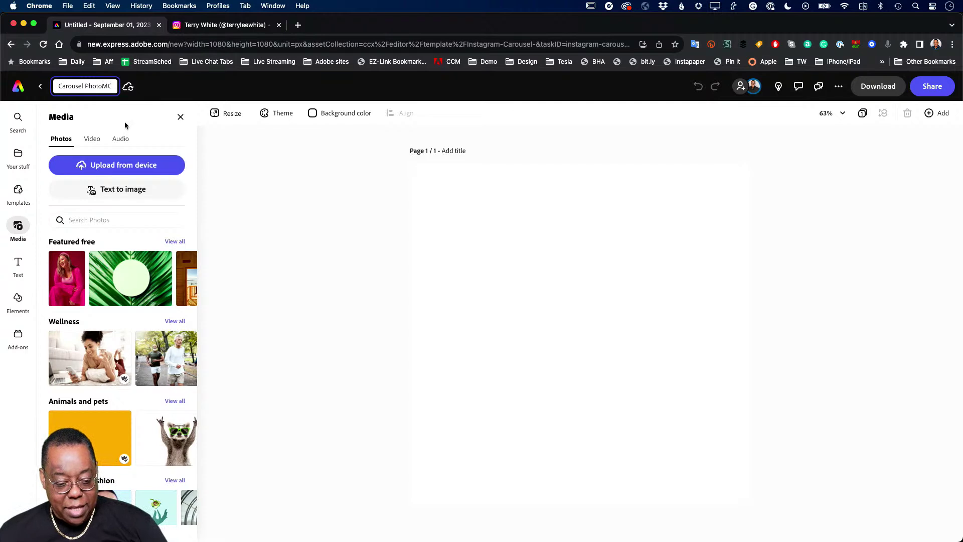
pyautogui.press('Escape')
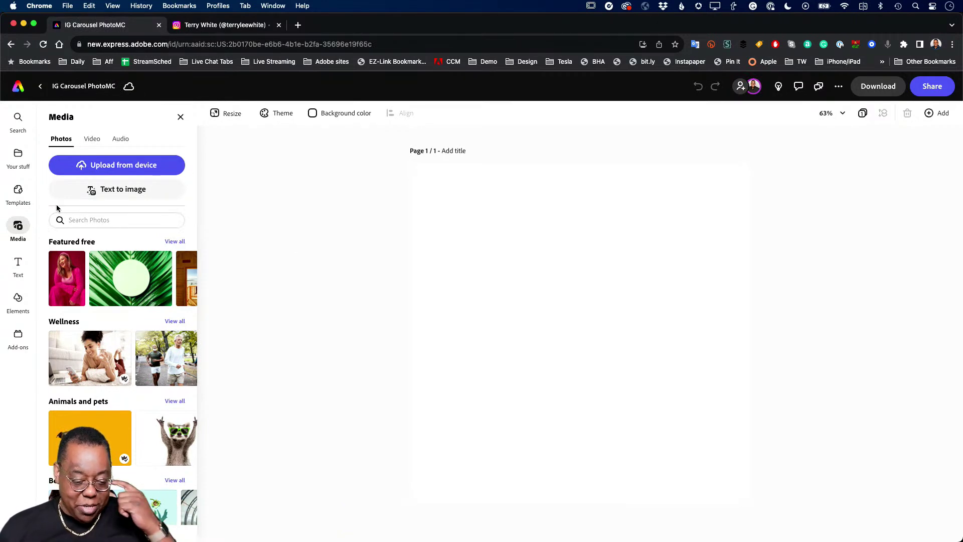
# Search the Instagram carousel templates for "photography" and start a new project from the White Portrait Photography Portfolio Instagram Carousel template.
pyautogui.click(21, 196)
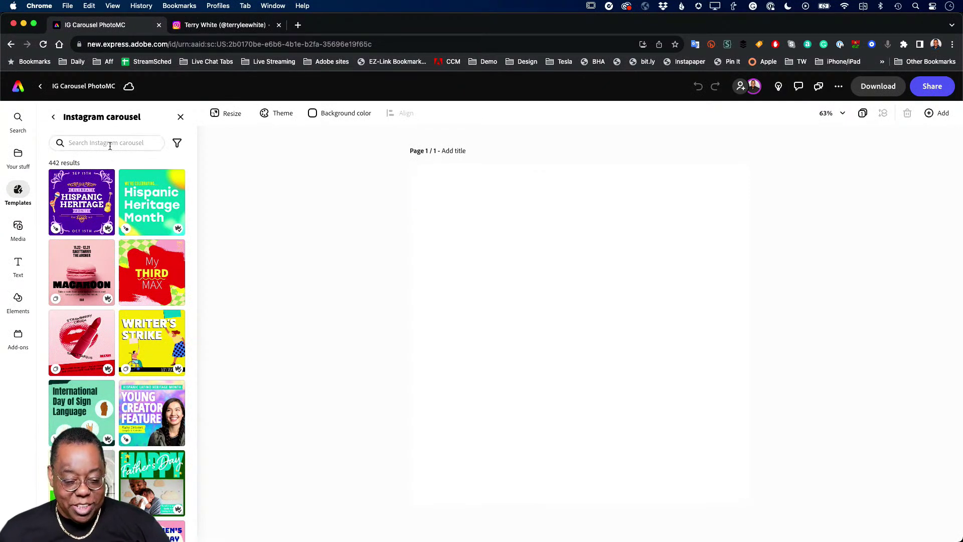
pyautogui.click(110, 144)
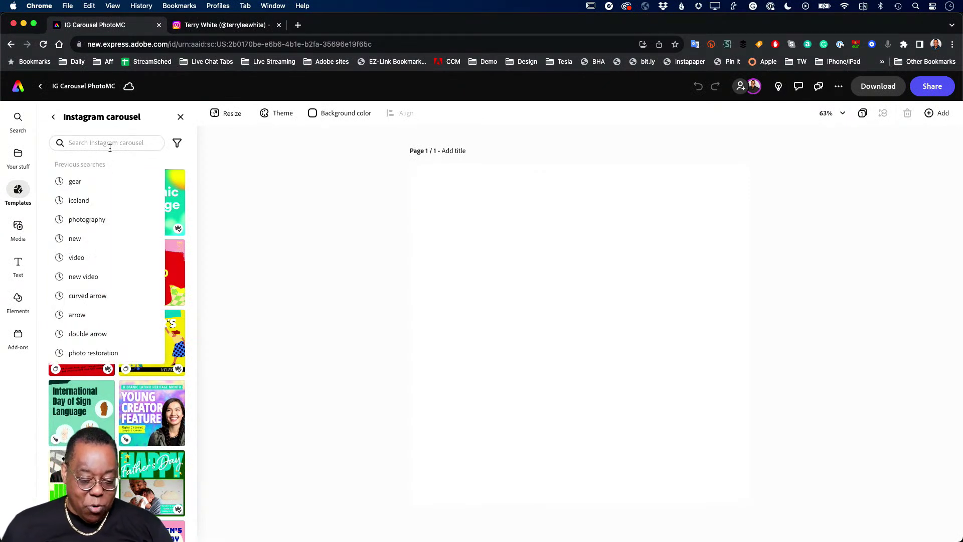
pyautogui.click(91, 224)
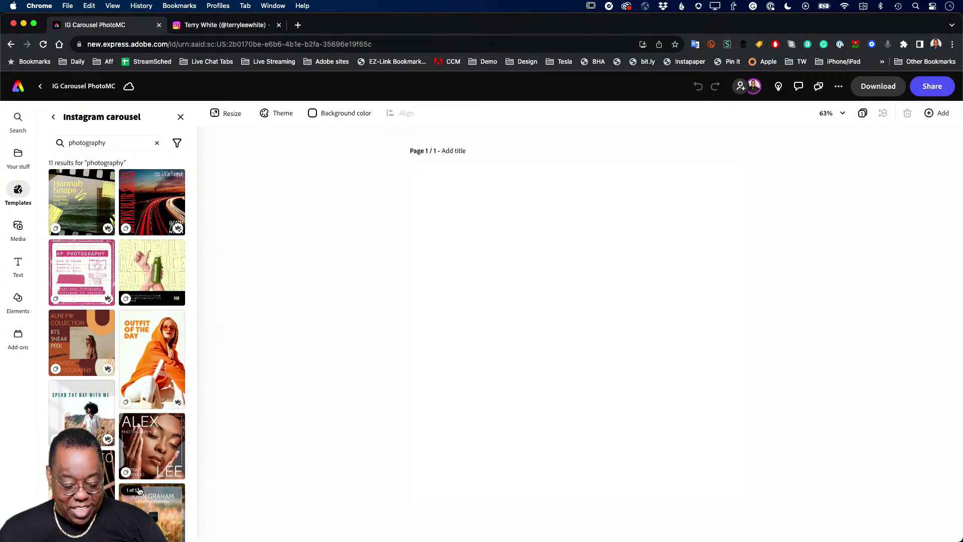
pyautogui.scroll(-5, 126, 424)
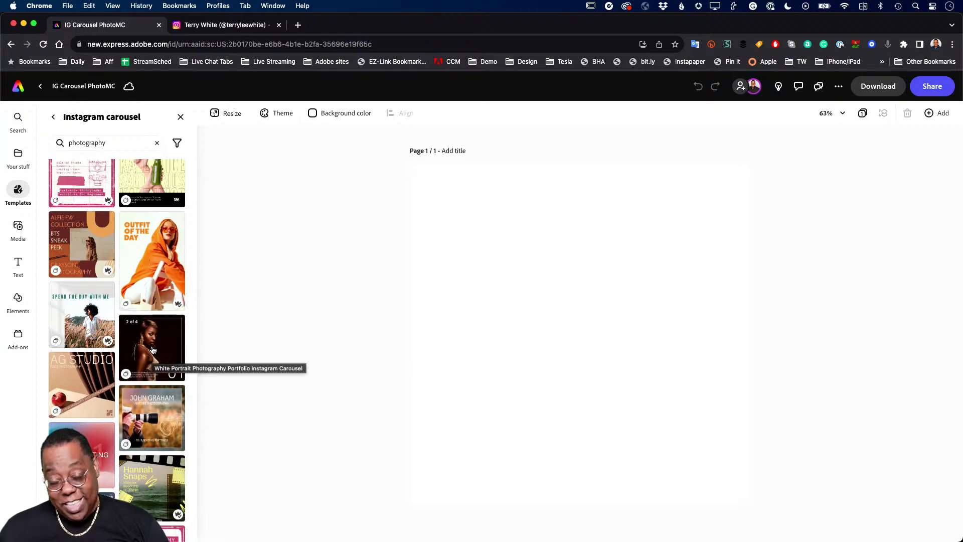
pyautogui.click(153, 350)
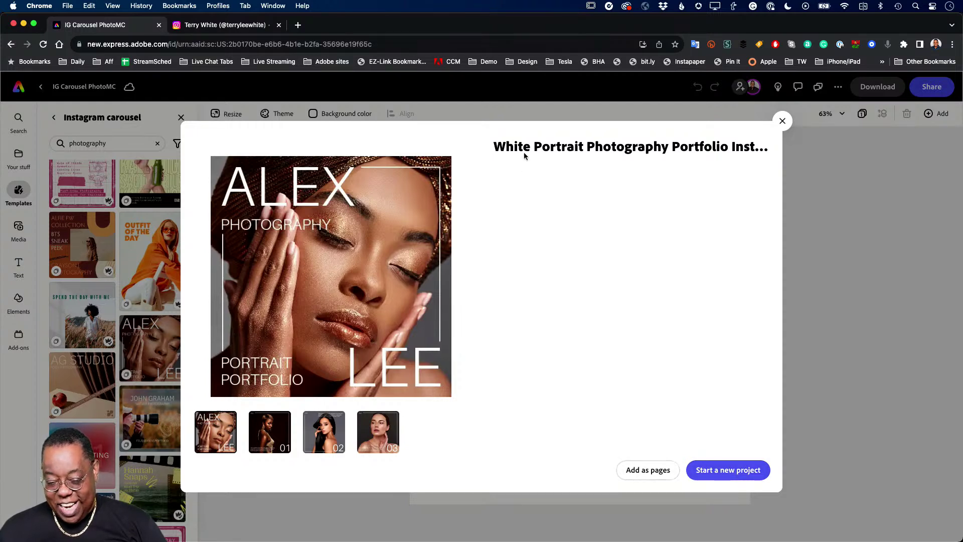
pyautogui.click(736, 468)
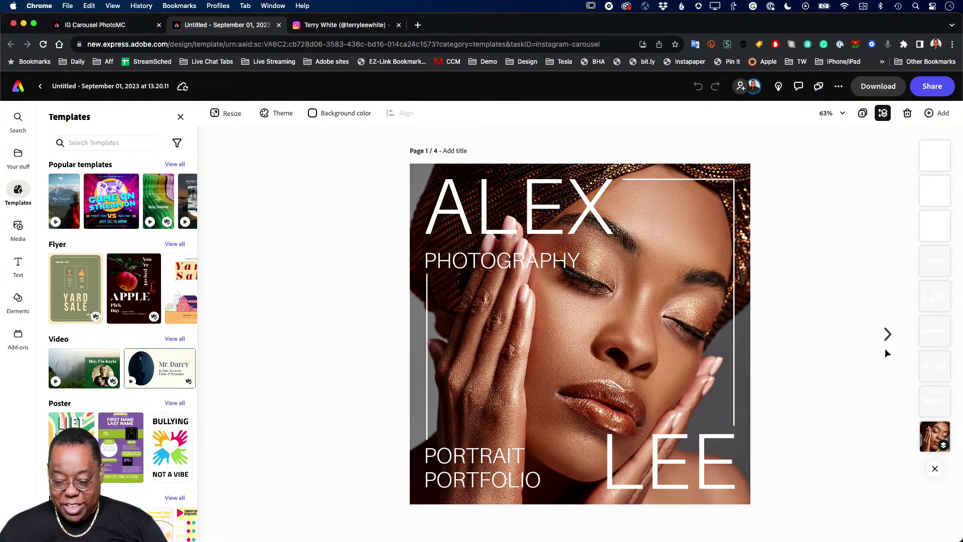
# Look through all four pages of the portfolio template and return to page 1.
pyautogui.click(887, 335)
pyautogui.click(887, 335)
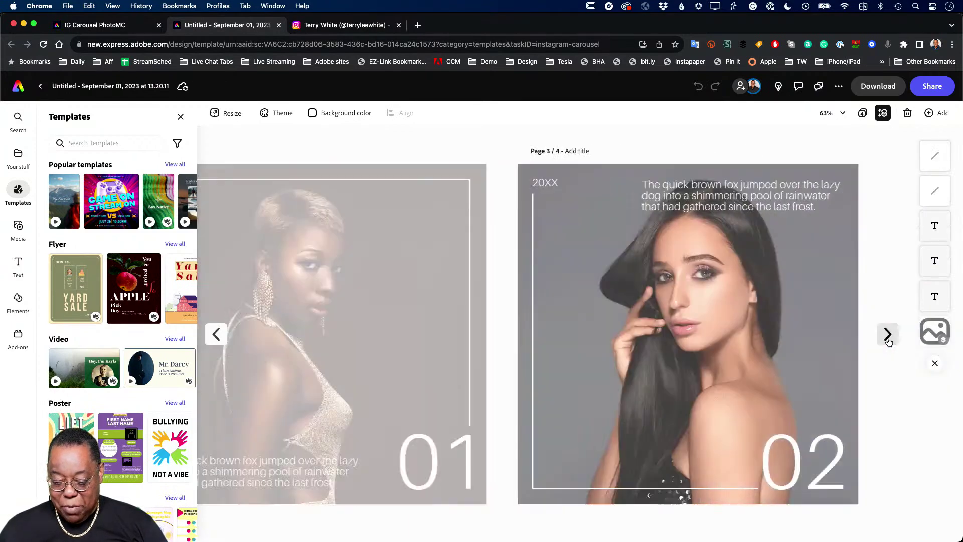
pyautogui.click(886, 336)
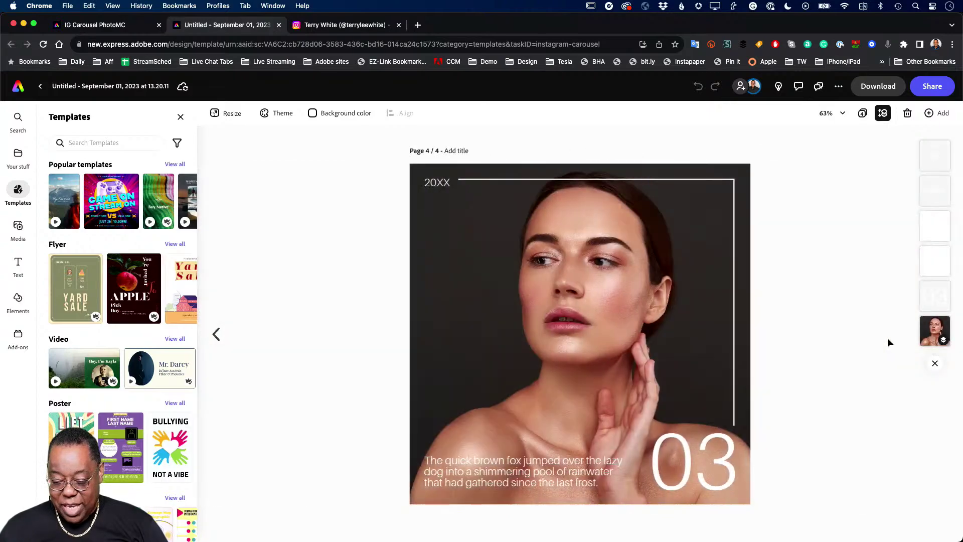
pyautogui.click(215, 335)
pyautogui.click(215, 335)
pyautogui.click(215, 335)
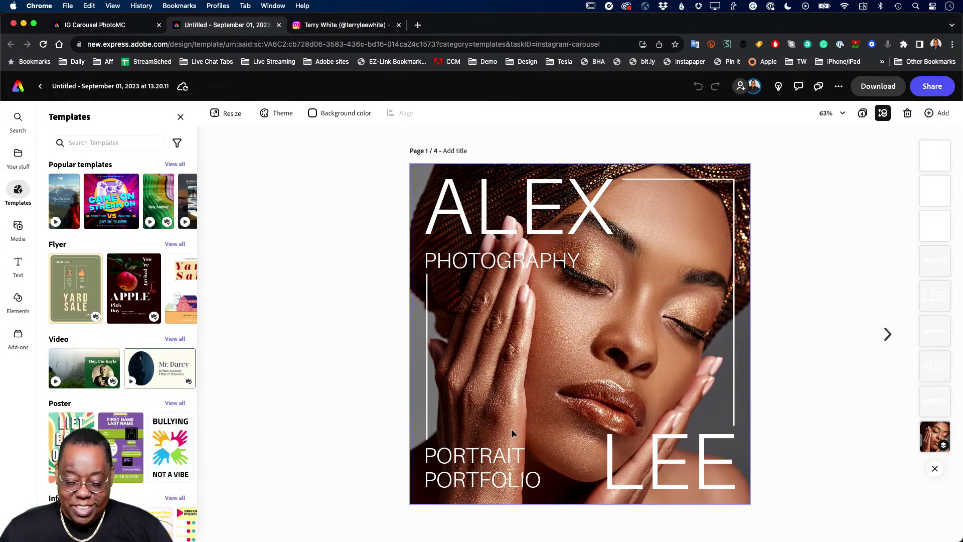
# Replace the cover's large placeholder first and last names with the photographer's name, and enlarge the last name.
pyautogui.click(494, 220)
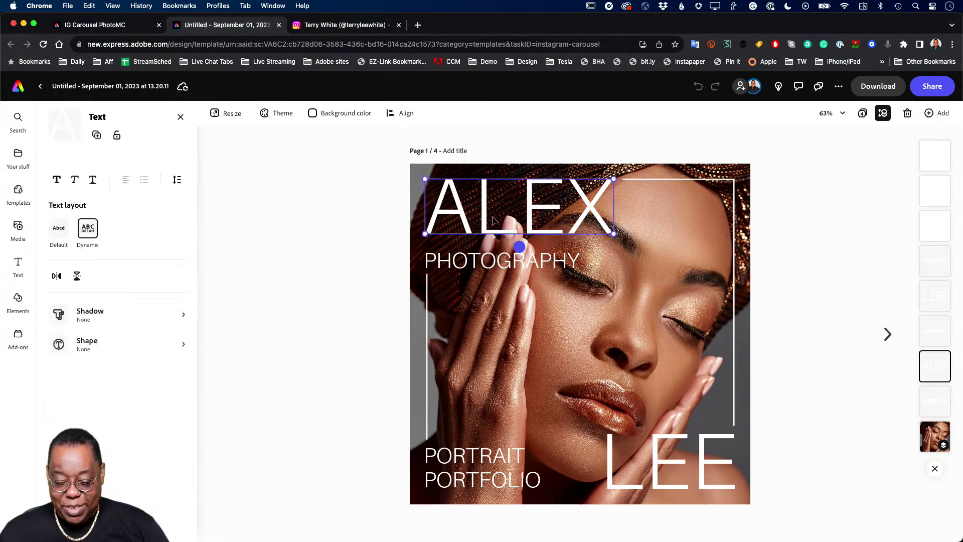
pyautogui.doubleClick(493, 217)
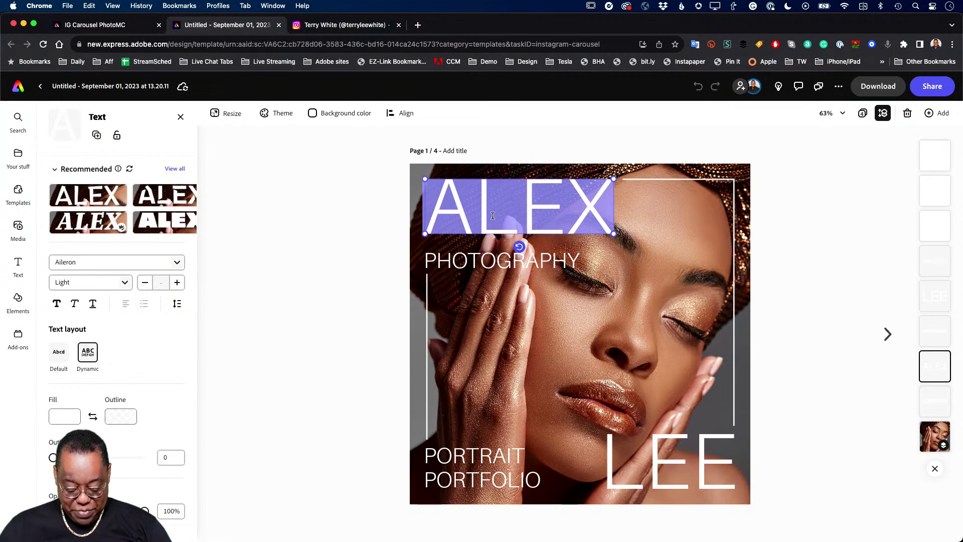
pyautogui.write('TERRY')
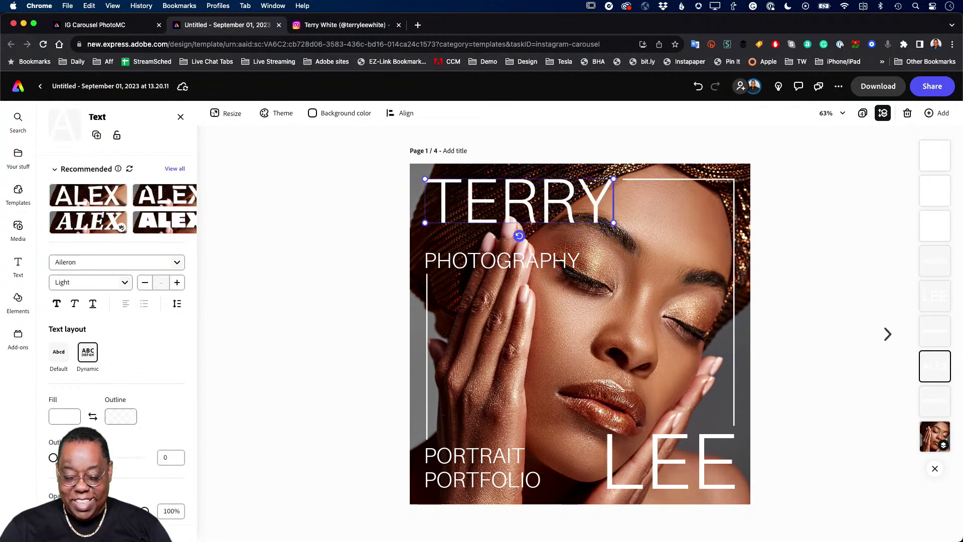
pyautogui.click(678, 462)
pyautogui.doubleClick(664, 461)
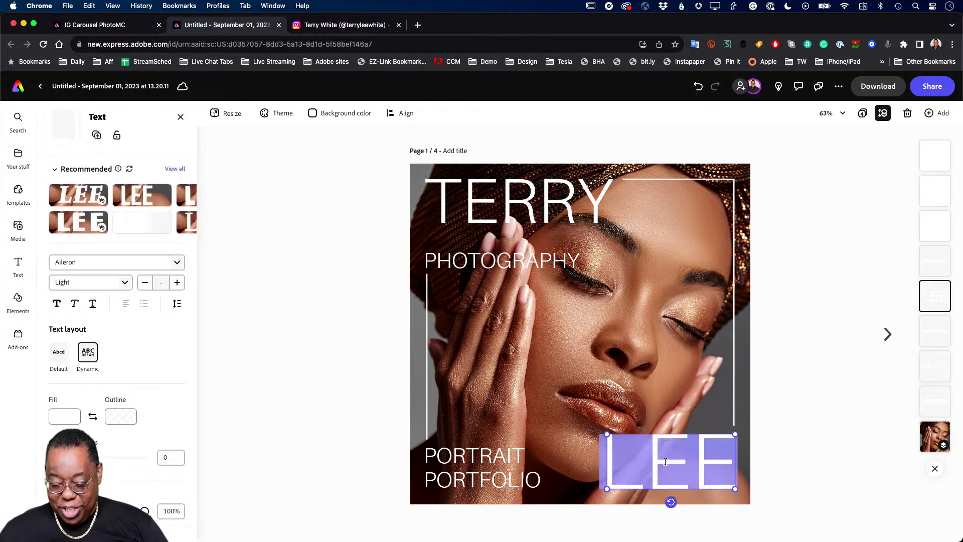
pyautogui.write('WHITE')
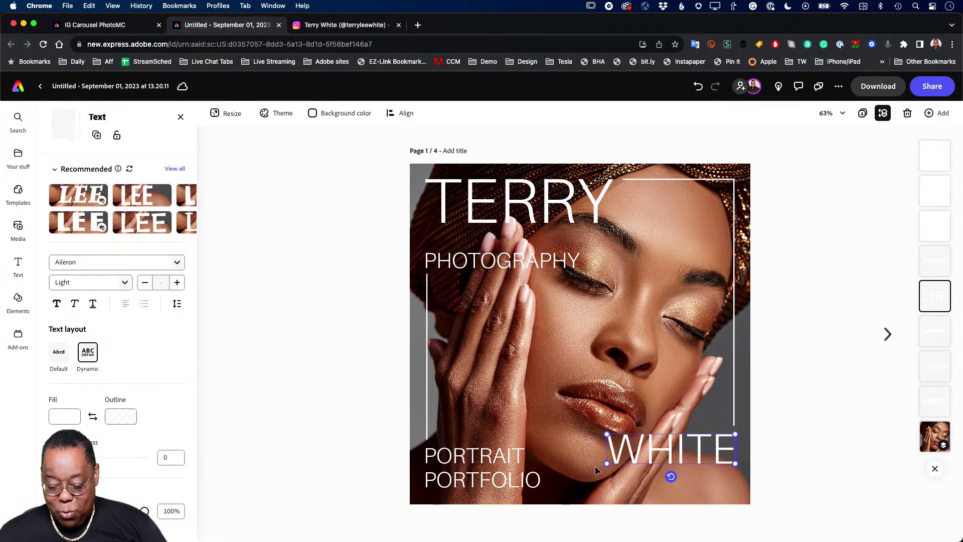
pyautogui.moveTo(587, 473); pyautogui.dragTo(558, 490)
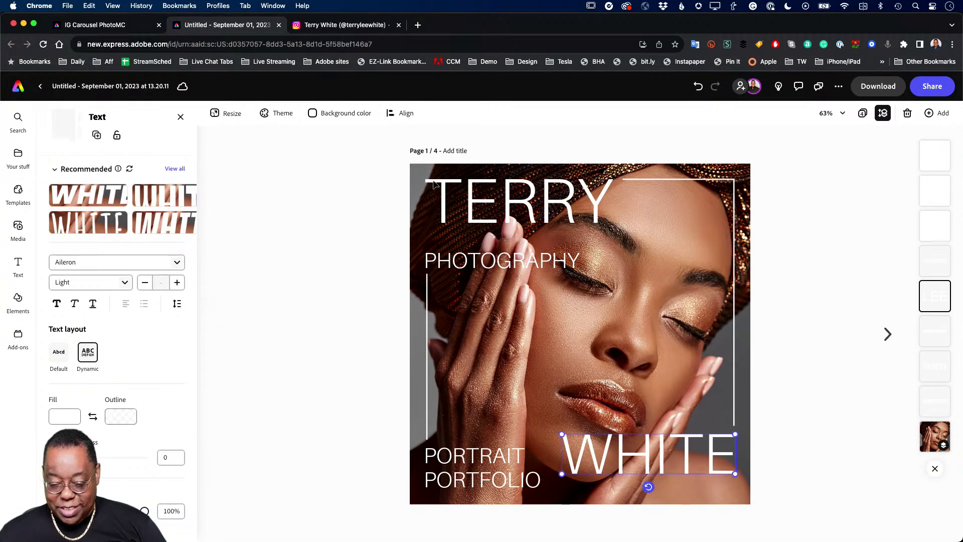
# Change the word PORTRAIT above PORTFOLIO on the cover page to FASHION.
pyautogui.click(467, 456)
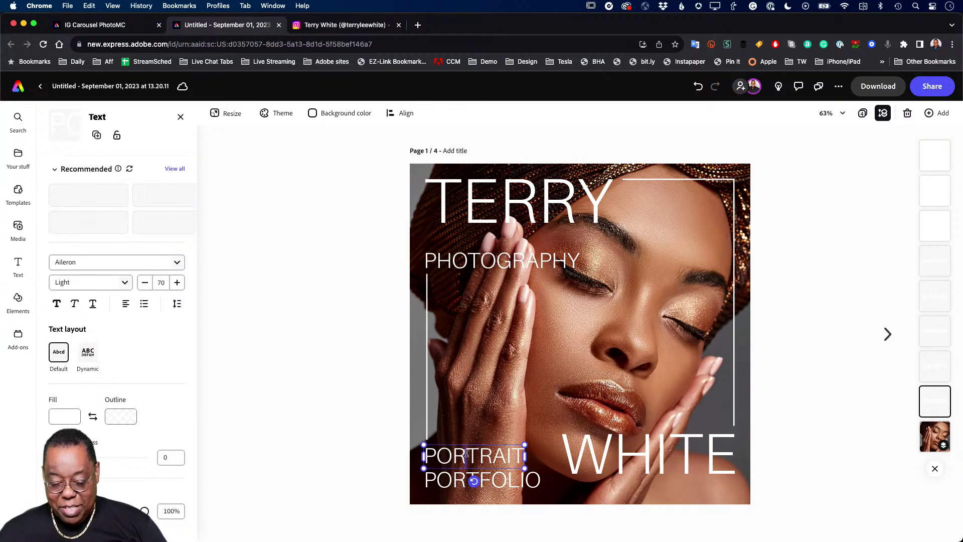
pyautogui.doubleClick(467, 454)
pyautogui.write('F')
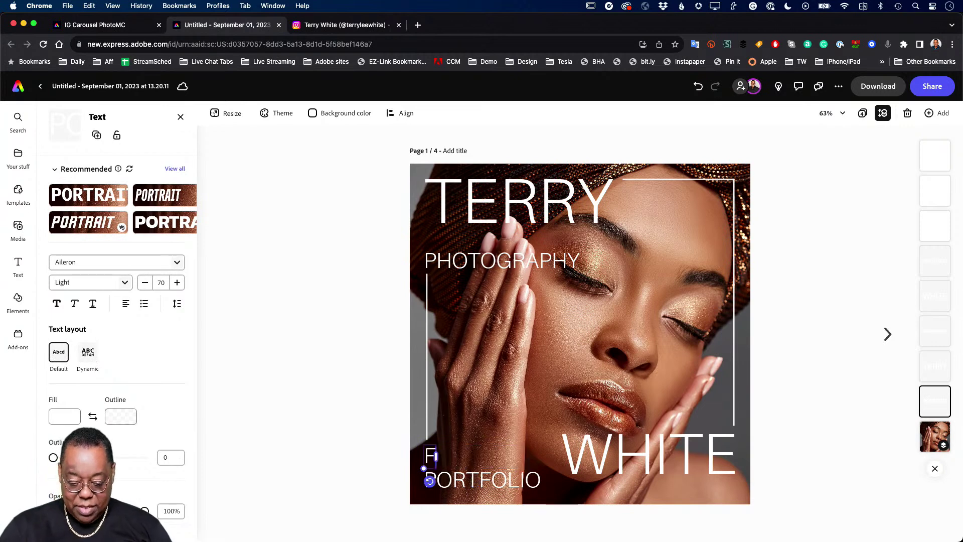
pyautogui.write('ASHION')
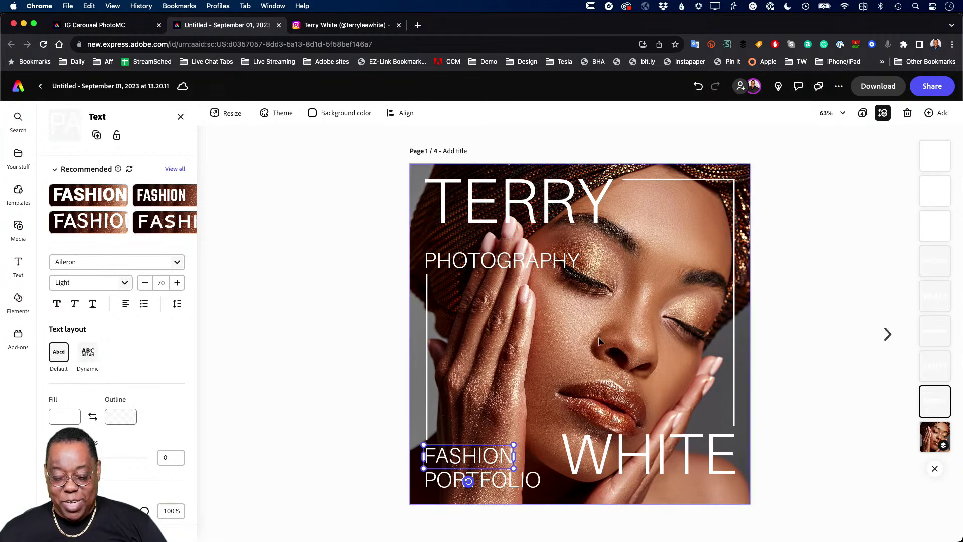
# Detach the cover photo from the page background and start replacing it with a photo uploaded from the device.
pyautogui.click(584, 353)
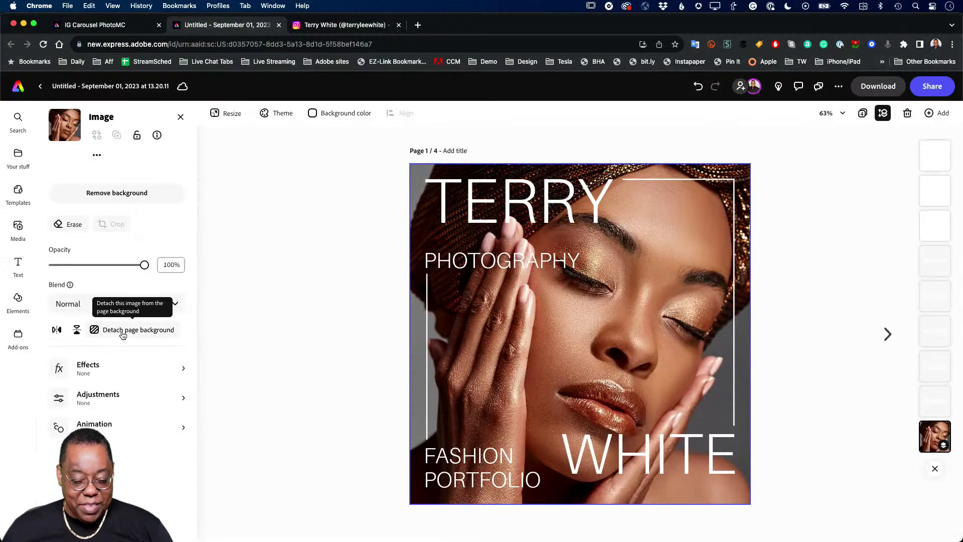
pyautogui.click(122, 333)
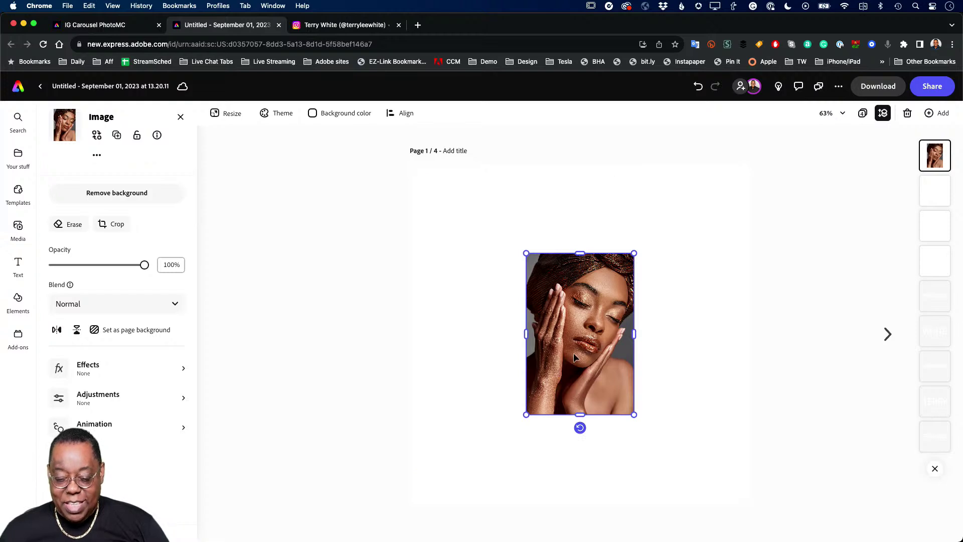
pyautogui.click(97, 137)
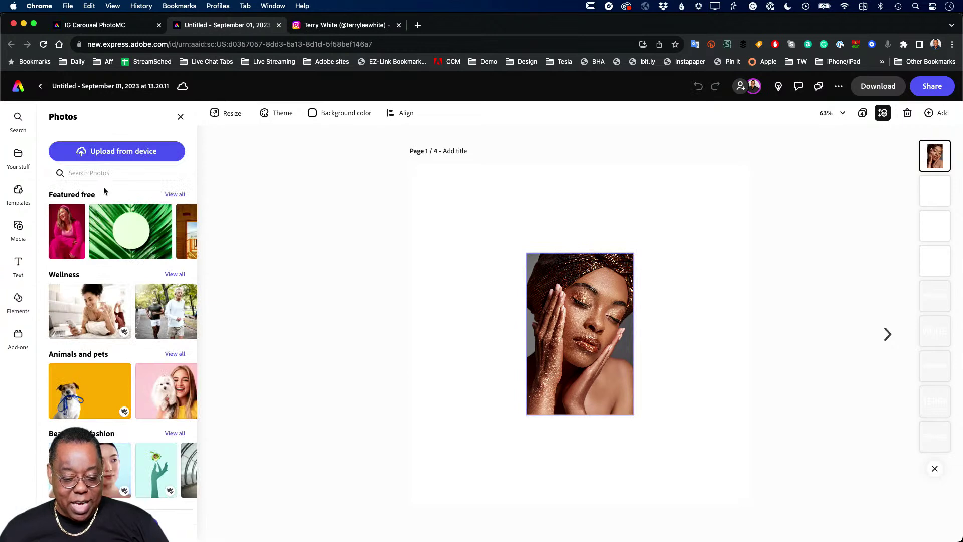
pyautogui.click(116, 152)
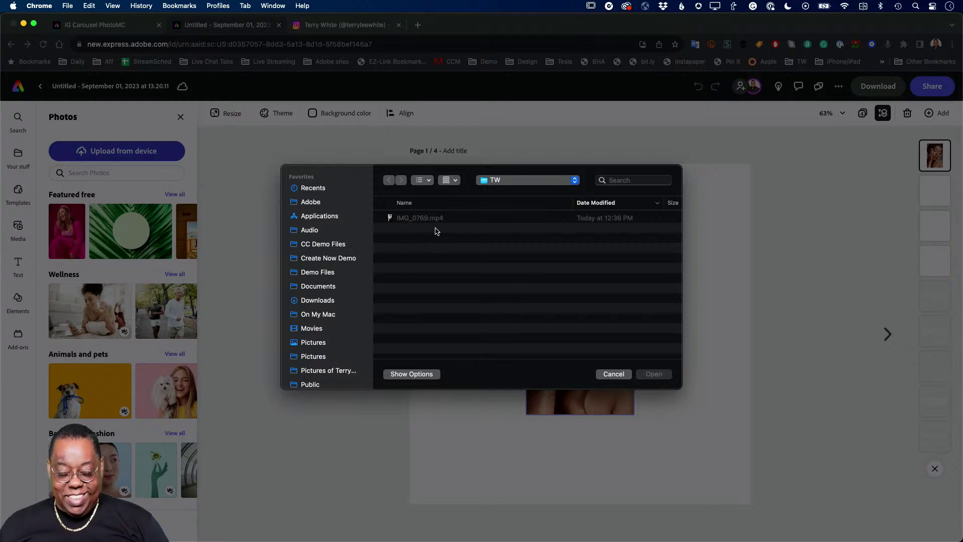
# Switch to Lightroom and select the seven fashion photos in the Adobe Express album, leaving out the landscapes, studio shots and video.
pyautogui.press('super+Tab')
pyautogui.press('super+Tab')
pyautogui.press('super+Tab')
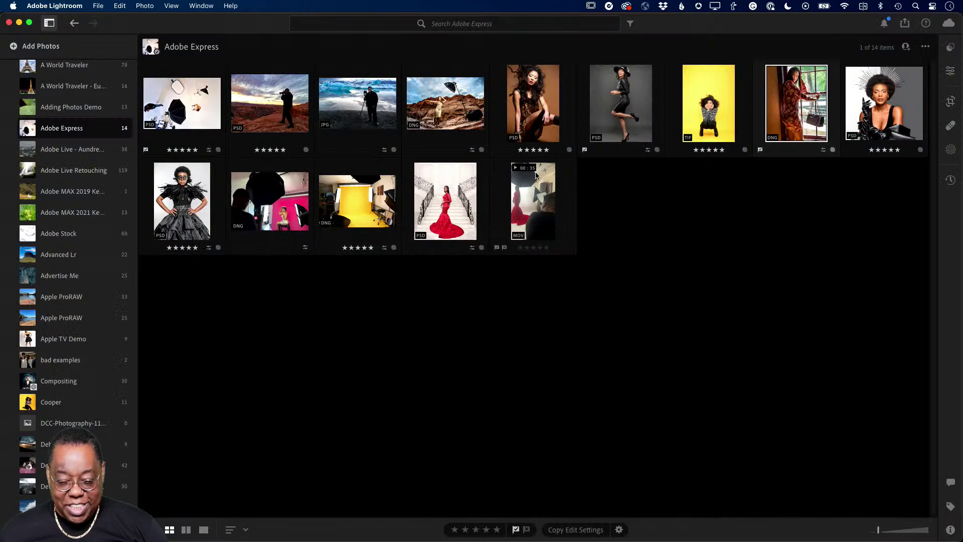
pyautogui.click(535, 111)
pyautogui.keyDown('super'); pyautogui.click(634, 113); pyautogui.keyUp('super')
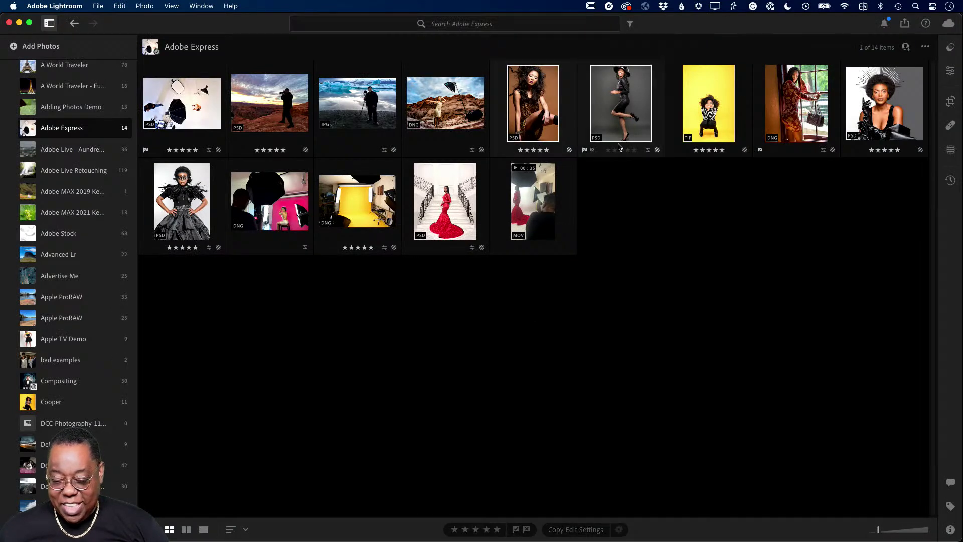
pyautogui.keyDown('super'); pyautogui.click(708, 123); pyautogui.keyUp('super')
pyautogui.keyDown('super'); pyautogui.click(786, 119); pyautogui.keyUp('super')
pyautogui.keyDown('super'); pyautogui.click(913, 115); pyautogui.keyUp('super')
pyautogui.keyDown('super'); pyautogui.click(193, 226); pyautogui.keyUp('super')
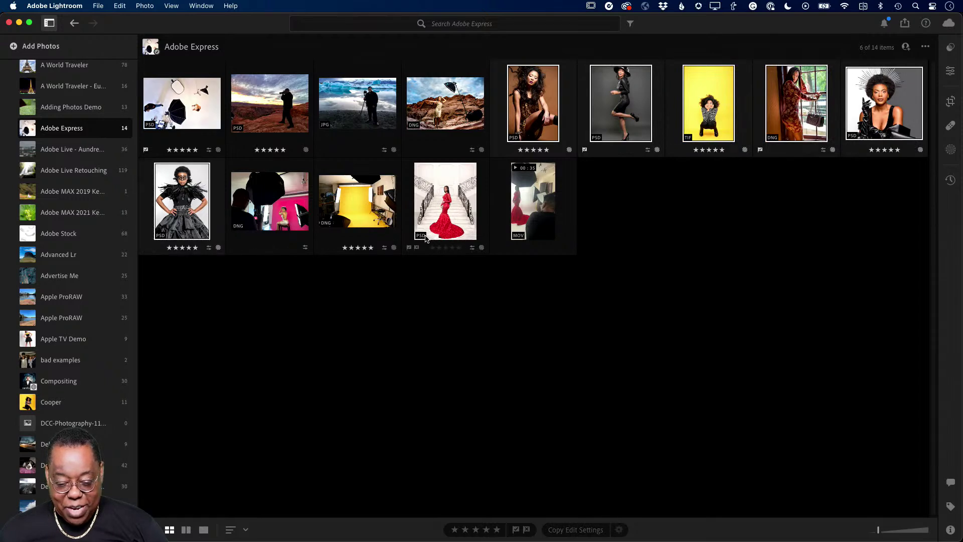
pyautogui.keyDown('shift'); pyautogui.click(436, 230); pyautogui.keyUp('shift')
pyautogui.keyDown('super'); pyautogui.click(347, 219); pyautogui.keyUp('super')
pyautogui.keyDown('super'); pyautogui.click(246, 203); pyautogui.keyUp('super')
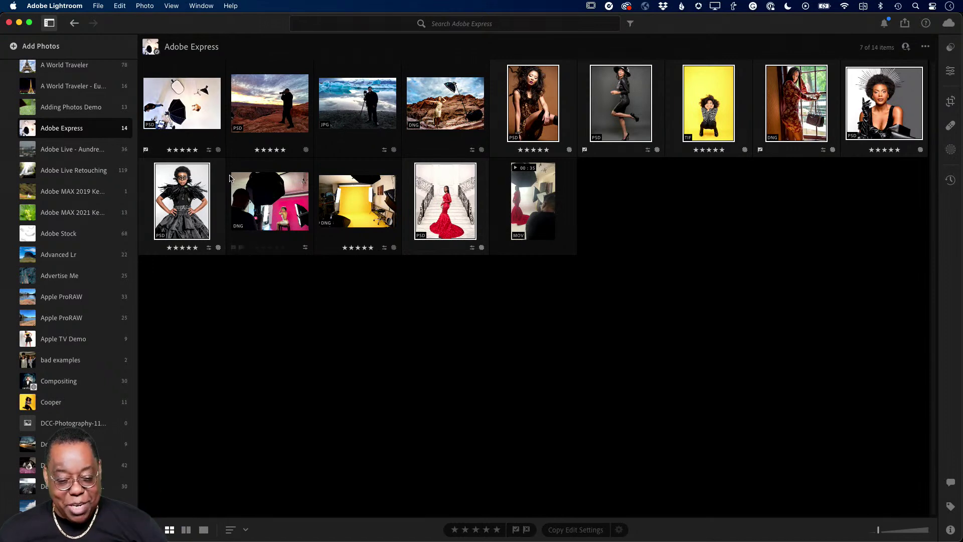
# Export the seven selected photos as JPG files with Small dimensions into the TW folder.
pyautogui.click(98, 5)
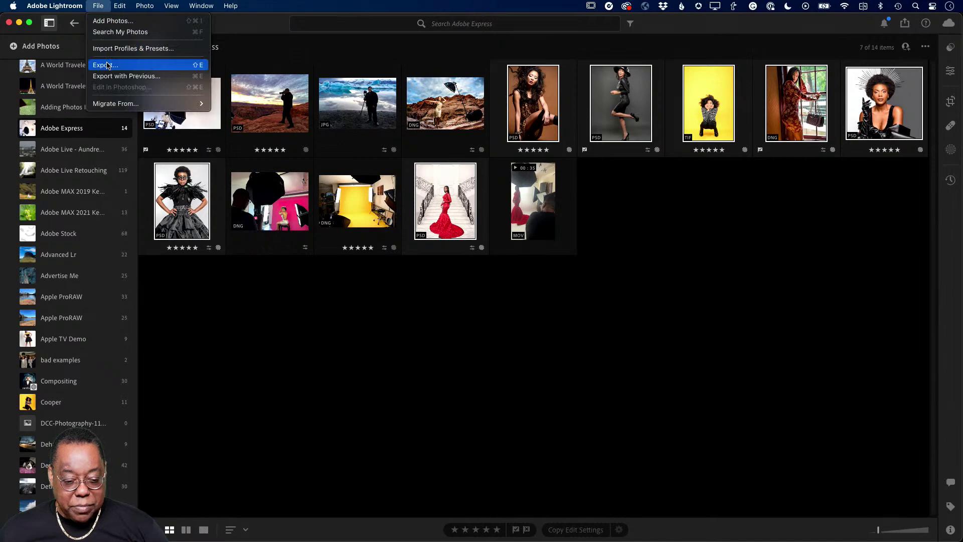
pyautogui.click(107, 65)
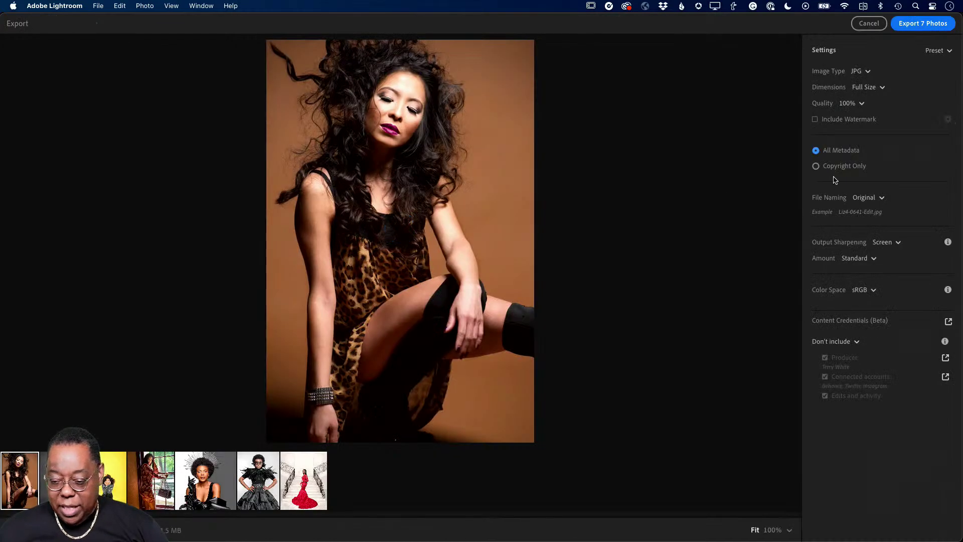
pyautogui.click(877, 89)
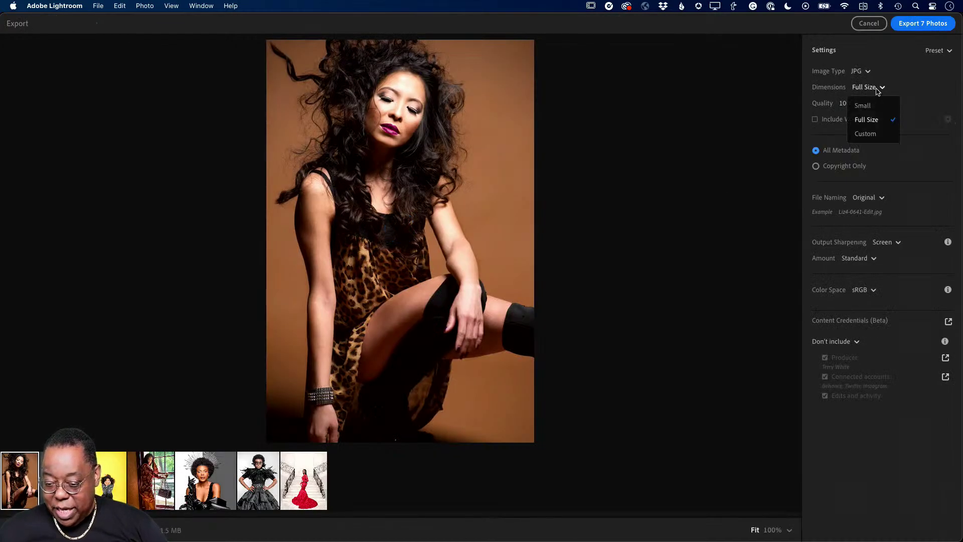
pyautogui.click(873, 105)
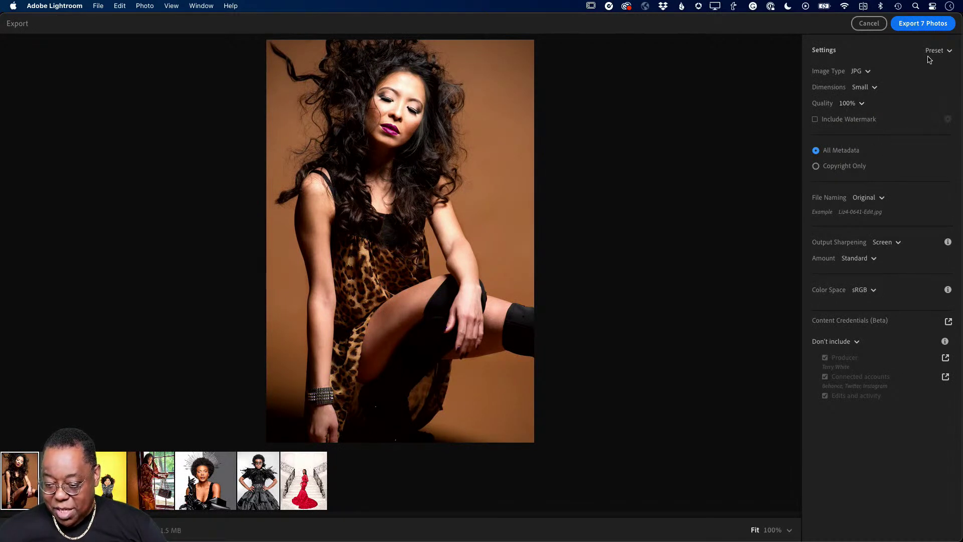
pyautogui.click(921, 25)
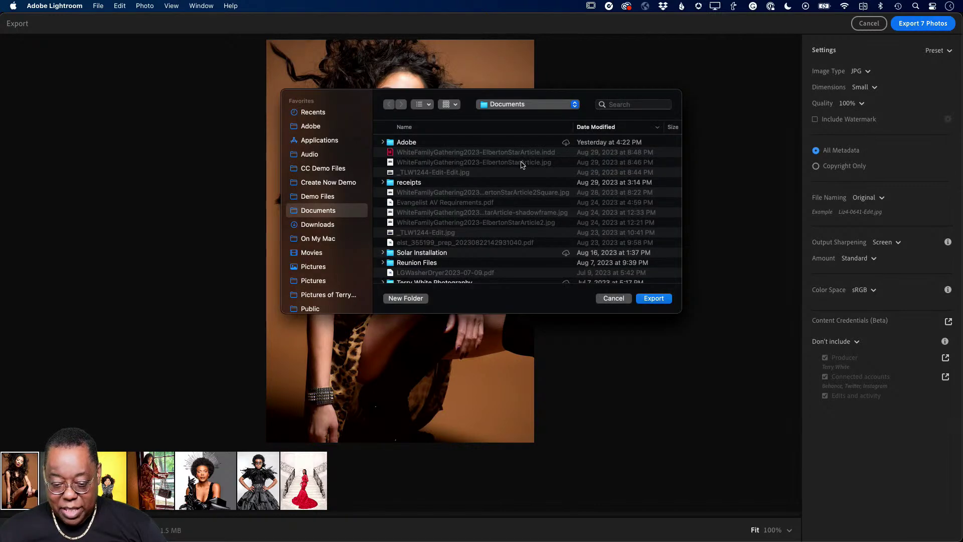
pyautogui.click(532, 105)
pyautogui.press('Return')
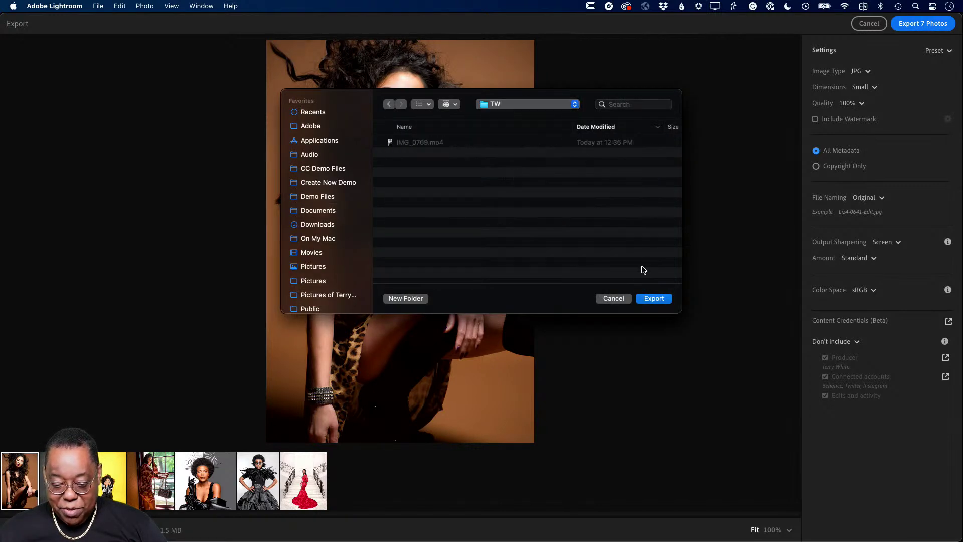
pyautogui.click(654, 299)
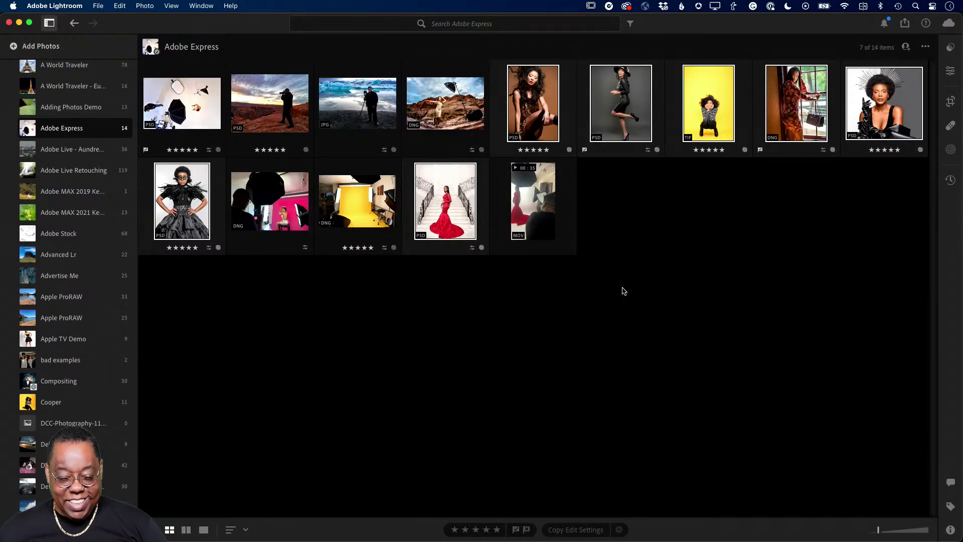
# Return to the upload dialog in Chrome and preview the exported photos in the TW folder, ending on Liz4-0641-Edit.jpg.
pyautogui.press('super+Tab')
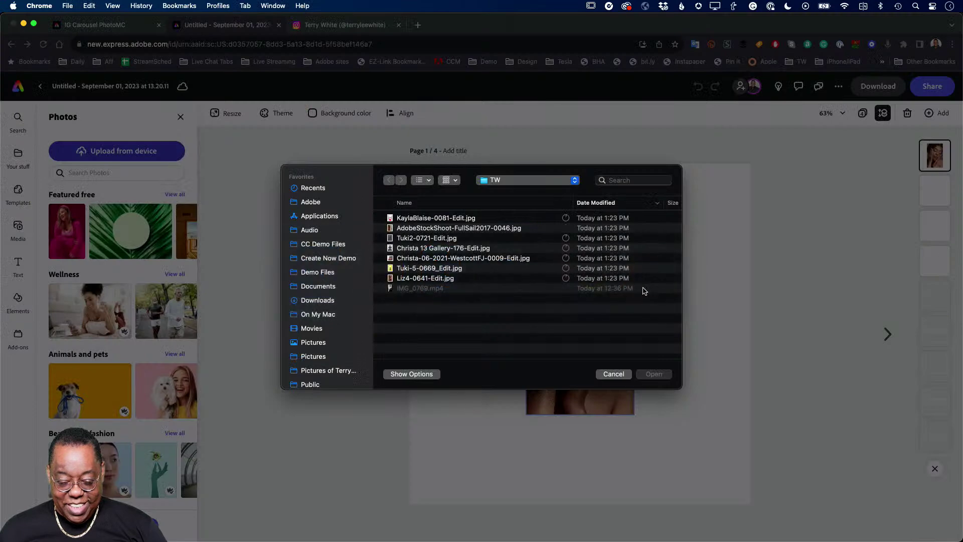
pyautogui.click(416, 280)
pyautogui.press('space')
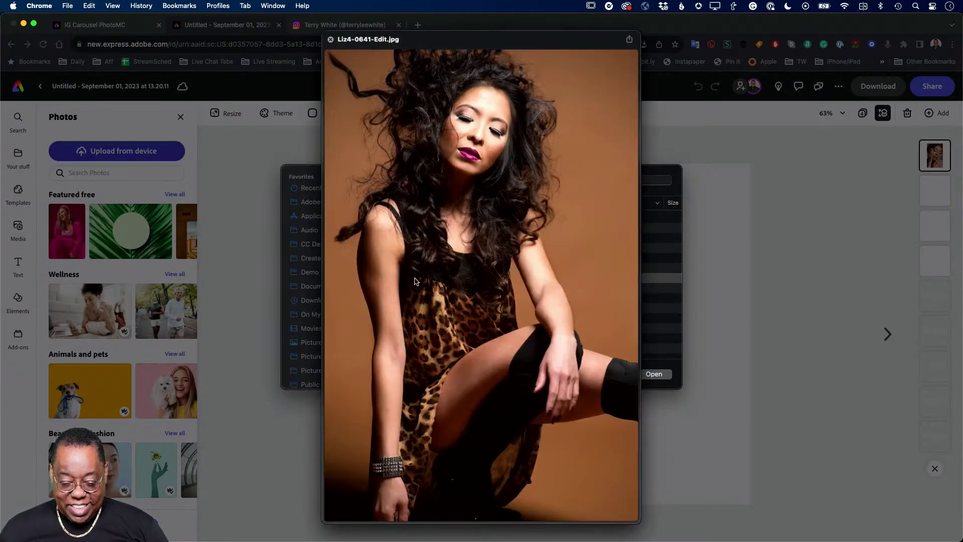
pyautogui.press('Up')
pyautogui.press('Up')
pyautogui.press('Up')
pyautogui.press('Up')
pyautogui.press('Up')
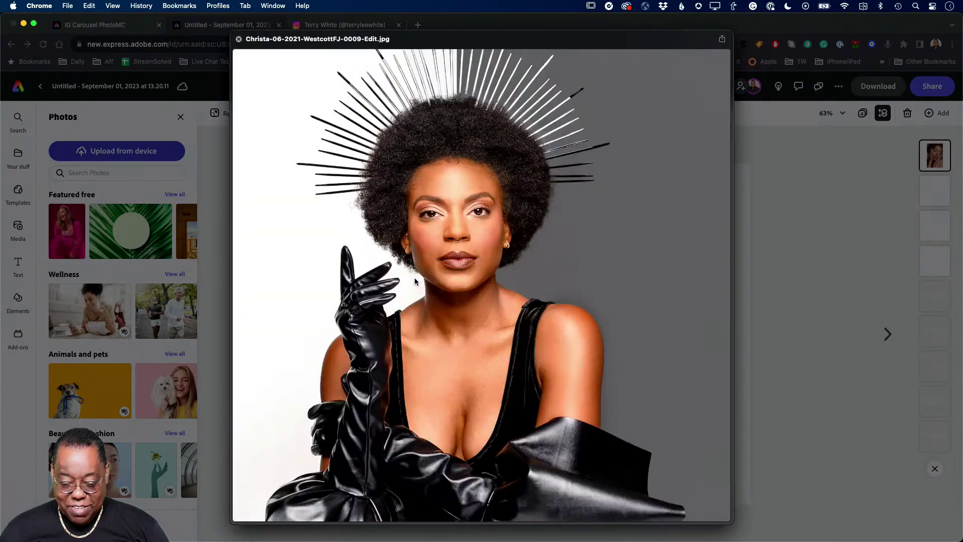
pyautogui.press('Up')
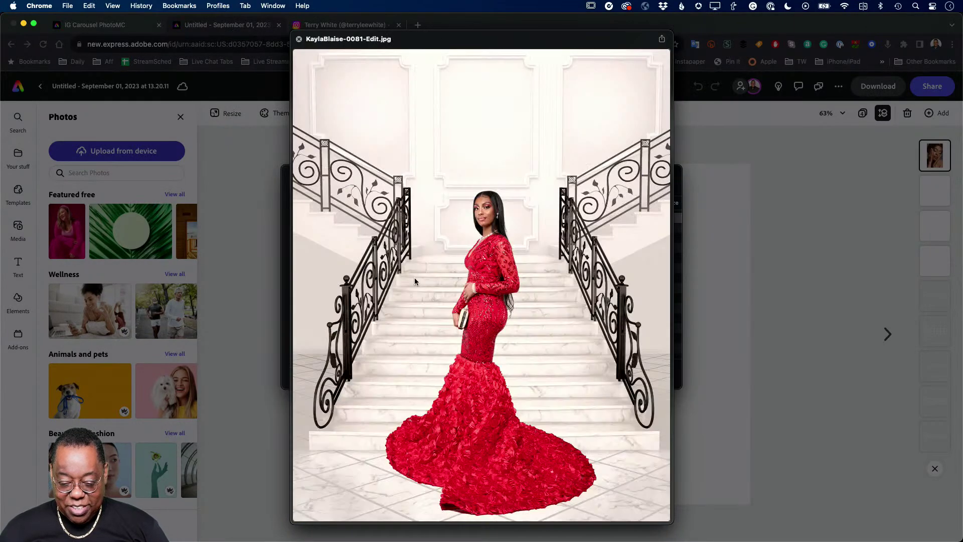
pyautogui.press('Down')
pyautogui.press('Down')
pyautogui.press('Down')
pyautogui.press('Down')
pyautogui.press('Down')
pyautogui.press('Down')
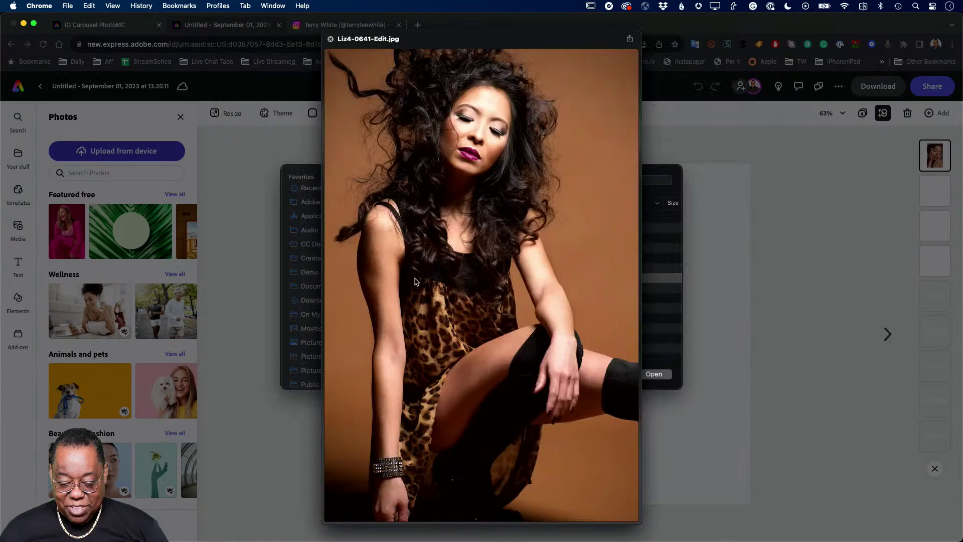
# Replace the cover photo with Liz4-0641-Edit.jpg and set it as the page background.
pyautogui.press('space')
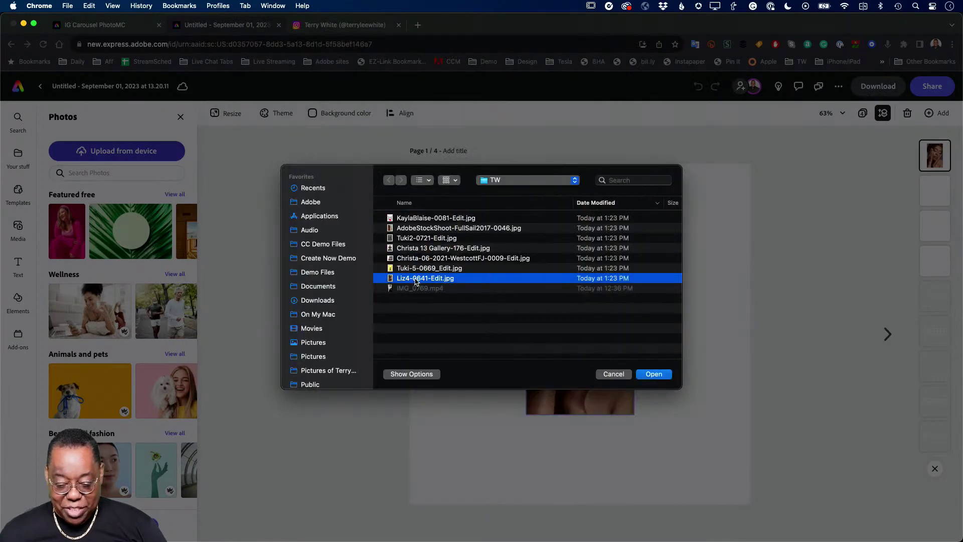
pyautogui.click(654, 375)
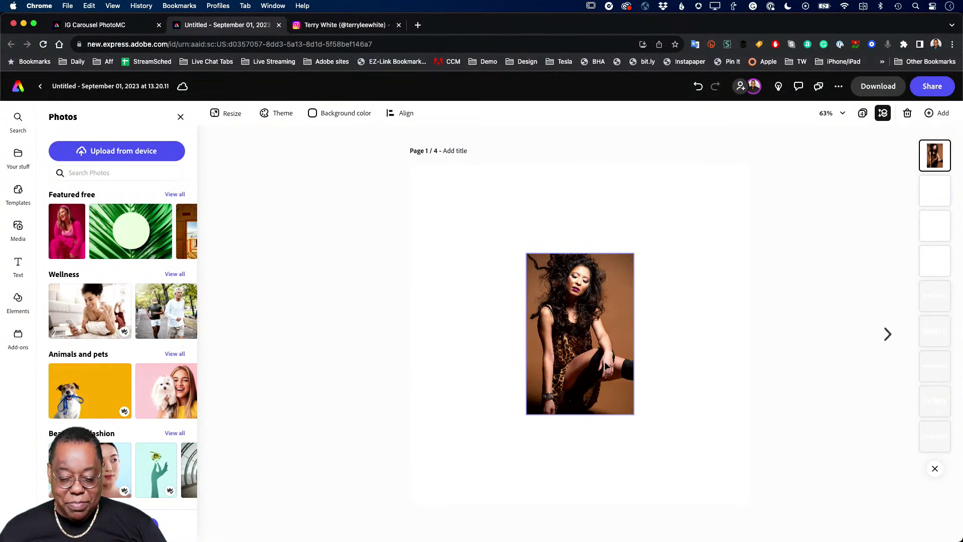
pyautogui.click(591, 337)
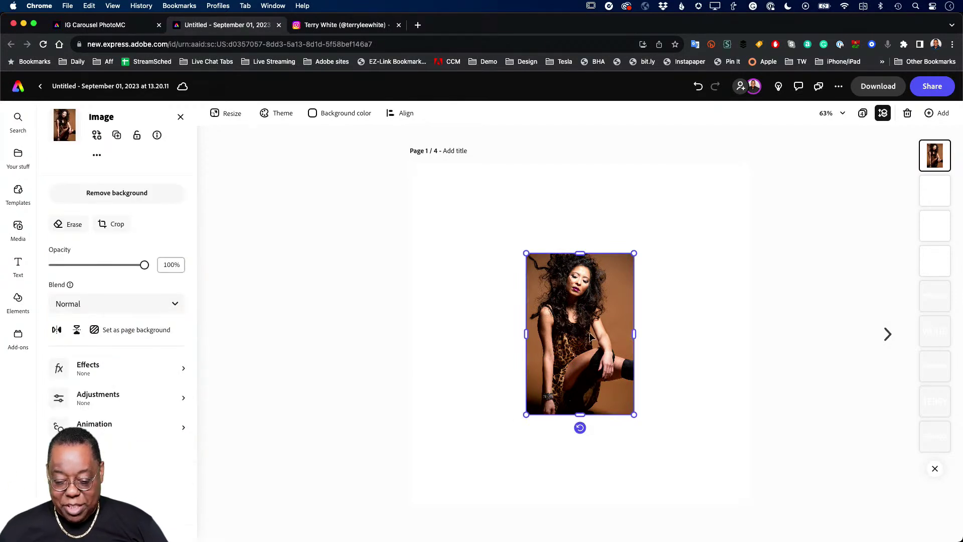
pyautogui.click(110, 330)
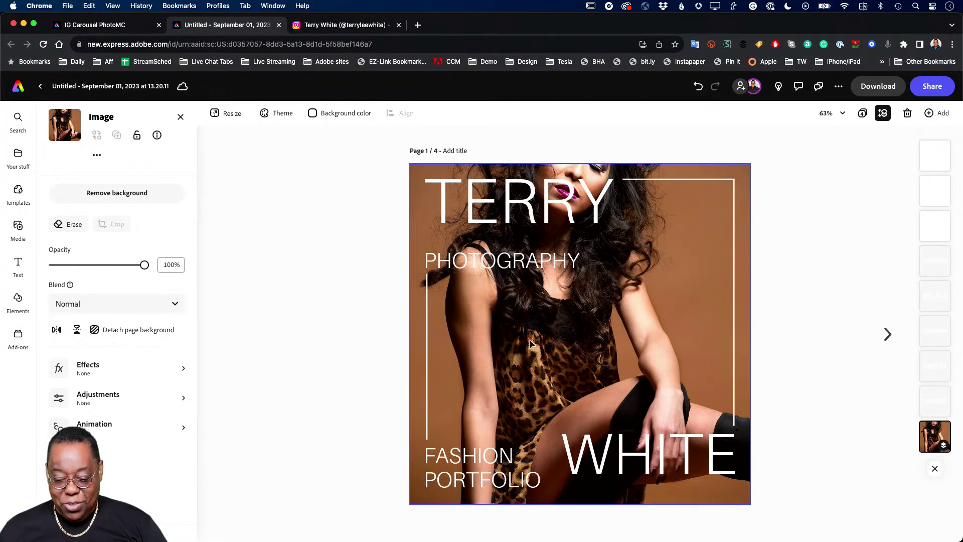
pyautogui.press('Escape')
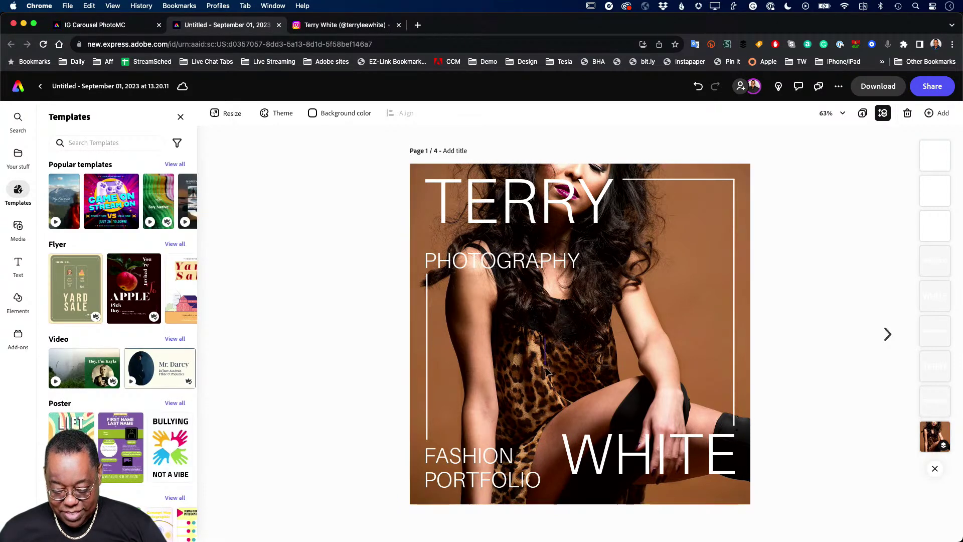
# Reposition the background photo downward within the cover page so the model's whole face is in frame.
pyautogui.click(562, 343)
pyautogui.moveTo(554, 324); pyautogui.dragTo(554, 402)
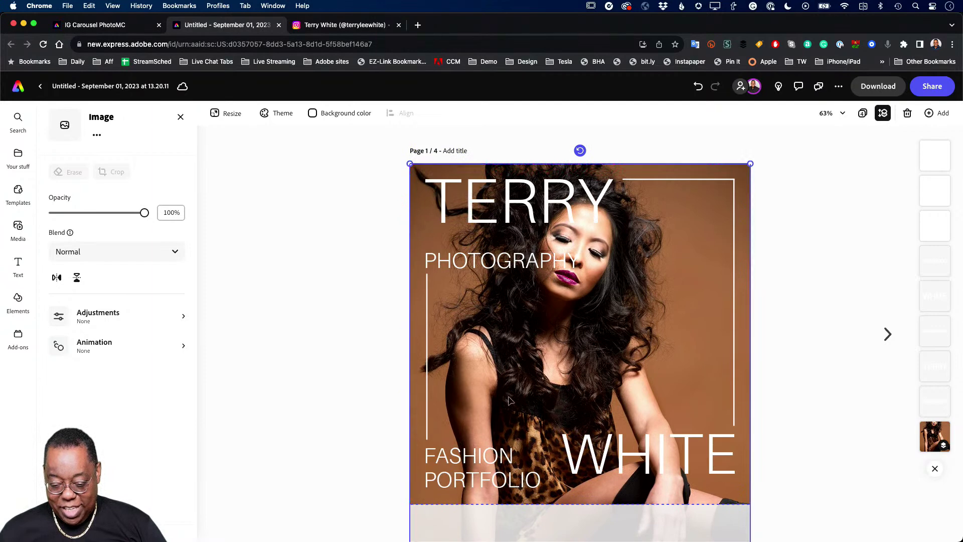
# Move the PHOTOGRAPHY text down below the model's face and shorten the left vertical line from its upper end to start beneath it.
pyautogui.click(315, 204)
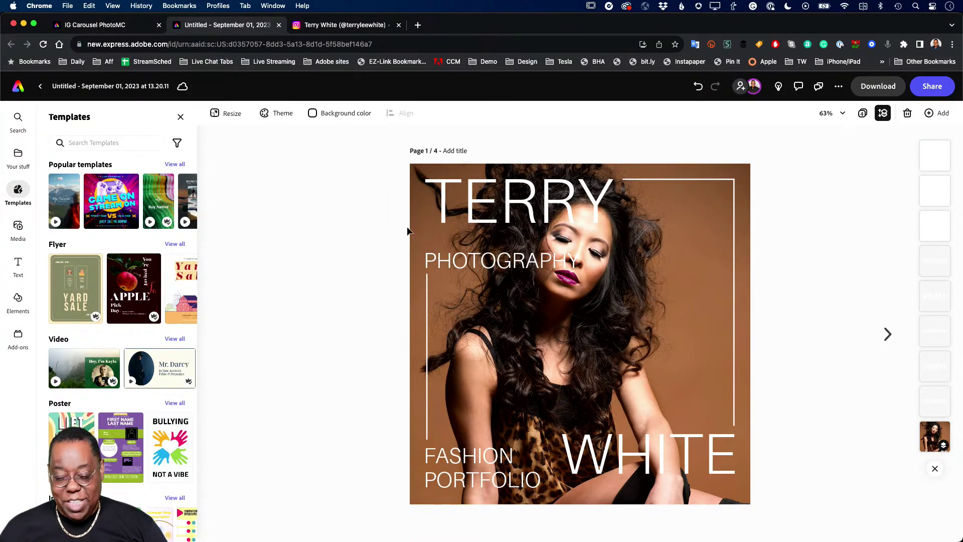
pyautogui.click(447, 263)
pyautogui.moveTo(448, 263); pyautogui.dragTo(450, 329)
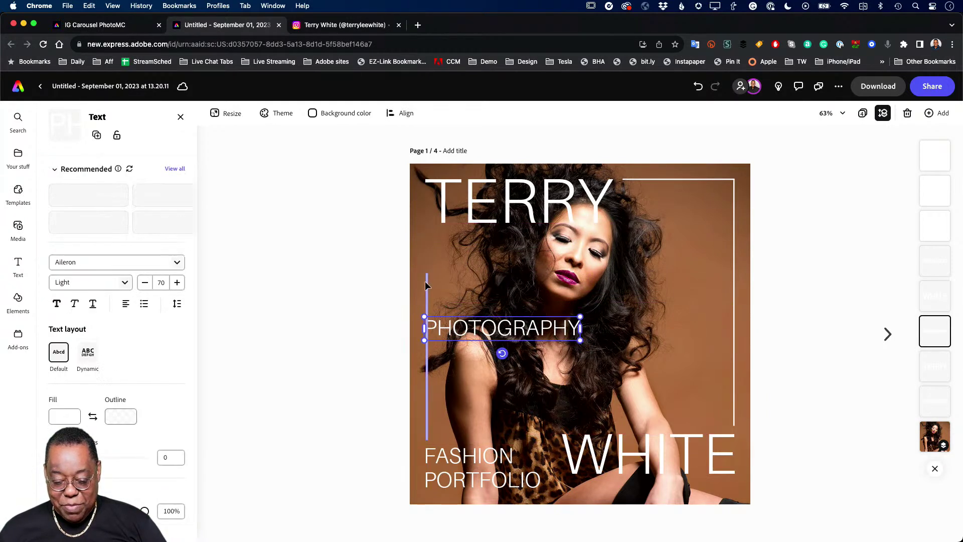
pyautogui.click(425, 279)
pyautogui.moveTo(426, 273); pyautogui.dragTo(425, 341)
pyautogui.click(322, 239)
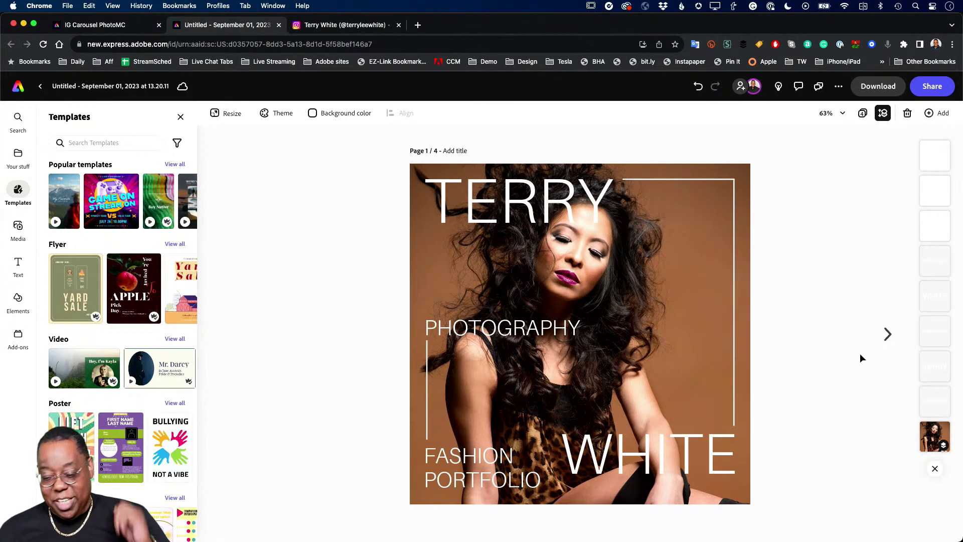
# On page 2, detach the background photo and replace it with Christa-06-2021-WestcottFJ-0009-Edit.jpg from the TW folder.
pyautogui.click(887, 335)
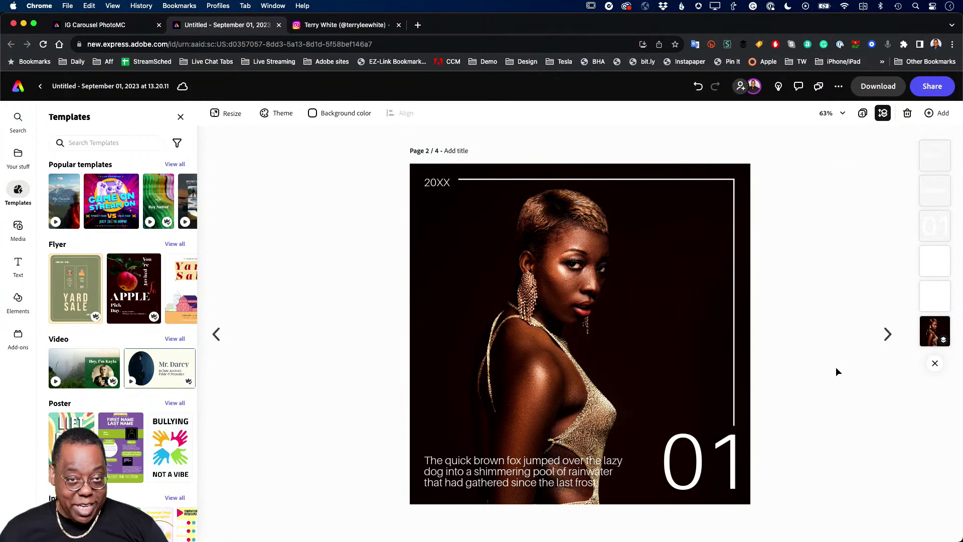
pyautogui.click(552, 344)
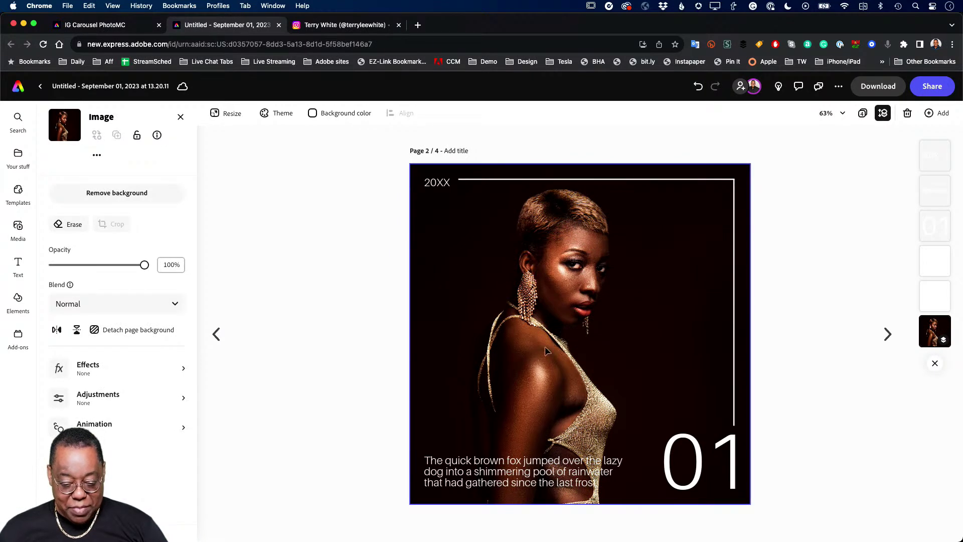
pyautogui.click(151, 333)
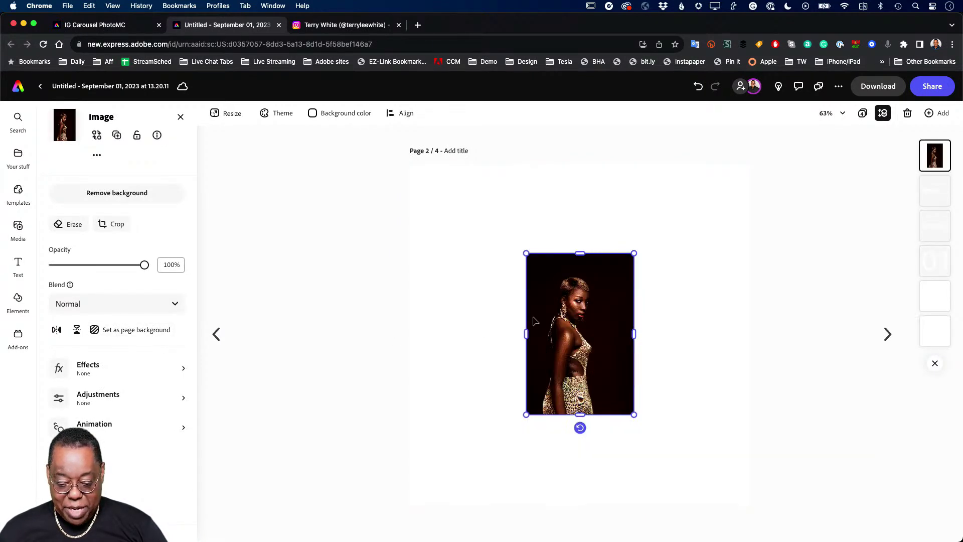
pyautogui.click(97, 135)
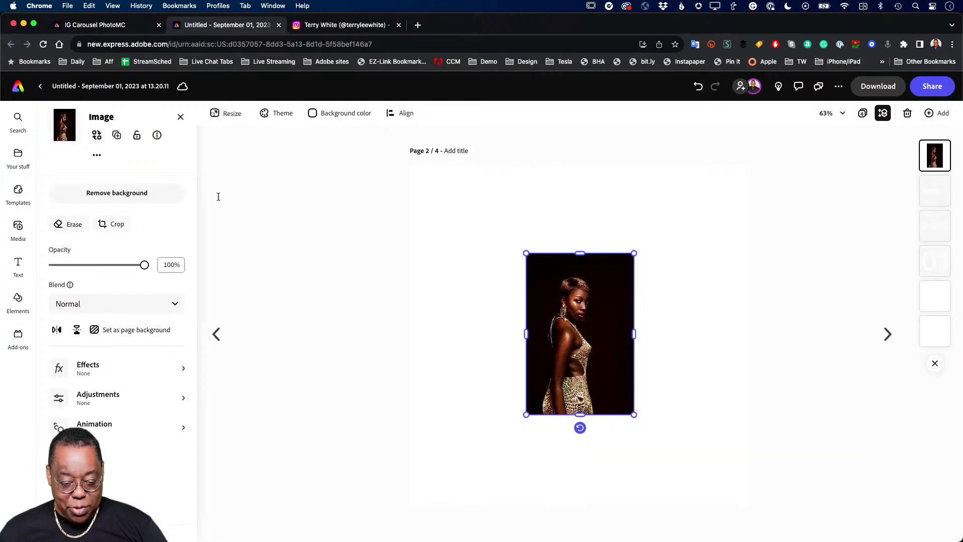
pyautogui.click(173, 160)
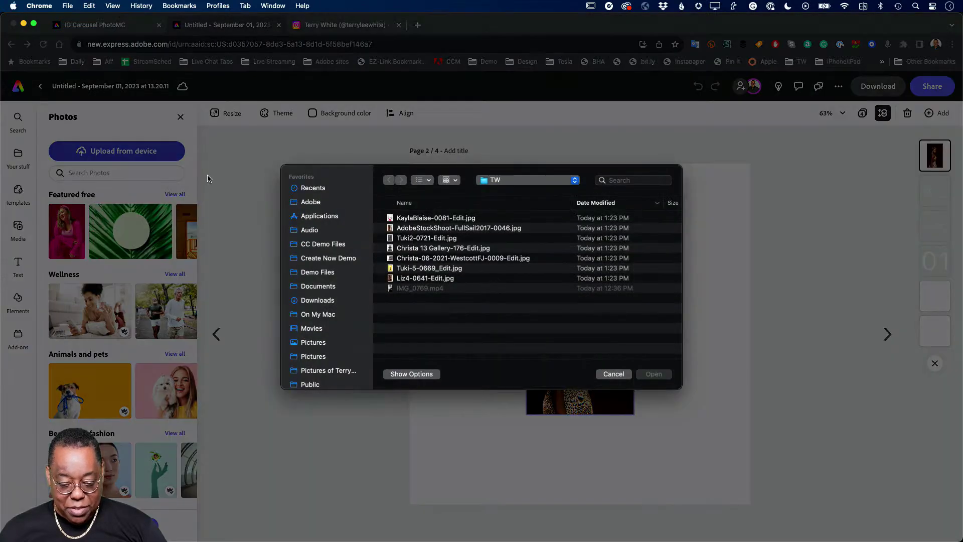
pyautogui.click(418, 257)
pyautogui.press('space')
pyautogui.press('space')
pyautogui.doubleClick(417, 258)
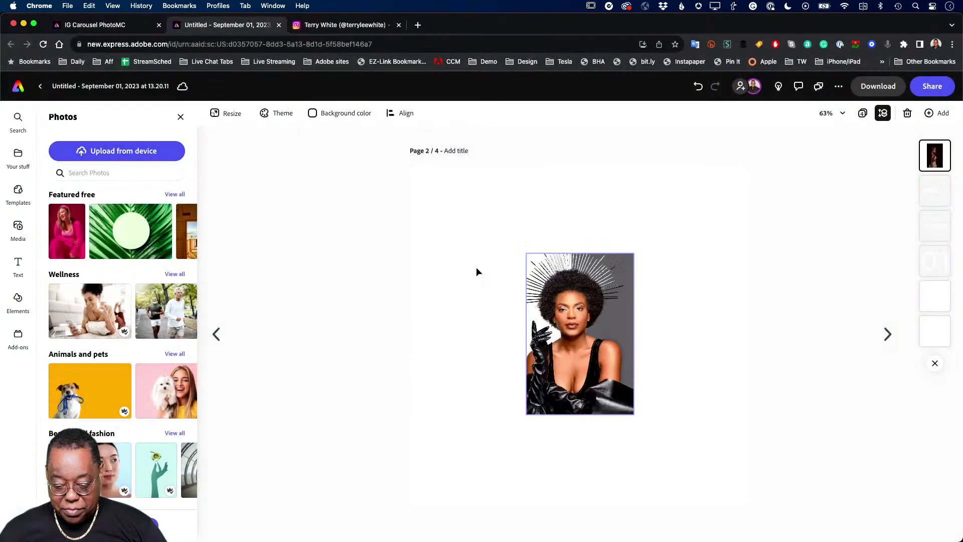
# Widen the page 2 photo's crop on both sides to a nearly square frame and set the photo as the page background.
pyautogui.doubleClick(571, 366)
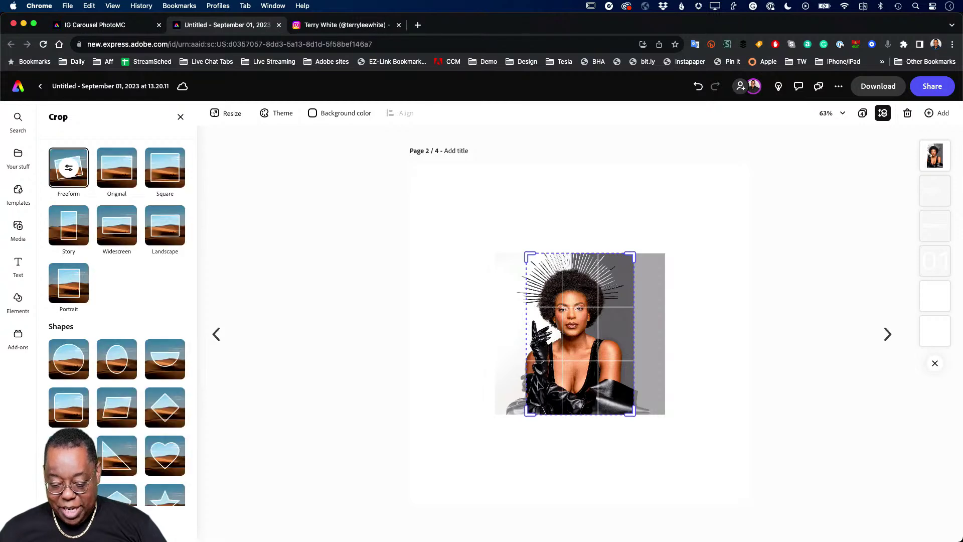
pyautogui.moveTo(530, 414); pyautogui.dragTo(501, 415)
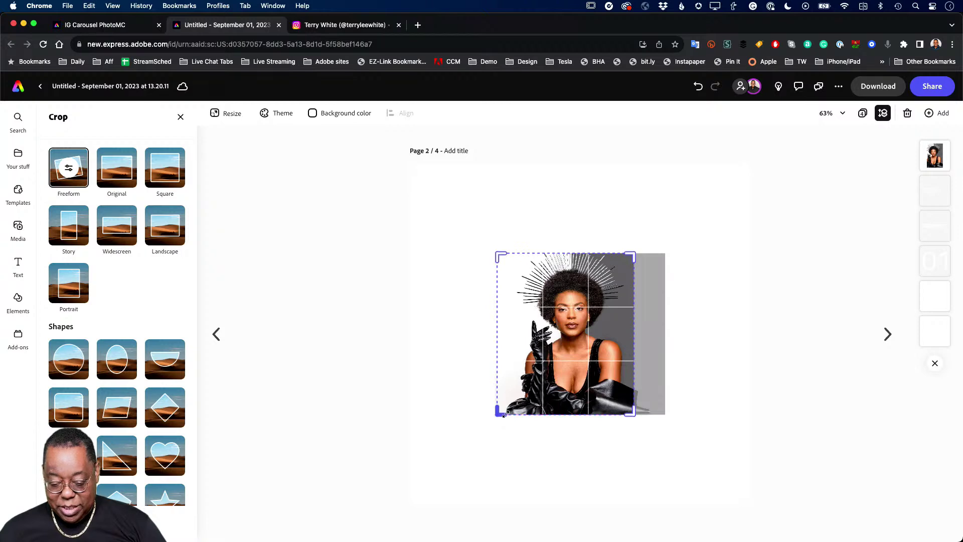
pyautogui.moveTo(632, 412); pyautogui.dragTo(661, 410)
pyautogui.moveTo(662, 411); pyautogui.dragTo(656, 410)
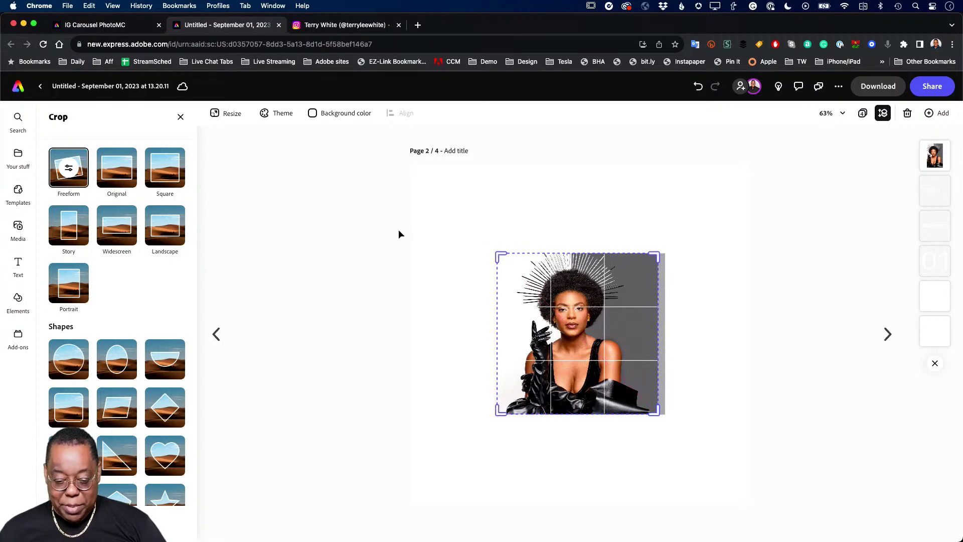
pyautogui.click(294, 188)
pyautogui.click(507, 296)
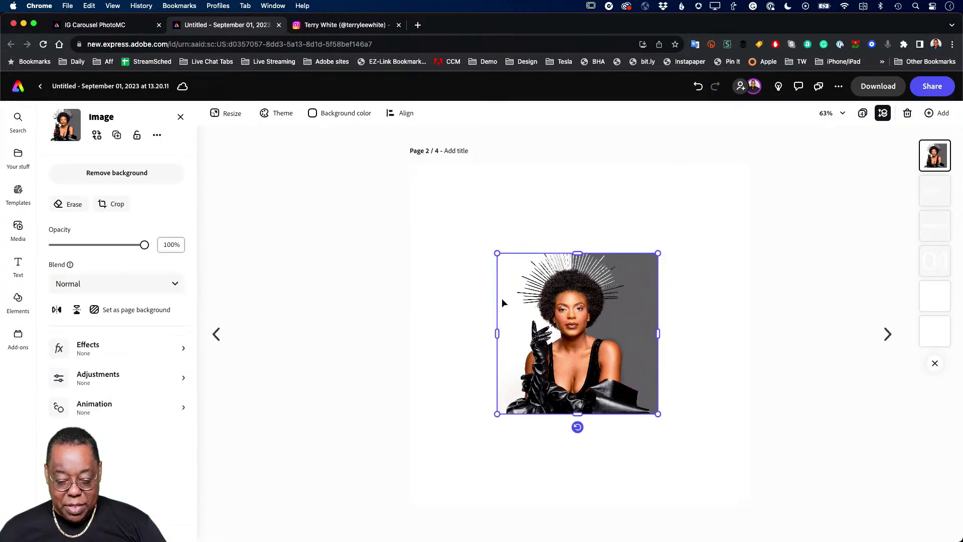
pyautogui.click(141, 310)
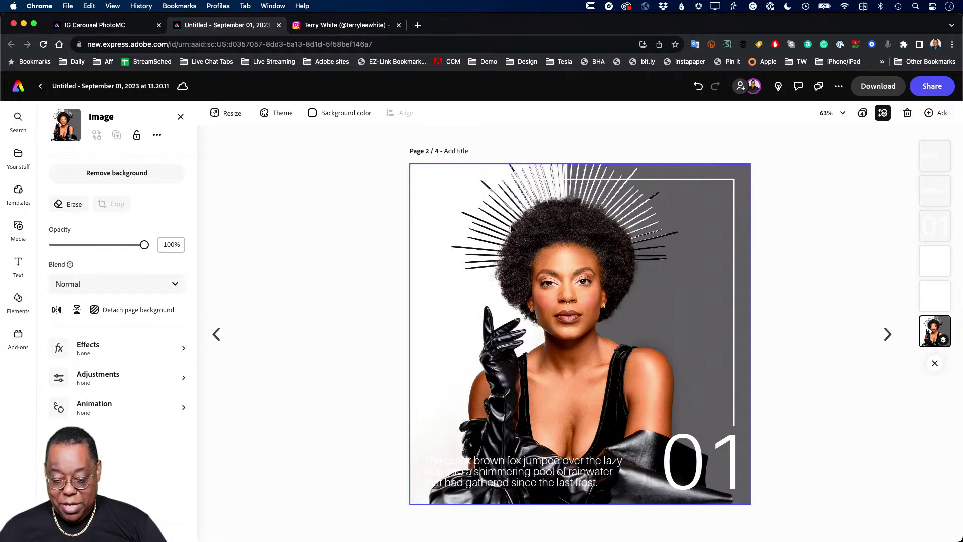
# Change the fill color of the 20XX text on page 2 to black.
pyautogui.click(436, 188)
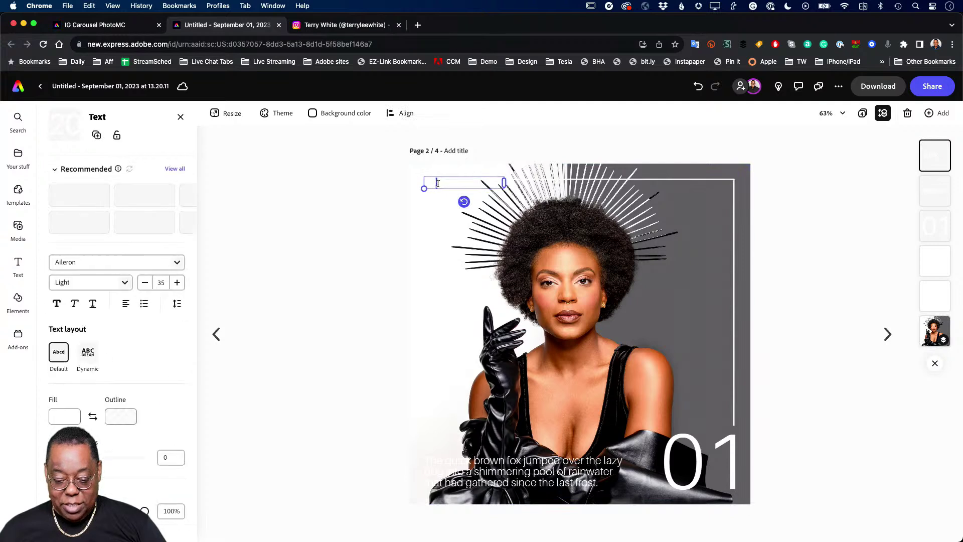
pyautogui.doubleClick(435, 184)
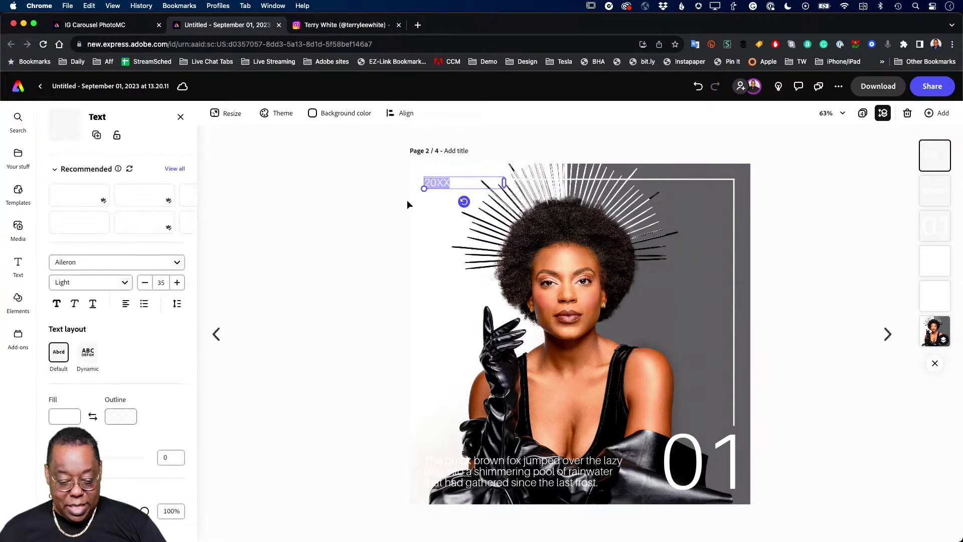
pyautogui.click(65, 416)
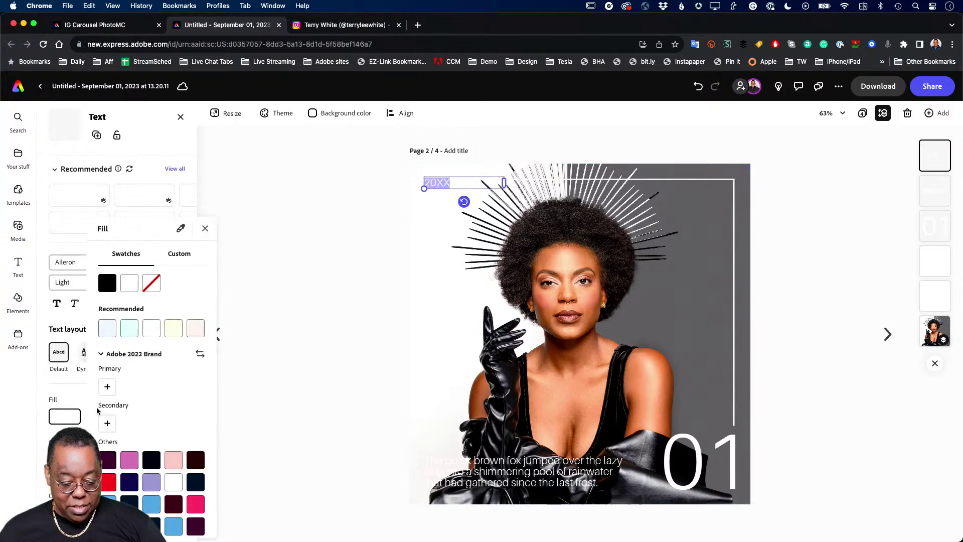
pyautogui.click(107, 287)
pyautogui.click(302, 302)
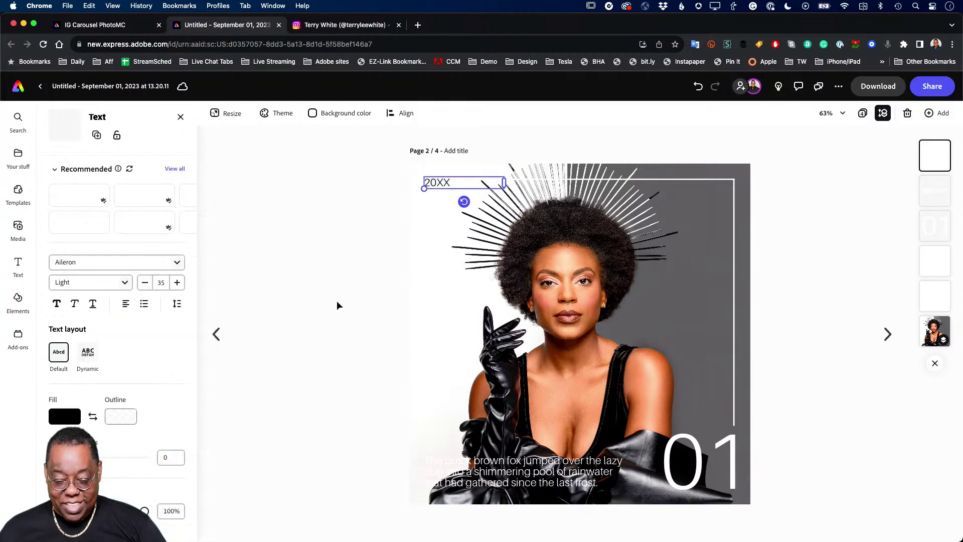
# Change the year text on page 2 to 2020.
pyautogui.doubleClick(451, 182)
pyautogui.click(451, 182)
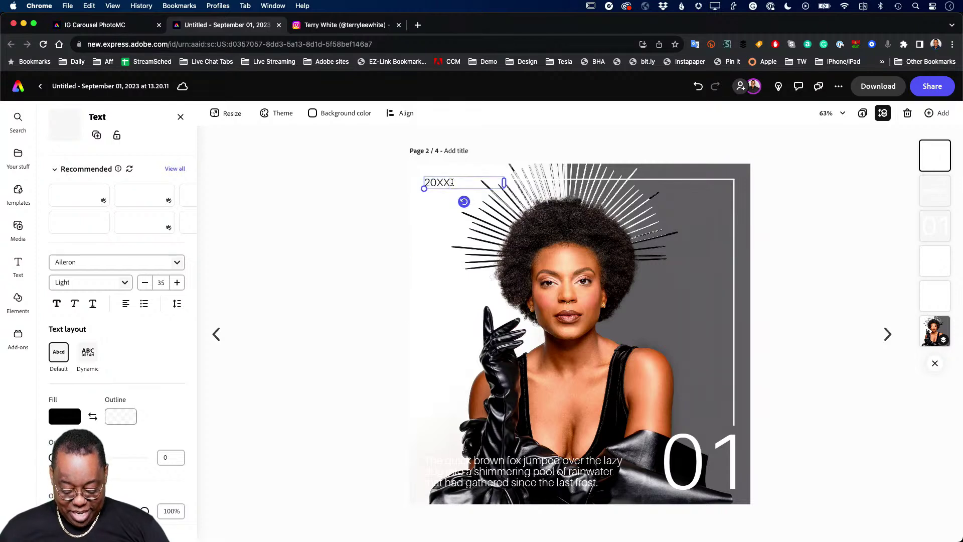
pyautogui.press('BackSpace')
pyautogui.press('BackSpace')
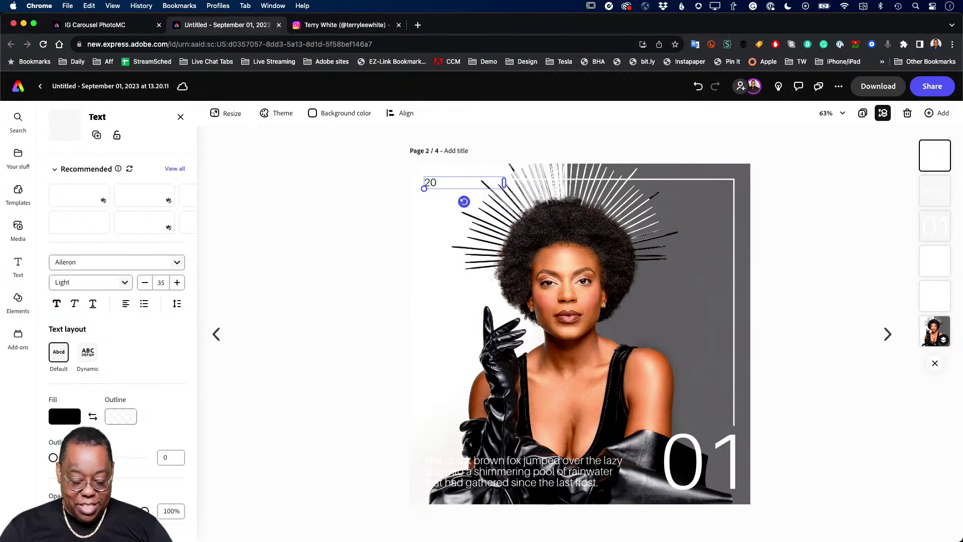
pyautogui.write('20')
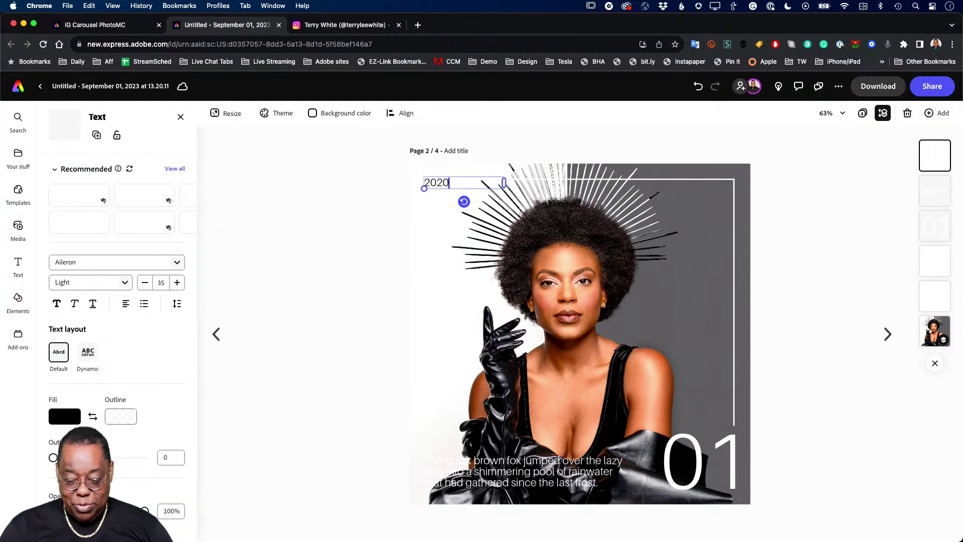
pyautogui.press('Escape')
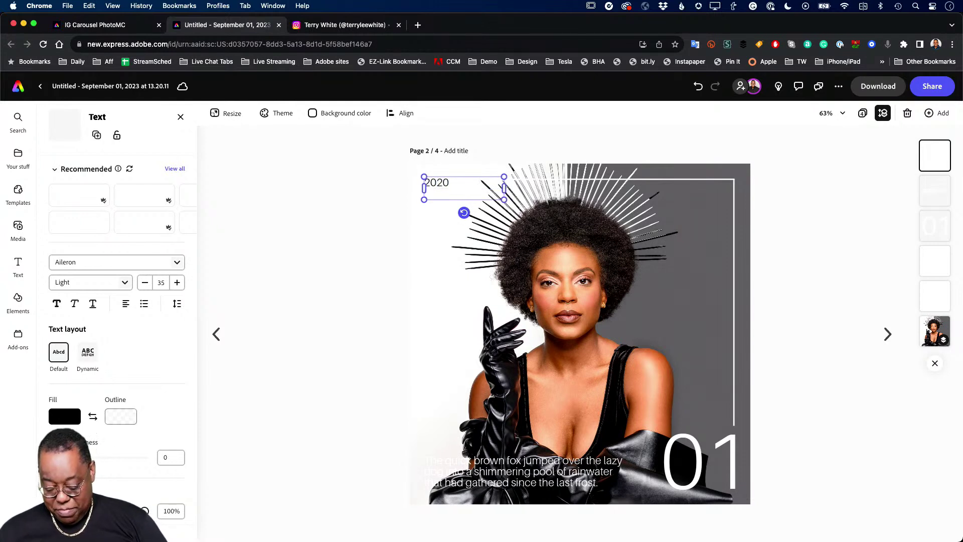
pyautogui.press('Return')
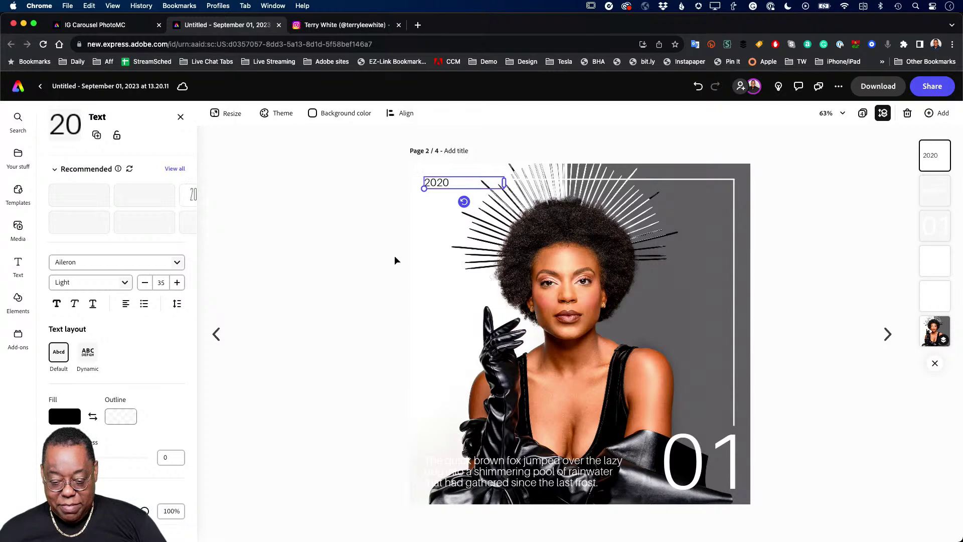
# Delete the "The quick brown fox" placeholder paragraph from page 2 and from page 3.
pyautogui.moveTo(528, 480); pyautogui.dragTo(629, 371)
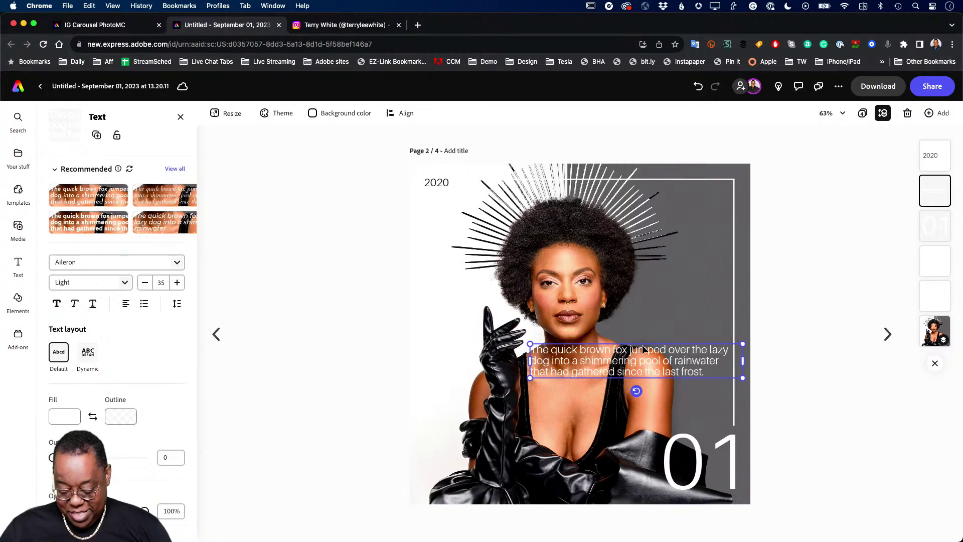
pyautogui.press('Delete')
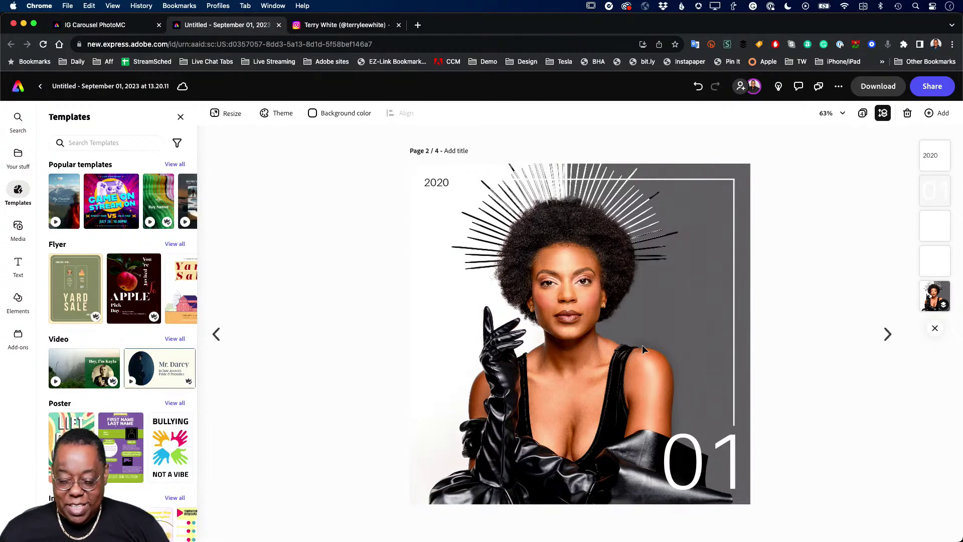
pyautogui.click(887, 334)
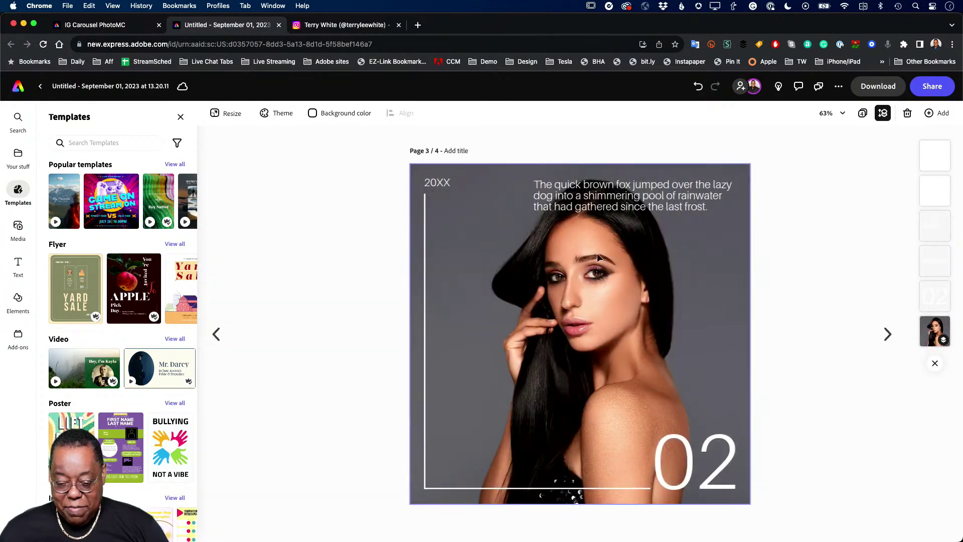
pyautogui.click(611, 193)
pyautogui.press('Delete')
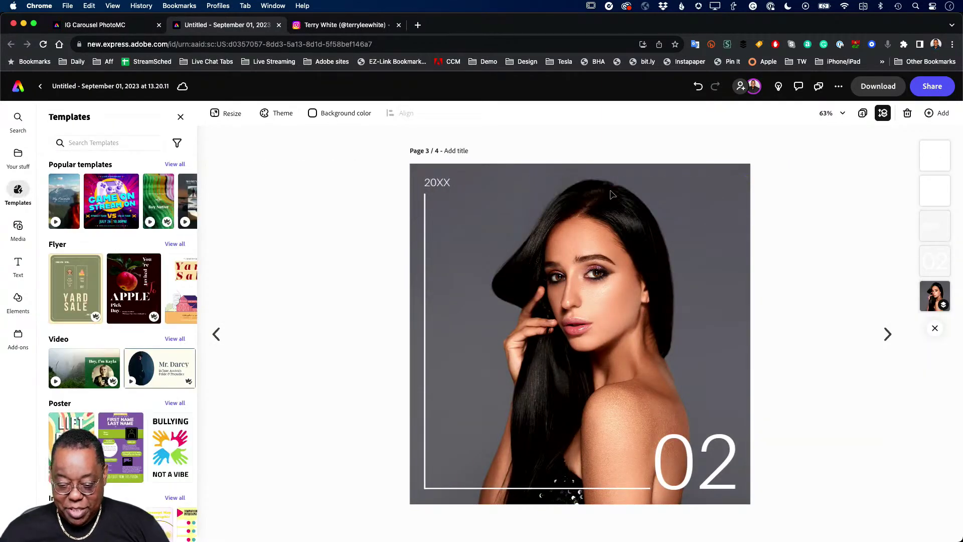
# Detach the background photo on page 3 and replace it with Tuki2-0721-Edit.jpg from the TW folder.
pyautogui.click(602, 297)
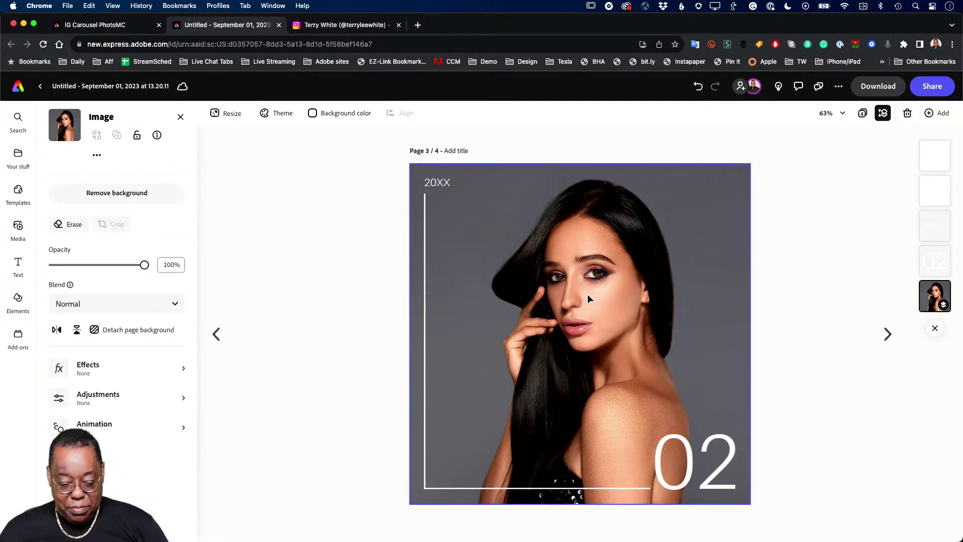
pyautogui.click(111, 330)
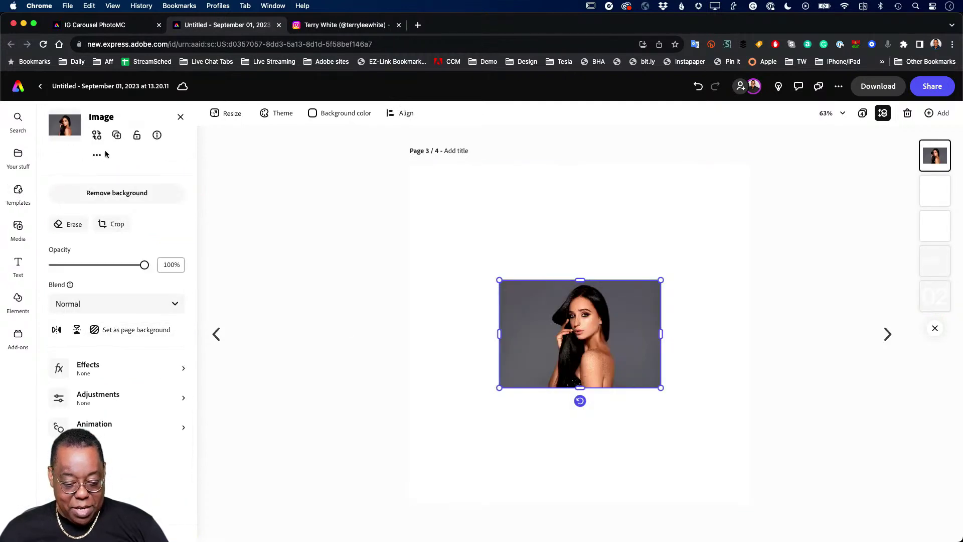
pyautogui.click(97, 135)
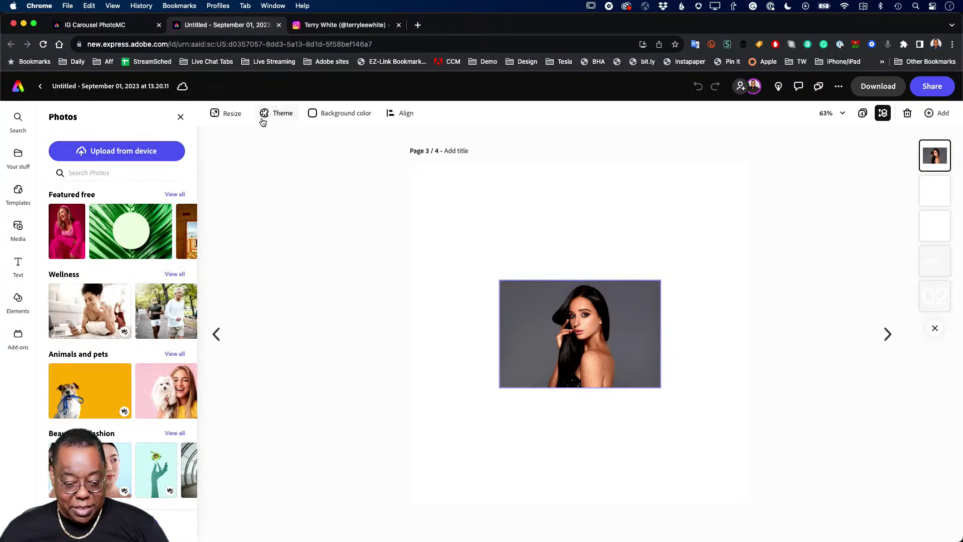
pyautogui.click(129, 152)
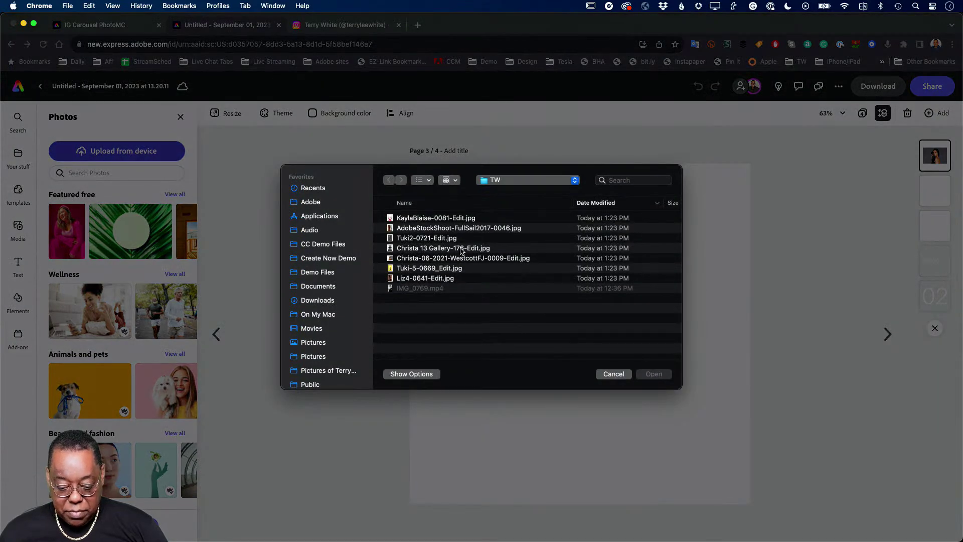
pyautogui.click(450, 240)
pyautogui.press('space')
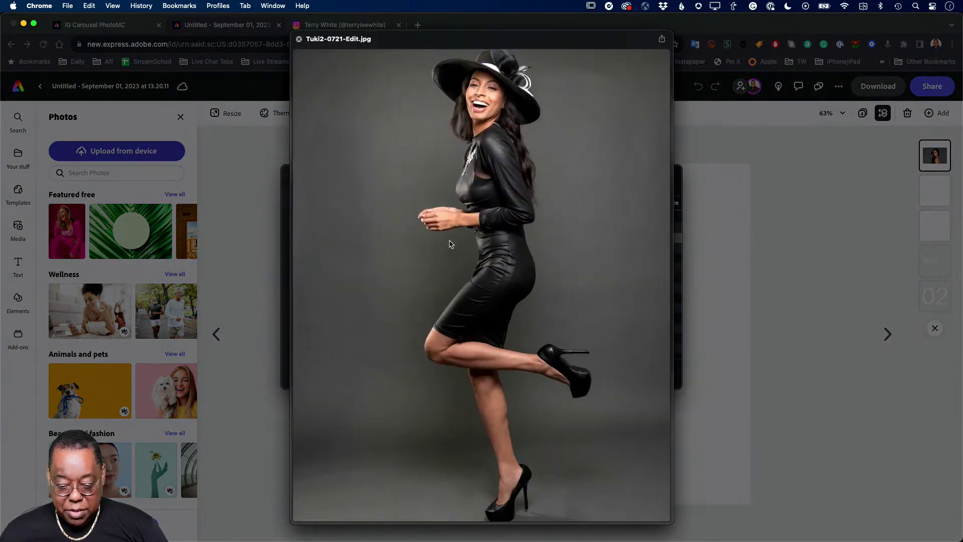
pyautogui.press('space')
pyautogui.click(652, 374)
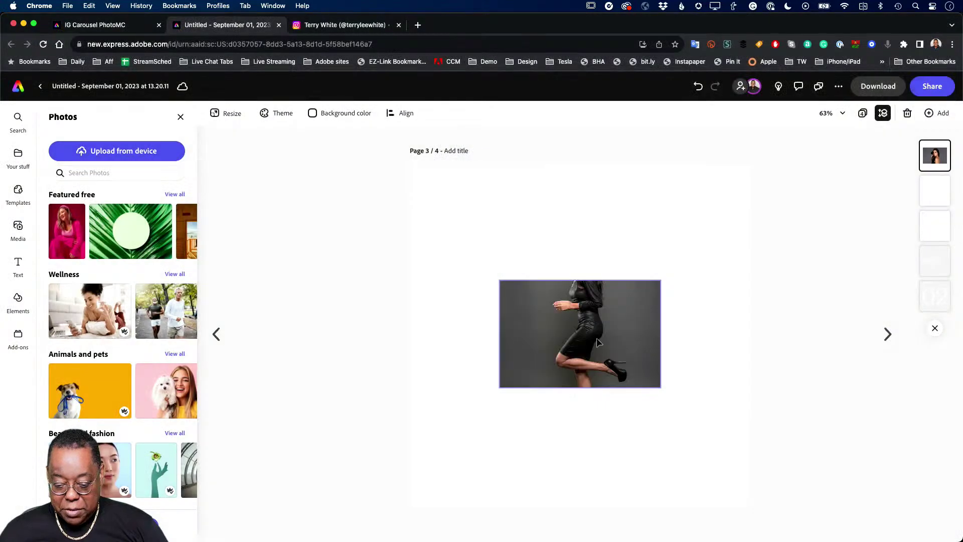
# Extend the crop of the photo on page 3 upward and downward to show the full image from hat to heel.
pyautogui.click(555, 319)
pyautogui.doubleClick(555, 319)
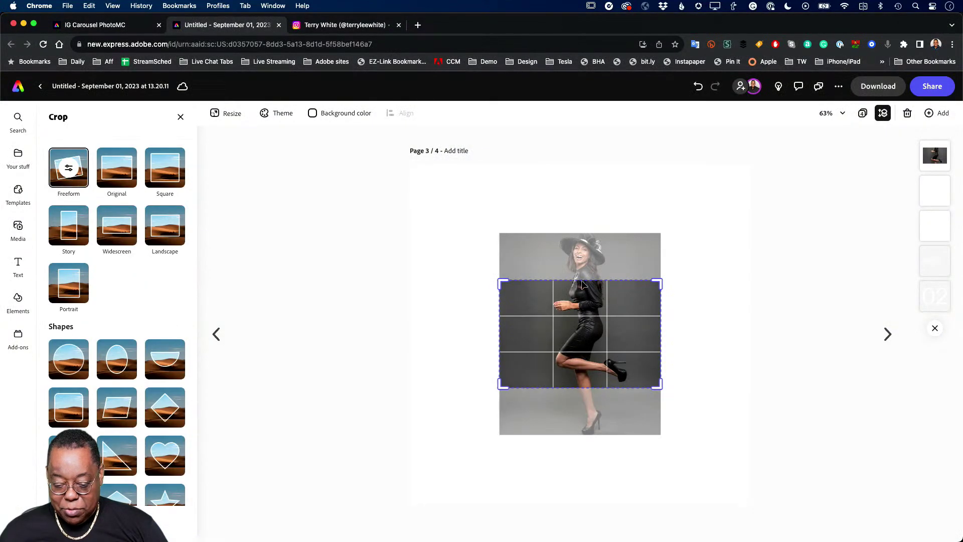
pyautogui.moveTo(495, 278); pyautogui.dragTo(494, 229)
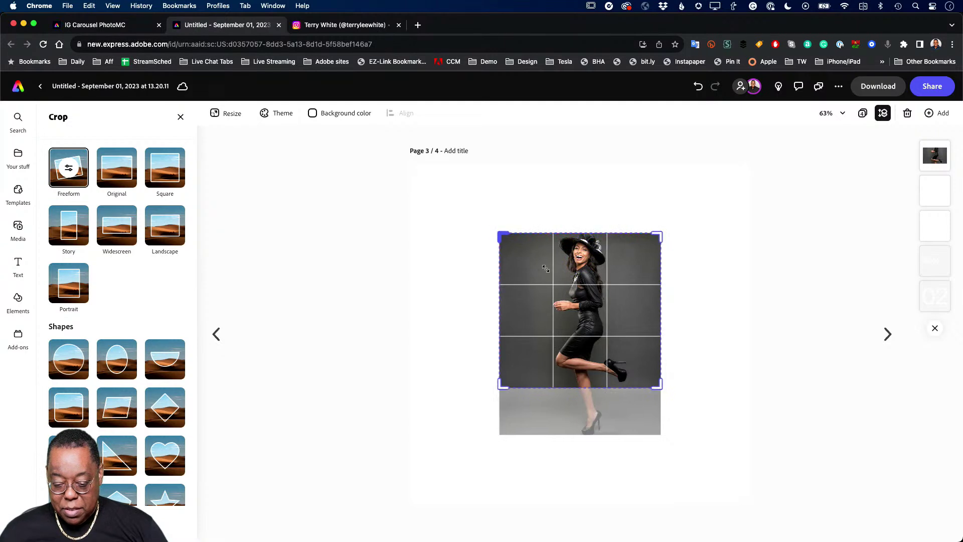
pyautogui.moveTo(656, 385); pyautogui.dragTo(657, 434)
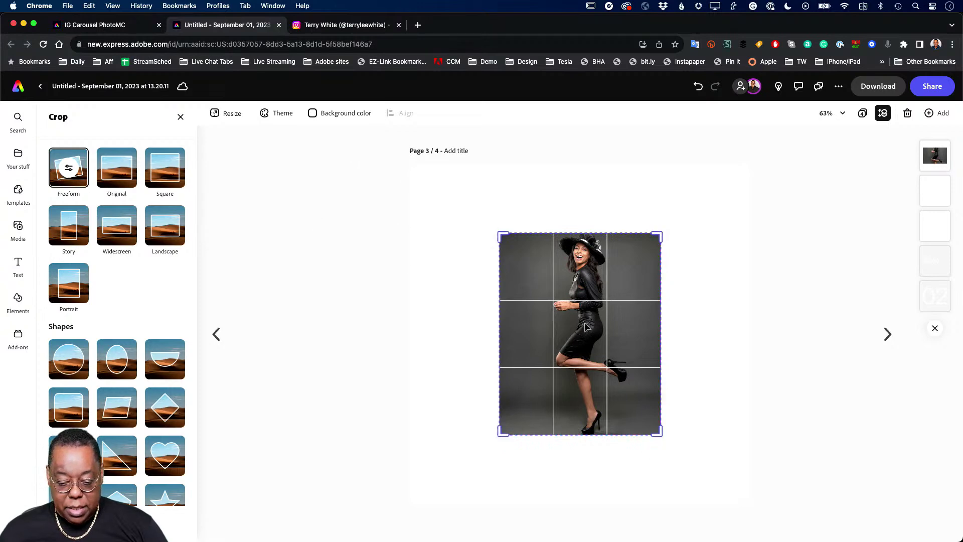
pyautogui.click(476, 317)
pyautogui.click(572, 315)
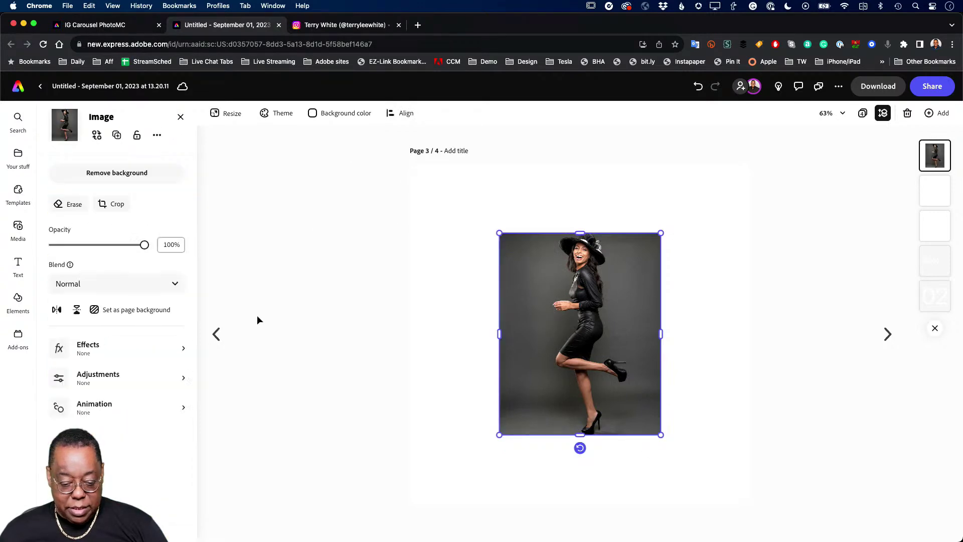
# Set the photo as the page 3 background and shift it down until the woman's whole hat is inside the page.
pyautogui.click(129, 310)
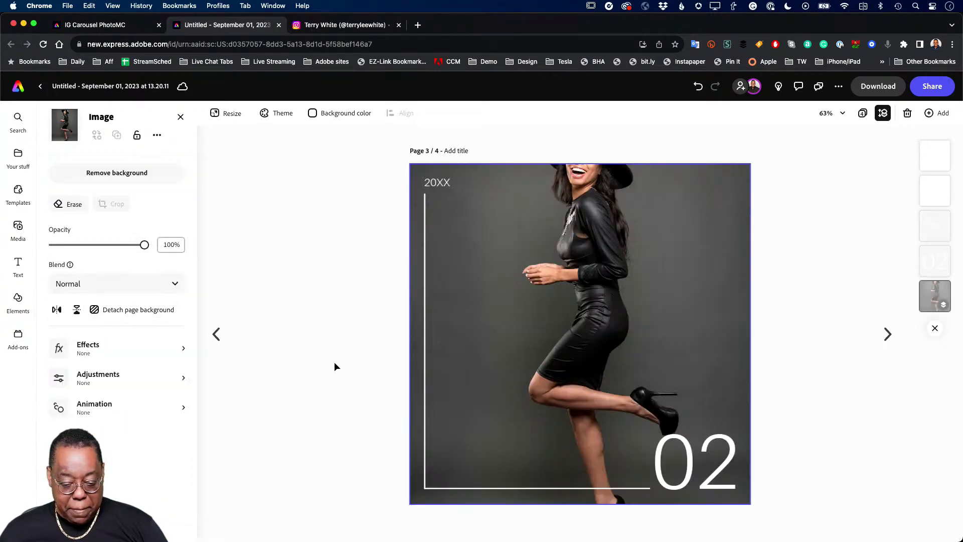
pyautogui.doubleClick(588, 282)
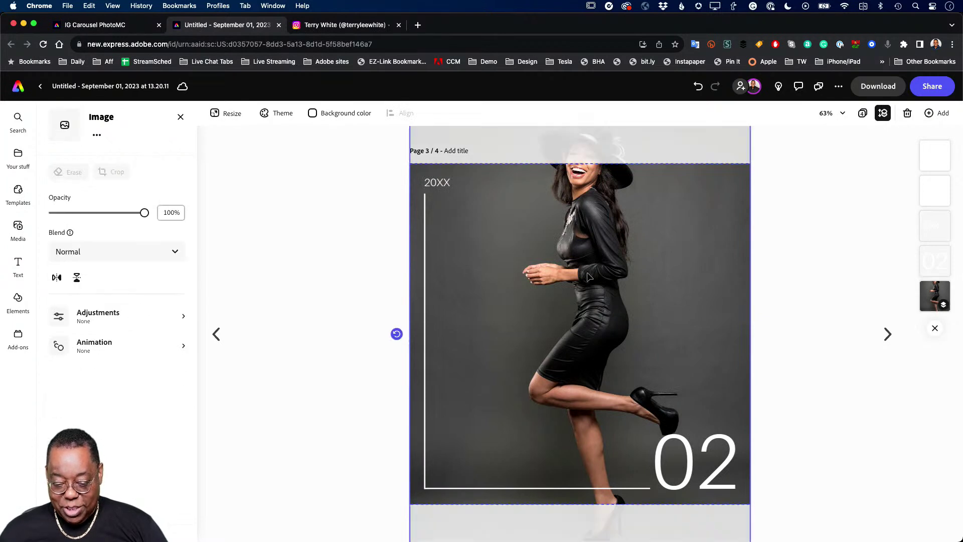
pyautogui.moveTo(594, 257); pyautogui.dragTo(590, 298)
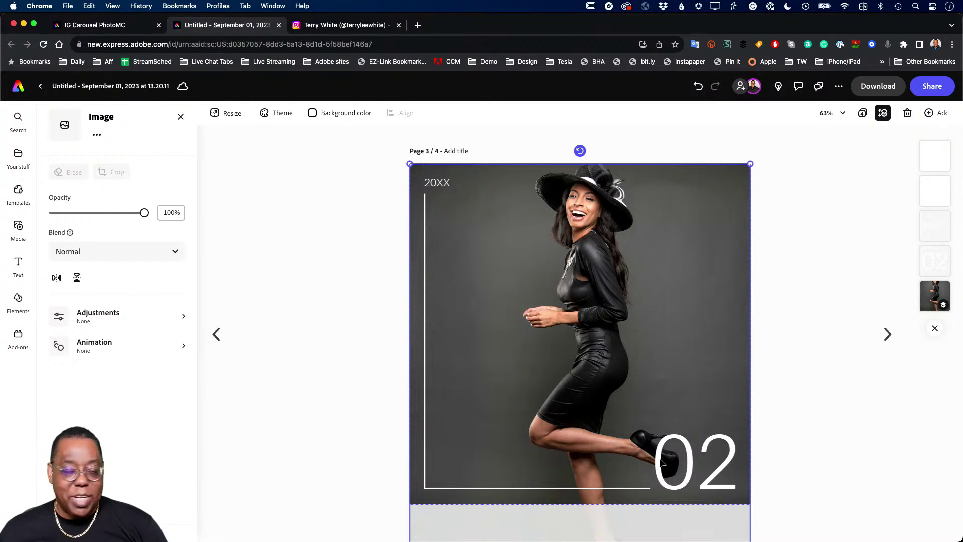
# Switch to Lightroom and open the photo of the woman in the black hat and dress for editing in Photoshop.
pyautogui.press('super+Tab')
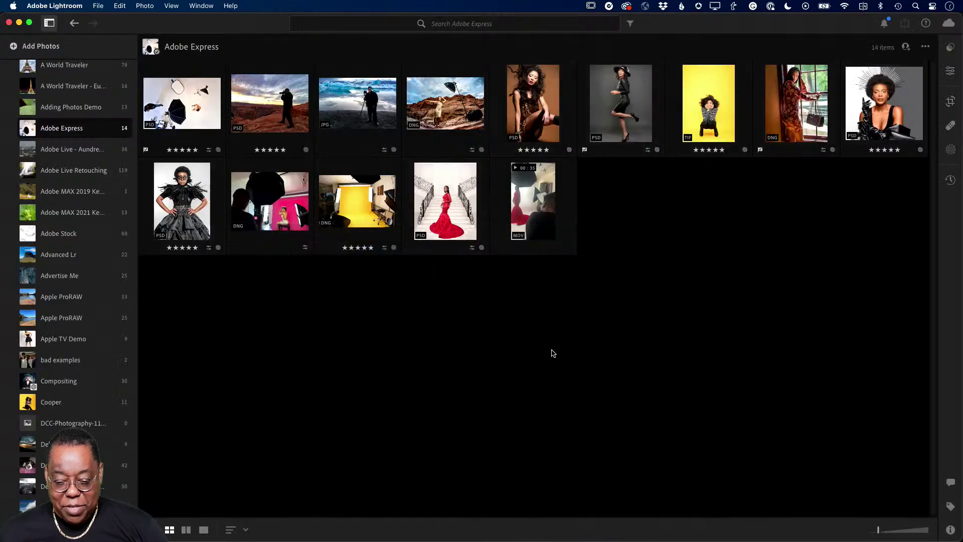
pyautogui.click(609, 121)
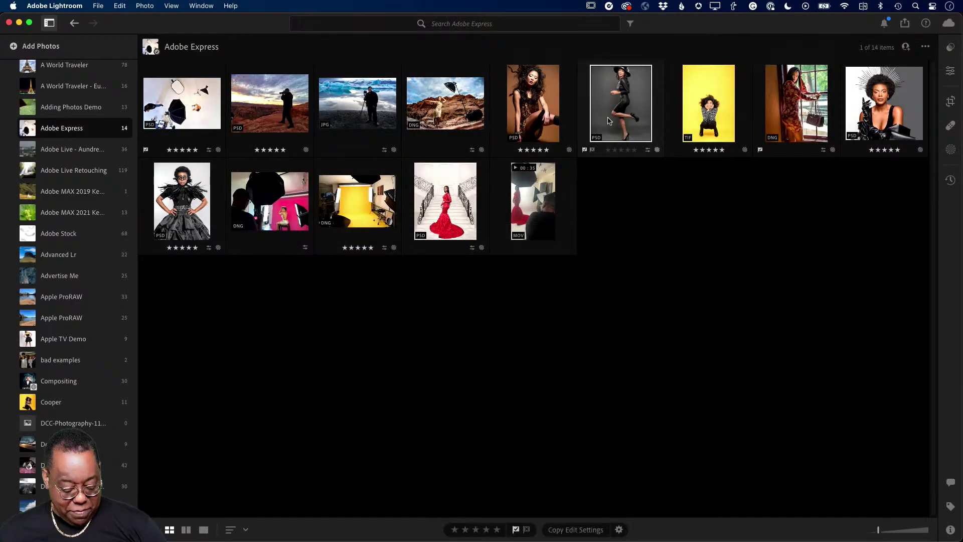
pyautogui.press('super+Tab')
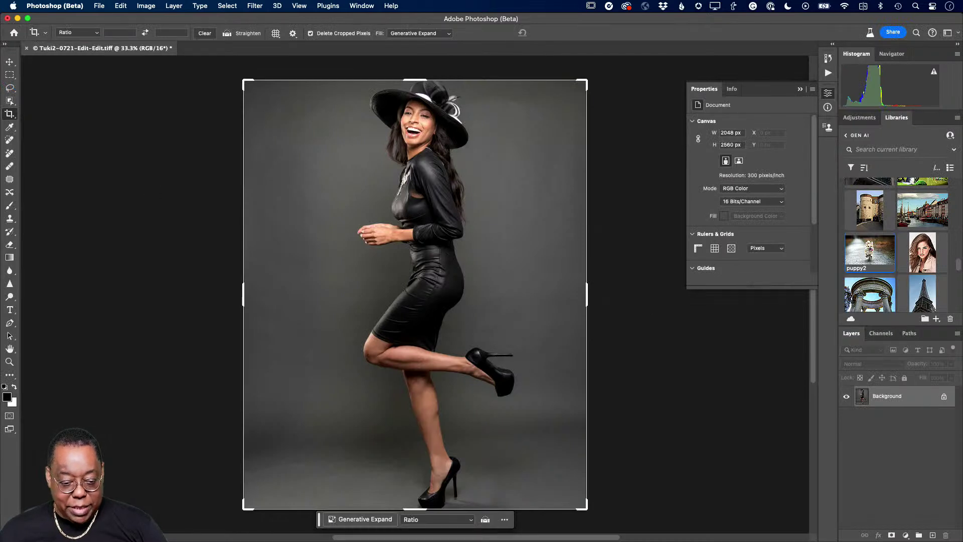
# Use Generative Expand with a 1:1 (Square) crop enclosing the full figure, placing the original photo at the left edge and filling the empty right side.
pyautogui.click(87, 34)
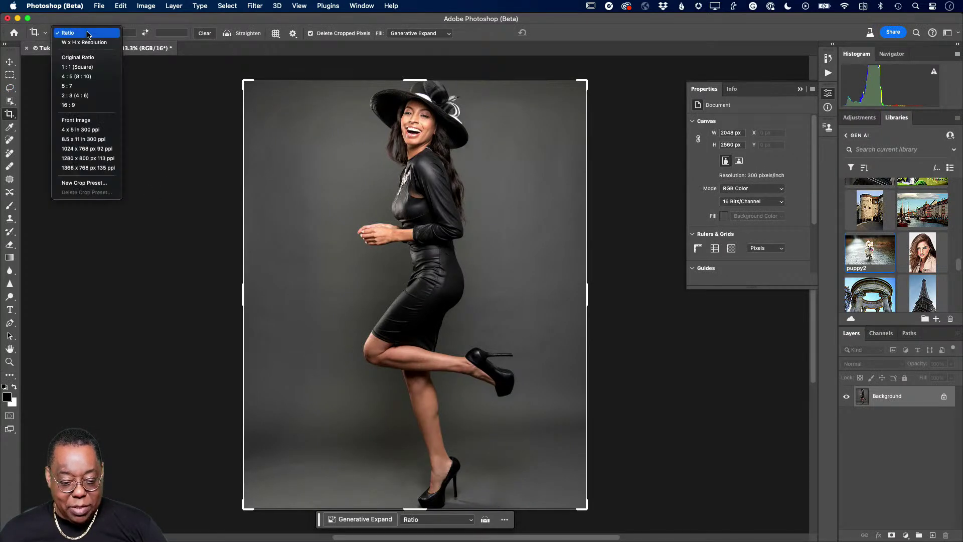
pyautogui.click(88, 68)
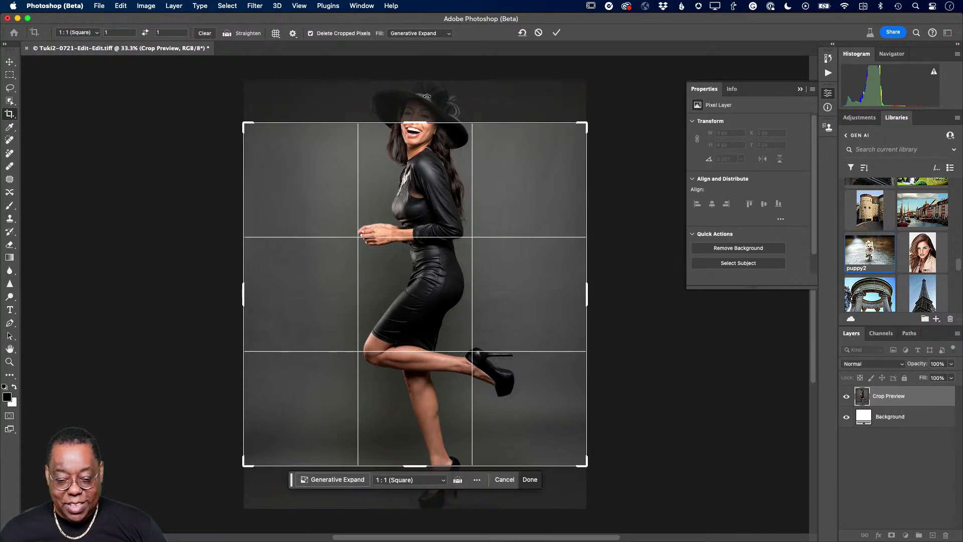
pyautogui.moveTo(415, 124); pyautogui.dragTo(414, 103)
pyautogui.scroll(-10, 406, 260)
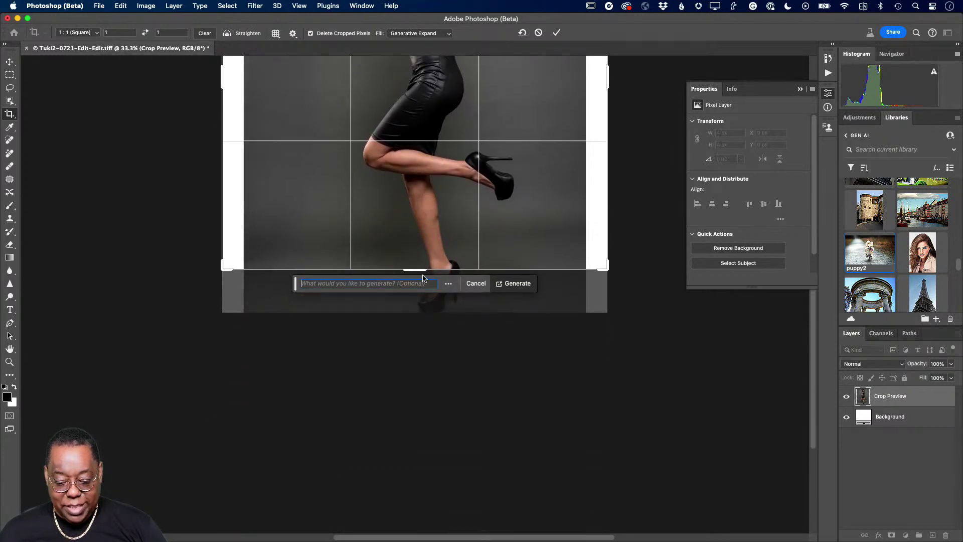
pyautogui.moveTo(415, 270); pyautogui.dragTo(418, 295)
pyautogui.scroll(8, 410, 177)
pyautogui.scroll(2, 410, 176)
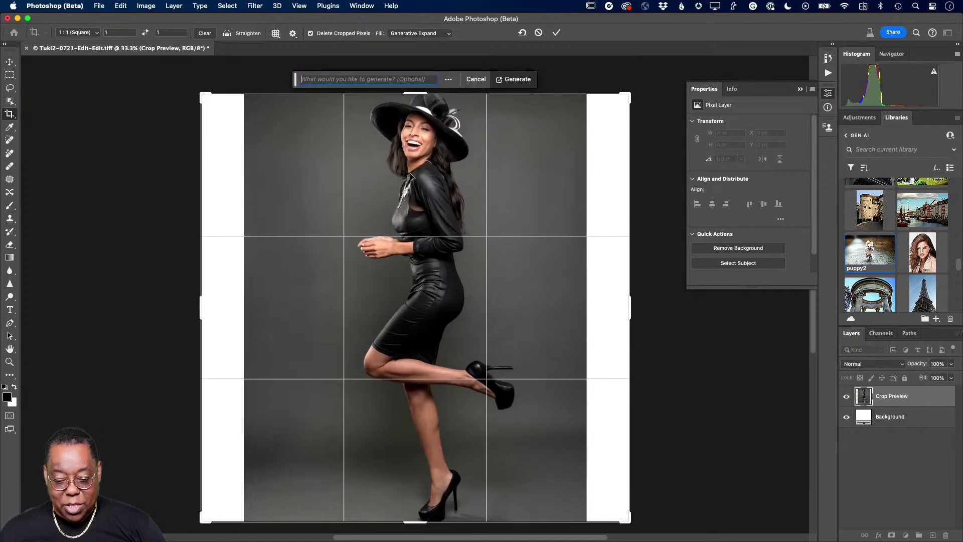
pyautogui.moveTo(435, 217); pyautogui.dragTo(390, 214)
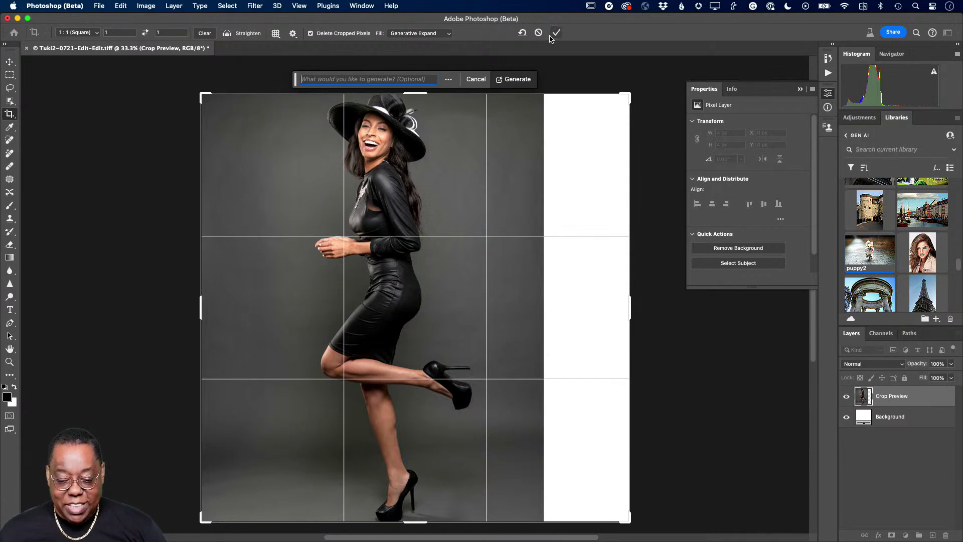
pyautogui.click(556, 33)
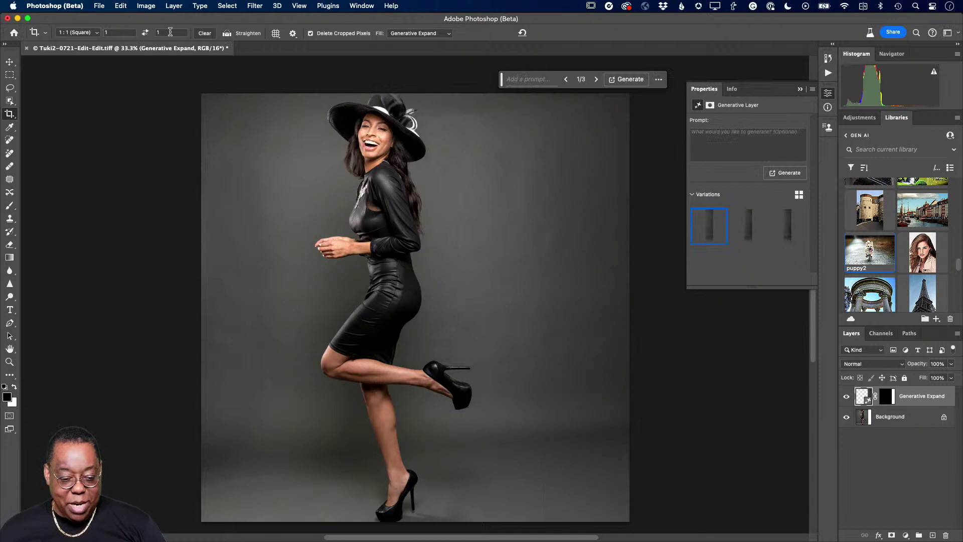
# Quick-export the expanded square image as the JPG Tuki2-0721-Edit-Edit into the TW folder.
pyautogui.click(99, 6)
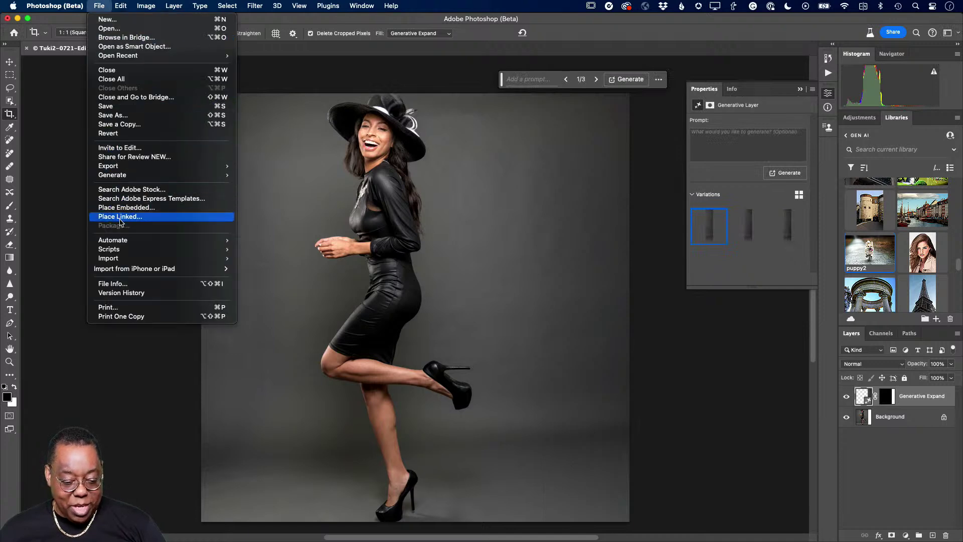
pyautogui.moveTo(137, 170)
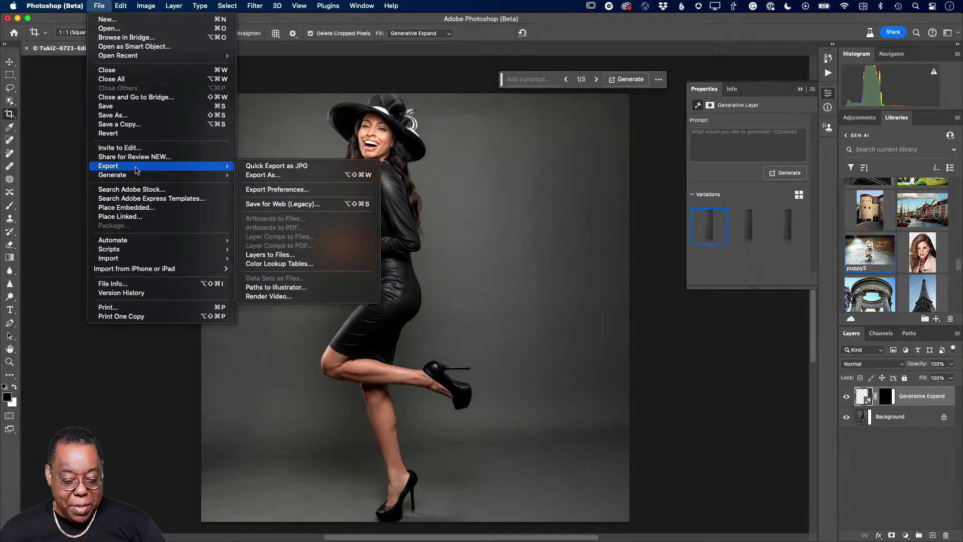
pyautogui.click(267, 167)
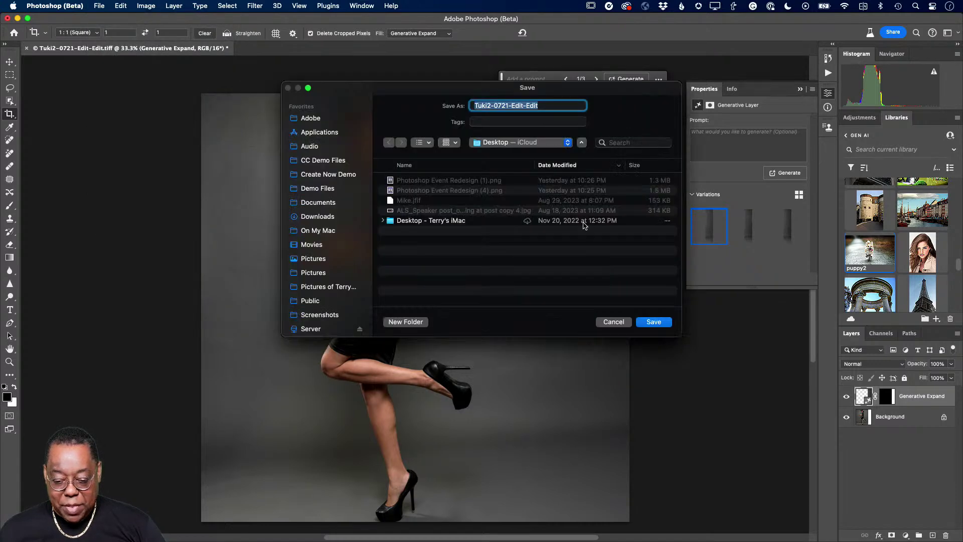
pyautogui.click(532, 143)
pyautogui.click(526, 181)
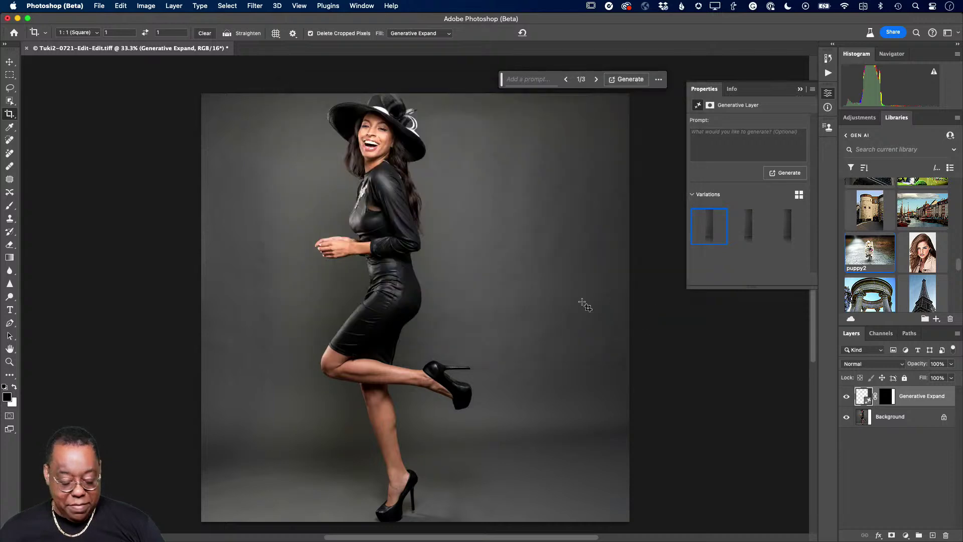
# Switch back to Adobe Express, detach the page 3 background photo and replace it with Tuki2-0721-Edit-Edit.jpg from the TW folder.
pyautogui.press('super+Tab')
pyautogui.press('super+Tab')
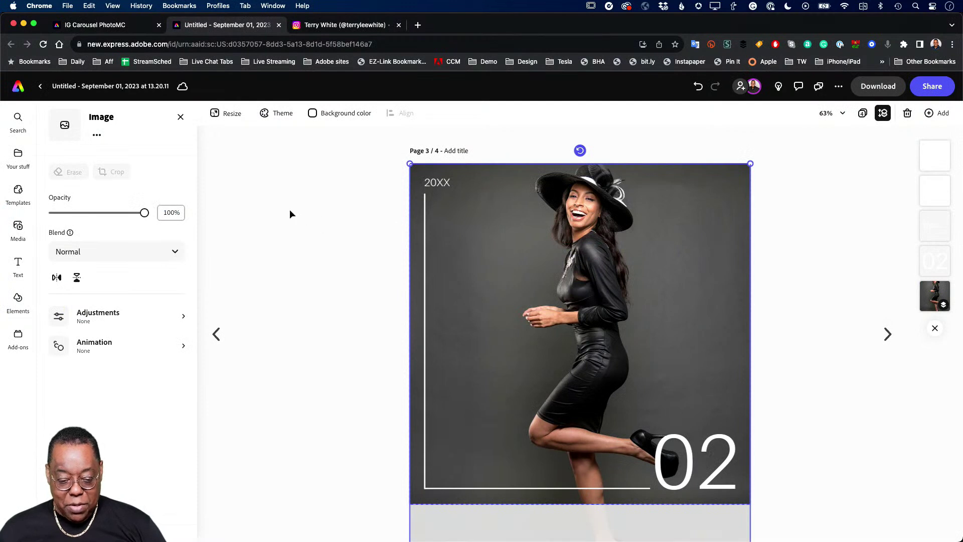
pyautogui.click(503, 254)
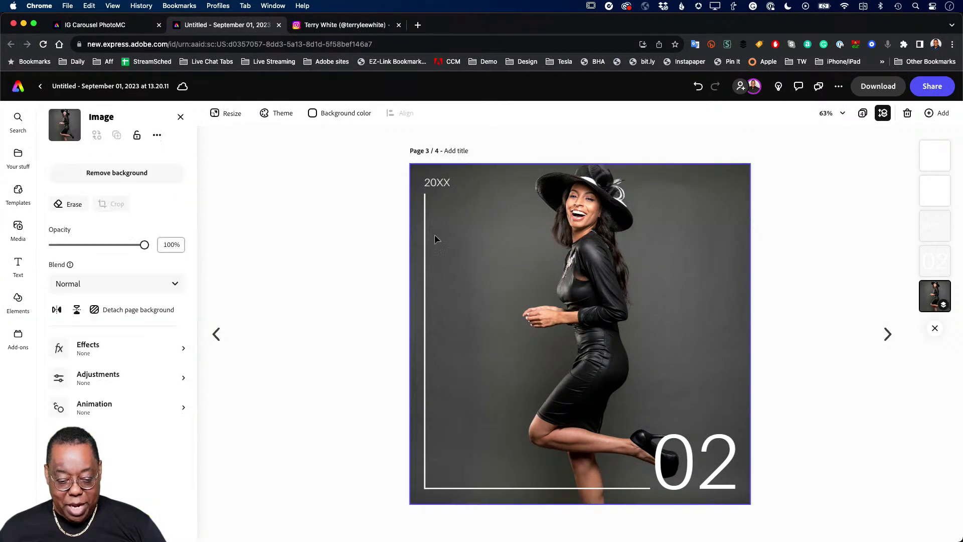
pyautogui.click(136, 310)
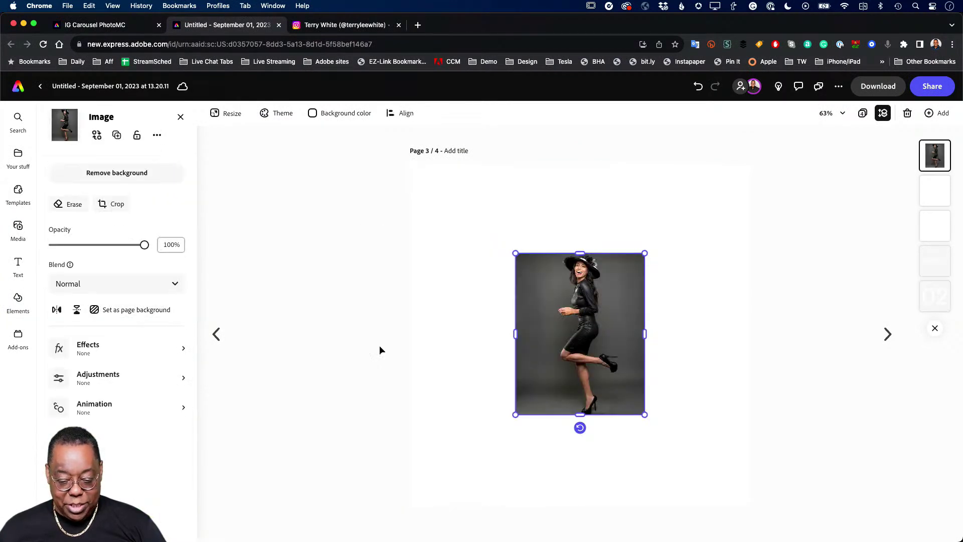
pyautogui.click(98, 137)
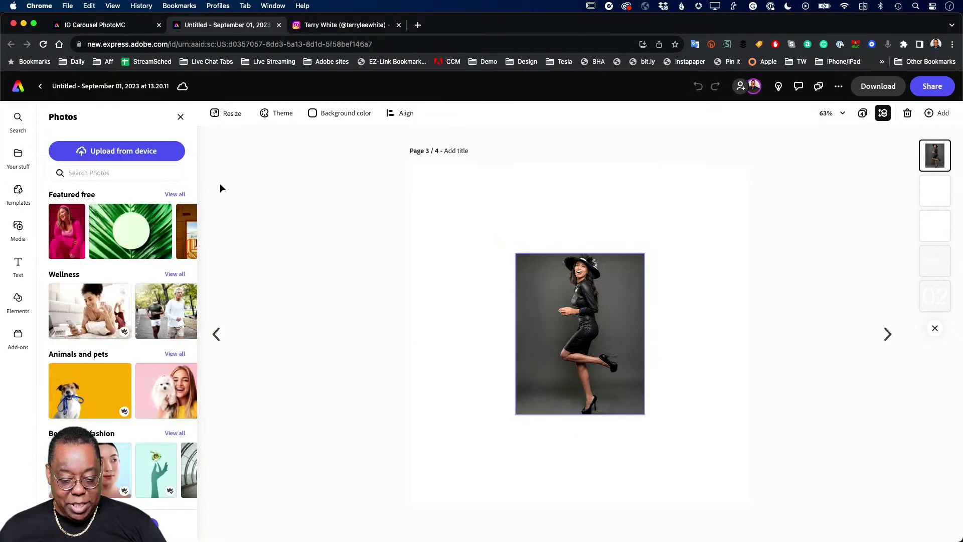
pyautogui.click(129, 155)
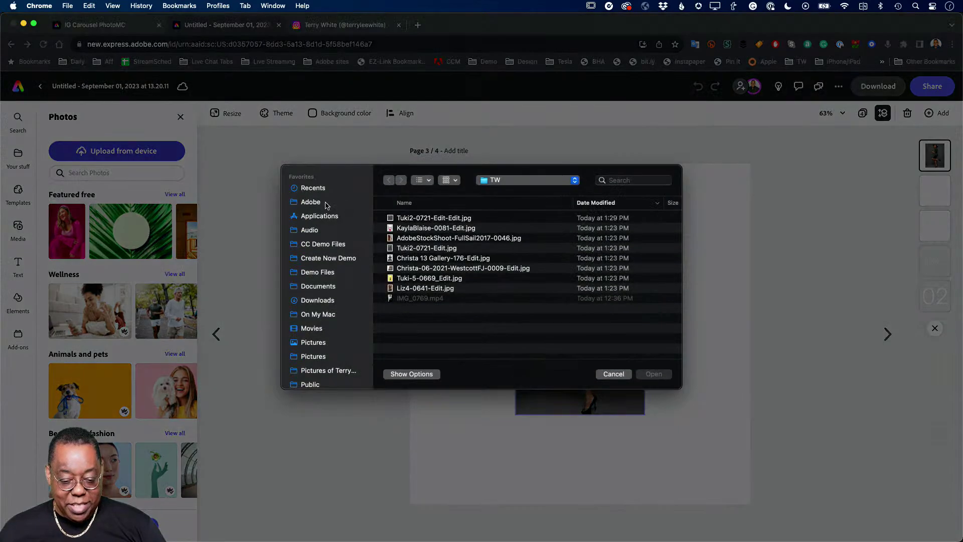
pyautogui.doubleClick(390, 223)
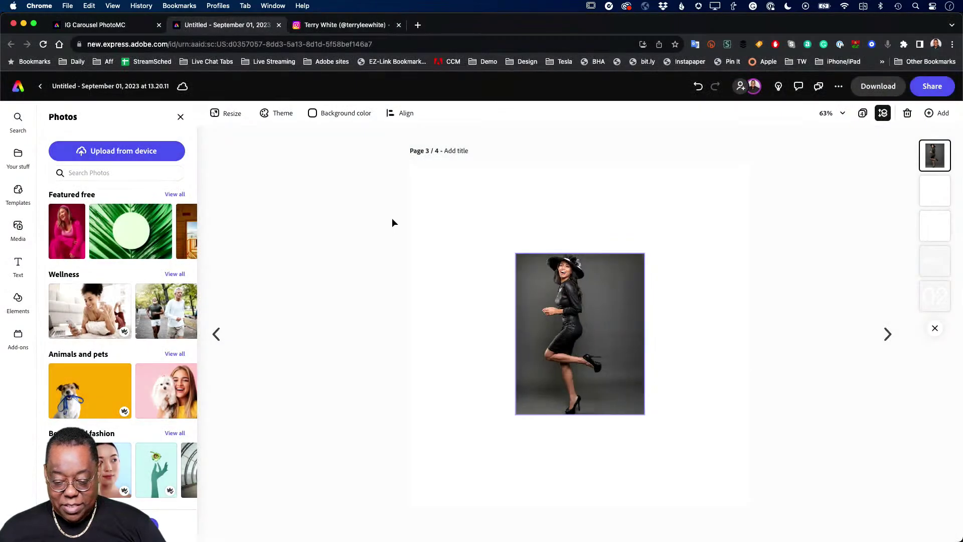
# Enlarge the replaced photo slightly, widen its crop to the full square image and set it as the page 3 background.
pyautogui.click(550, 269)
pyautogui.moveTo(515, 254); pyautogui.dragTo(462, 225)
pyautogui.press('super+z')
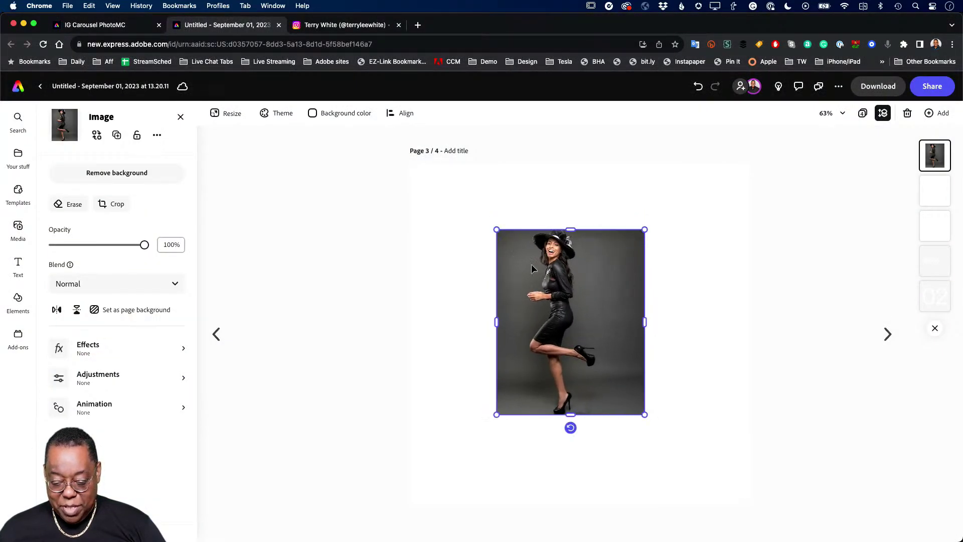
pyautogui.doubleClick(531, 264)
pyautogui.moveTo(497, 411); pyautogui.dragTo(478, 412)
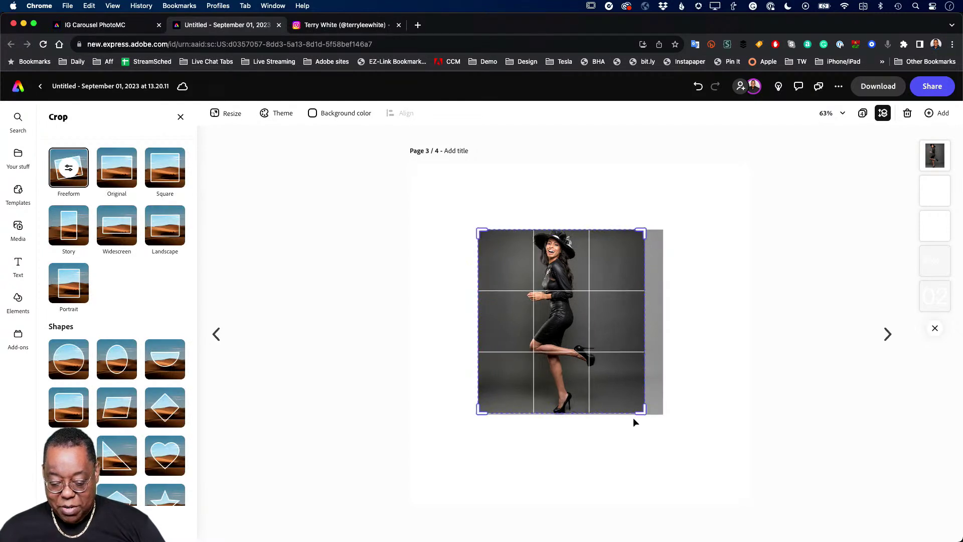
pyautogui.moveTo(645, 408); pyautogui.dragTo(660, 411)
pyautogui.press('super+z')
pyautogui.click(395, 303)
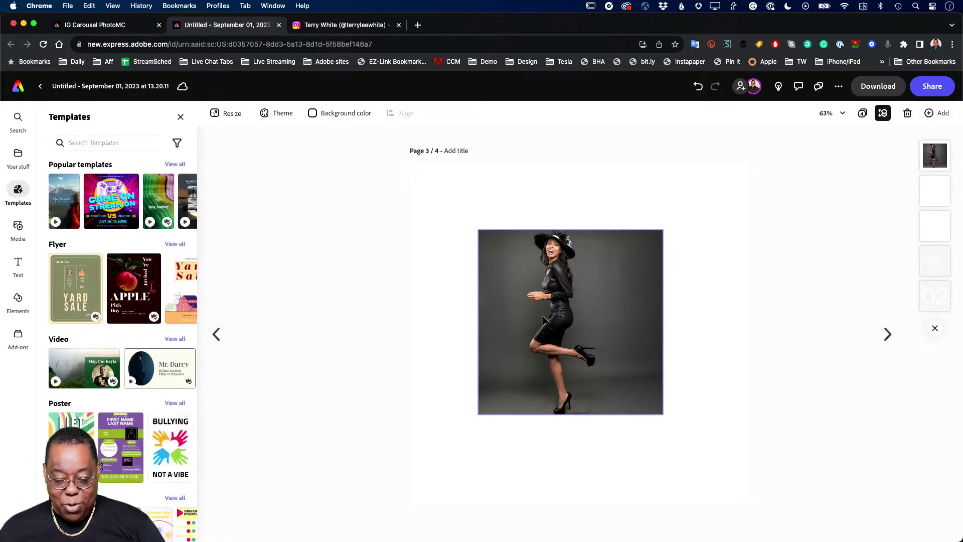
pyautogui.click(532, 315)
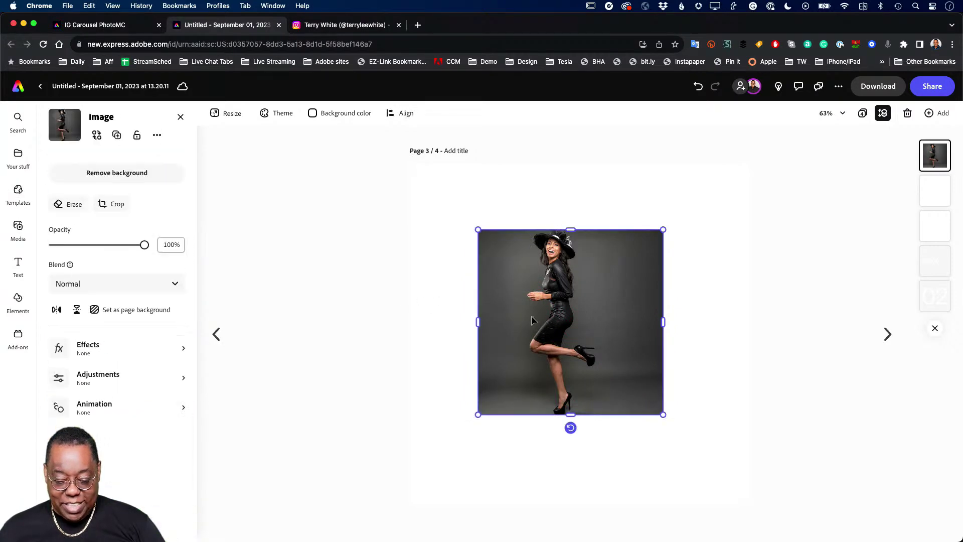
pyautogui.click(156, 309)
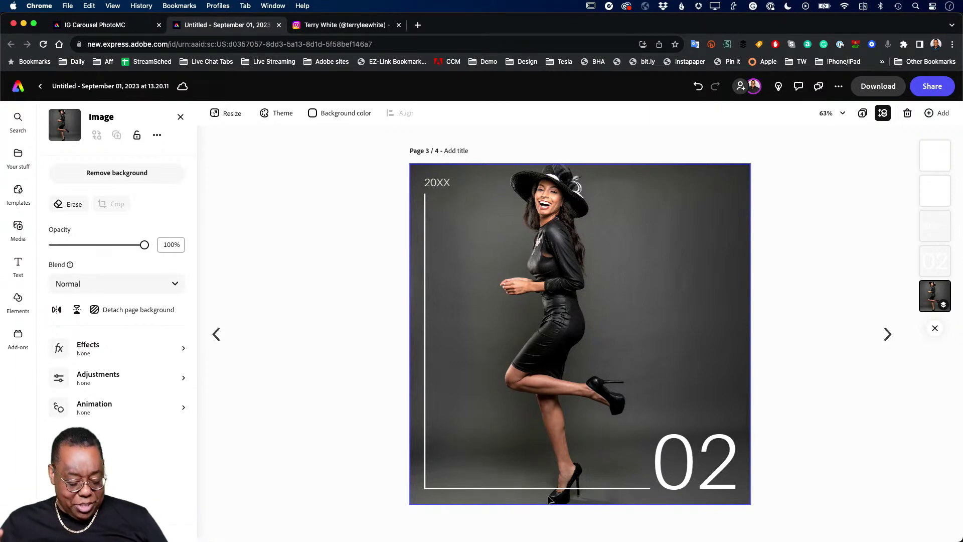
# Switch to Photoshop and extend the square crop beyond the image on all sides, filling the new border with Generative Expand without a prompt.
pyautogui.press('super+Tab')
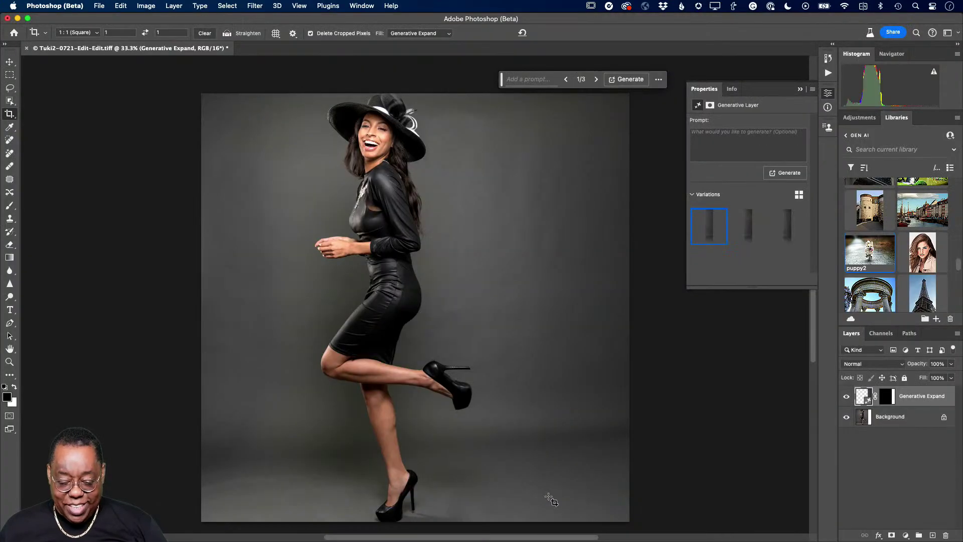
pyautogui.click(478, 282)
pyautogui.moveTo(630, 518); pyautogui.dragTo(643, 528)
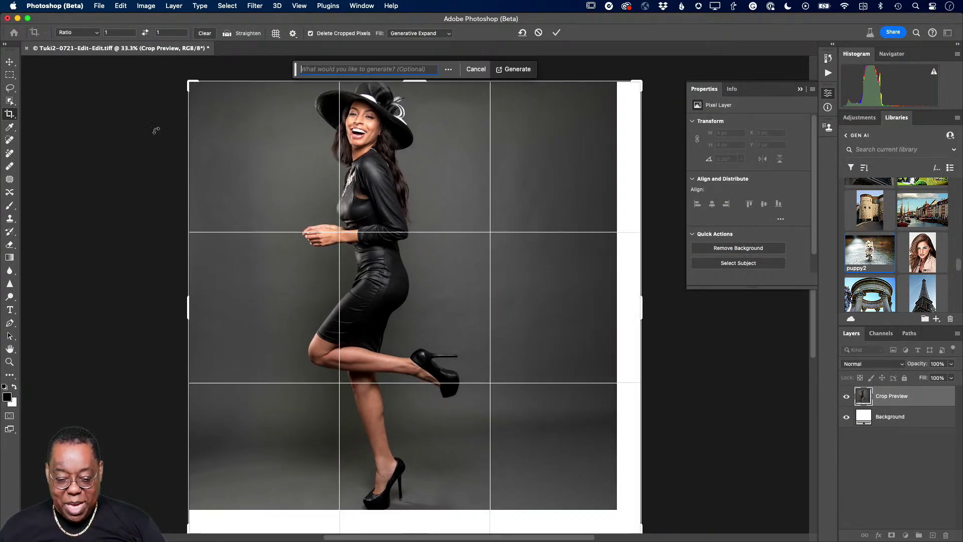
pyautogui.moveTo(182, 78); pyautogui.dragTo(166, 66)
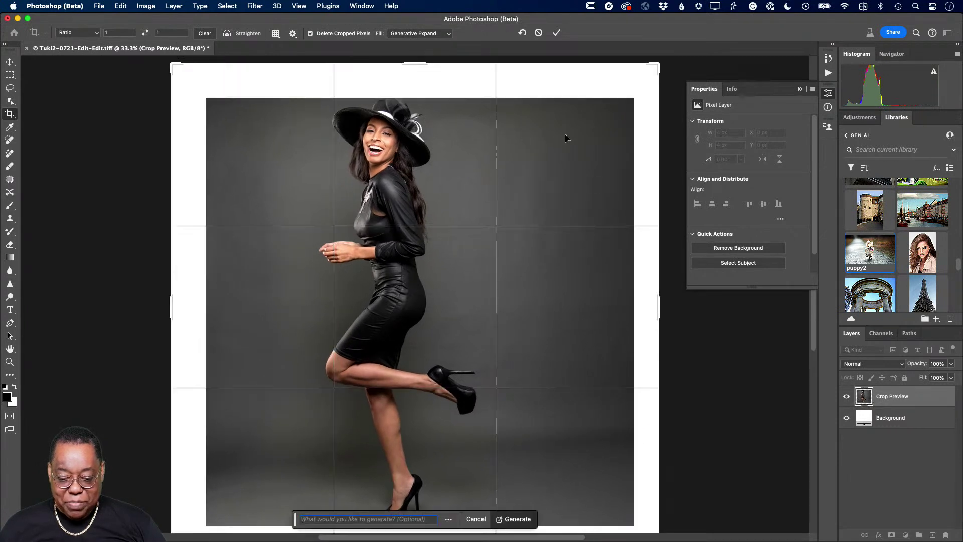
pyautogui.click(556, 33)
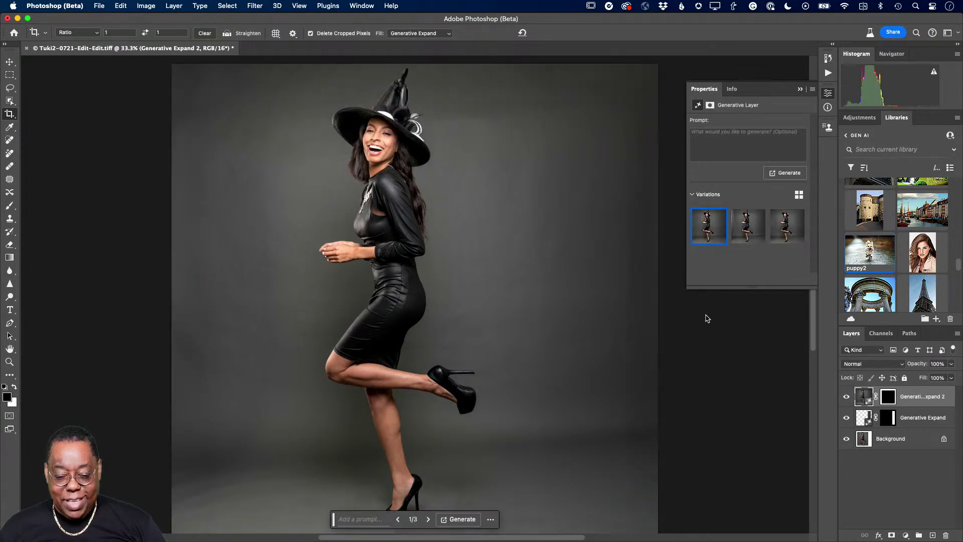
# Choose the third Generative Expand variation, with the natural hat, for the expanded image.
pyautogui.click(772, 226)
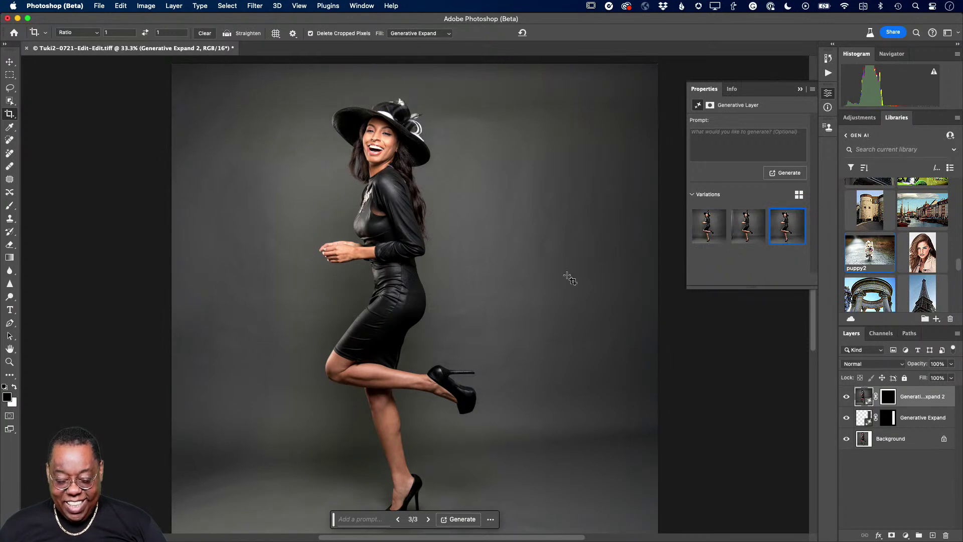
pyautogui.scroll(-5, 571, 279)
pyautogui.scroll(5, 570, 278)
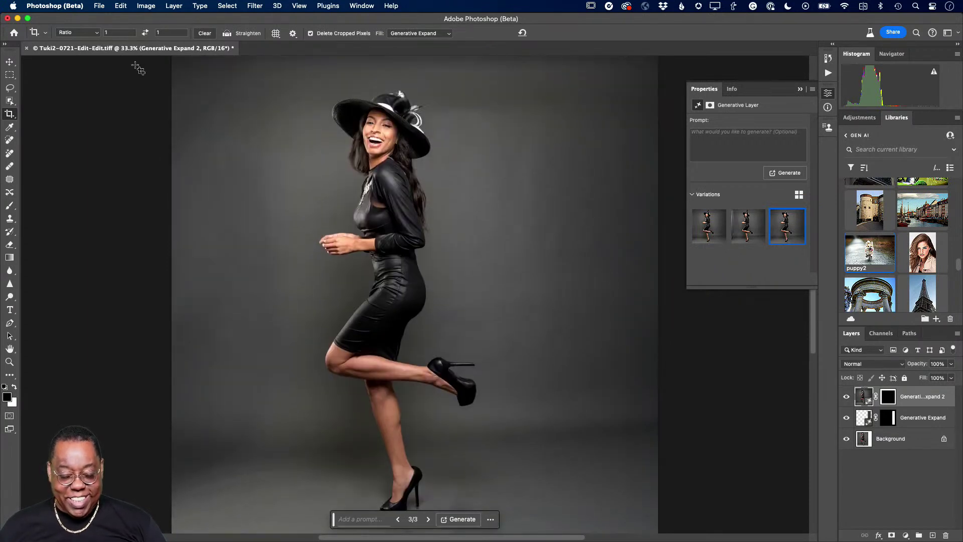
# Quick-export the expanded image as the JPG Tuki2-0721-Edit-Edit2 into the TW folder.
pyautogui.click(99, 5)
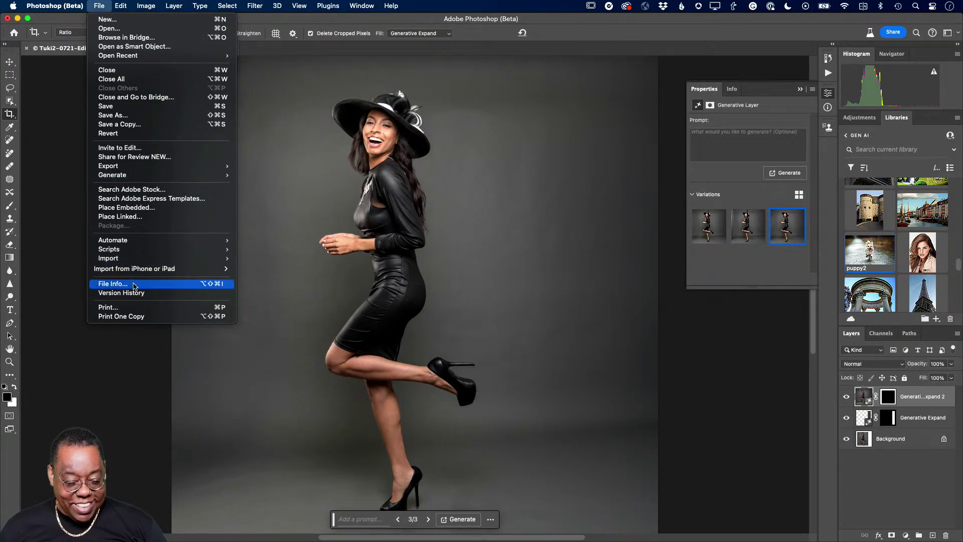
pyautogui.moveTo(150, 170)
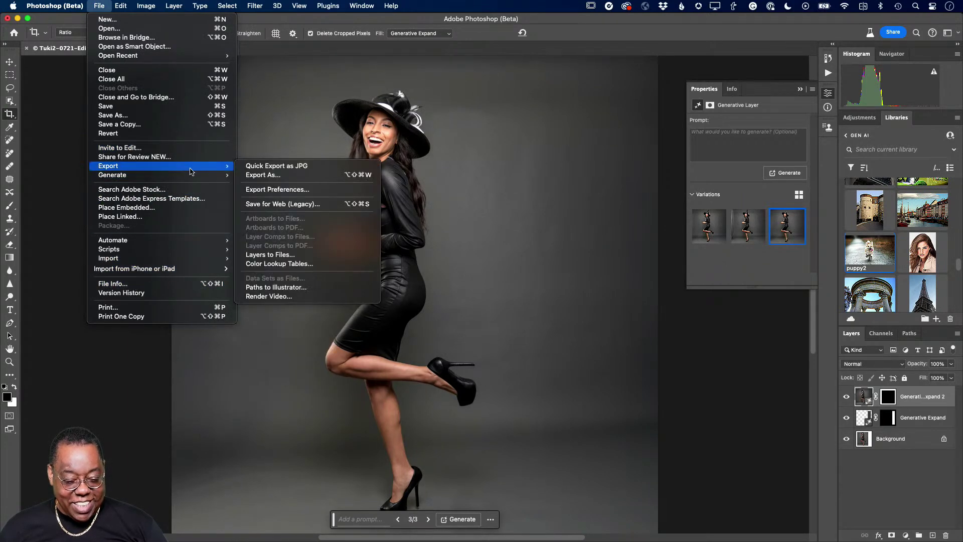
pyautogui.click(277, 169)
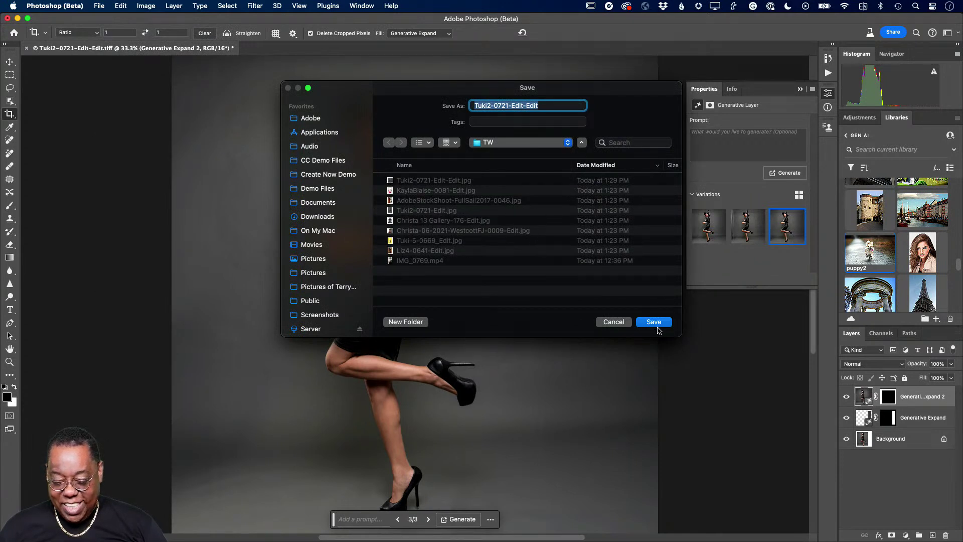
pyautogui.click(554, 106)
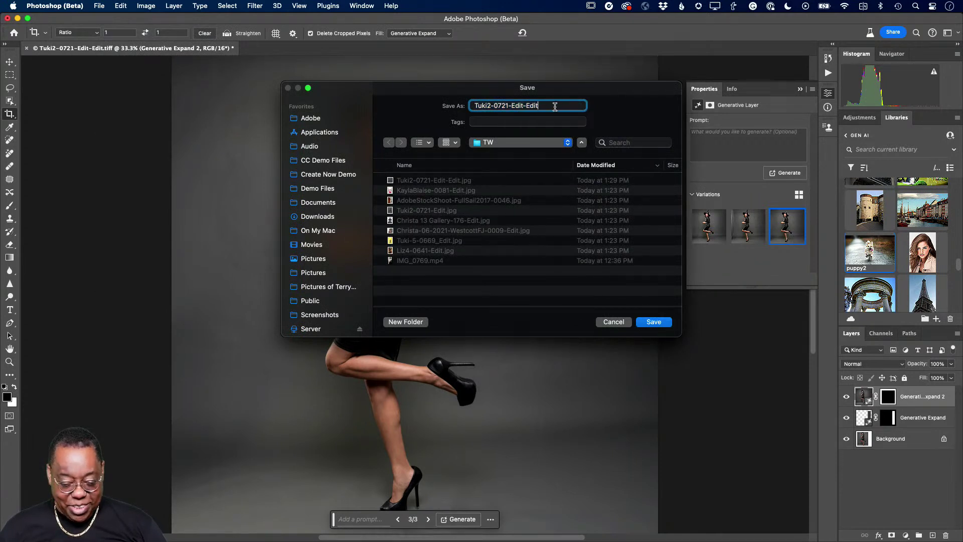
pyautogui.click(651, 322)
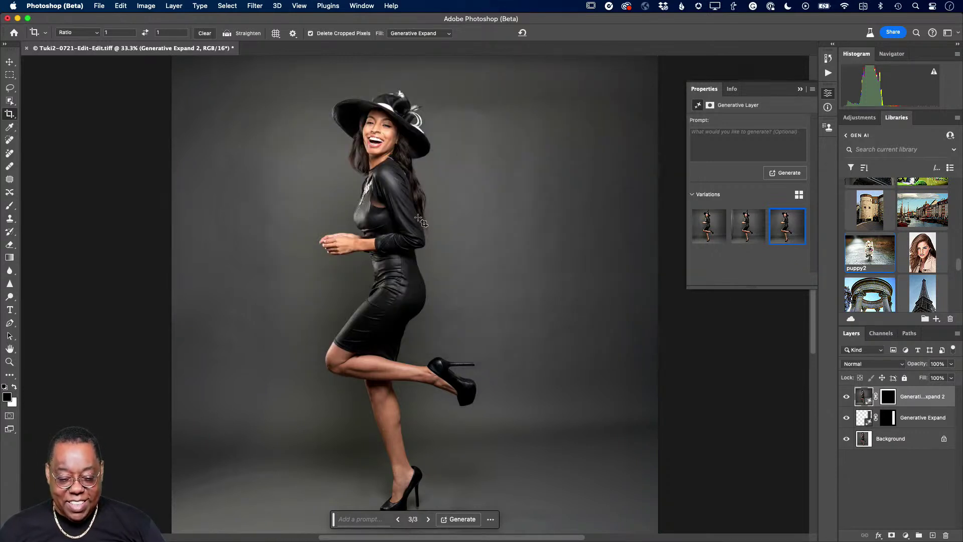
# Switch to Adobe Express and detach the page 3 background photo.
pyautogui.press('super+Tab')
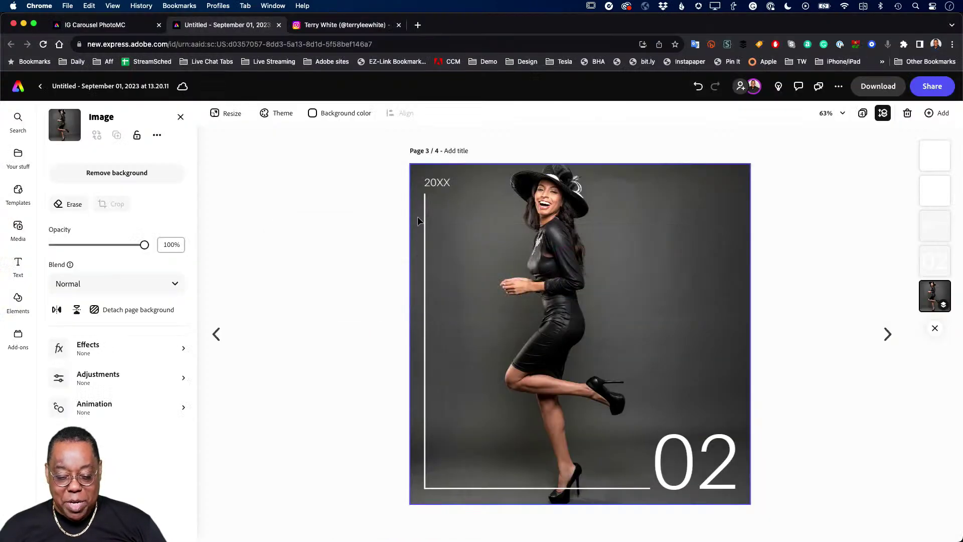
pyautogui.click(133, 309)
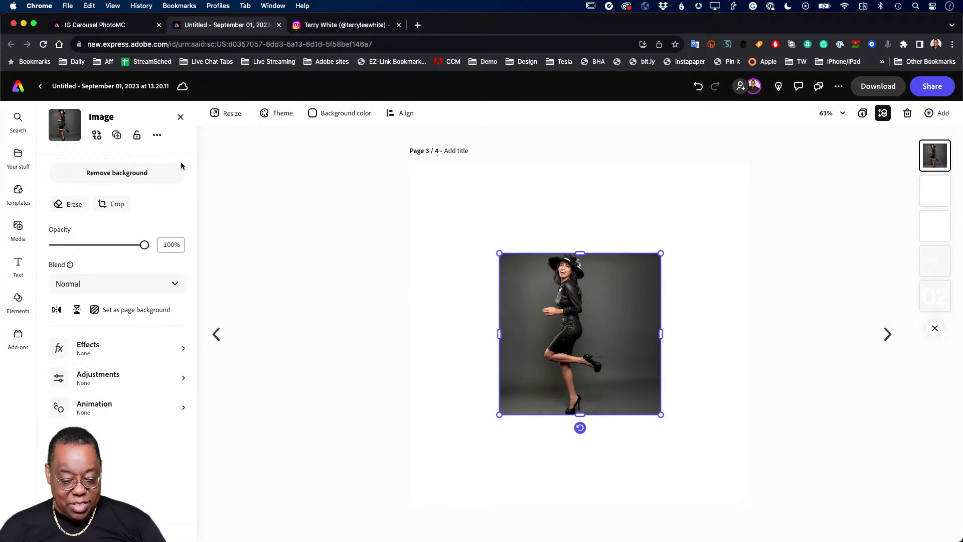
# Replace the detached page 3 photo with Tuki2-0721-Edit-Edit.jpg from the TW folder.
pyautogui.click(100, 136)
pyautogui.click(138, 158)
pyautogui.click(435, 225)
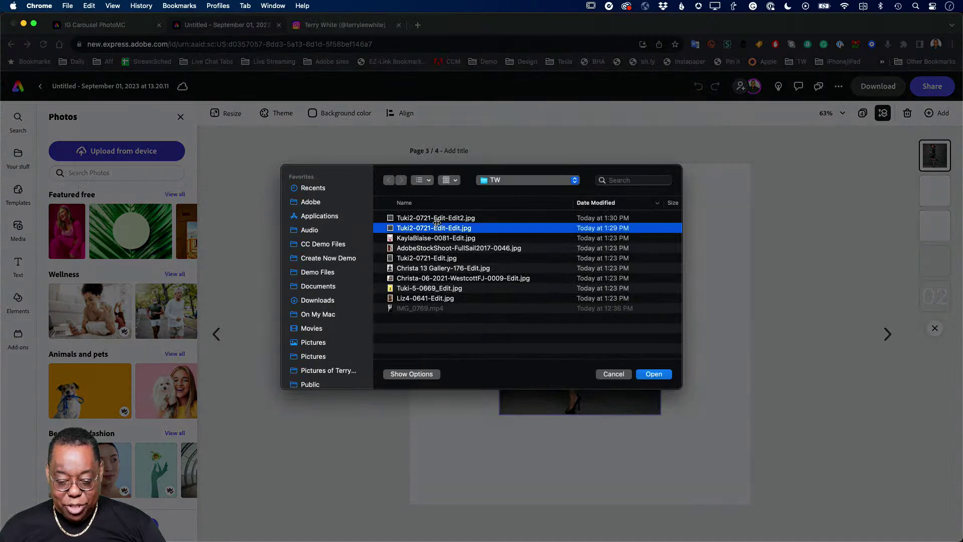
pyautogui.doubleClick(436, 225)
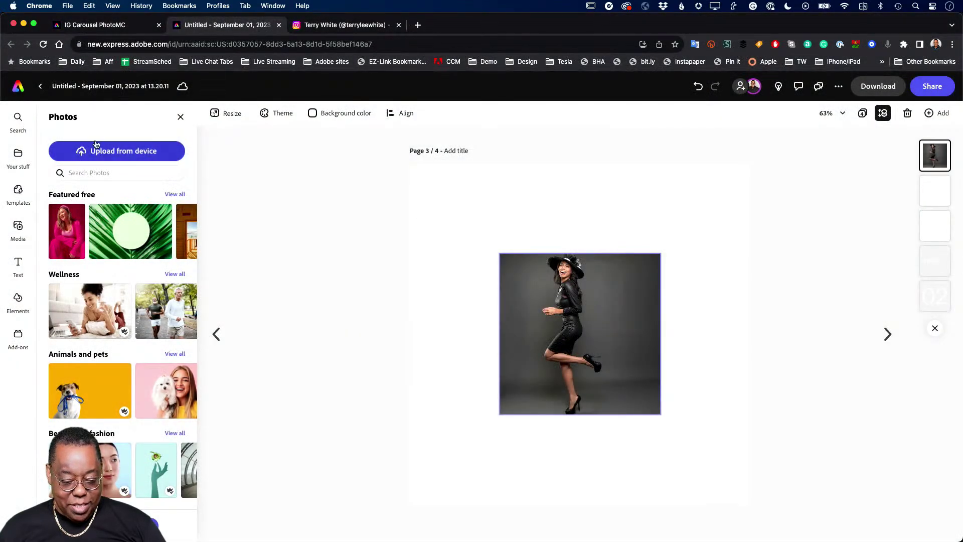
# Replace the detached photo with Tuki2-0721-Edit-Edit2.jpg from the TW folder and set it as the page 3 background.
pyautogui.click(590, 301)
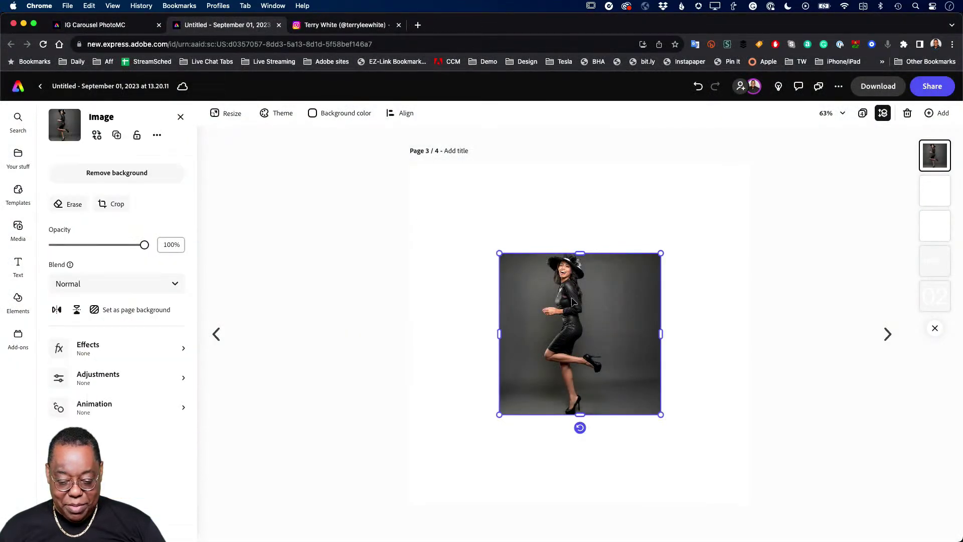
pyautogui.click(97, 135)
pyautogui.click(123, 155)
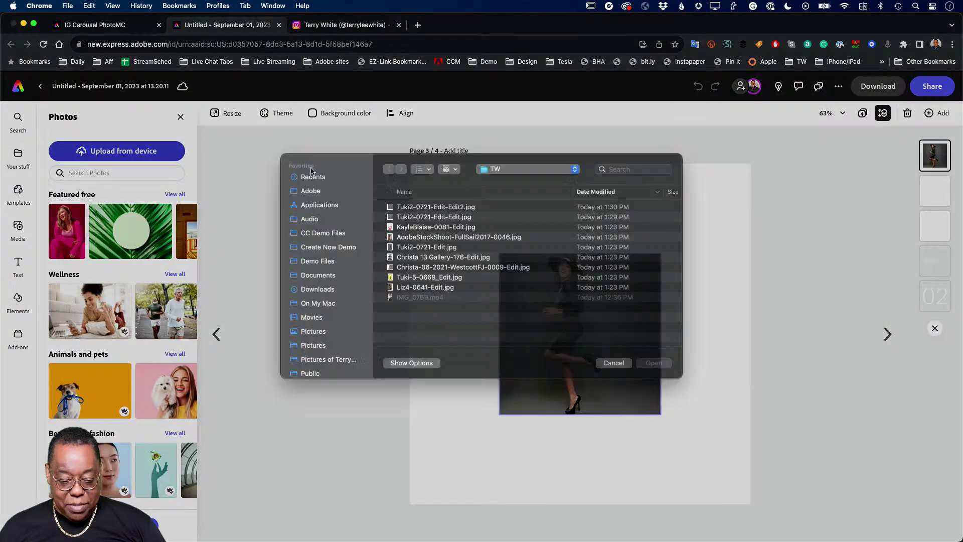
pyautogui.click(411, 221)
pyautogui.doubleClick(412, 219)
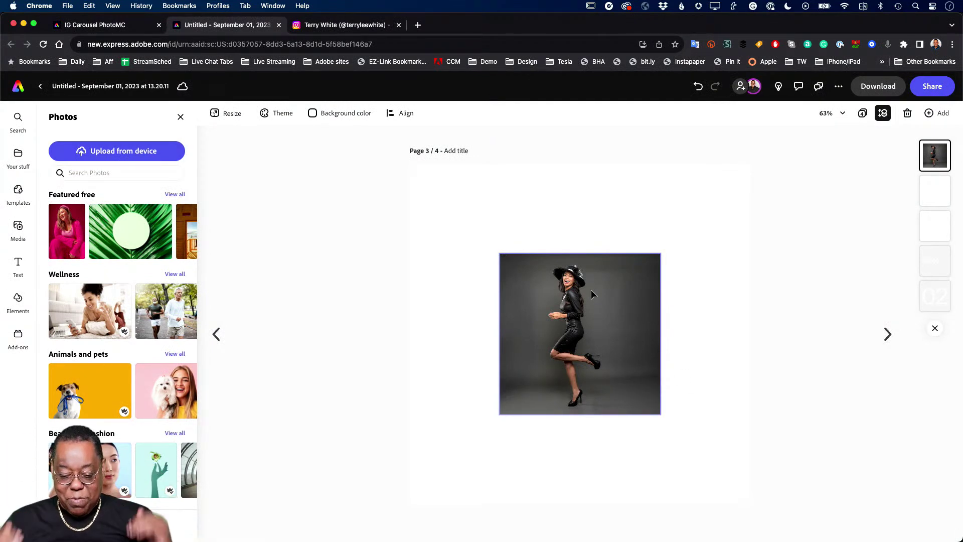
pyautogui.click(590, 298)
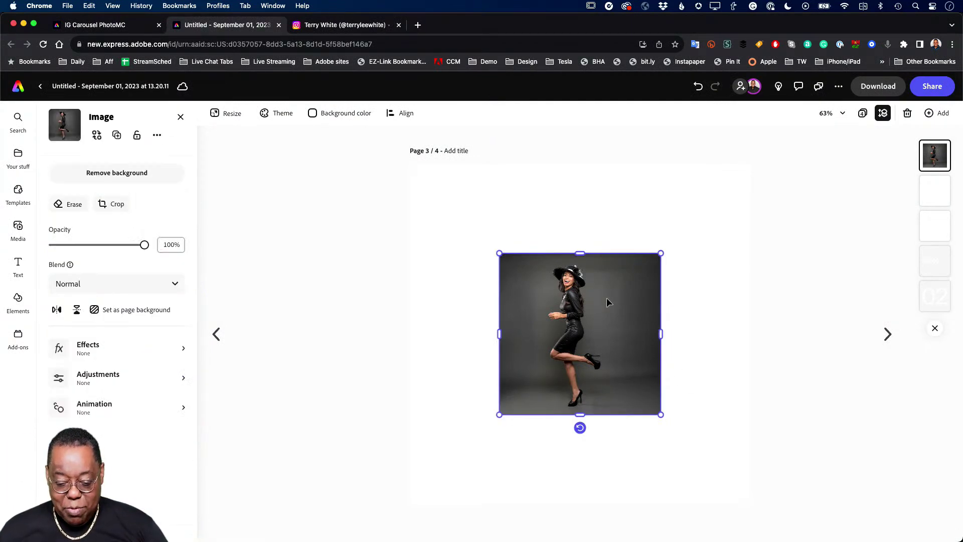
pyautogui.click(135, 309)
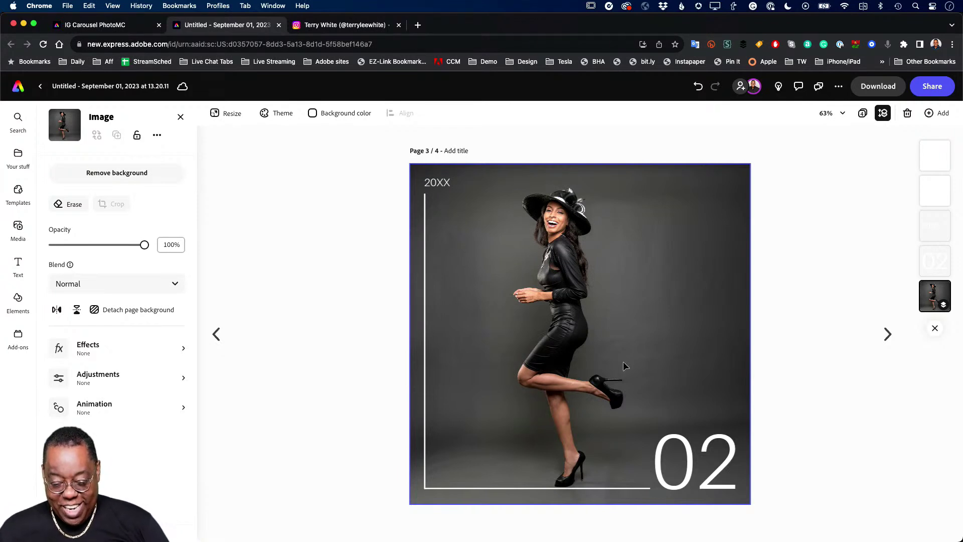
# Change the 20XX year text on page 3 to 2017.
pyautogui.click(444, 185)
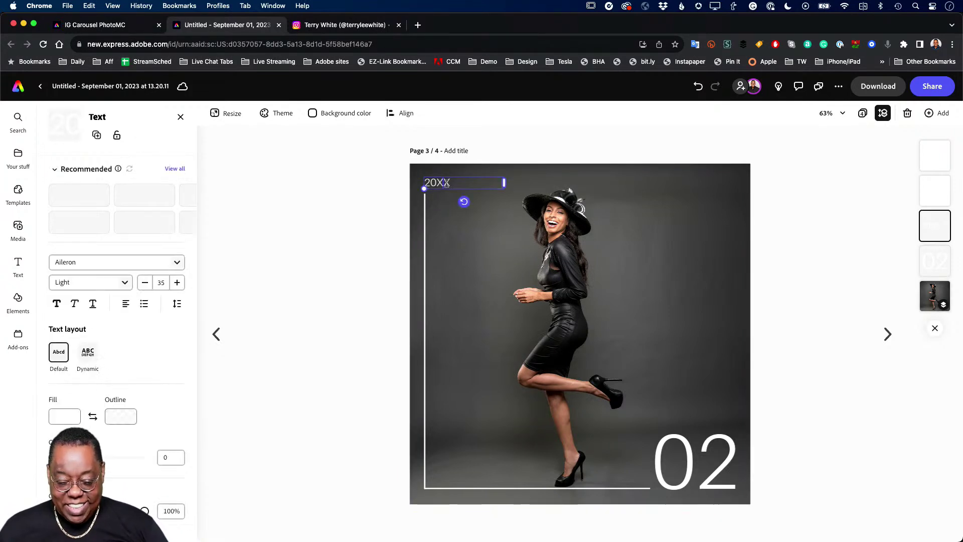
pyautogui.doubleClick(455, 183)
pyautogui.click(455, 182)
pyautogui.moveTo(455, 183); pyautogui.dragTo(421, 171)
pyautogui.write('201')
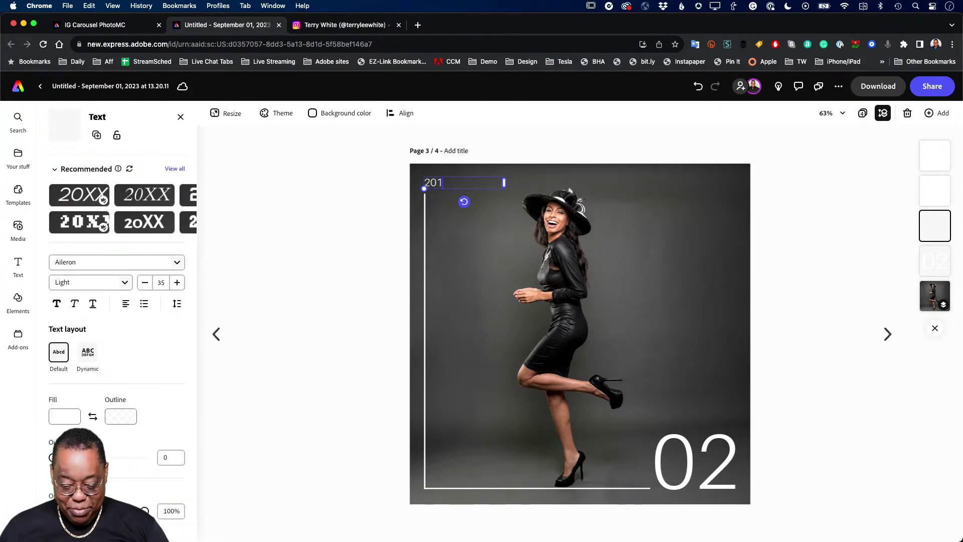
pyautogui.write('7')
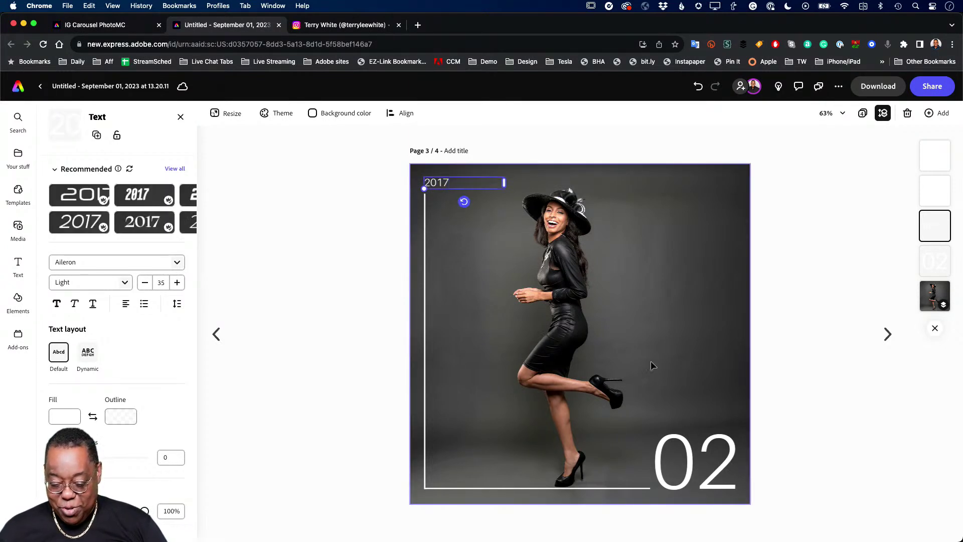
pyautogui.click(775, 382)
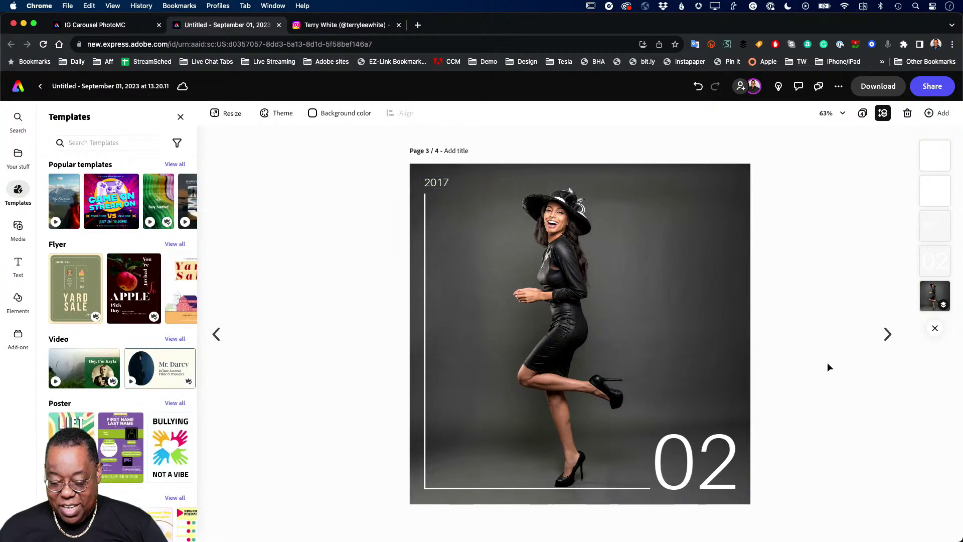
# Go to page 4, delete the placeholder paragraph and detach the background photo.
pyautogui.click(887, 334)
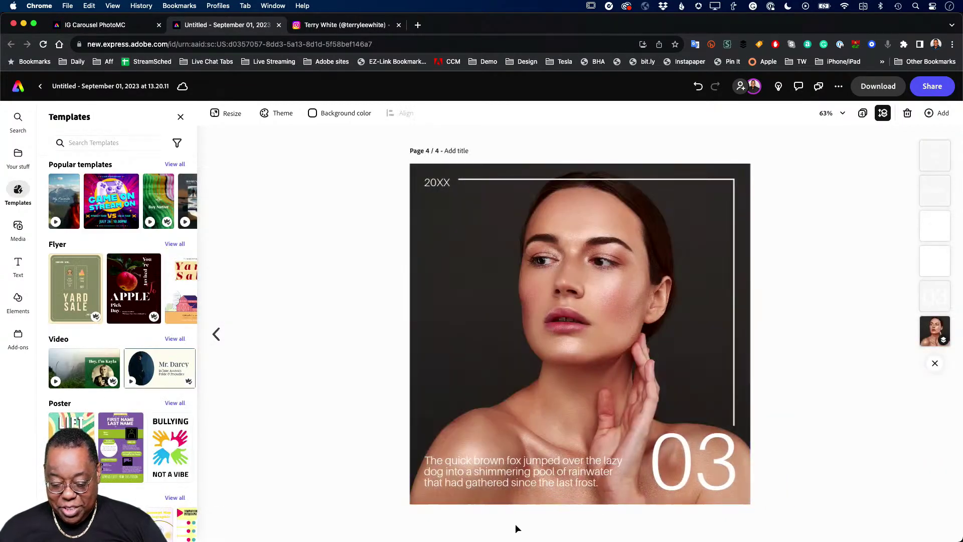
pyautogui.click(522, 483)
pyautogui.press('Delete')
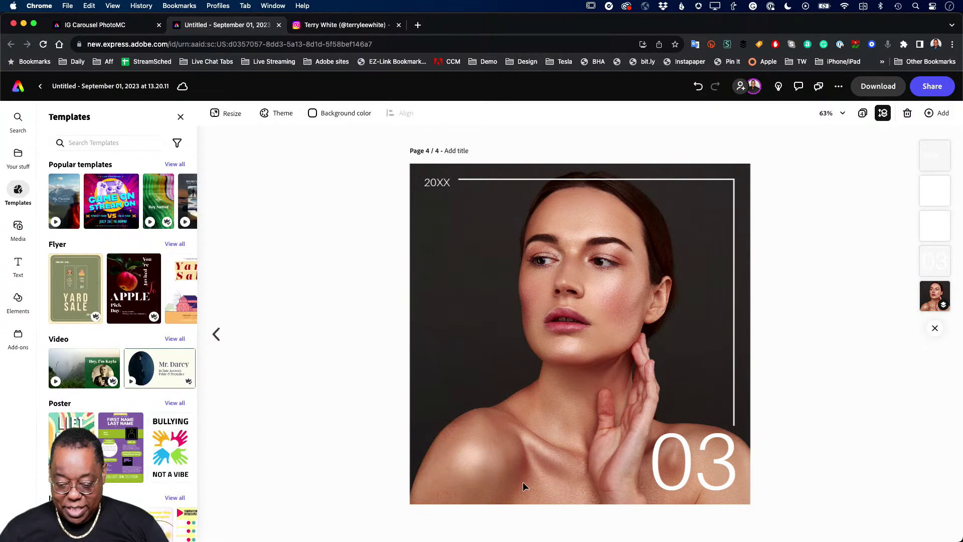
pyautogui.click(563, 397)
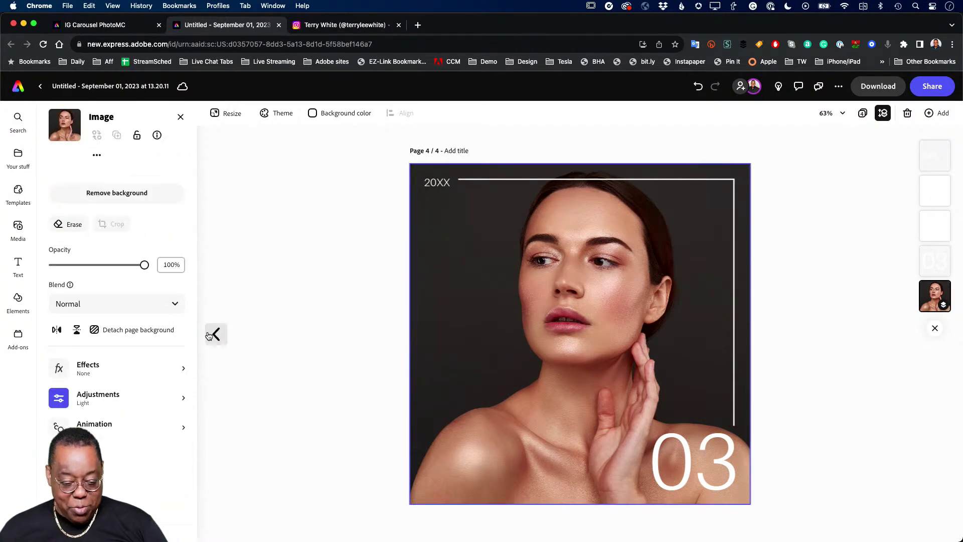
pyautogui.click(151, 331)
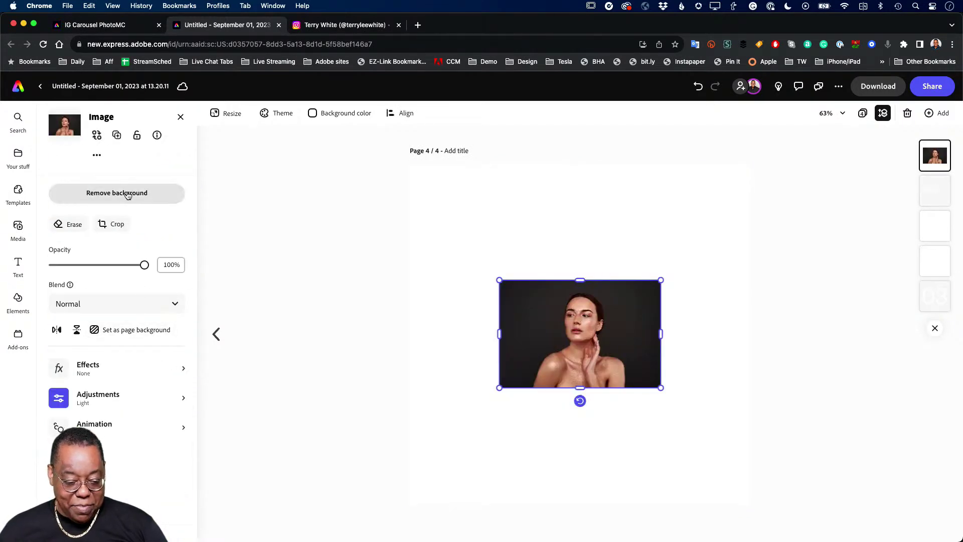
# Preview candidate photos in the TW folder and replace the detached page 4 photo with Christa 13 Gallery-176-Edit.jpg.
pyautogui.click(97, 135)
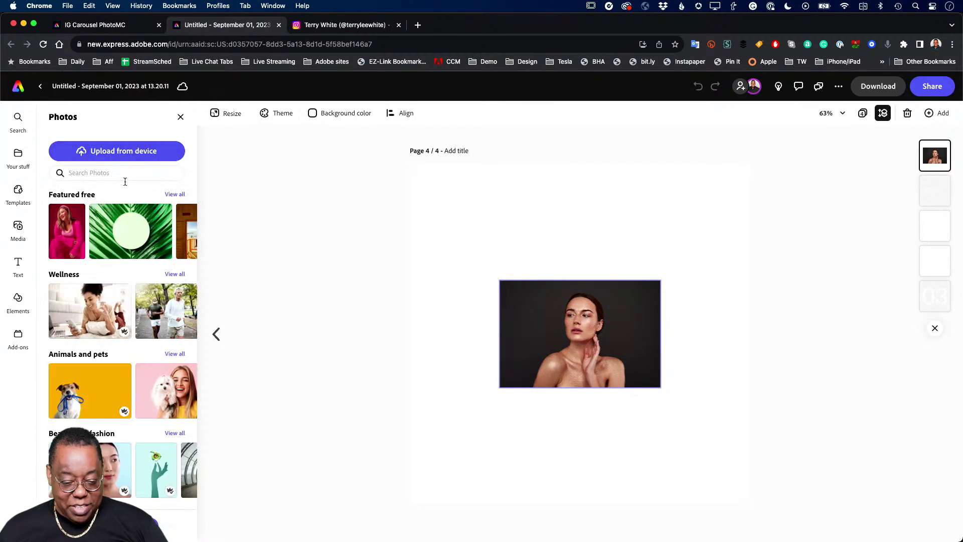
pyautogui.click(120, 152)
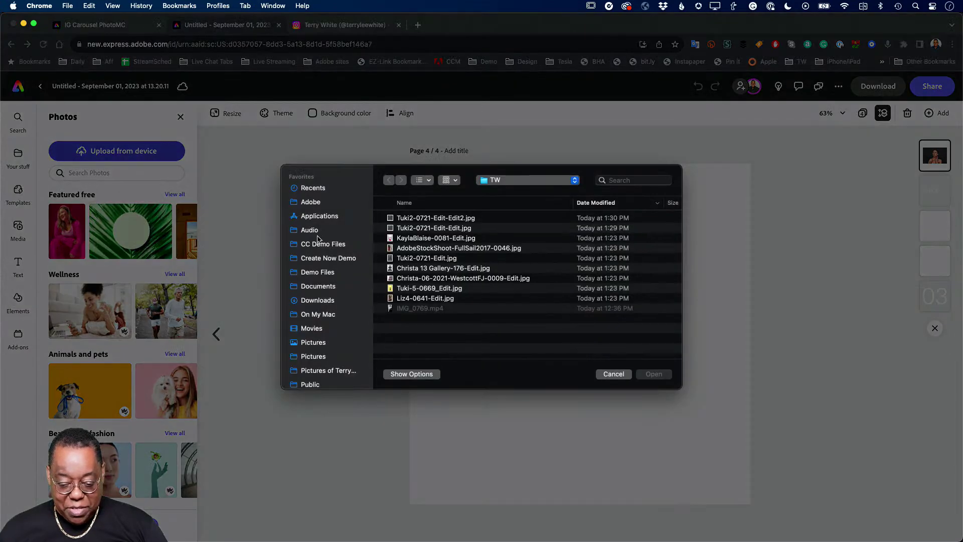
pyautogui.click(415, 249)
pyautogui.press('space')
pyautogui.press('space')
pyautogui.click(413, 258)
pyautogui.press('space')
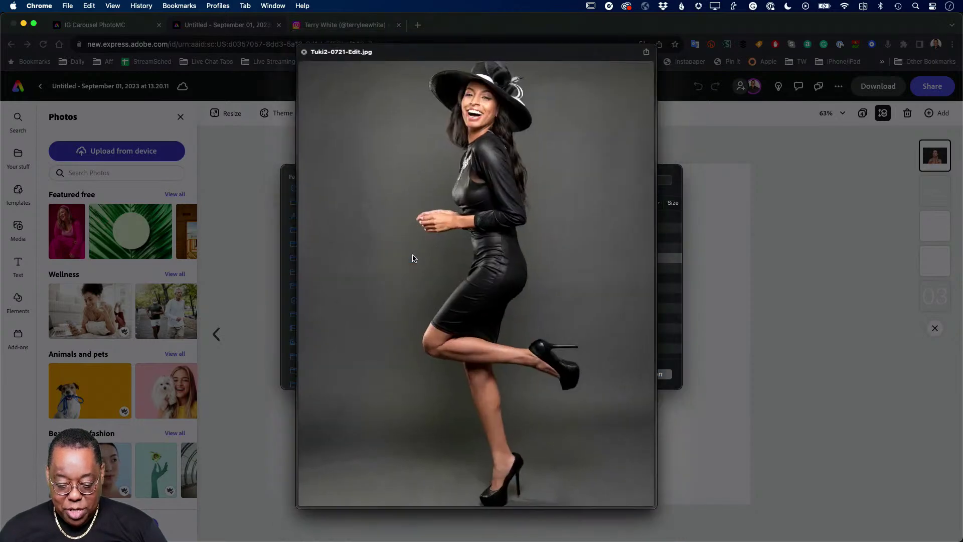
pyautogui.press('space')
pyautogui.click(413, 270)
pyautogui.press('space')
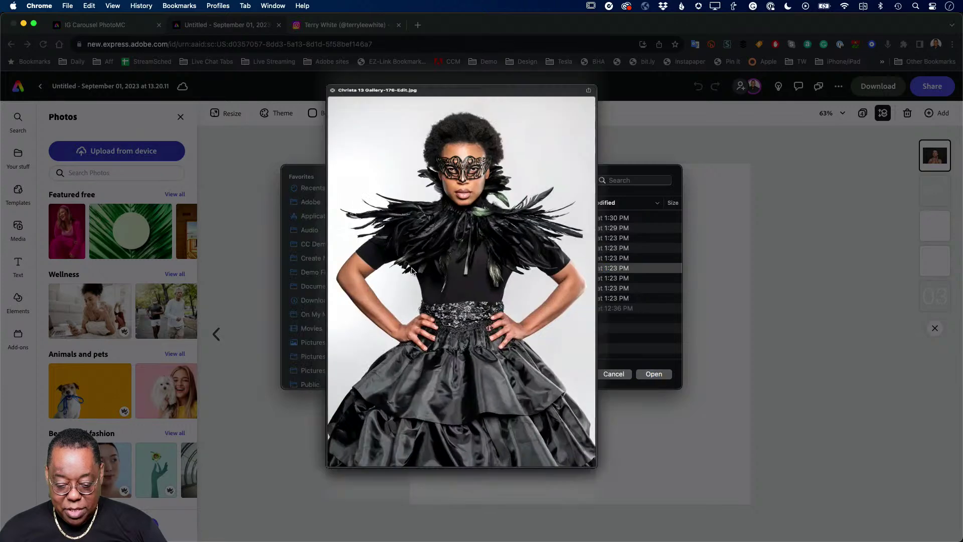
pyautogui.press('space')
pyautogui.doubleClick(413, 270)
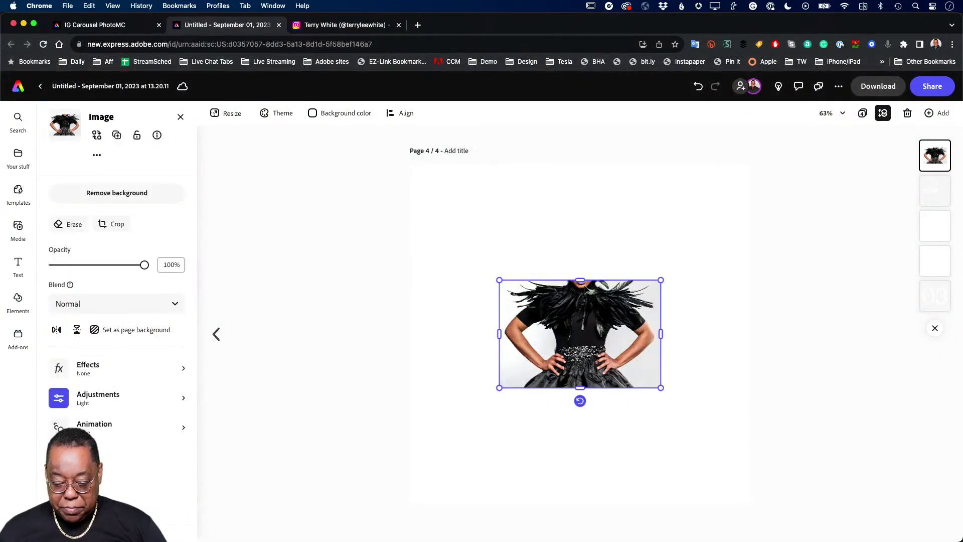
# Extend the crop of the page 4 photo upward and downward to include the full portrait image.
pyautogui.doubleClick(581, 289)
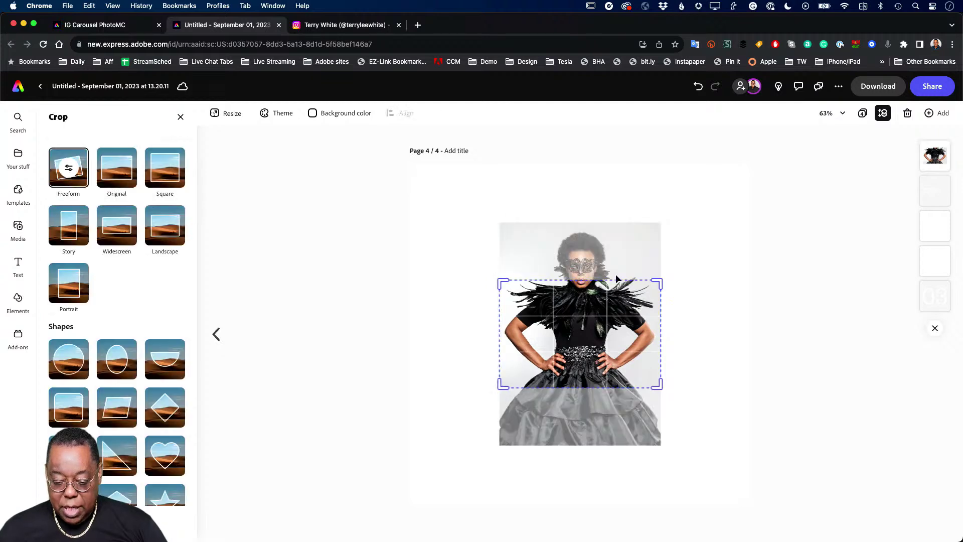
pyautogui.moveTo(658, 279); pyautogui.dragTo(657, 225)
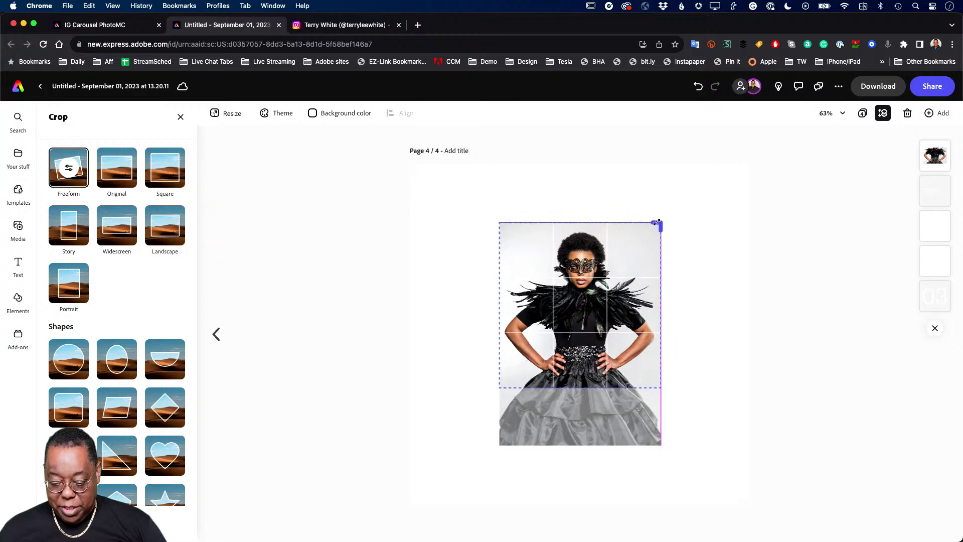
pyautogui.moveTo(660, 389); pyautogui.dragTo(648, 445)
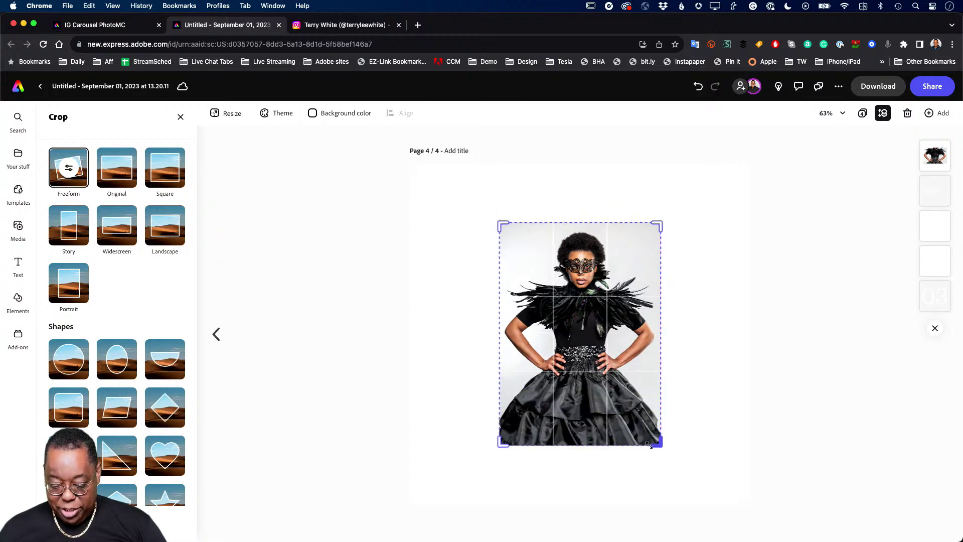
pyautogui.click(411, 322)
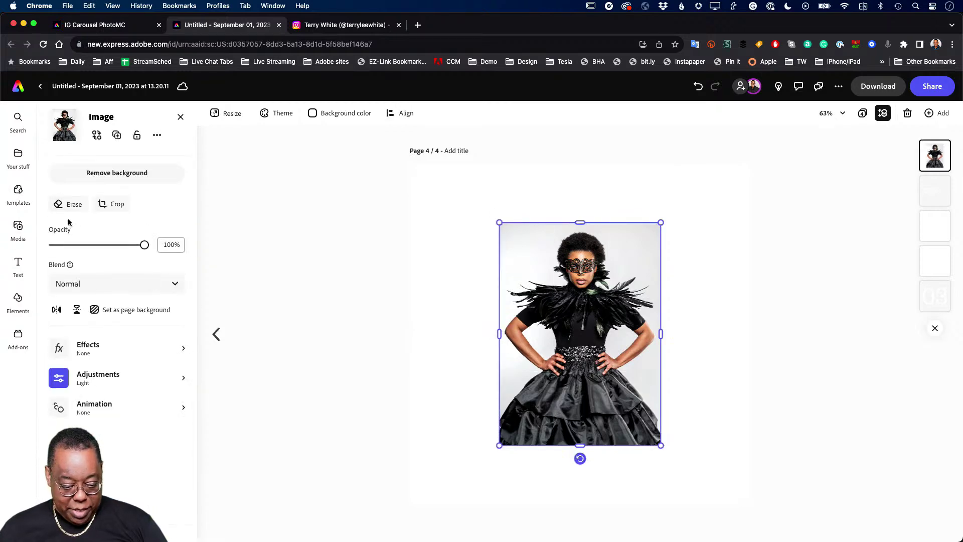
# Set the photo as the page 4 background and shift it down so the model's whole head is in frame.
pyautogui.click(96, 309)
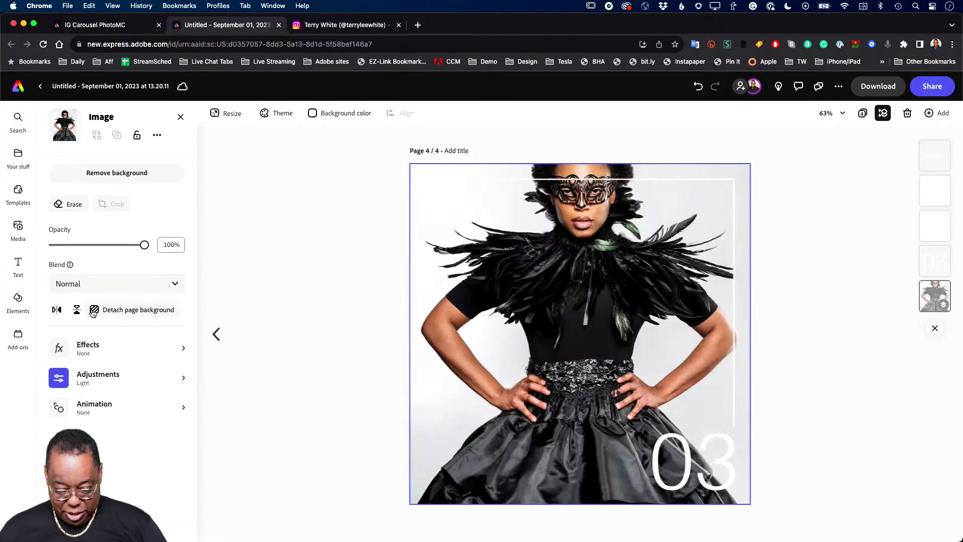
pyautogui.doubleClick(563, 302)
pyautogui.moveTo(575, 246); pyautogui.dragTo(575, 307)
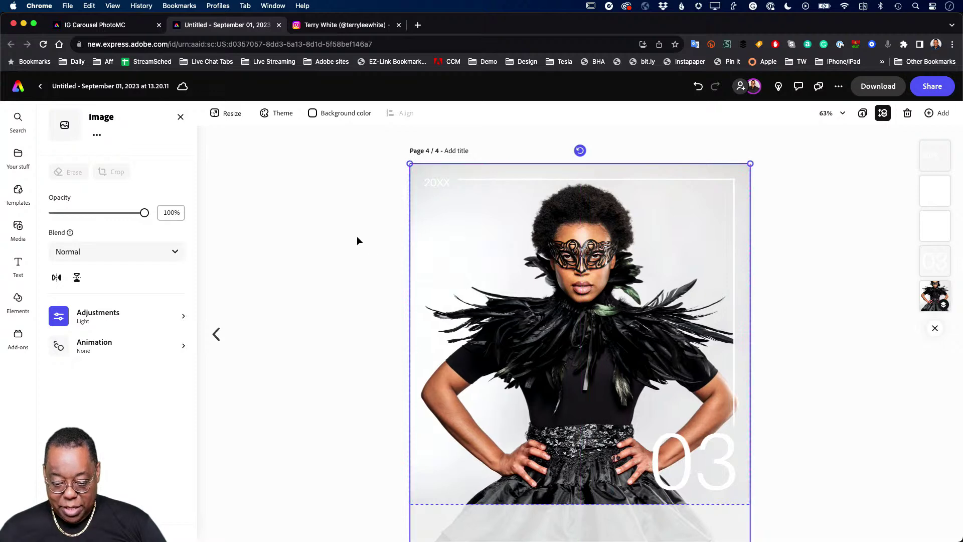
# Replace the 20XX year placeholder on page 4 with 2021.
pyautogui.click(393, 222)
pyautogui.click(444, 182)
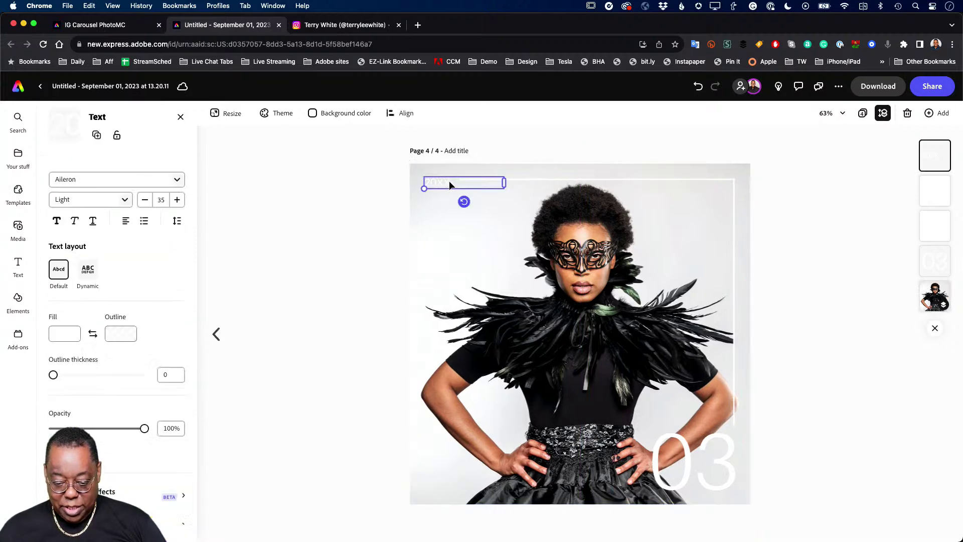
pyautogui.moveTo(451, 182); pyautogui.dragTo(398, 178)
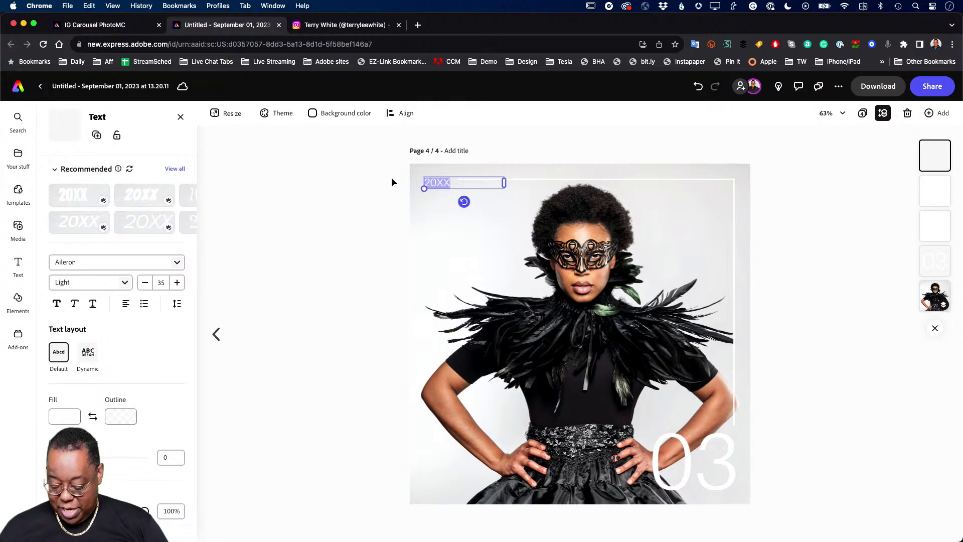
pyautogui.write('2023')
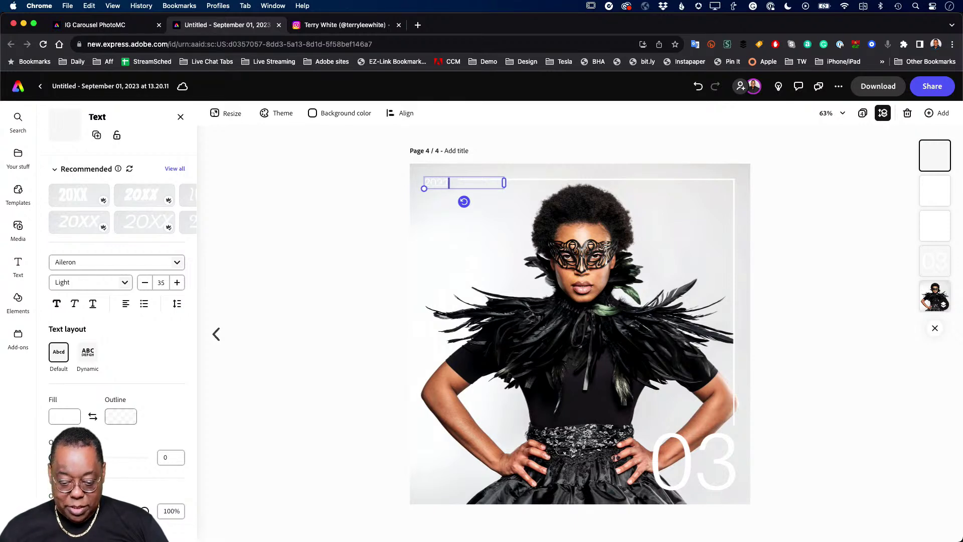
# Change the fill colour of the page 4 year text to black.
pyautogui.press('super+a')
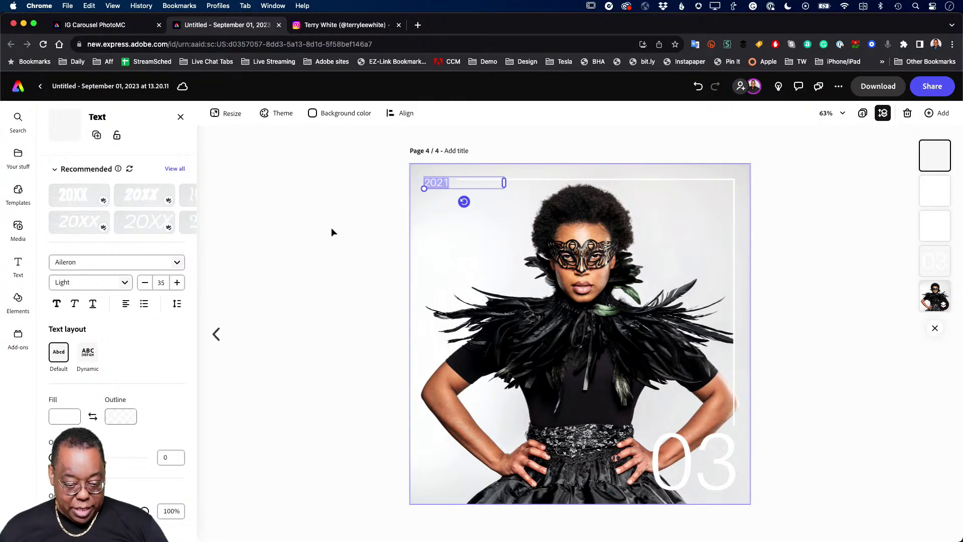
pyautogui.click(65, 416)
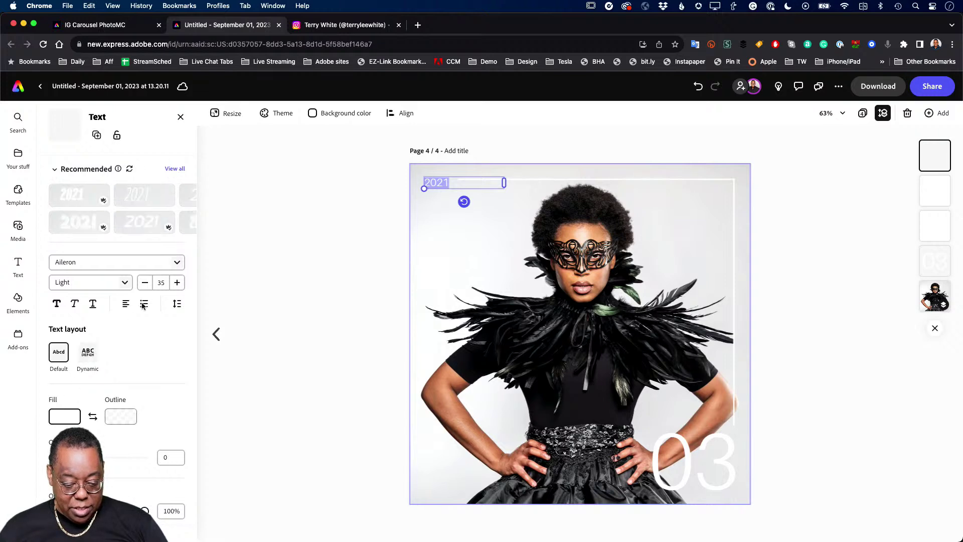
pyautogui.click(106, 283)
pyautogui.click(314, 260)
pyautogui.press('Escape')
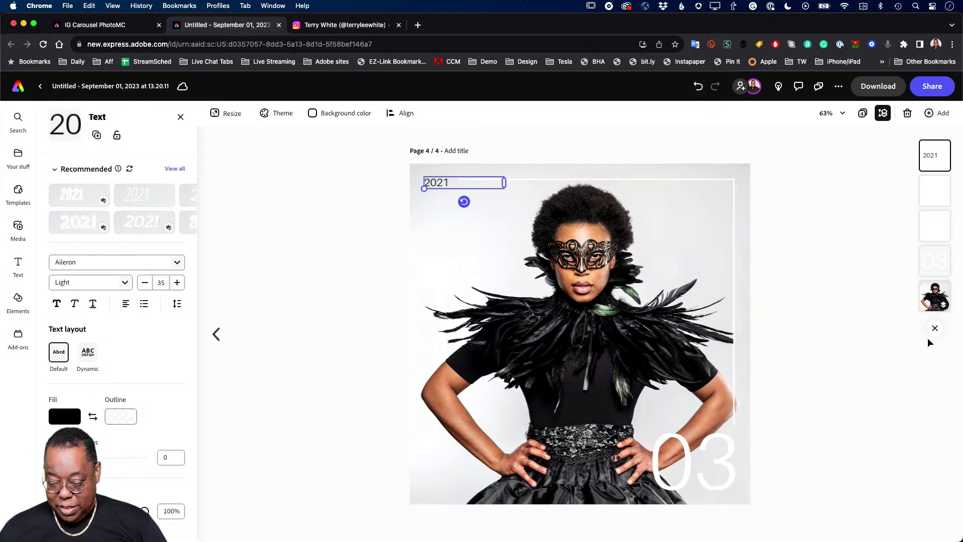
pyautogui.click(790, 323)
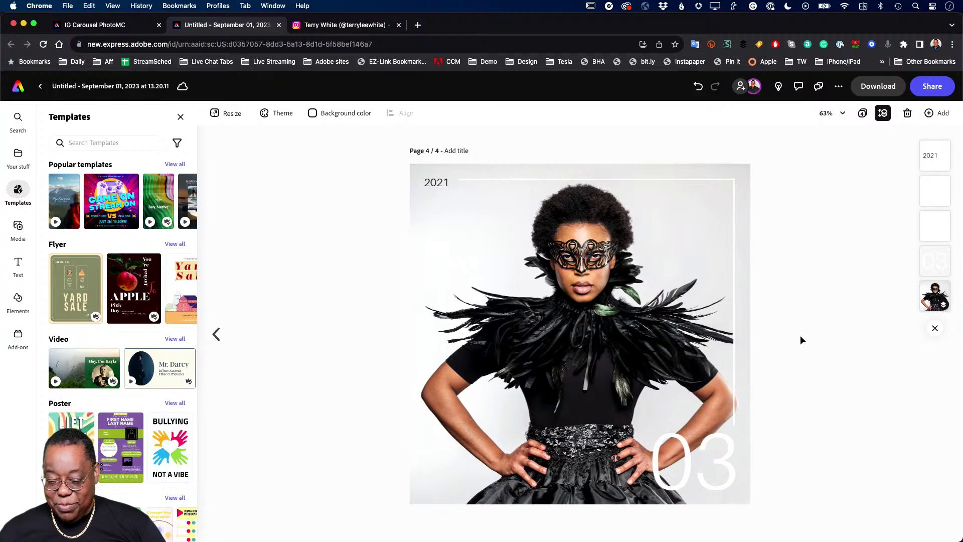
# Go back to page 1 and review the carousel pages in order through page 4.
pyautogui.click(216, 335)
pyautogui.click(215, 335)
pyautogui.click(216, 335)
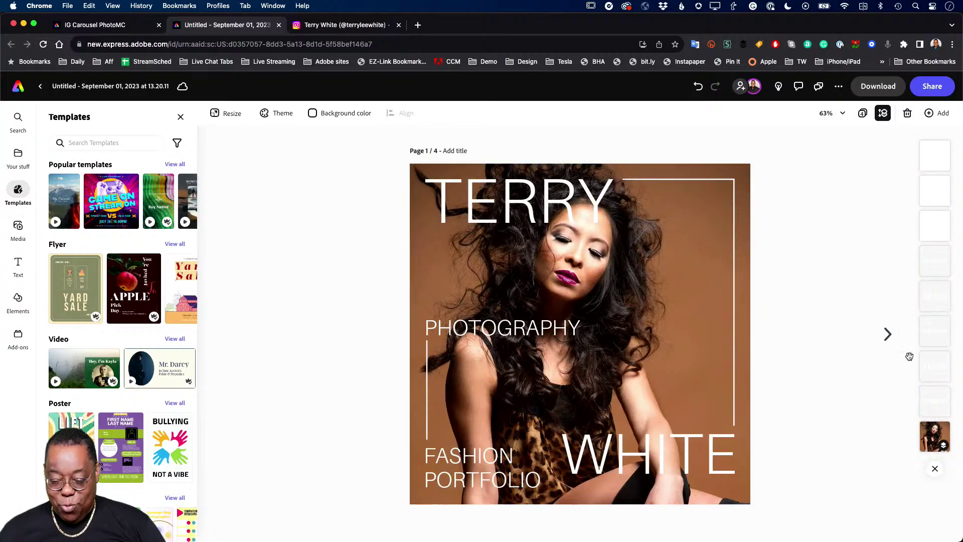
pyautogui.click(887, 335)
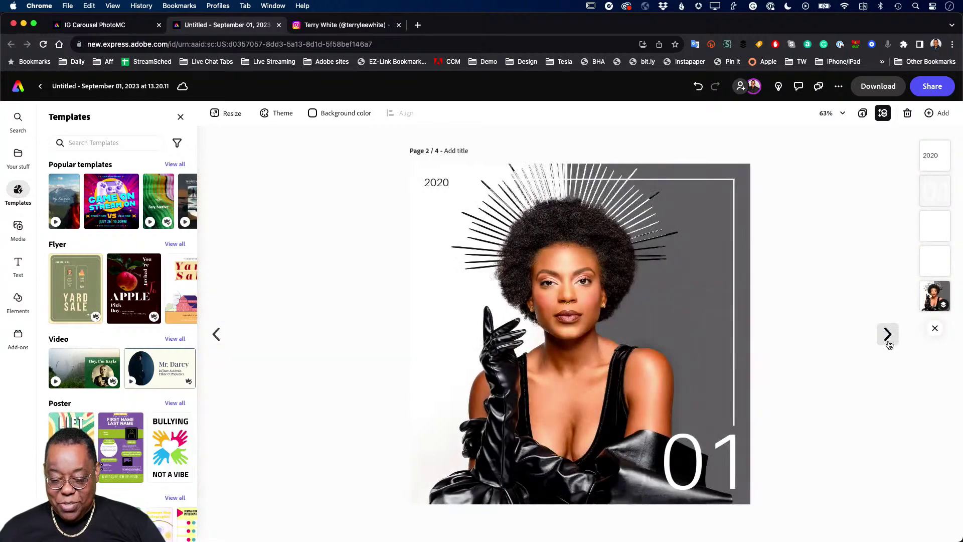
pyautogui.click(888, 341)
pyautogui.click(888, 341)
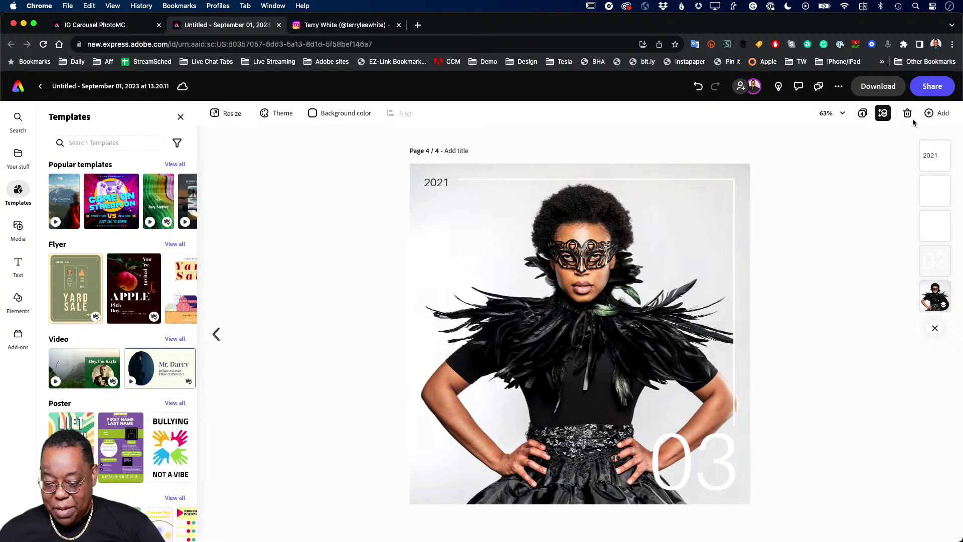
# Duplicate page 4 and change the large number on the new page 5 to 04.
pyautogui.click(929, 114)
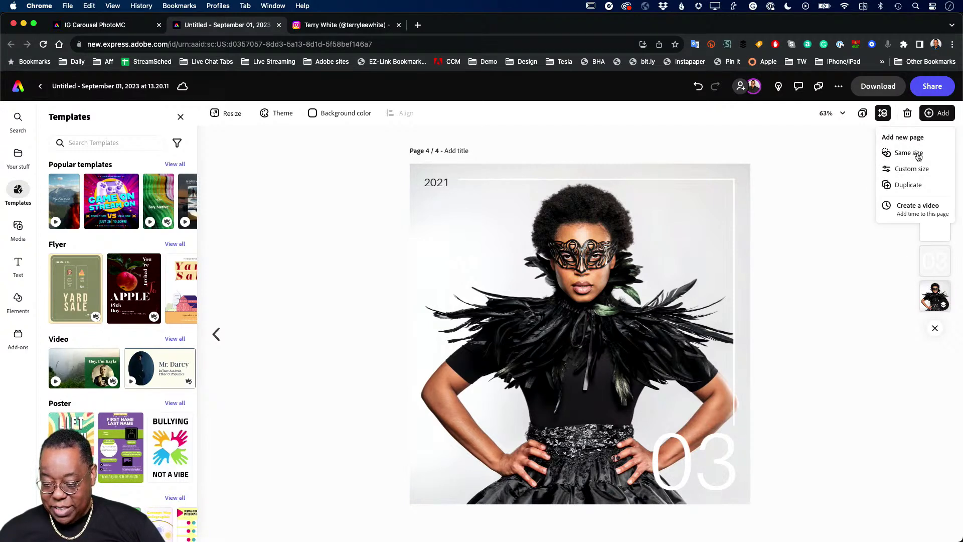
pyautogui.click(913, 184)
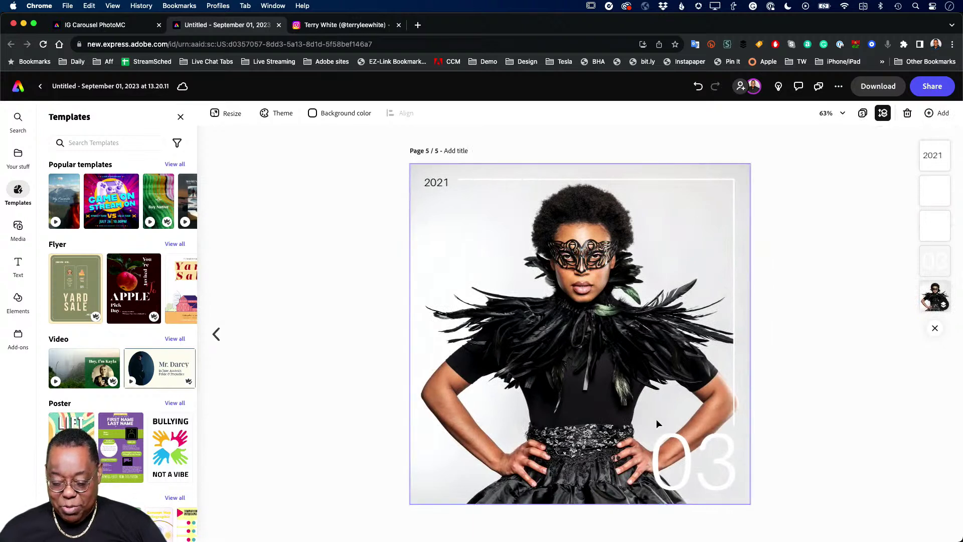
pyautogui.click(698, 466)
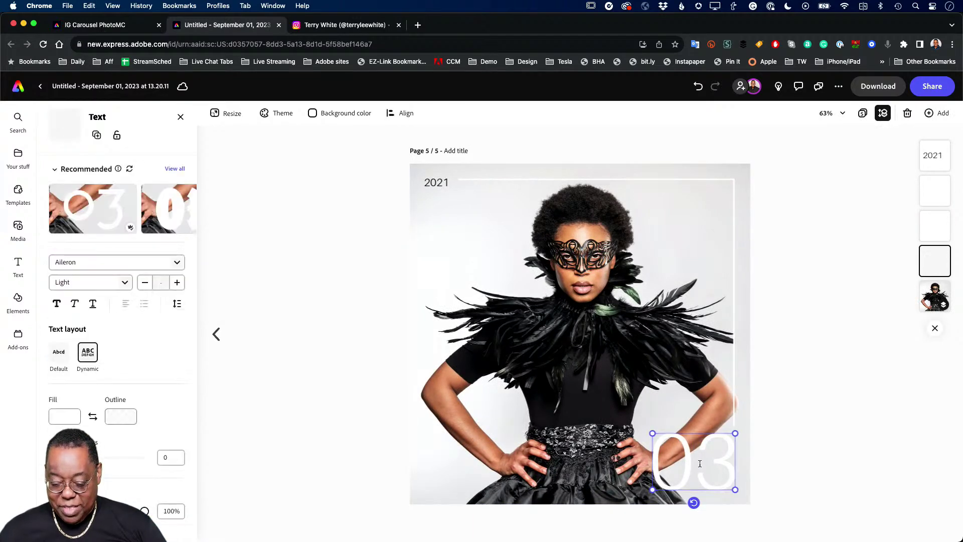
pyautogui.moveTo(698, 468); pyautogui.dragTo(734, 463)
pyautogui.write('4')
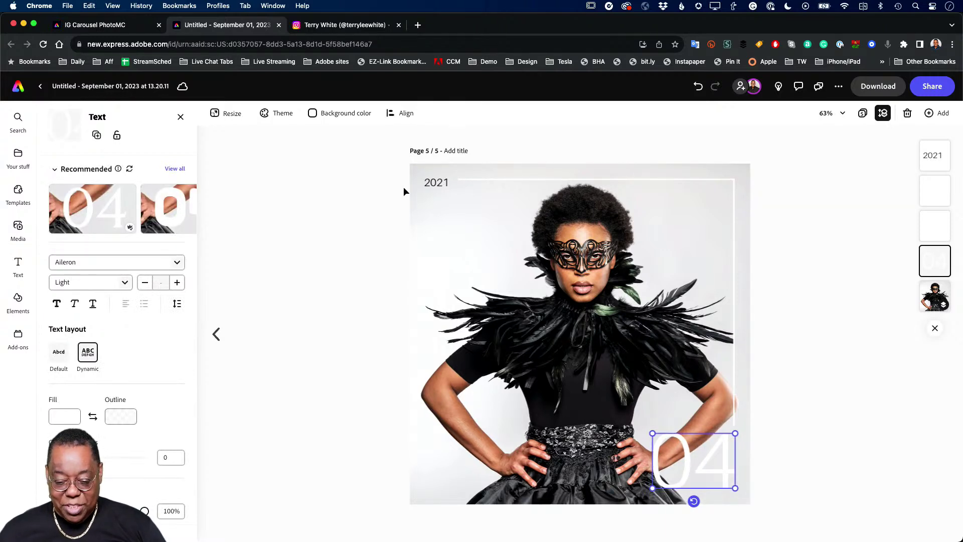
pyautogui.click(505, 286)
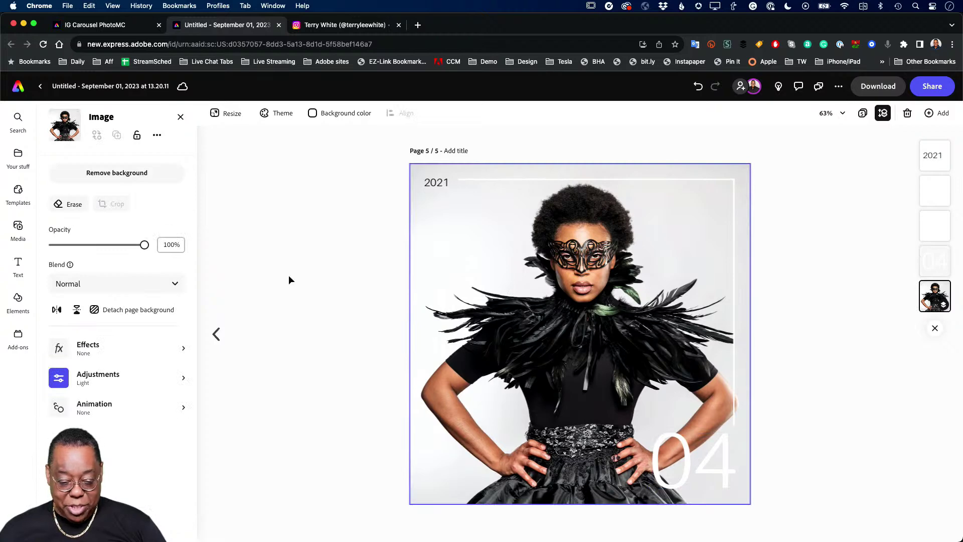
pyautogui.click(150, 309)
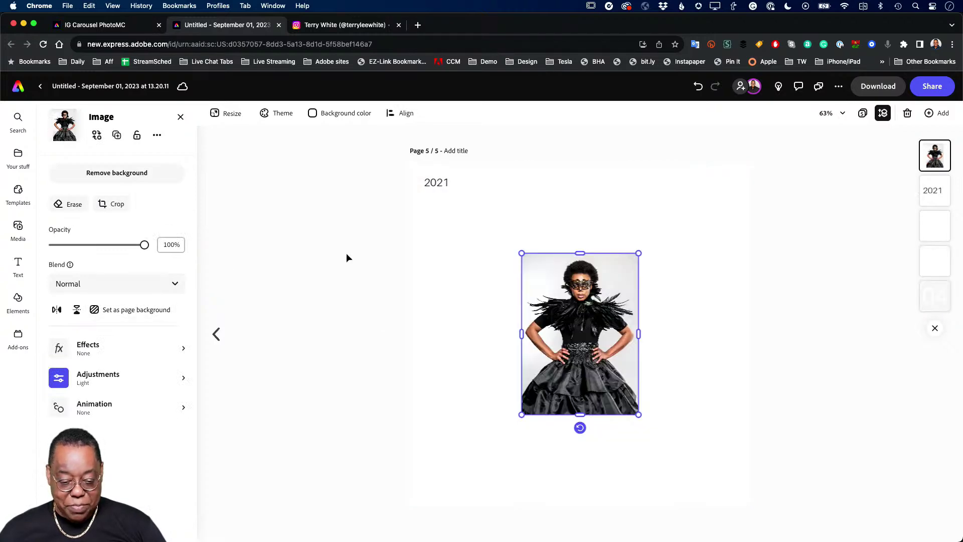
pyautogui.click(96, 134)
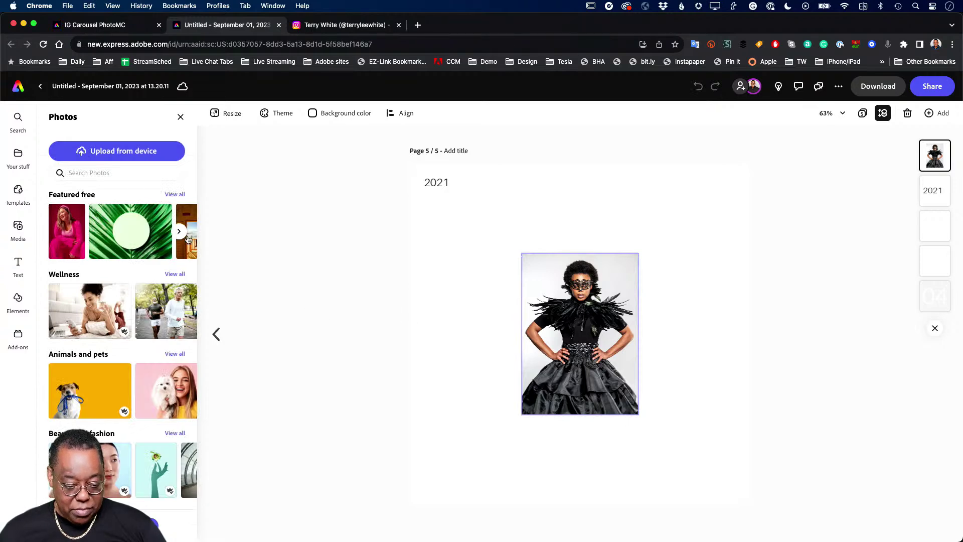
pyautogui.click(134, 151)
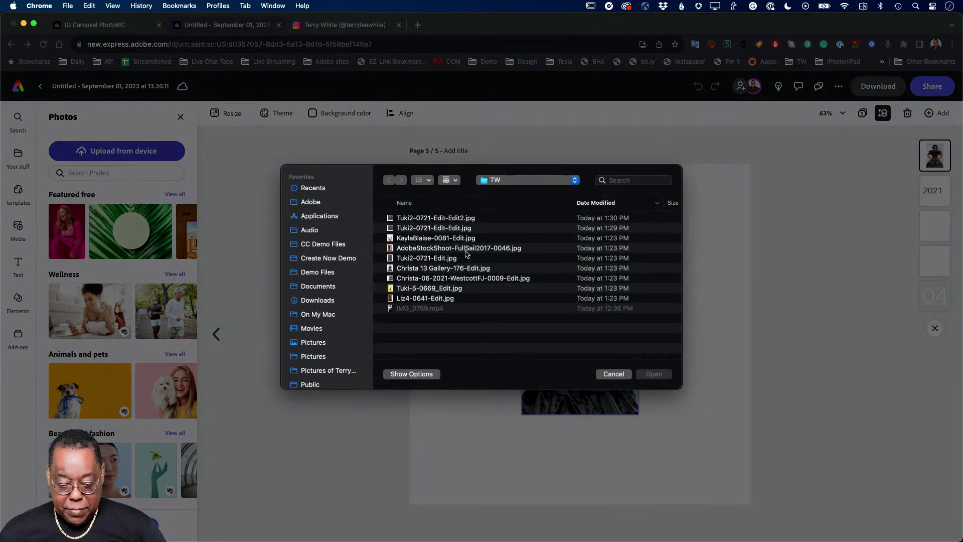
pyautogui.doubleClick(437, 238)
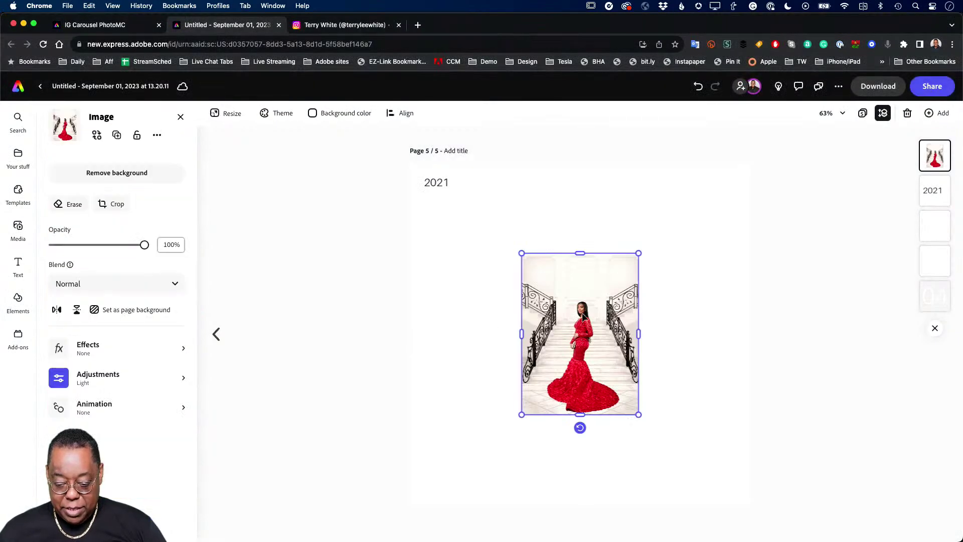
pyautogui.click(173, 310)
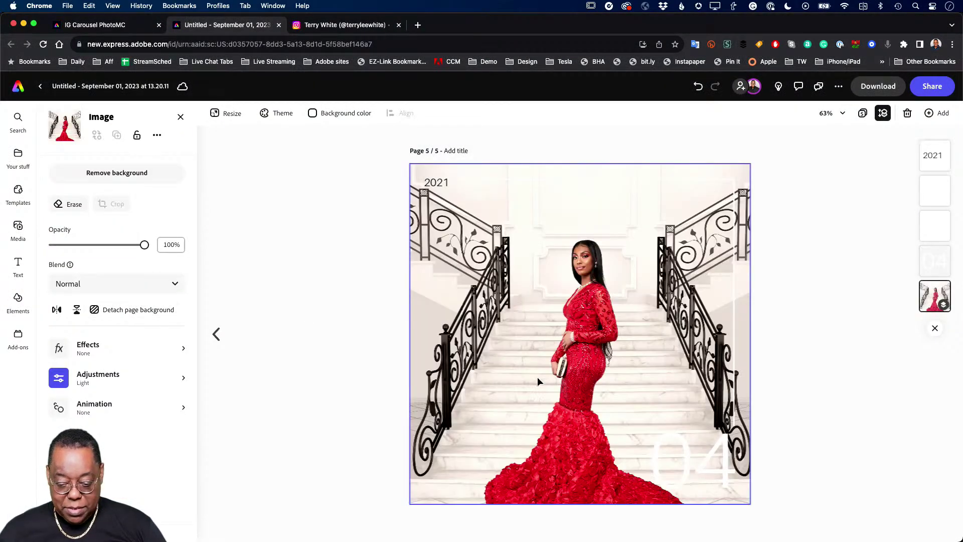
# Shift the background photo on page 5 upward to show the full gown, and change the year text to 2022.
pyautogui.moveTo(546, 371); pyautogui.dragTo(552, 312)
pyautogui.click(876, 476)
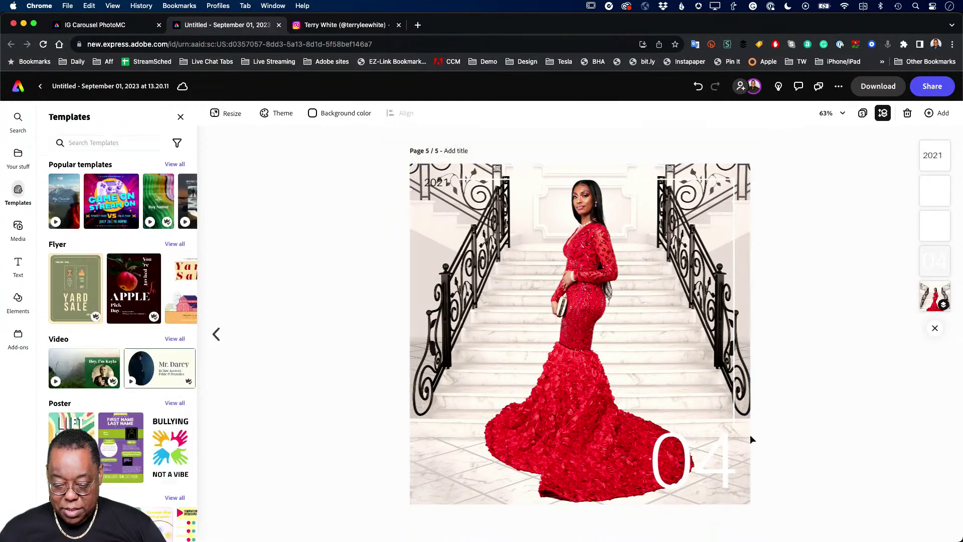
pyautogui.click(440, 186)
pyautogui.doubleClick(440, 184)
pyautogui.write('2022')
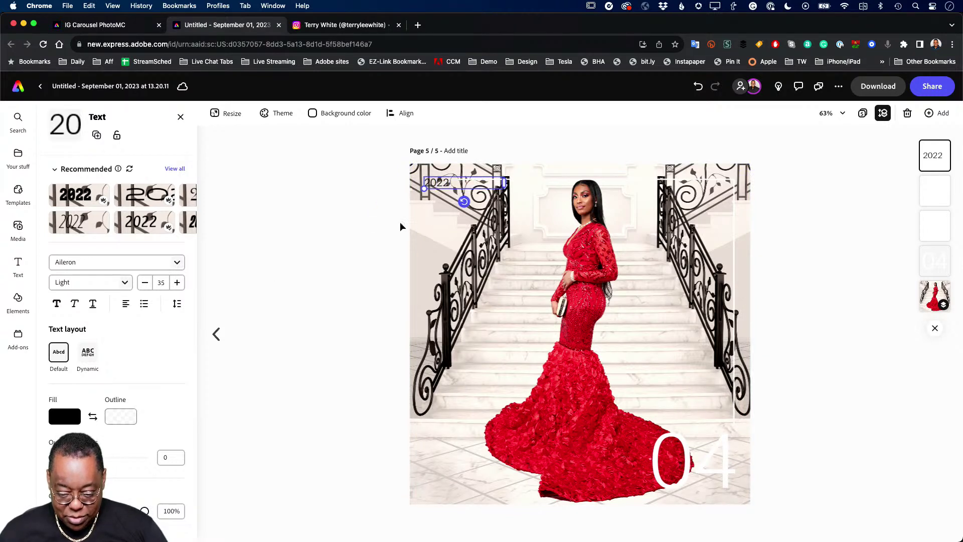
# Add a decorative square-framed background shape behind the 2022 text.
pyautogui.scroll(-5, 50, 396)
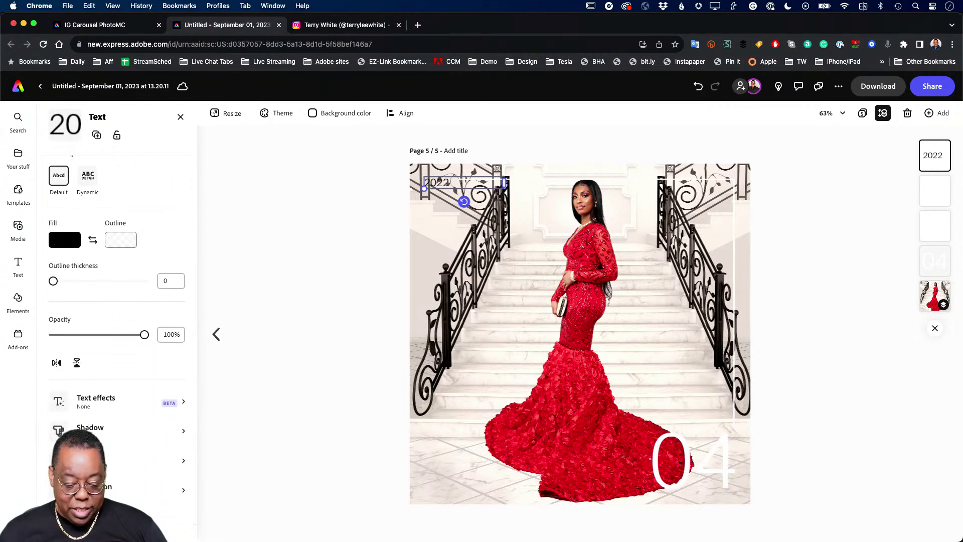
pyautogui.click(80, 461)
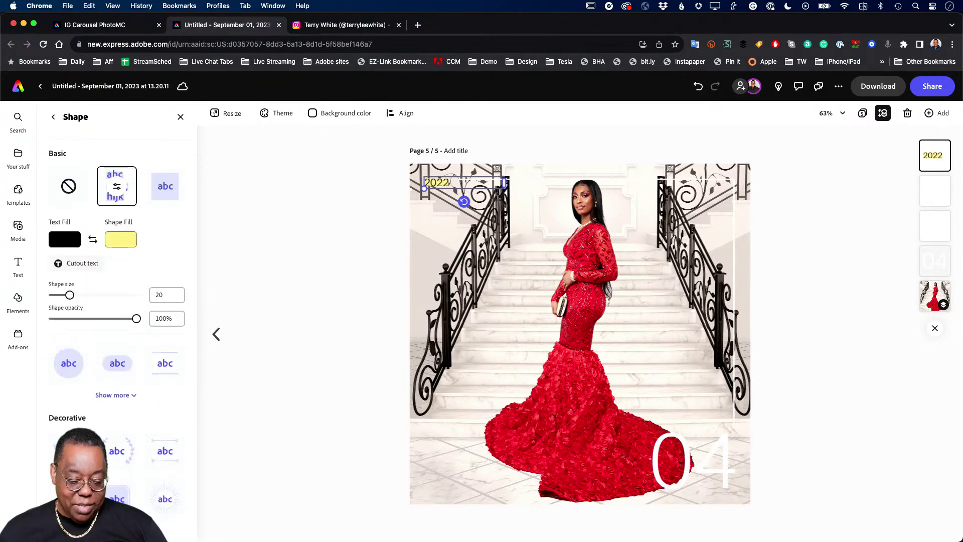
pyautogui.scroll(-1, 128, 469)
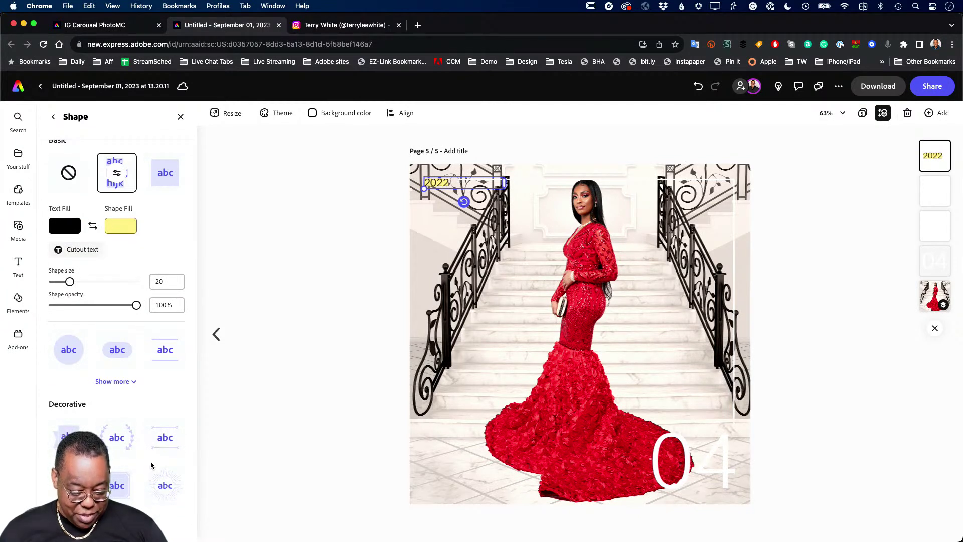
pyautogui.click(119, 481)
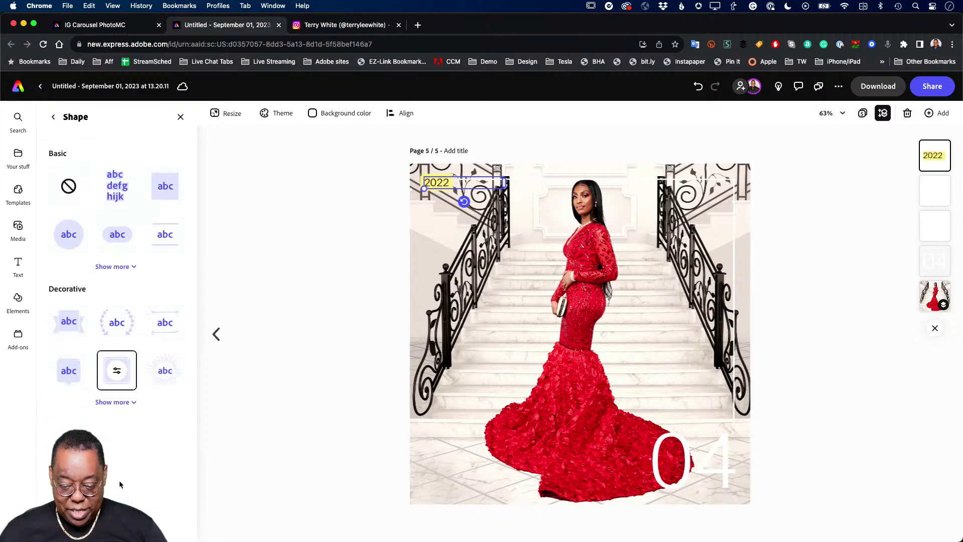
# Set the fill of the shape behind the 2022 text to white.
pyautogui.click(53, 117)
pyautogui.scroll(-4, 147, 321)
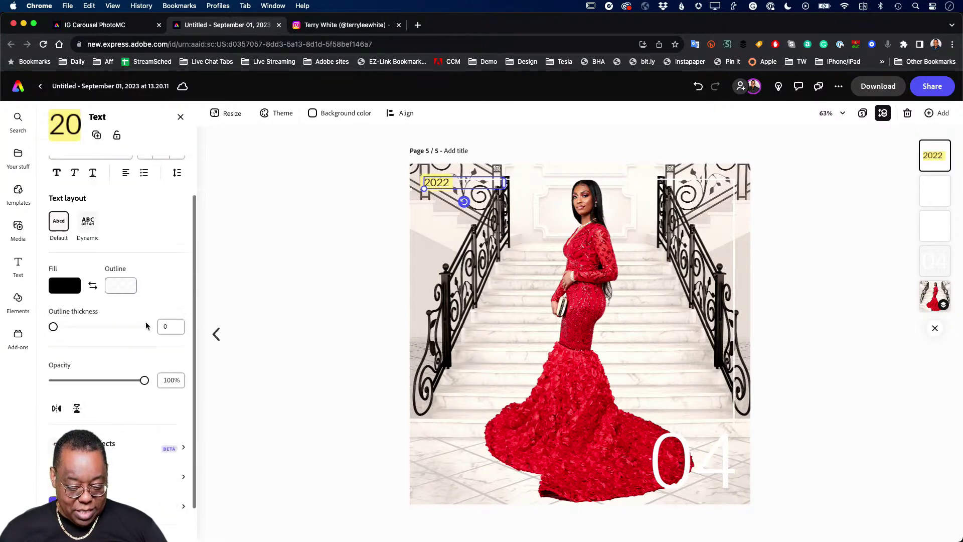
pyautogui.click(152, 456)
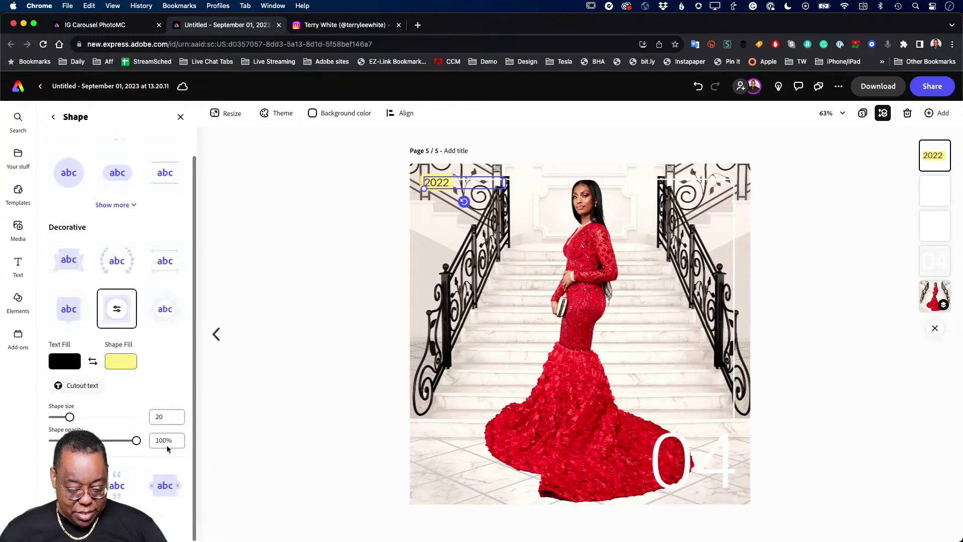
pyautogui.click(121, 363)
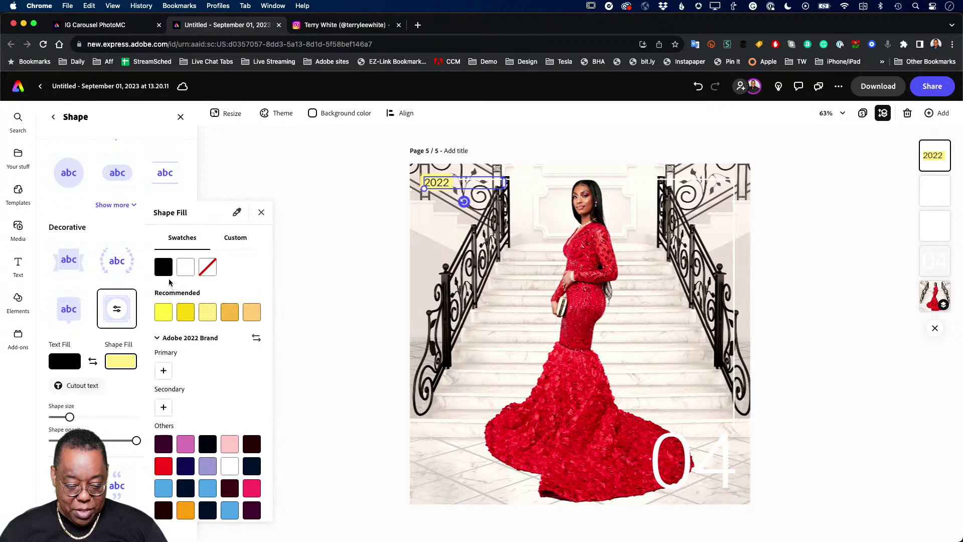
pyautogui.click(185, 266)
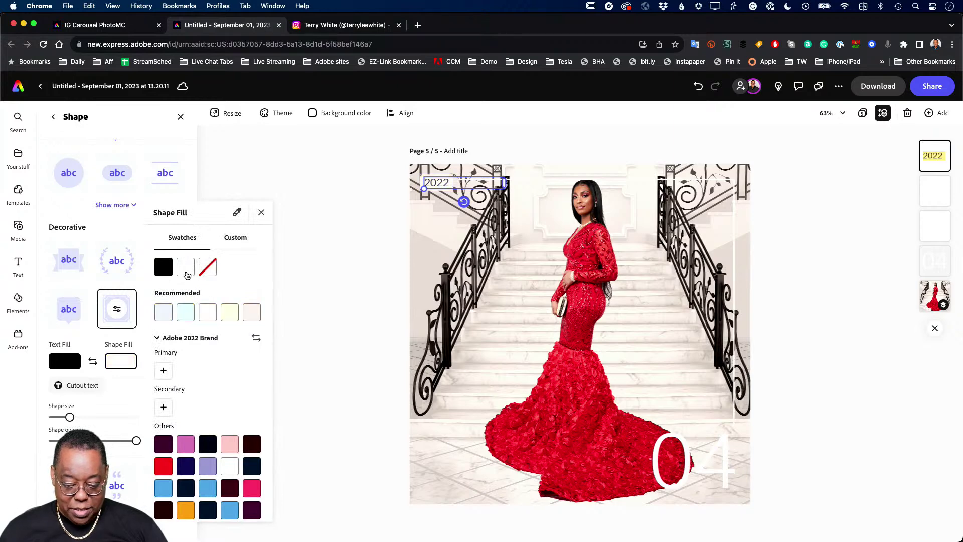
pyautogui.click(370, 312)
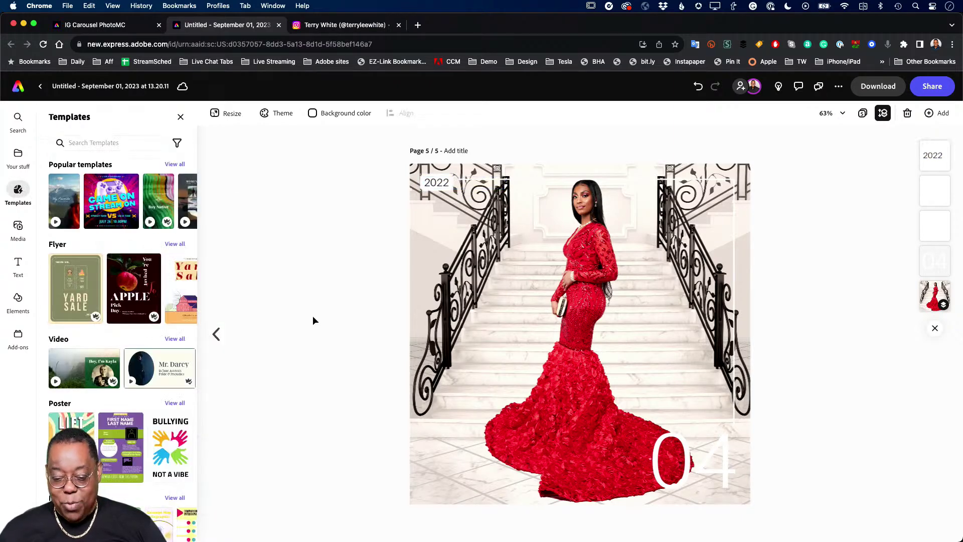
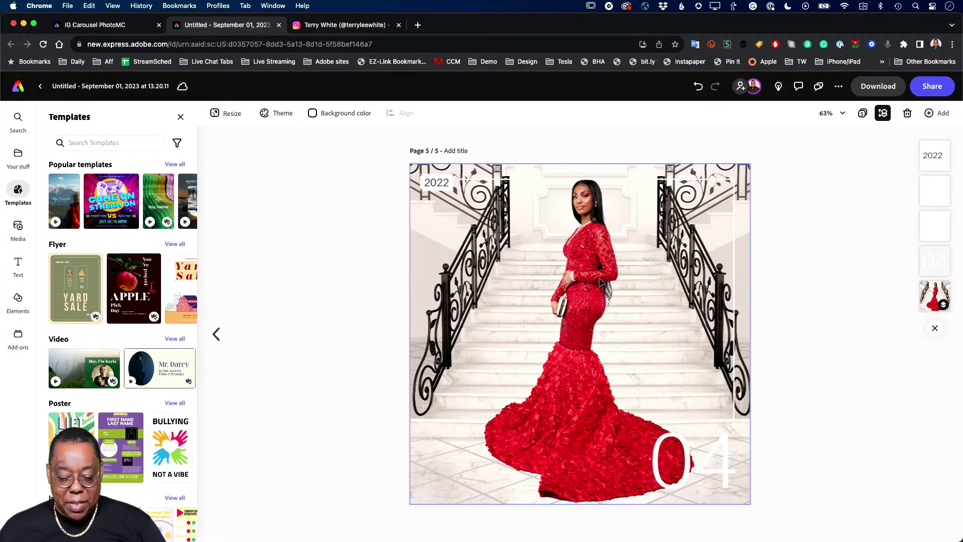
# Download all pages of the design as PNG images.
pyautogui.click(886, 91)
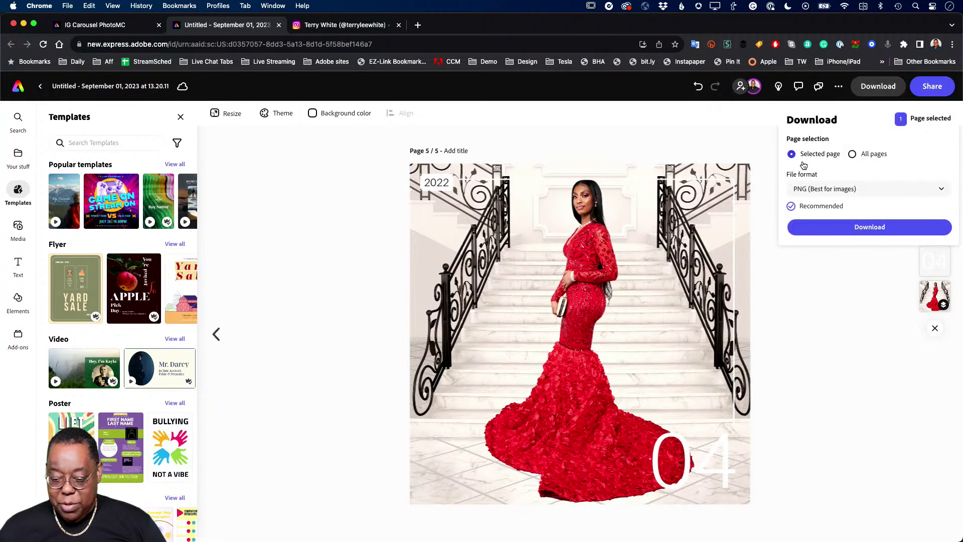
pyautogui.click(857, 158)
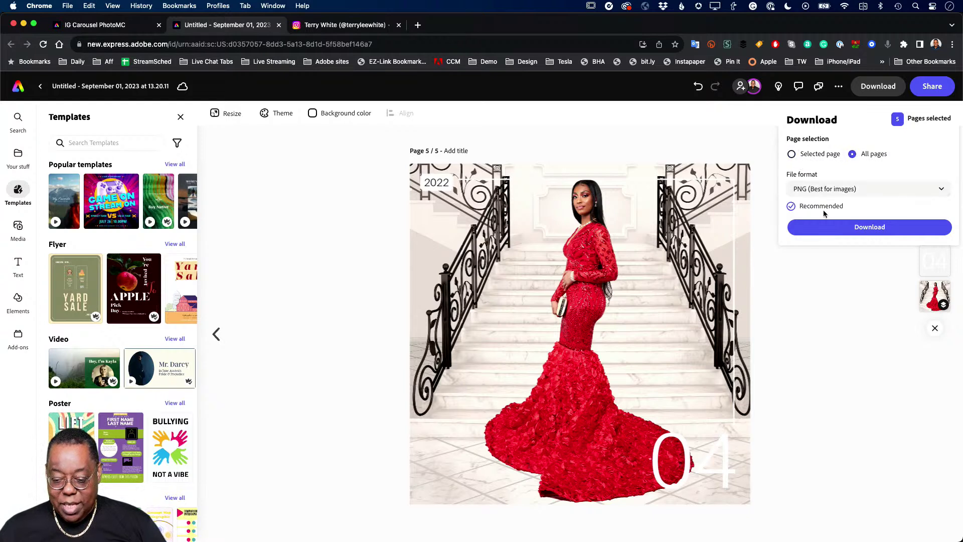
pyautogui.click(847, 194)
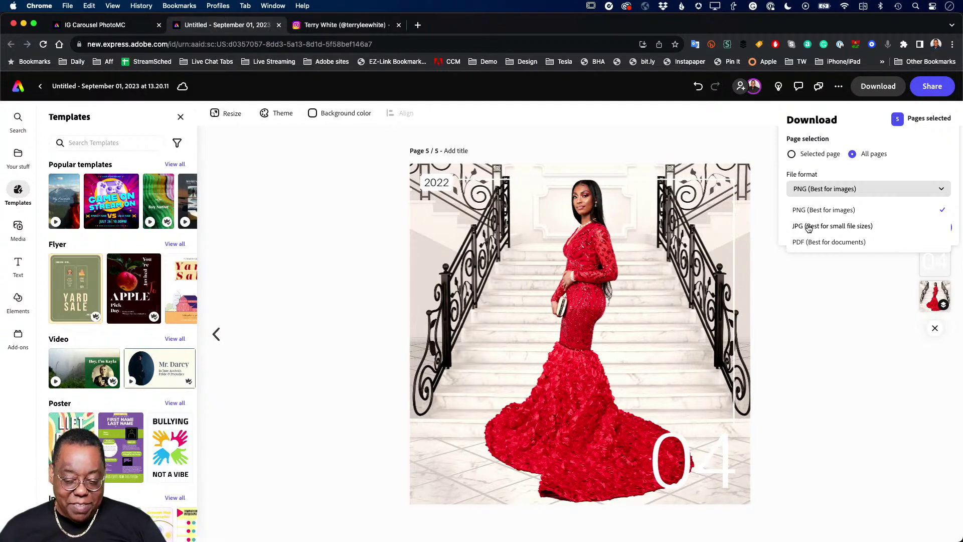
pyautogui.click(811, 193)
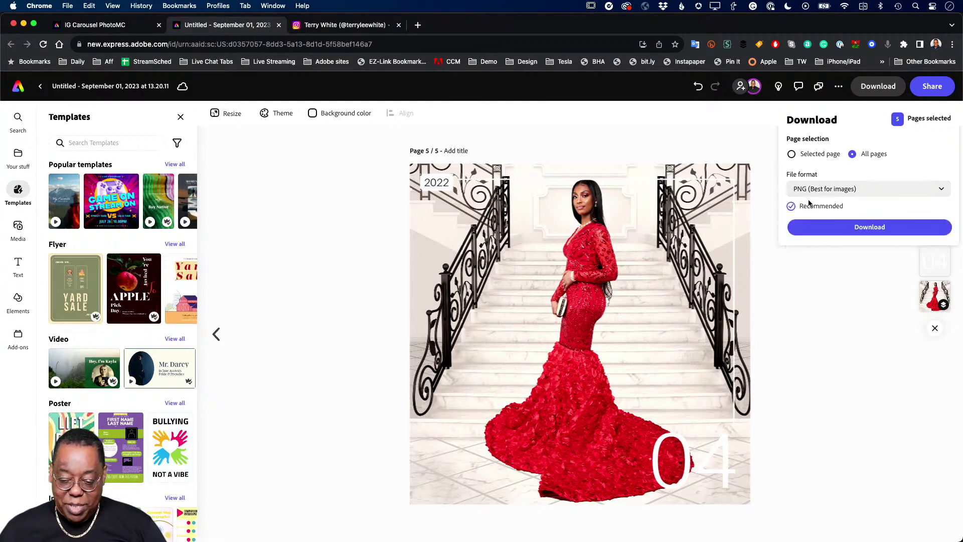
pyautogui.click(820, 228)
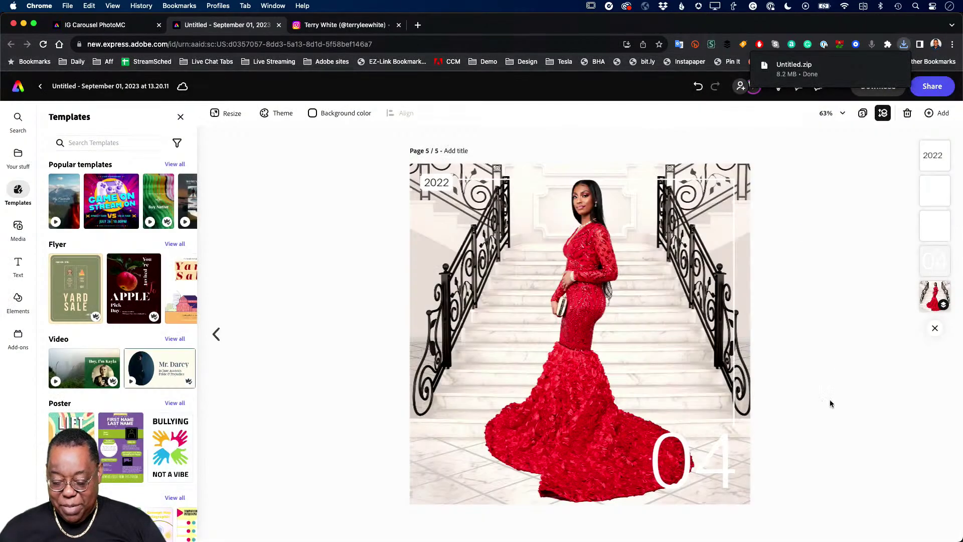
# Open the Downloads folder in a Finder window and move the window over the design.
pyautogui.moveTo(923, 539)
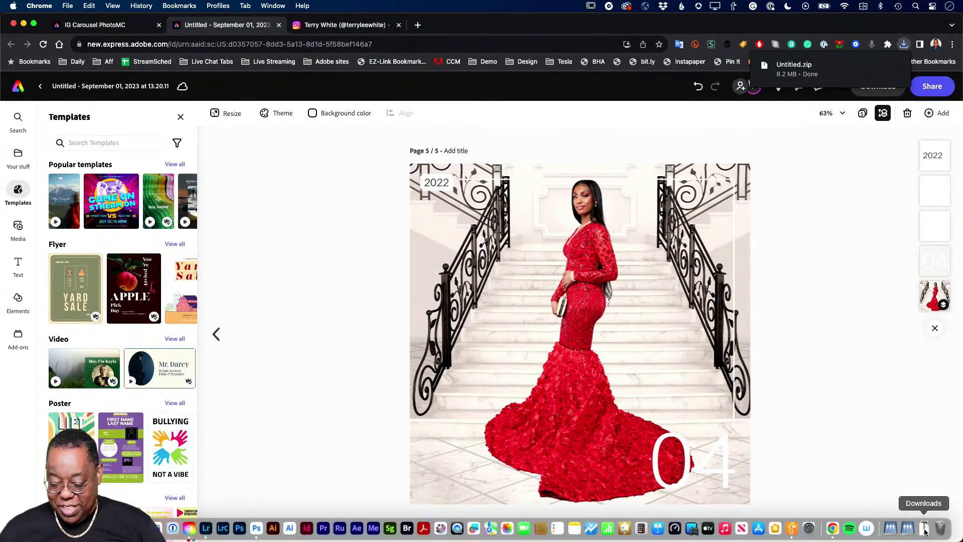
pyautogui.click(924, 530)
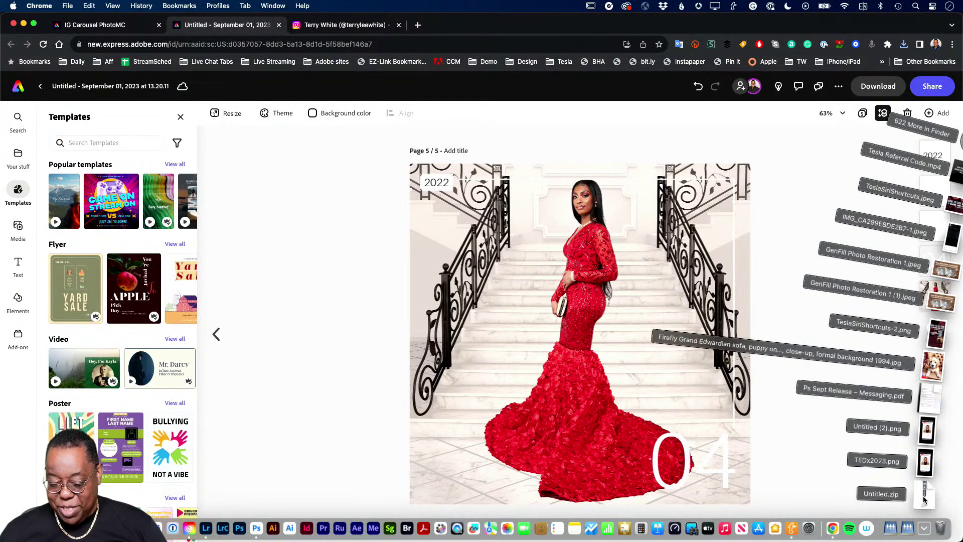
pyautogui.click(925, 531)
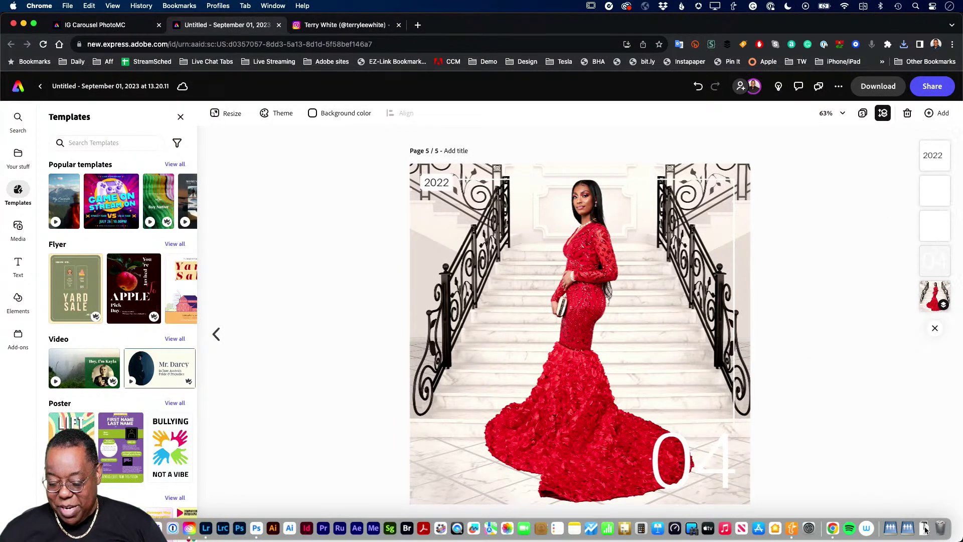
pyautogui.rightClick(926, 530)
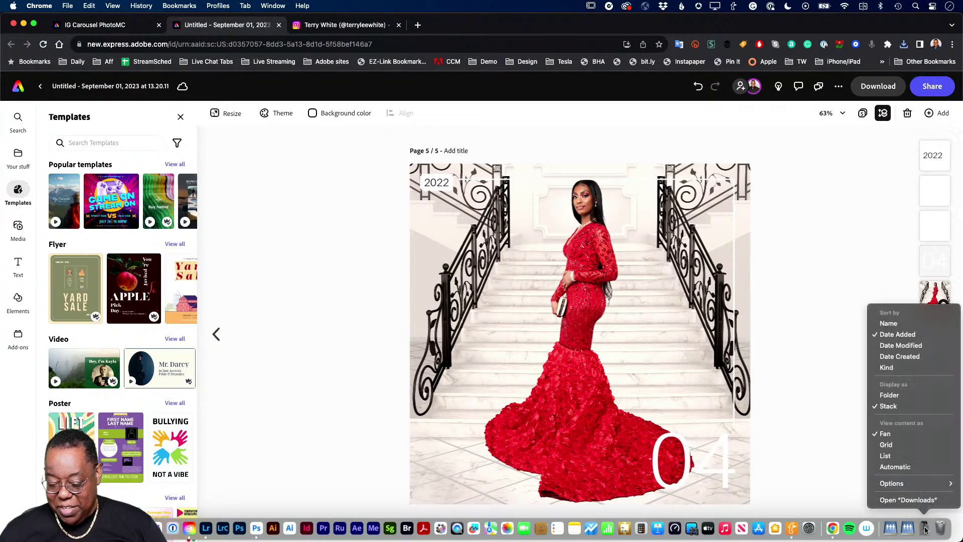
pyautogui.click(913, 504)
pyautogui.moveTo(279, 250); pyautogui.dragTo(551, 240)
# Extract Untitled.zip in the Downloads folder and delete the archive.
pyautogui.click(444, 277)
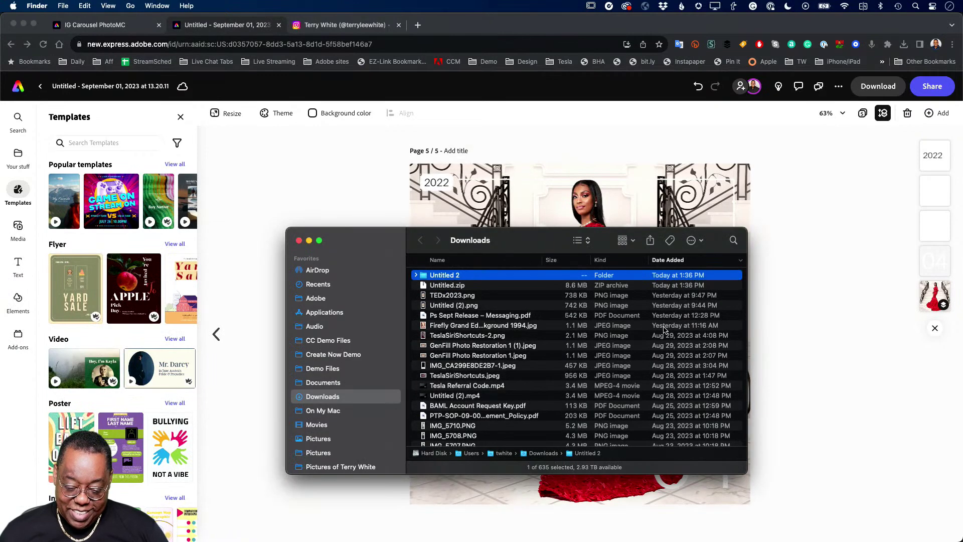
pyautogui.click(423, 285)
pyautogui.press('super+BackSpace')
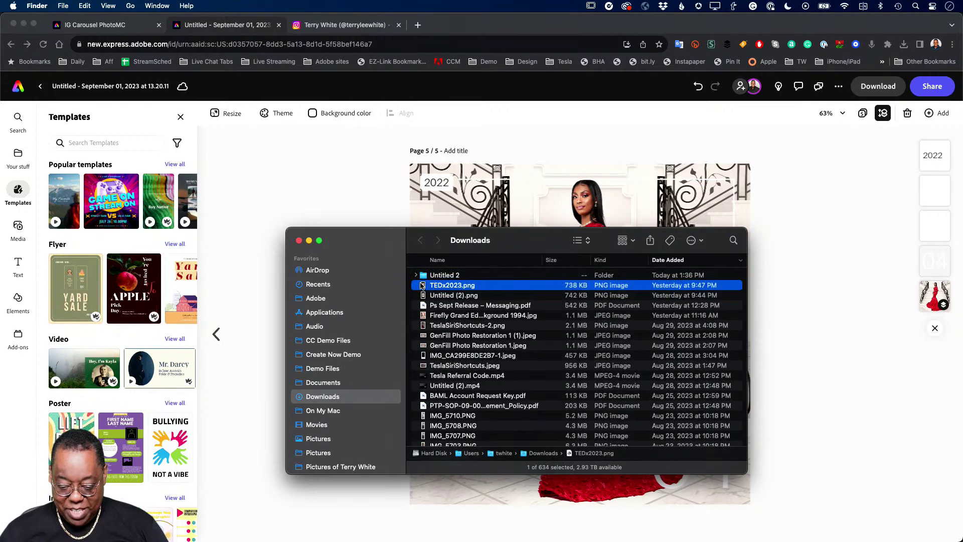
# Open the Untitled 2 folder, preview Untitled-1.png through Untitled-5.png one after another, and select all five files.
pyautogui.click(422, 275)
pyautogui.doubleClick(422, 275)
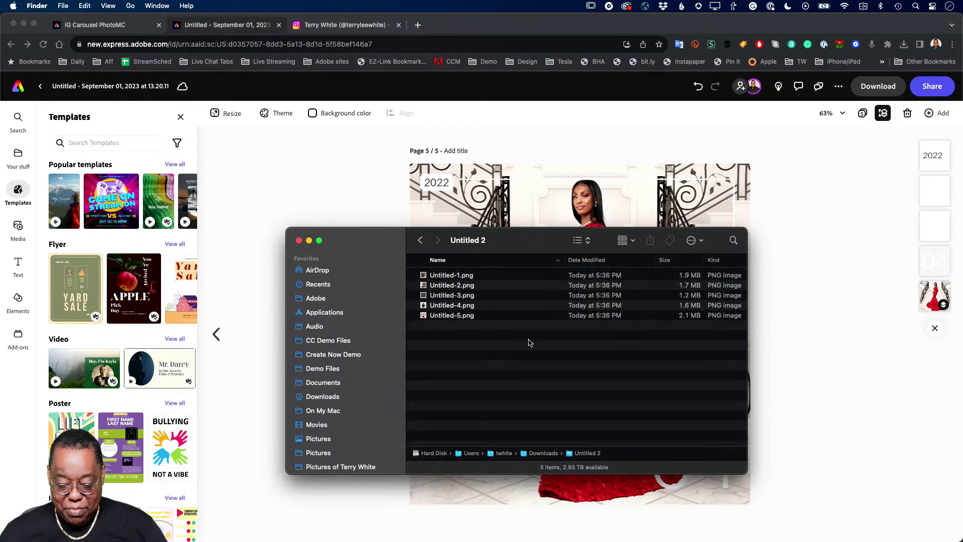
pyautogui.click(450, 279)
pyautogui.press('space')
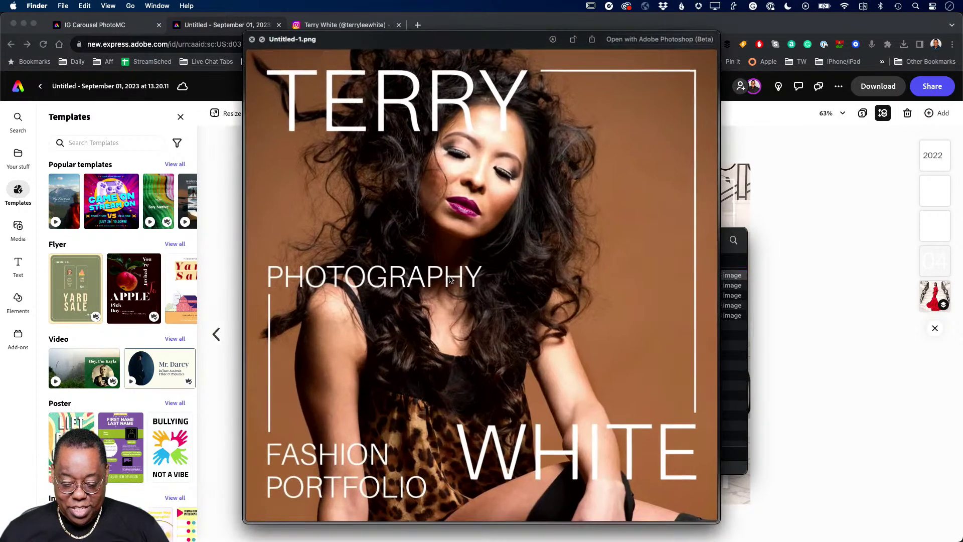
pyautogui.press('Down')
pyautogui.press('Down')
pyautogui.press('Down')
pyautogui.press('Down')
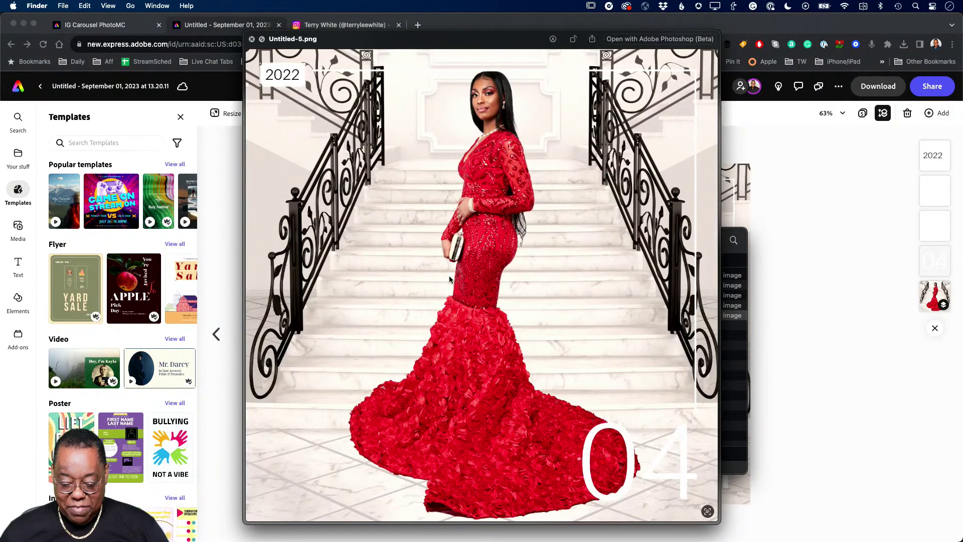
pyautogui.press('space')
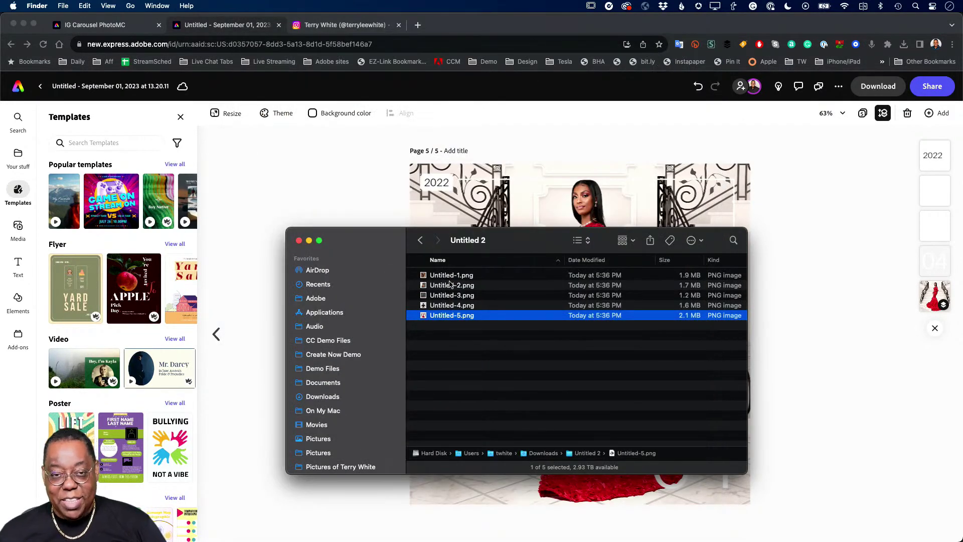
pyautogui.keyDown('shift'); pyautogui.click(449, 276); pyautogui.keyUp('shift')
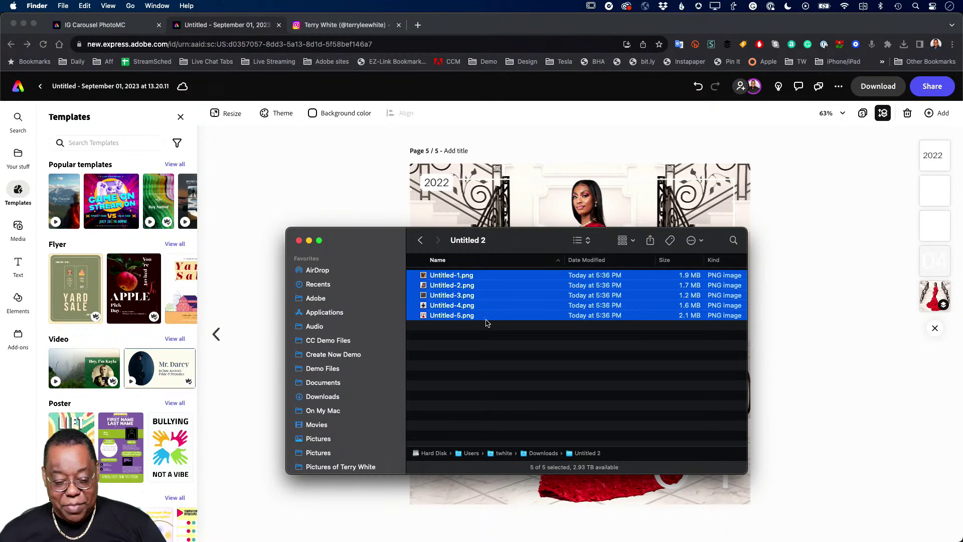
# Switch back to Adobe Express in Chrome and return from page 5 to page 1 of the design.
pyautogui.click(329, 202)
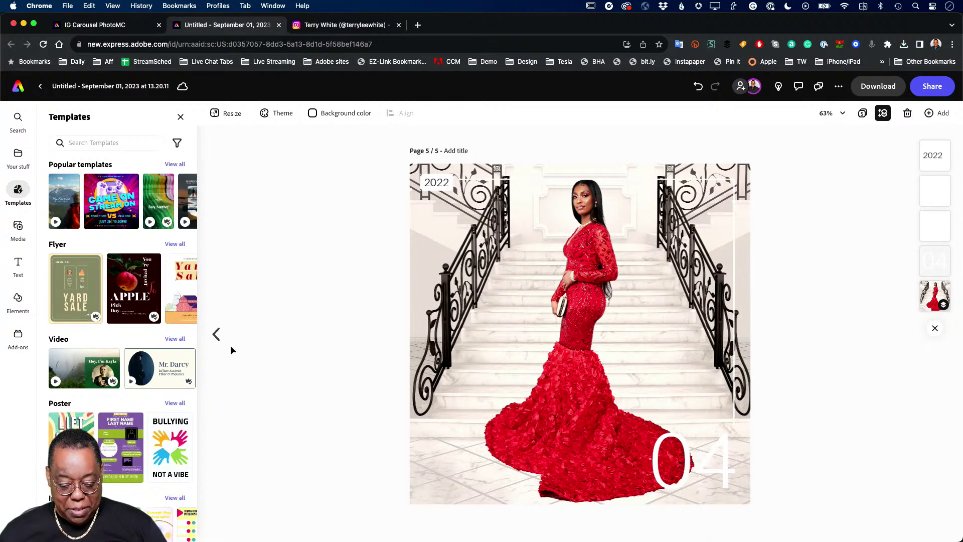
pyautogui.click(216, 335)
pyautogui.click(216, 335)
pyautogui.click(217, 334)
pyautogui.click(216, 335)
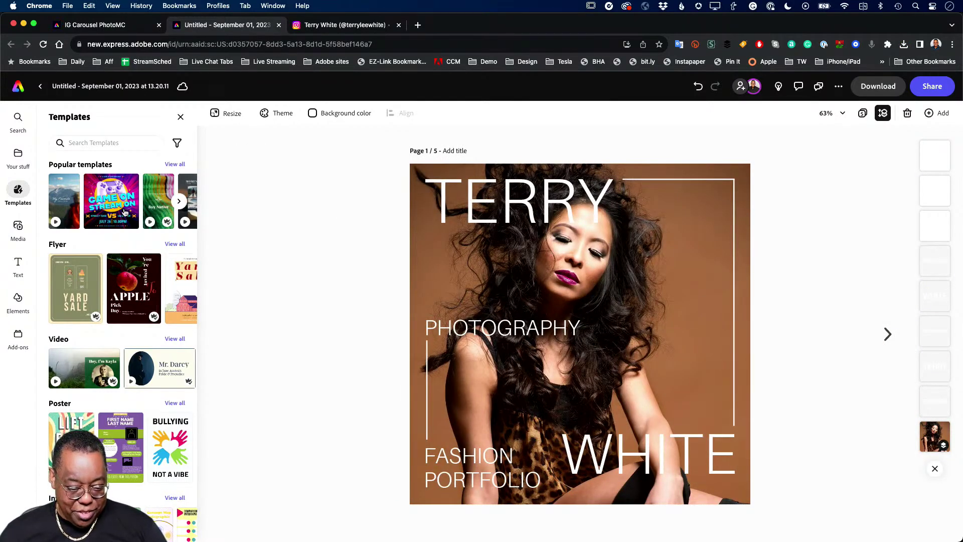
# Rename the design as IG Carousel P-MC2.
pyautogui.click(65, 86)
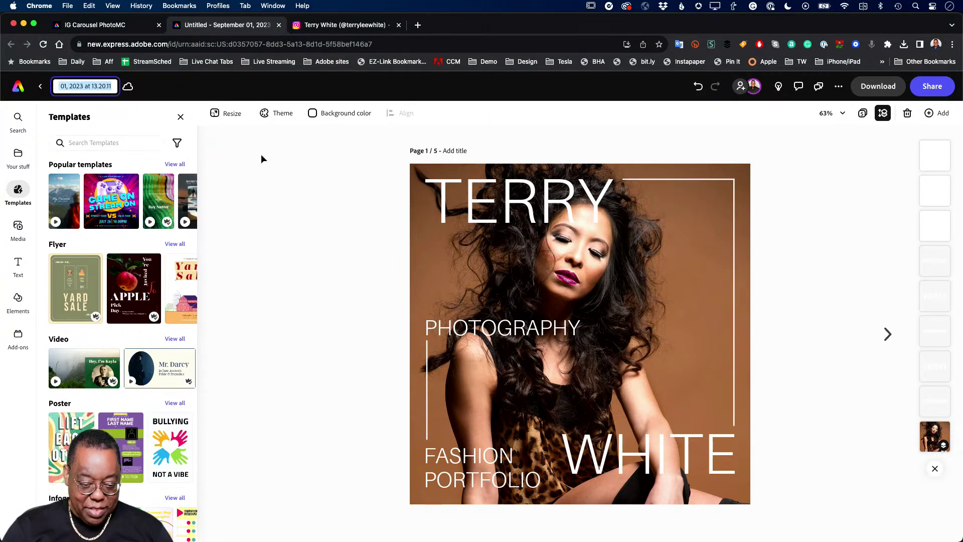
pyautogui.write('IG Carousel P-MC2')
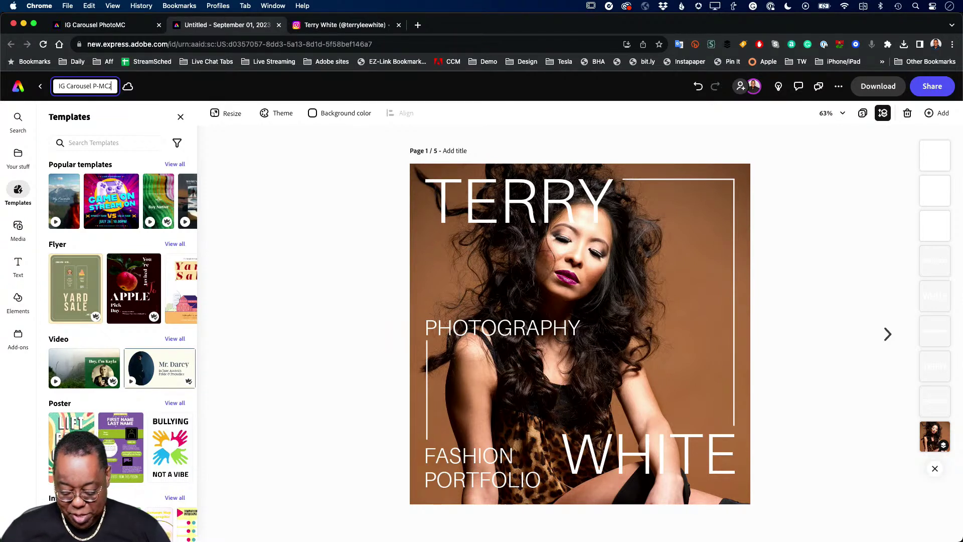
pyautogui.press('Return')
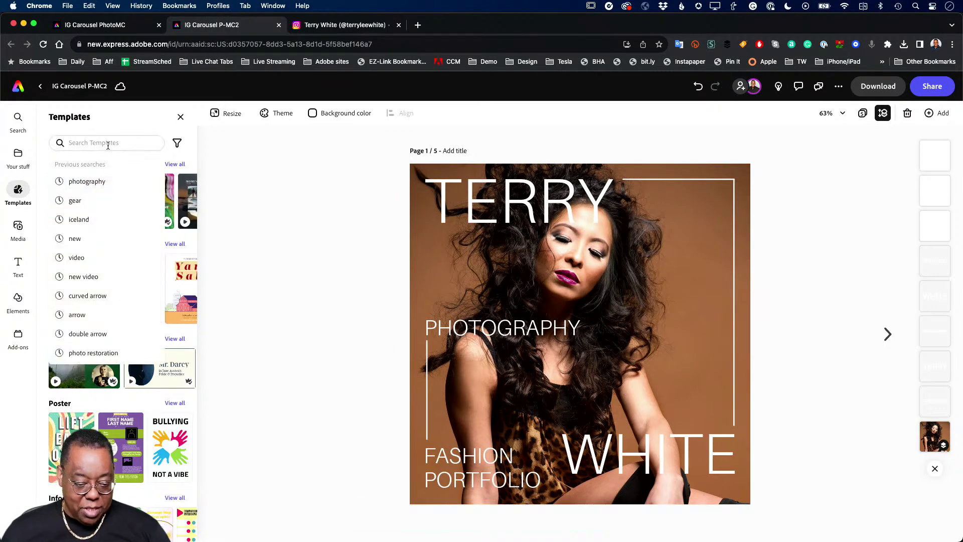
# Search the templates for photography and browse the matching designs.
pyautogui.click(95, 182)
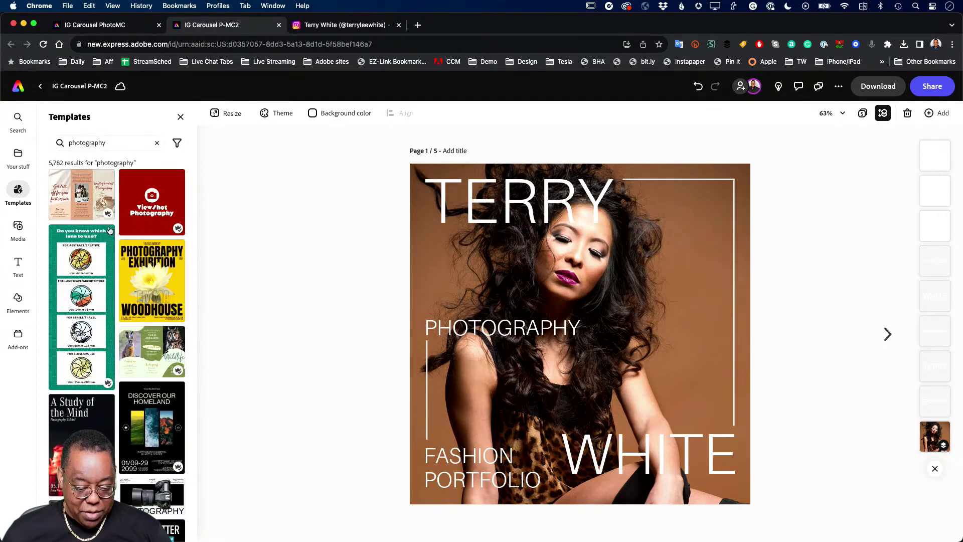
pyautogui.scroll(-5, 111, 233)
pyautogui.scroll(4, 109, 231)
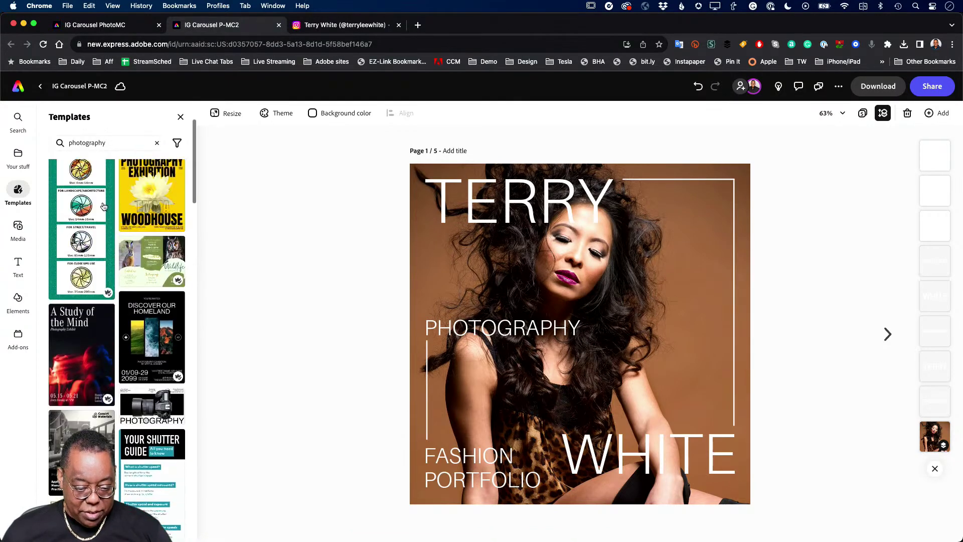
# Search the templates for photography carousel and browse the results down to the Instagram carousel designs.
pyautogui.click(114, 145)
pyautogui.write('ca')
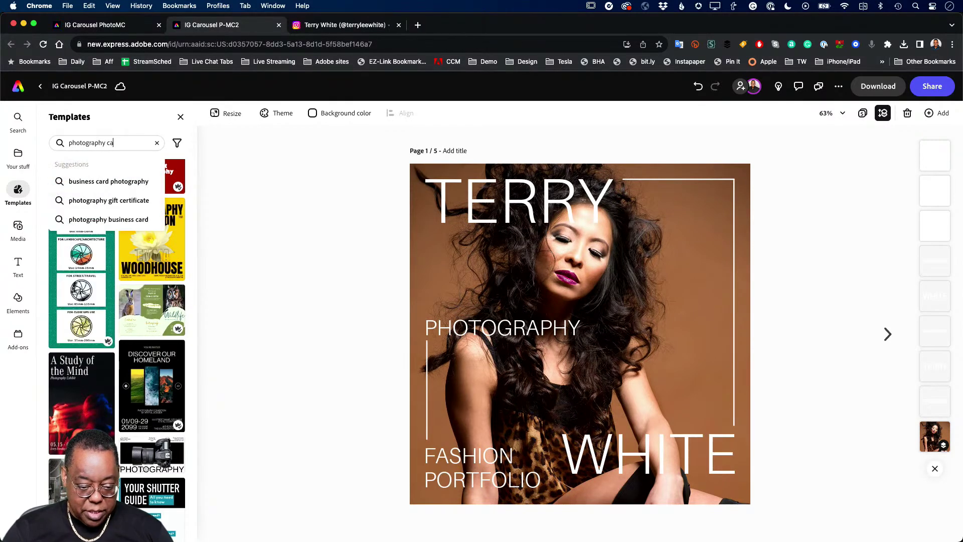
pyautogui.write('rousel')
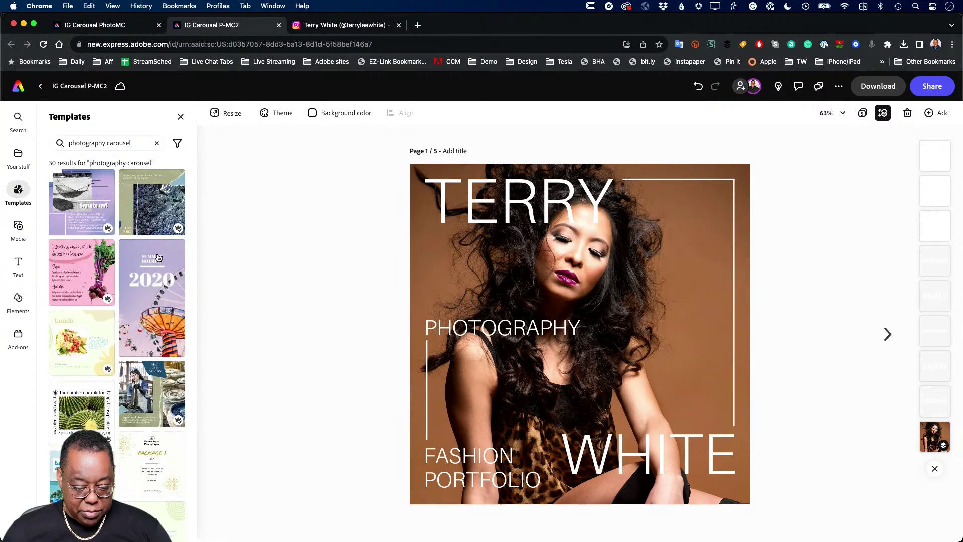
pyautogui.scroll(-15, 158, 257)
pyautogui.scroll(-5, 158, 258)
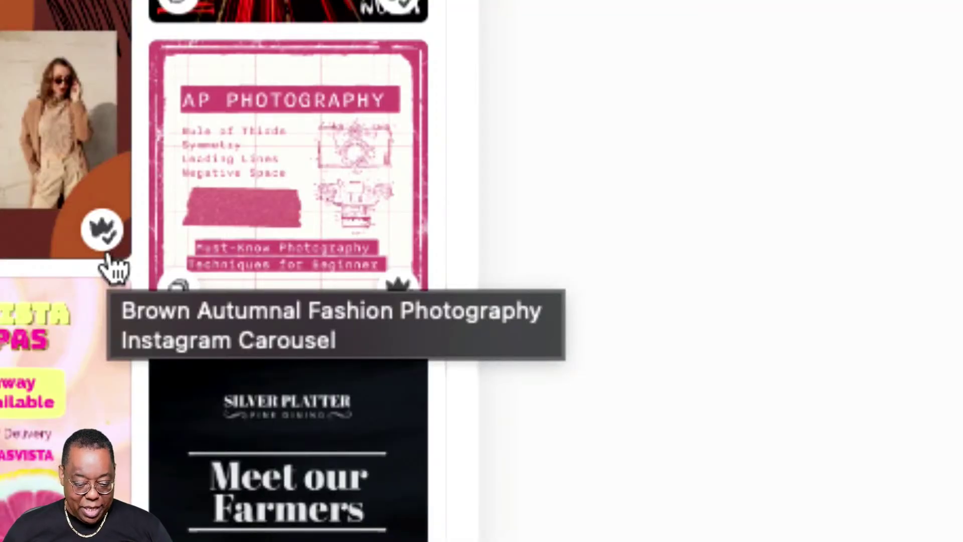
pyautogui.scroll(-5, 133, 337)
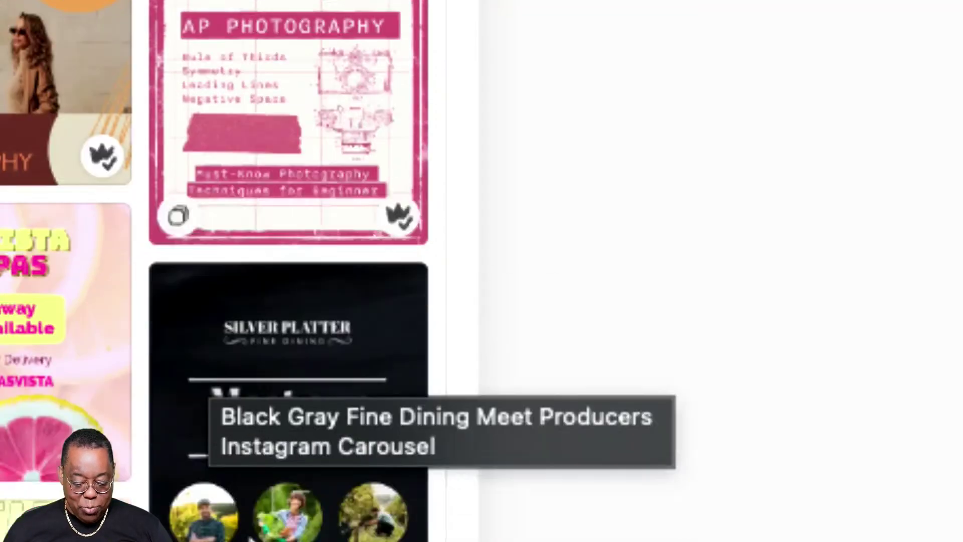
pyautogui.scroll(-5, 268, 532)
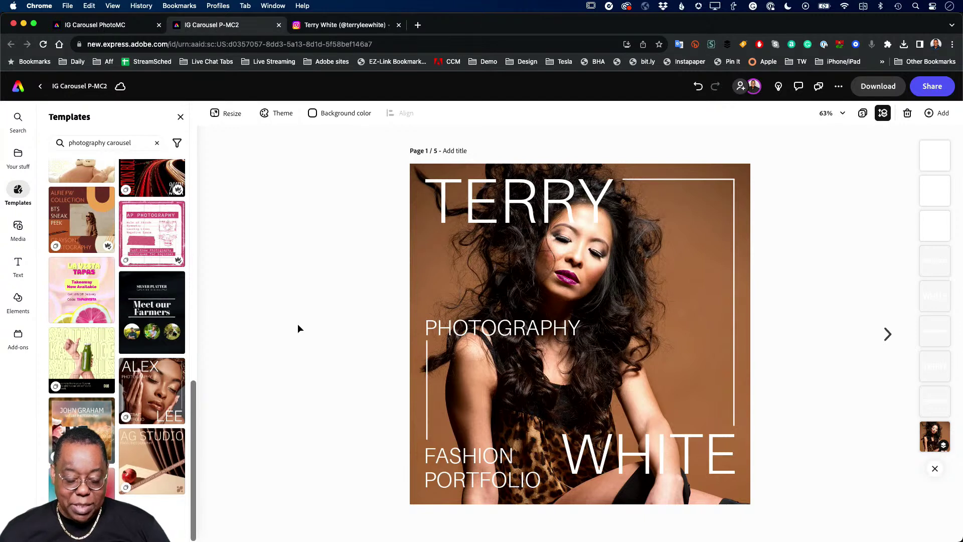
# Open the saved brands and libraries and start creating a new brand.
pyautogui.click(18, 156)
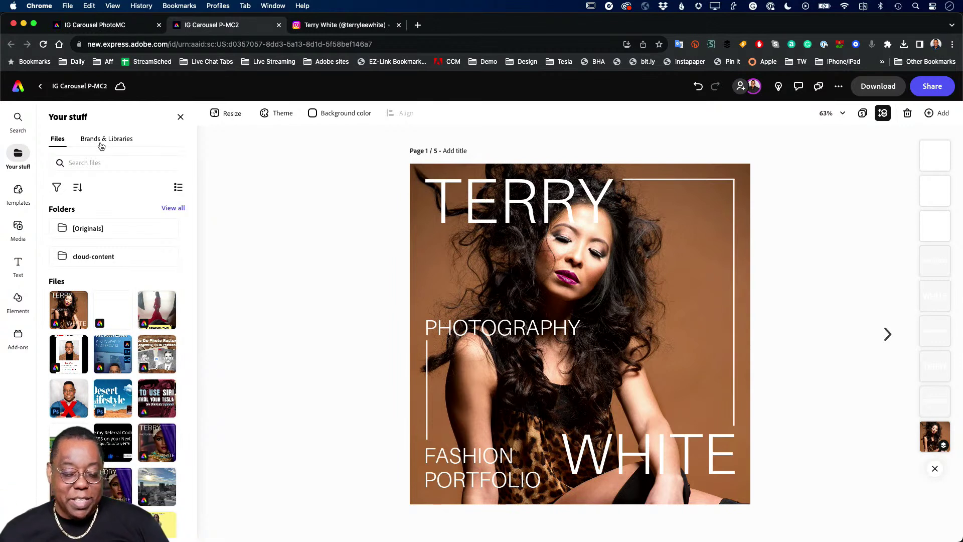
pyautogui.click(102, 140)
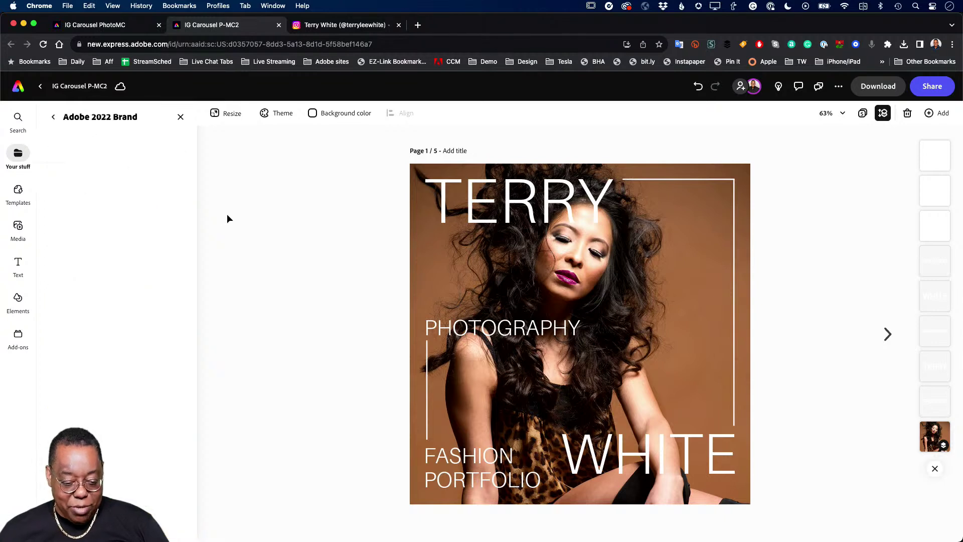
pyautogui.click(54, 116)
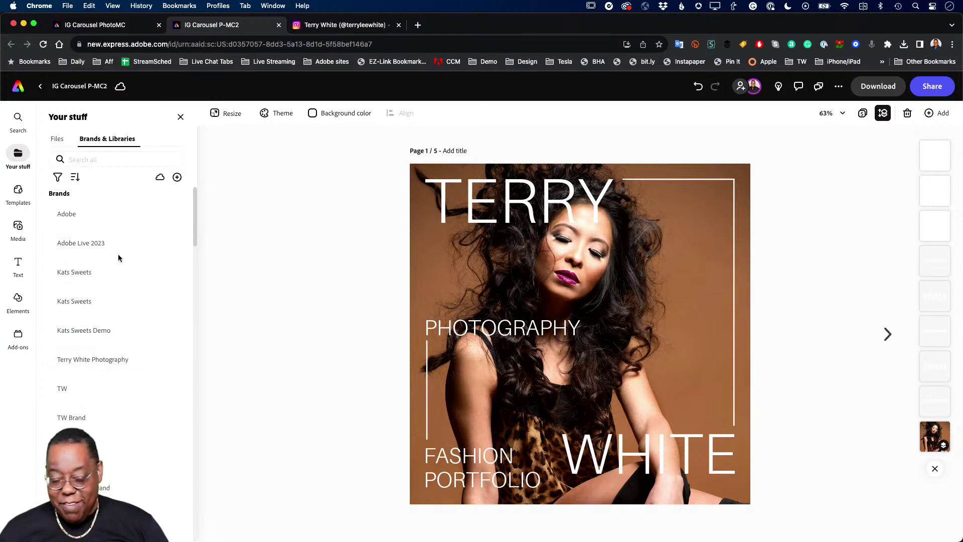
pyautogui.click(177, 179)
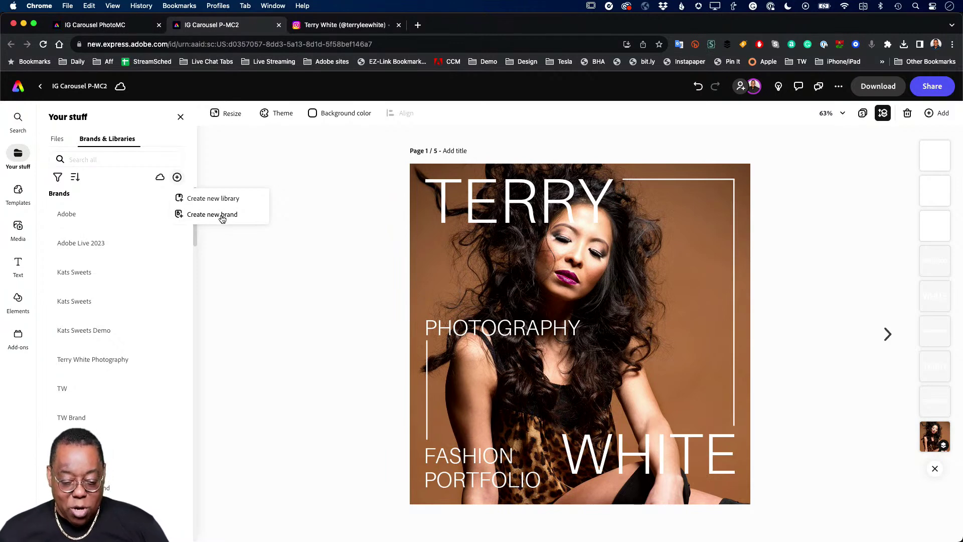
pyautogui.click(222, 215)
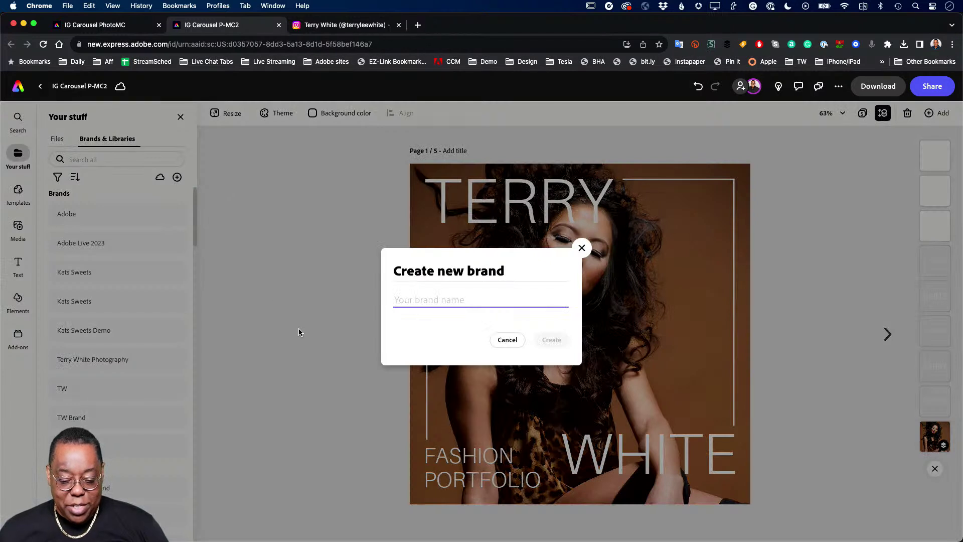
pyautogui.write('P')
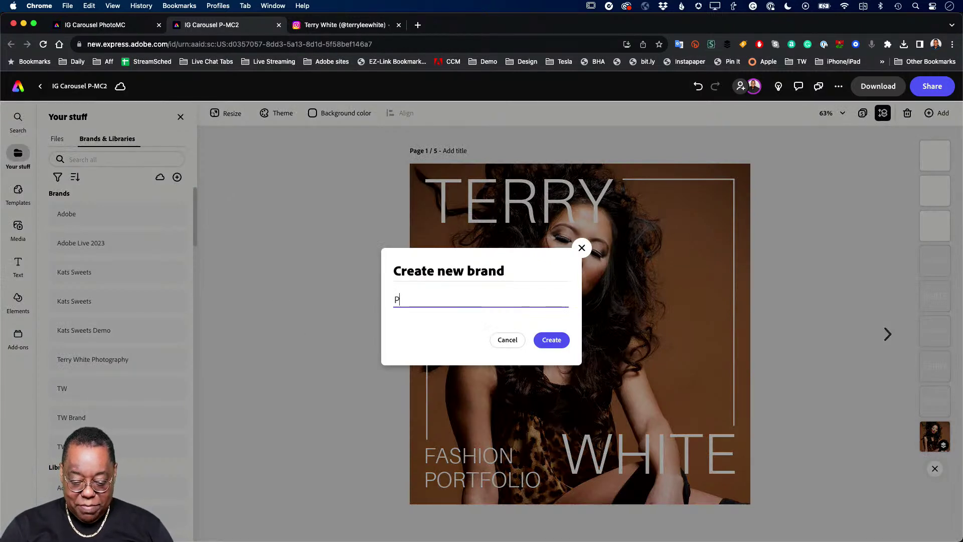
pyautogui.write('-Master')
pyautogui.press('BackSpace')
pyautogui.press('BackSpace')
pyautogui.press('BackSpace')
pyautogui.press('BackSpace')
pyautogui.press('BackSpace')
pyautogui.press('BackSpace')
pyautogui.press('BackSpace')
pyautogui.press('BackSpace')
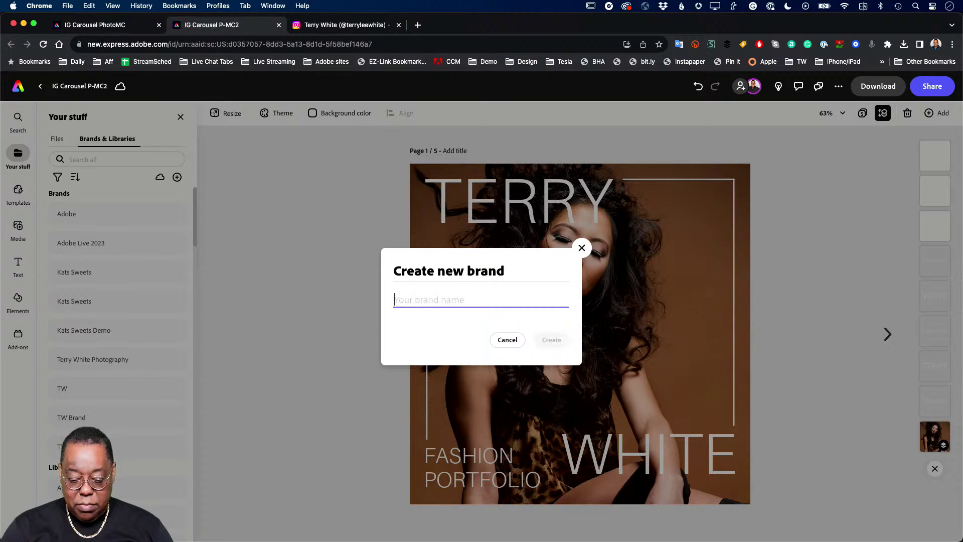
pyautogui.write('P-')
pyautogui.press('super+a')
pyautogui.write('https://twhite.me/twpmc')
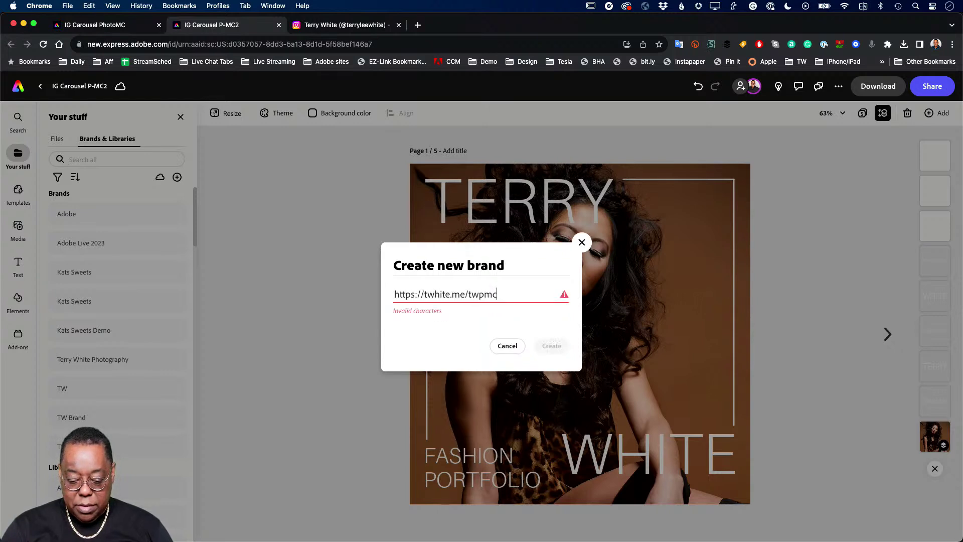
pyautogui.press('super+a')
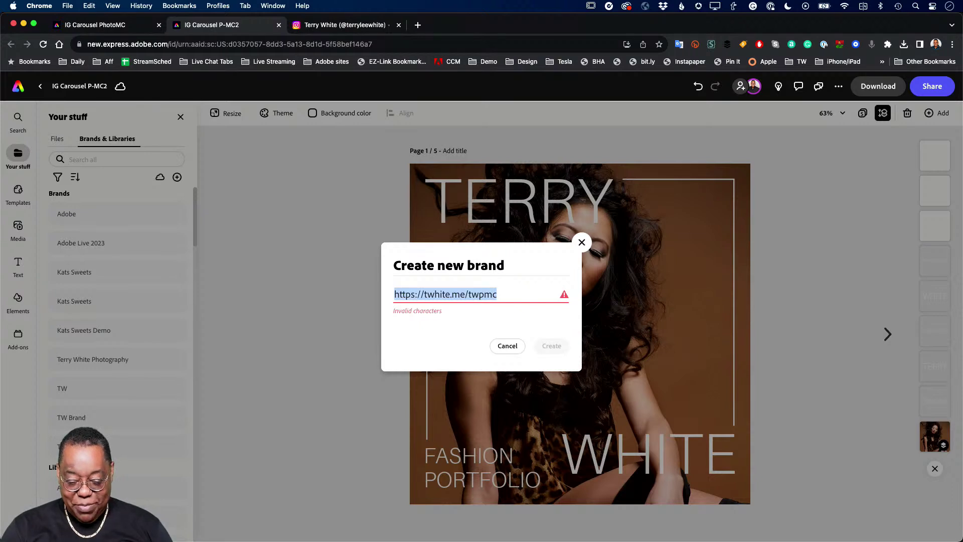
# Name the new brand P-MasterClass and create it.
pyautogui.write('PM')
pyautogui.press('BackSpace')
pyautogui.write('-M')
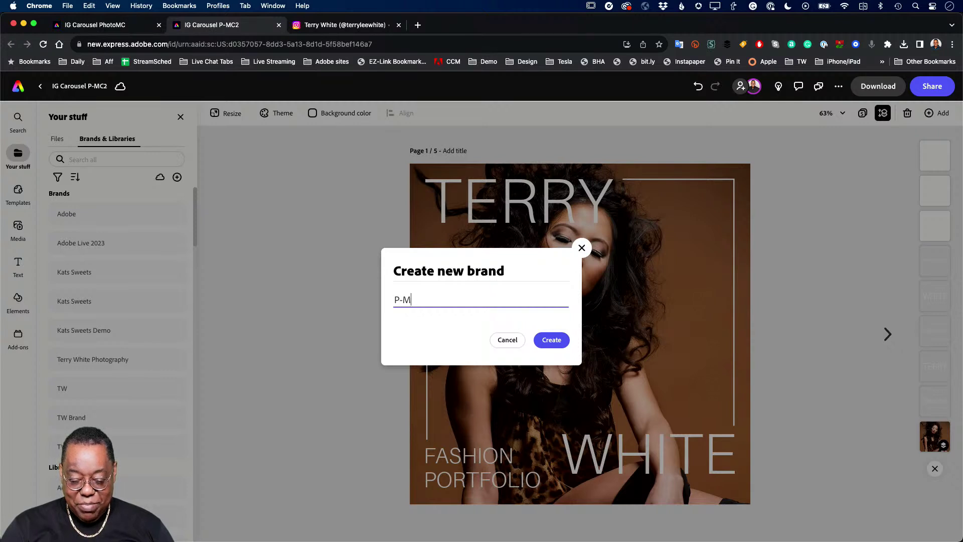
pyautogui.write('asterClass')
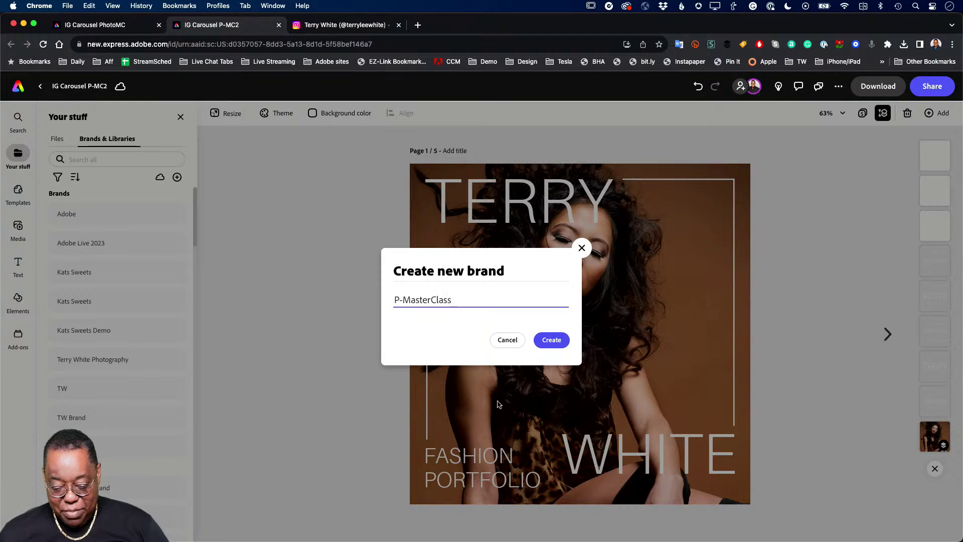
pyautogui.click(561, 341)
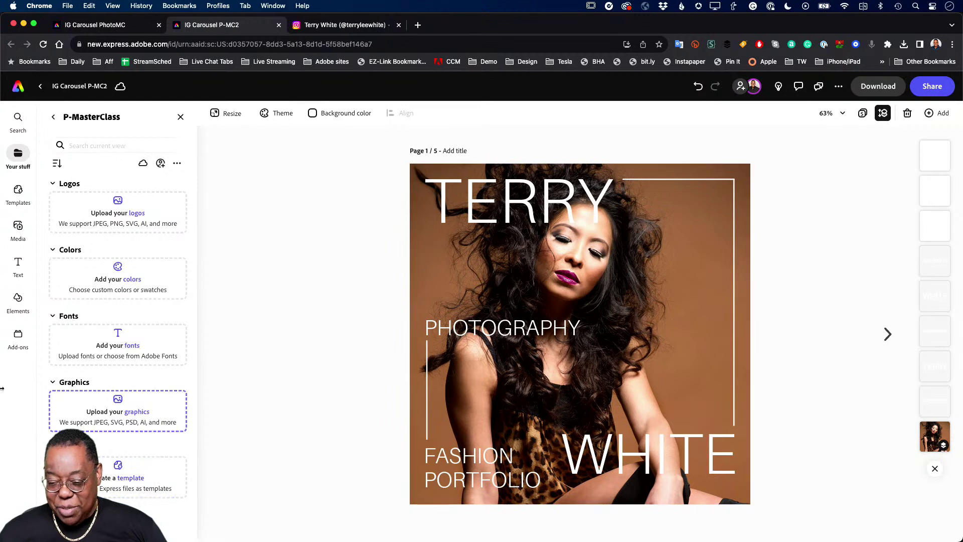
# Look at the Instagram sharing options for the design and close them without publishing.
pyautogui.click(932, 87)
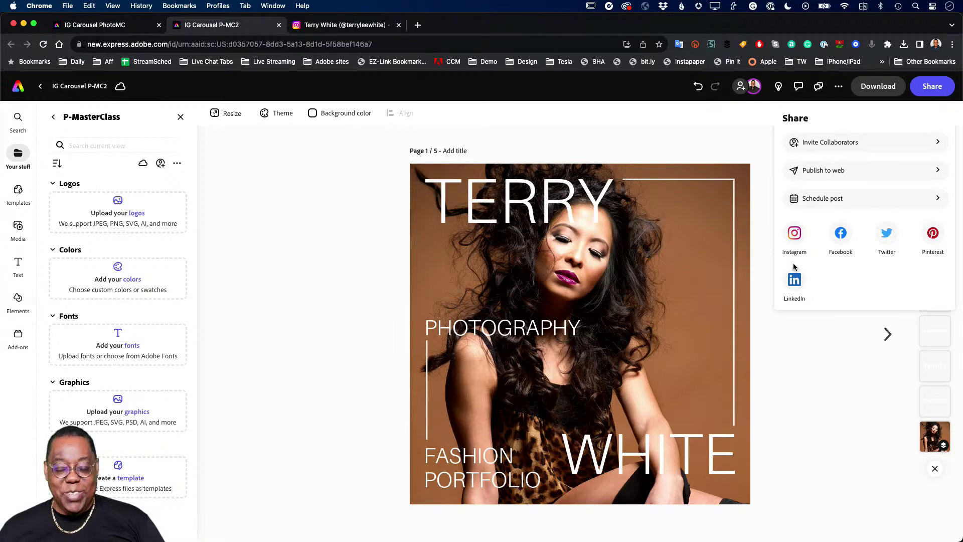
pyautogui.click(794, 232)
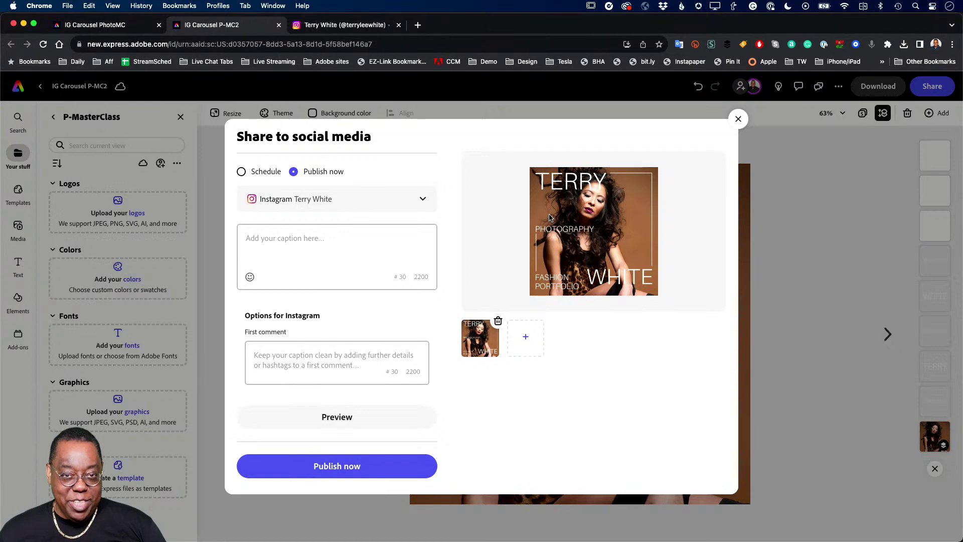
pyautogui.click(738, 120)
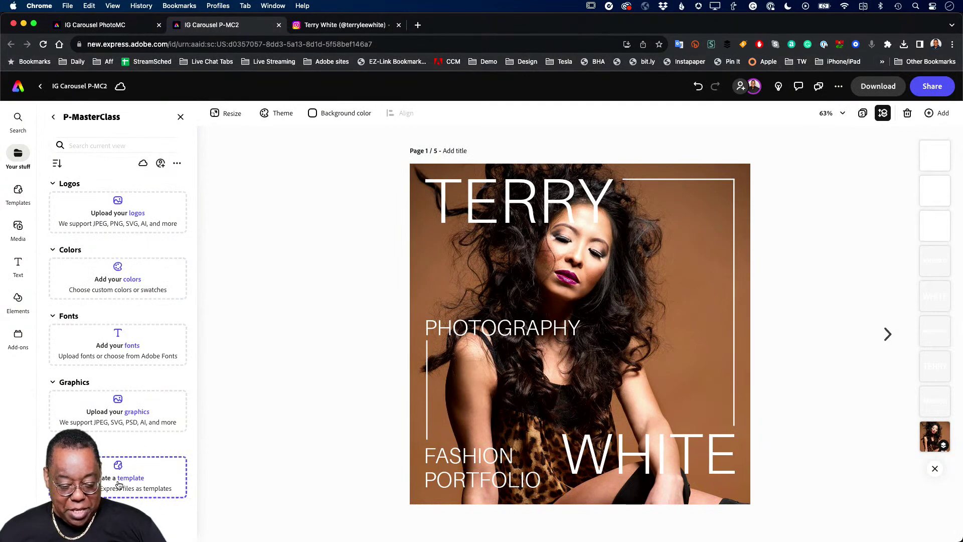
# Open the TWP brand and add its script-style primary logo to page 1.
pyautogui.click(52, 119)
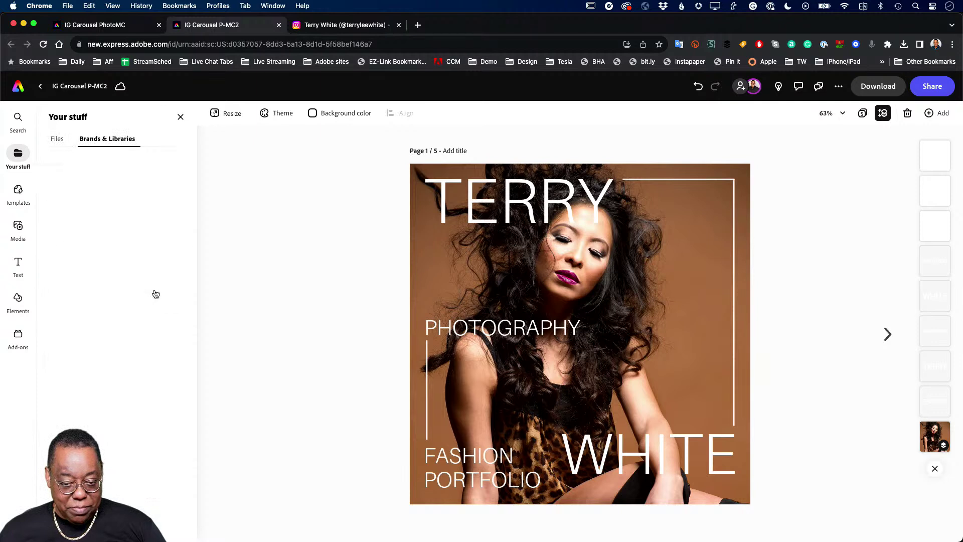
pyautogui.click(104, 388)
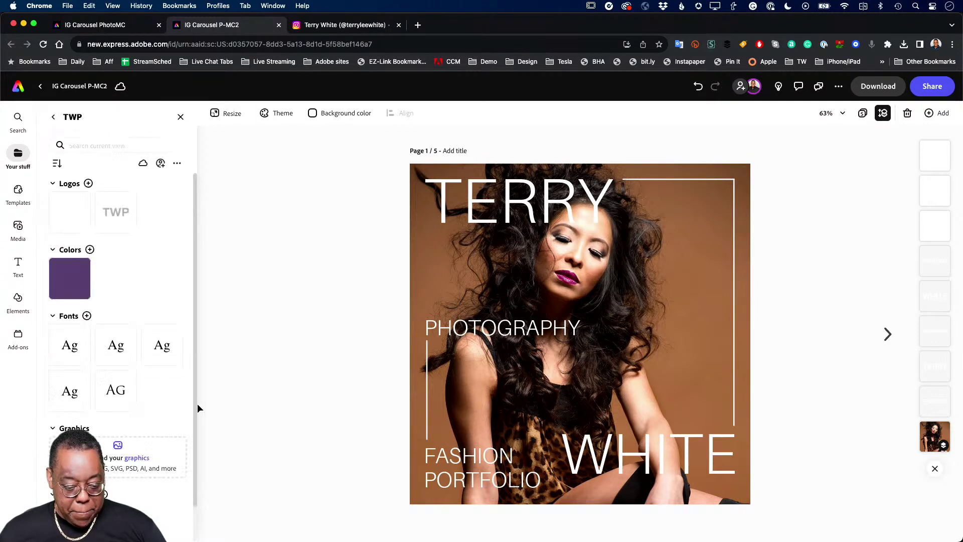
pyautogui.moveTo(80, 262)
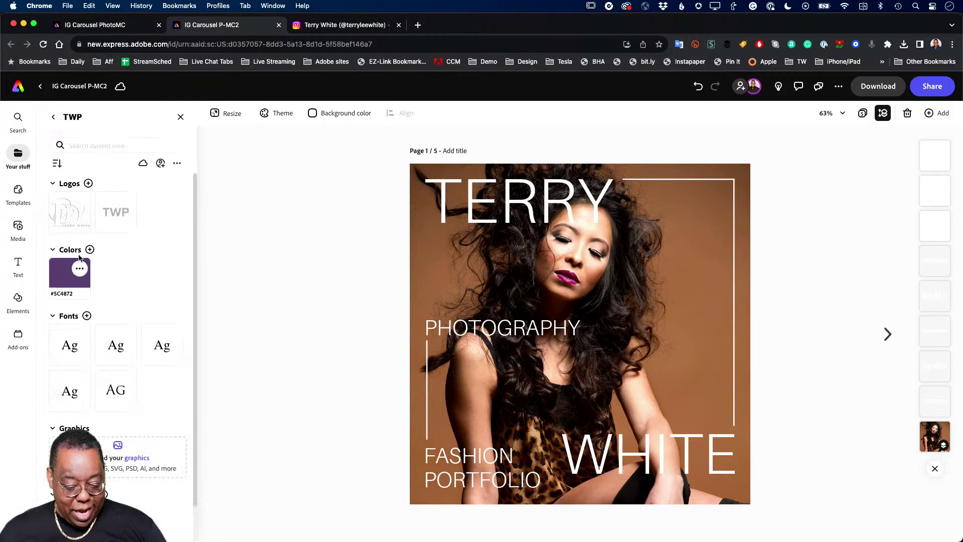
pyautogui.click(69, 214)
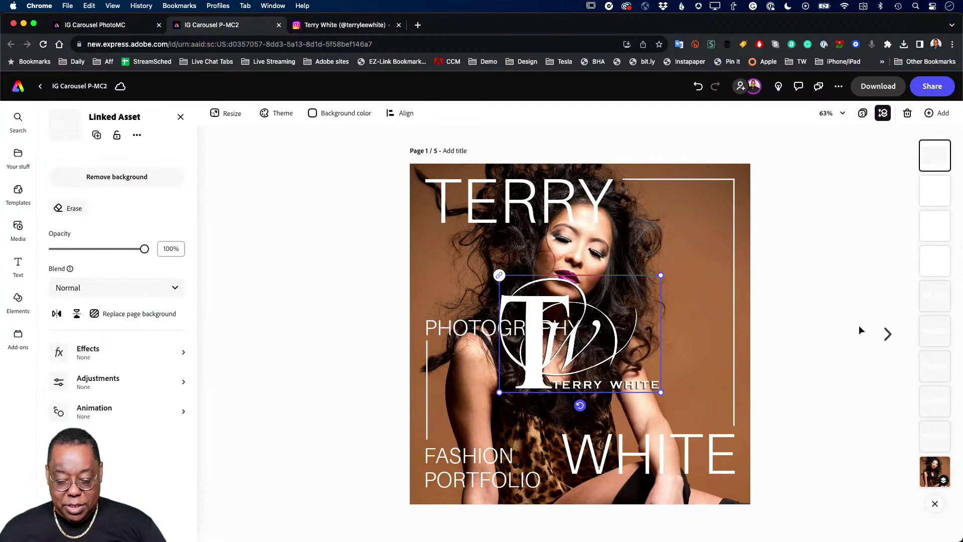
# Shrink the logo, place it just above the FASHION PORTFOLIO text and lower its opacity to 38%.
pyautogui.moveTo(661, 275); pyautogui.dragTo(442, 424)
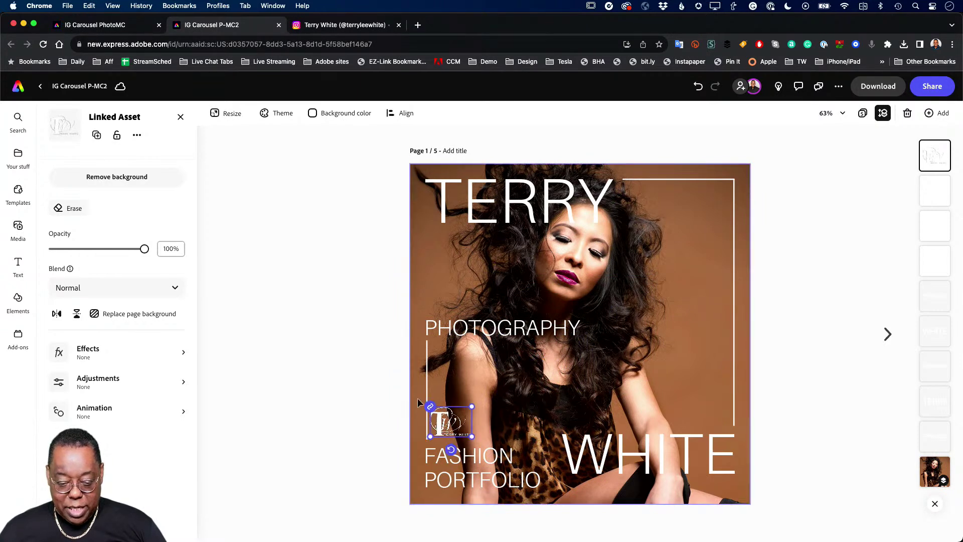
pyautogui.moveTo(145, 250); pyautogui.dragTo(87, 256)
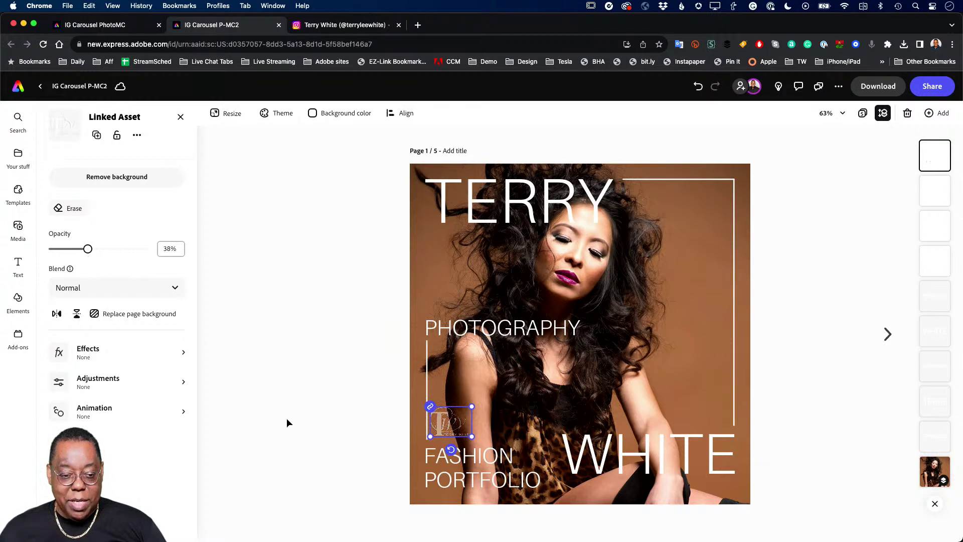
pyautogui.click(278, 387)
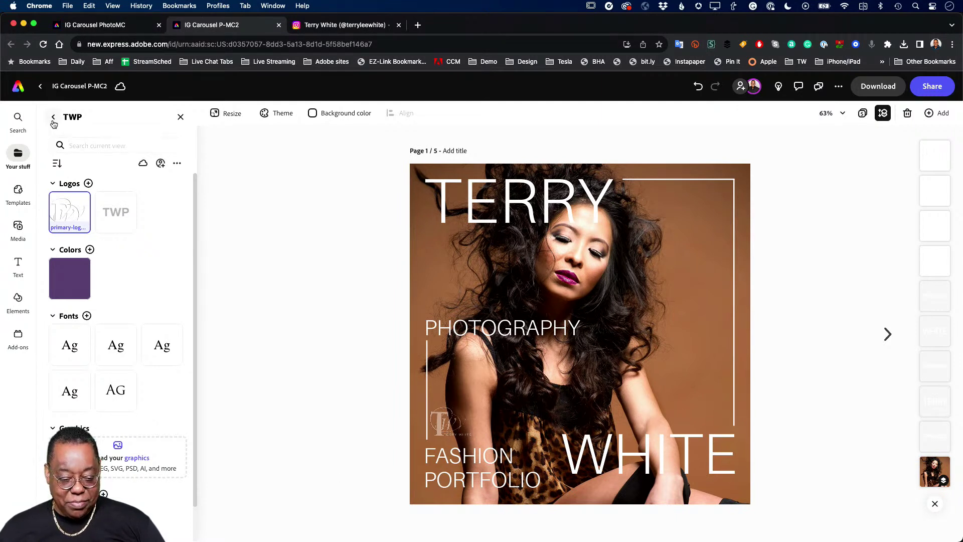
# Return to the home page and start duplicating the recent carousel project IG Carousel P-MC2.
pyautogui.click(41, 87)
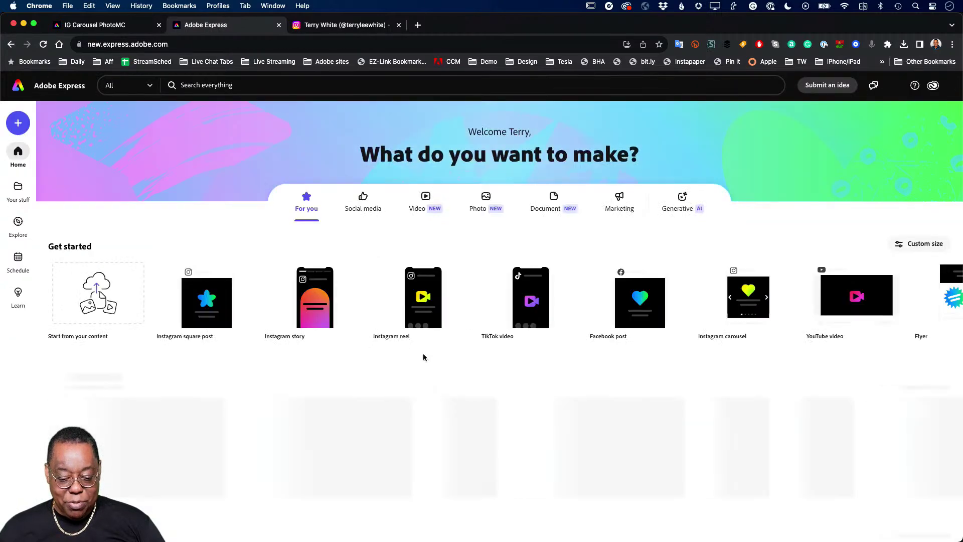
pyautogui.scroll(-5, 303, 421)
pyautogui.scroll(-4, 305, 420)
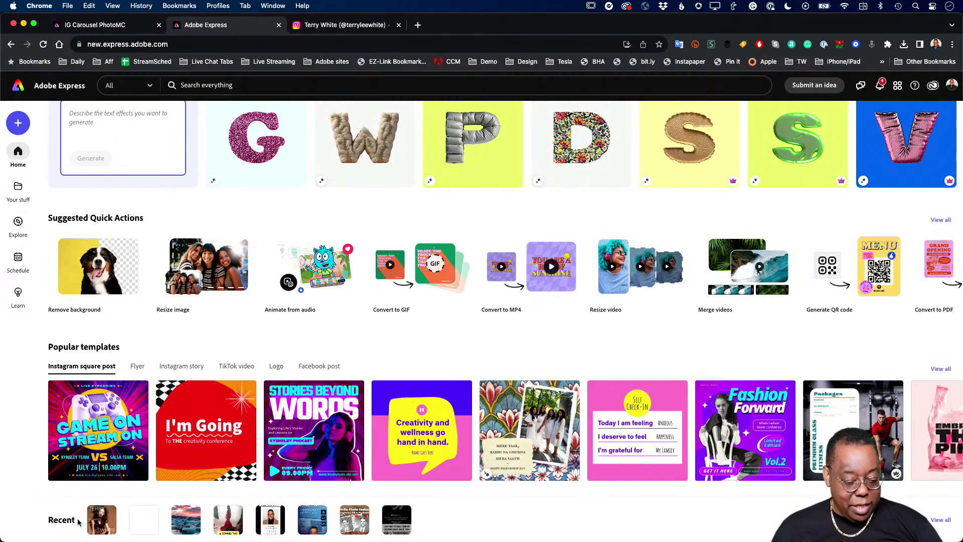
pyautogui.click(110, 513)
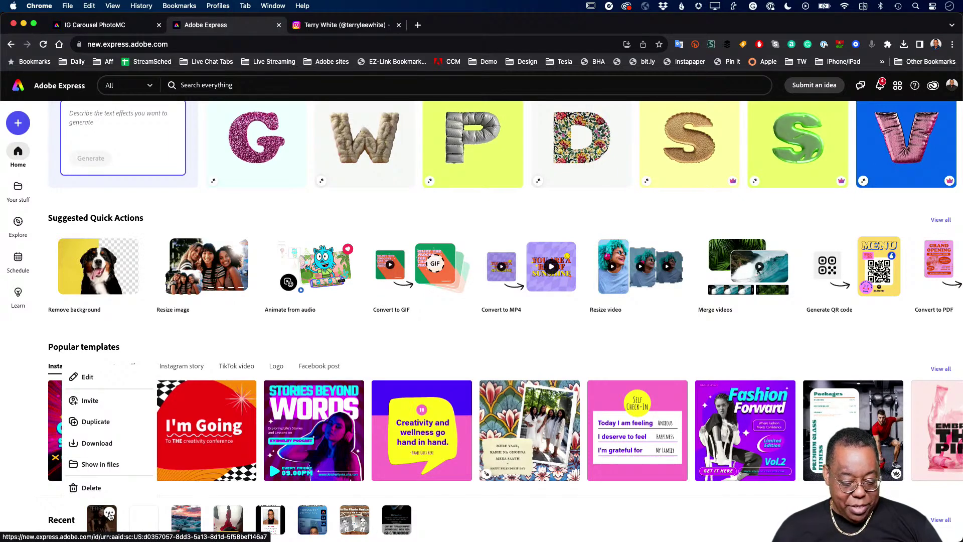
pyautogui.click(100, 422)
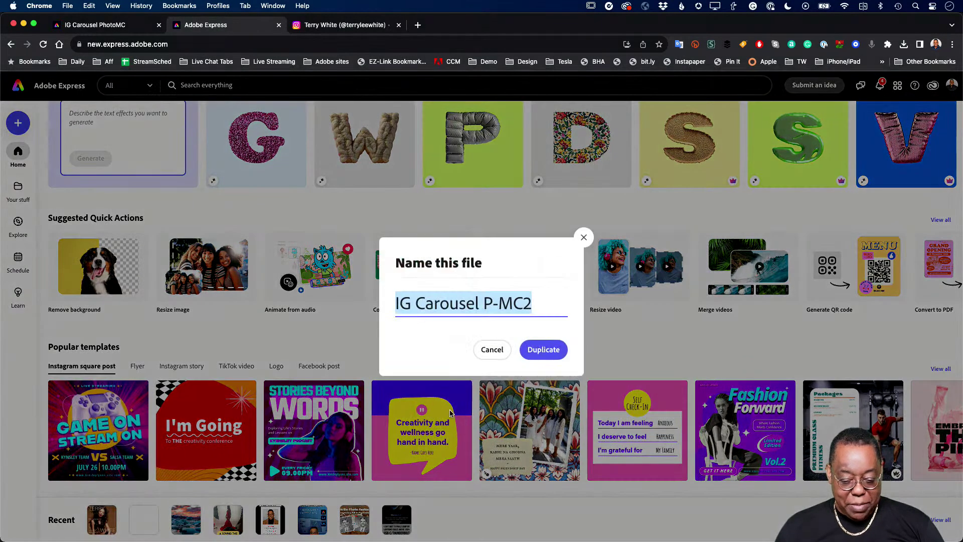
# Name the copy Fashion TWP Story and create the duplicate.
pyautogui.click(541, 307)
pyautogui.moveTo(541, 307); pyautogui.dragTo(386, 307)
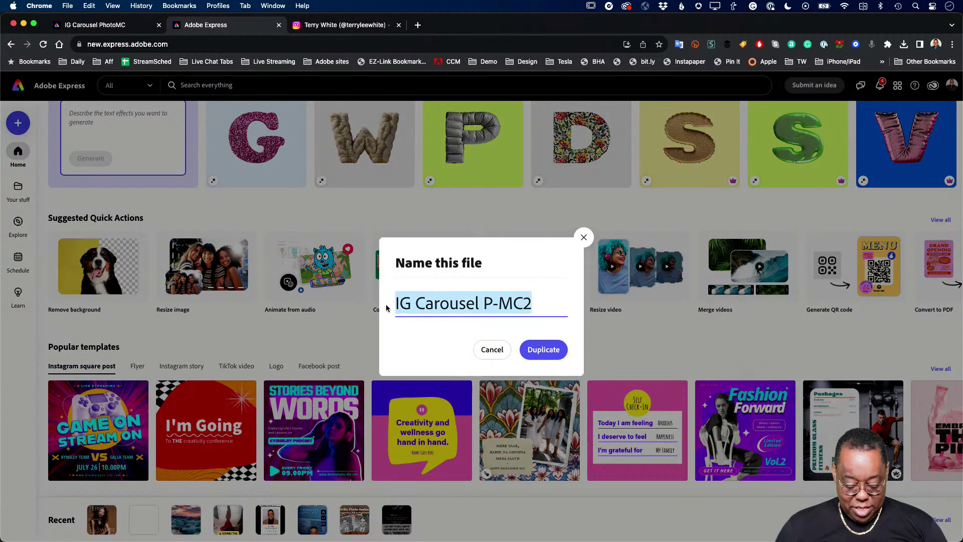
pyautogui.write('Fasho')
pyautogui.press('BackSpace')
pyautogui.write('ion RTW')
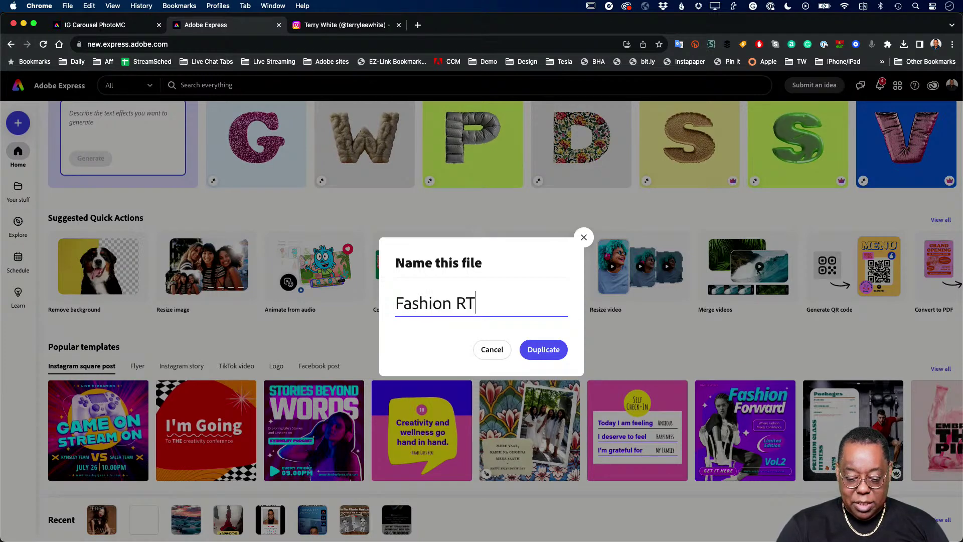
pyautogui.press('BackSpace')
pyautogui.press('BackSpace')
pyautogui.press('BackSpace')
pyautogui.write('TW')
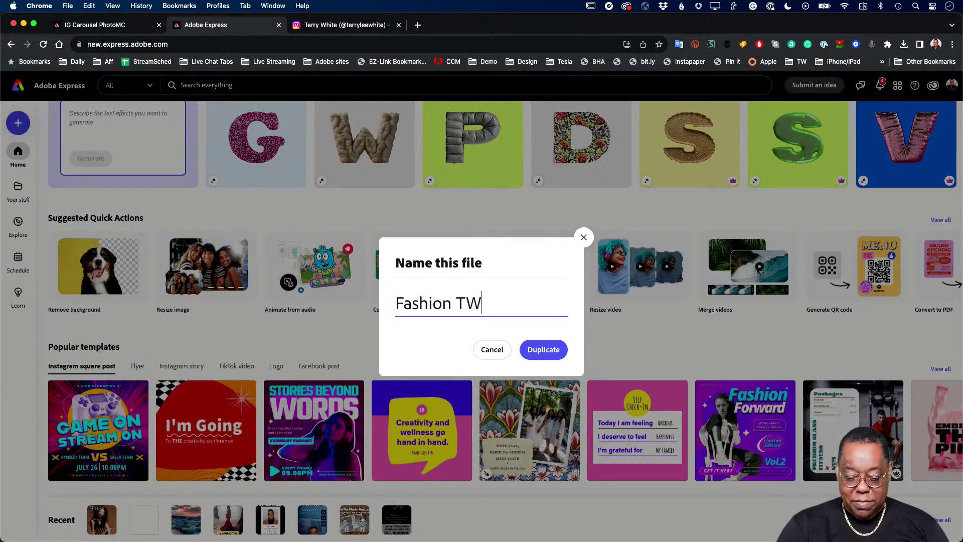
pyautogui.write('P Story')
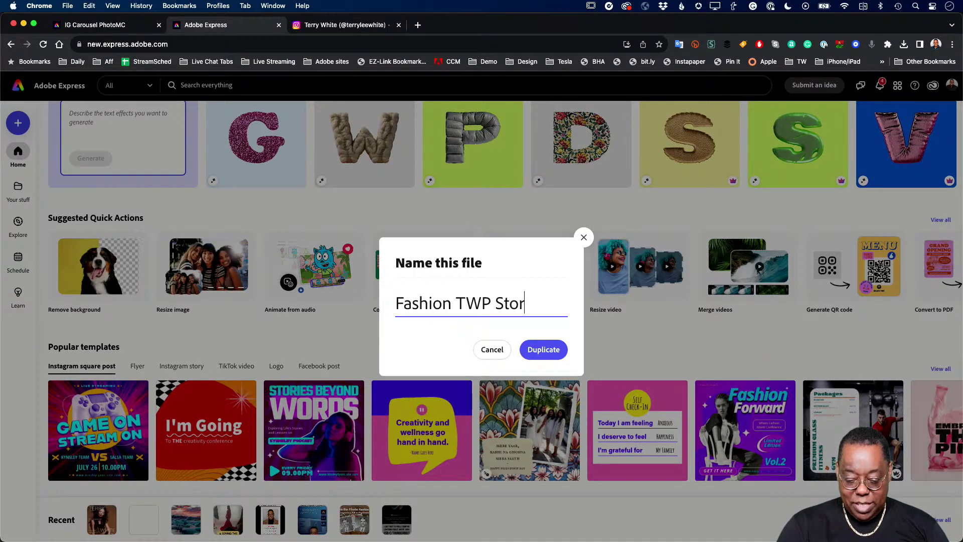
pyautogui.click(534, 352)
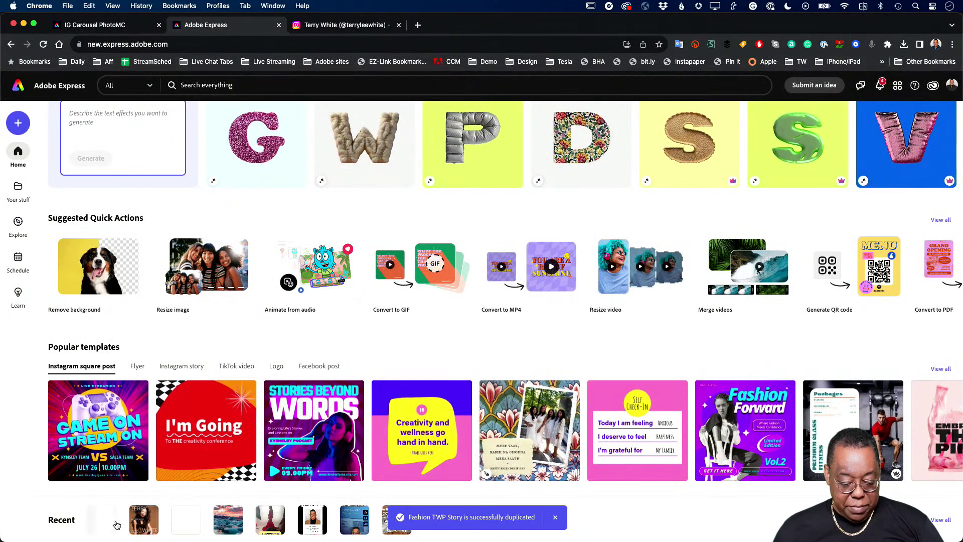
# Open the Fashion TWP Story project and resize page 1 to the Instagram story format.
pyautogui.moveTo(98, 526)
pyautogui.moveTo(134, 523)
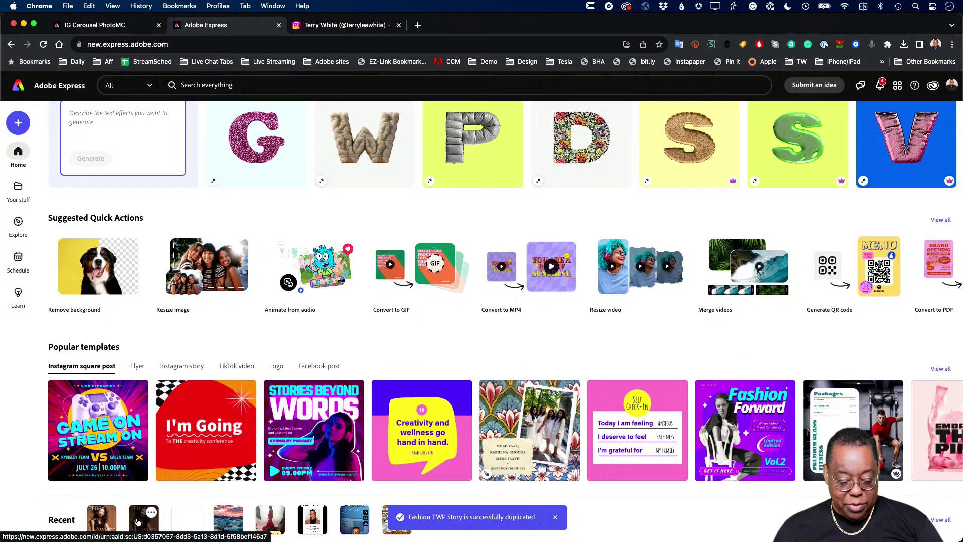
pyautogui.click(104, 521)
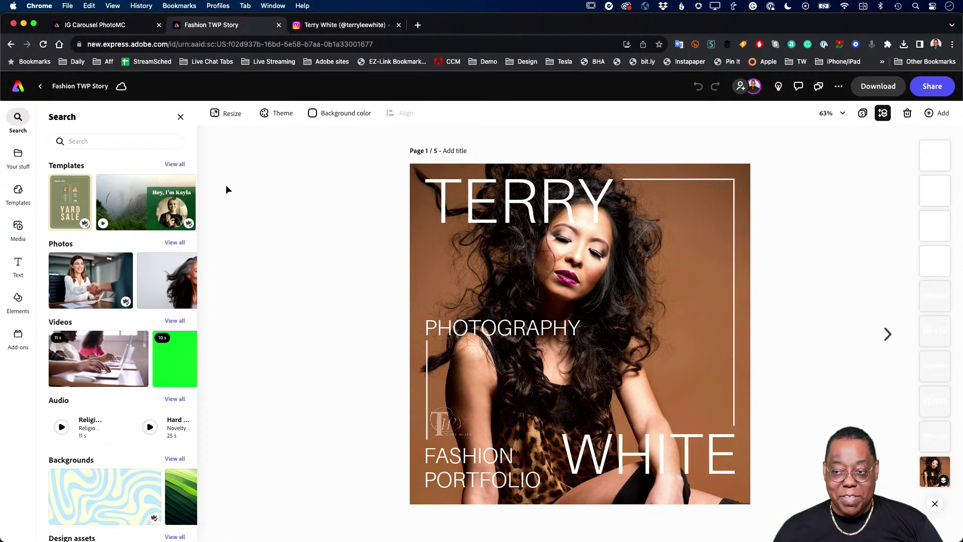
pyautogui.click(228, 119)
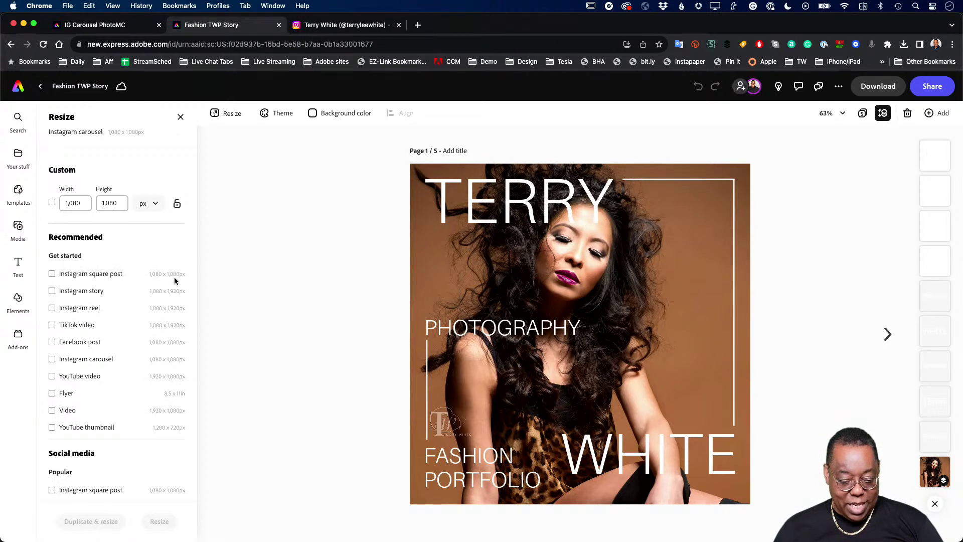
pyautogui.click(84, 290)
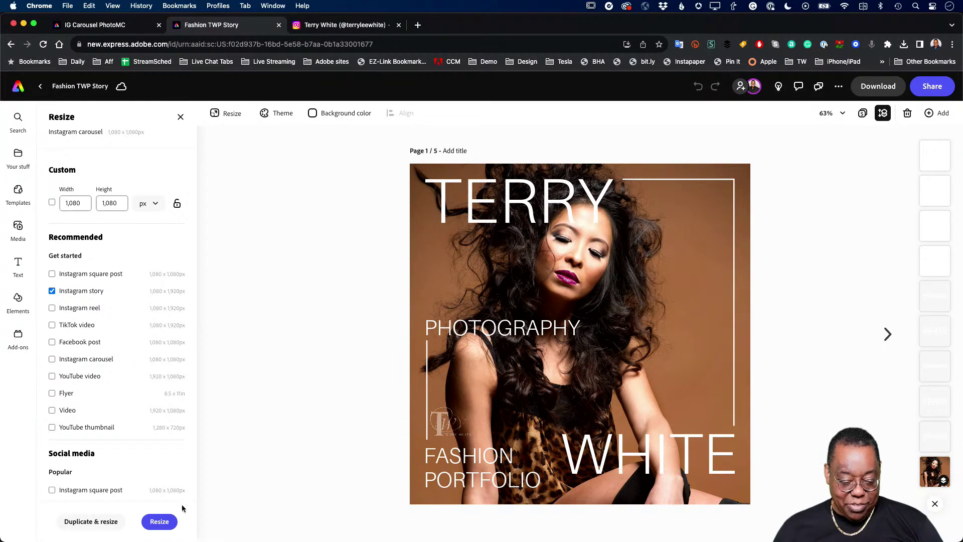
pyautogui.click(169, 525)
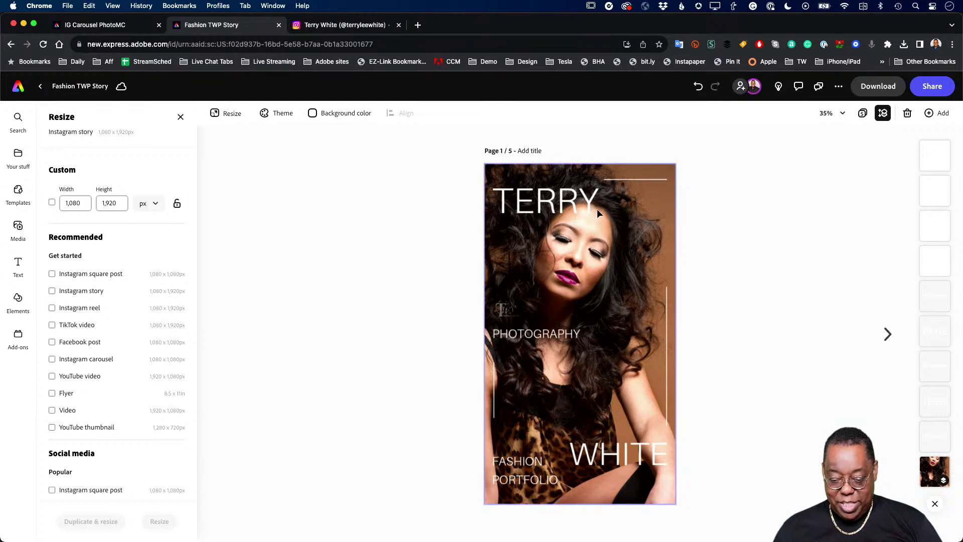
# Raise the first-name headline on page 1 to align with the upper line and move the logo just above FASHION PORTFOLIO.
pyautogui.click(564, 205)
pyautogui.moveTo(563, 204); pyautogui.dragTo(563, 192)
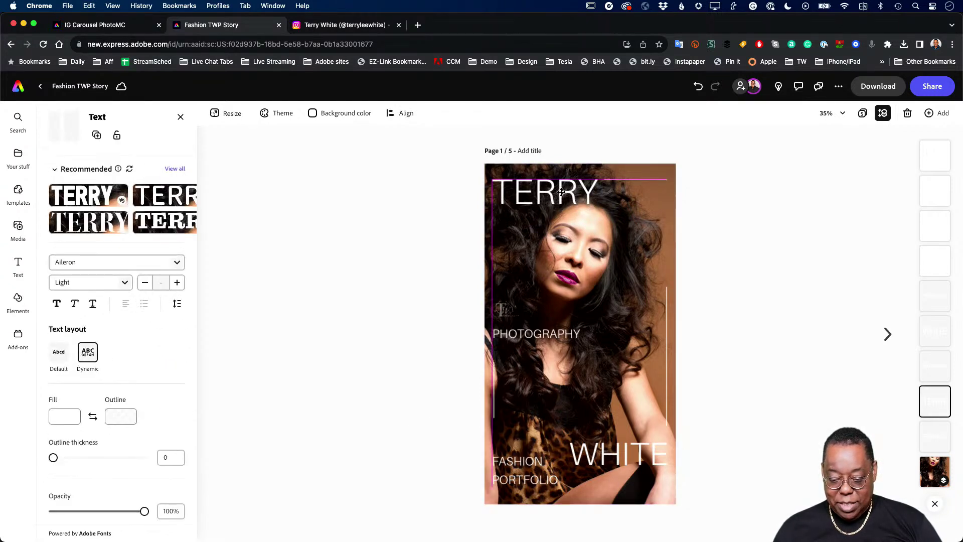
pyautogui.moveTo(508, 311); pyautogui.dragTo(501, 440)
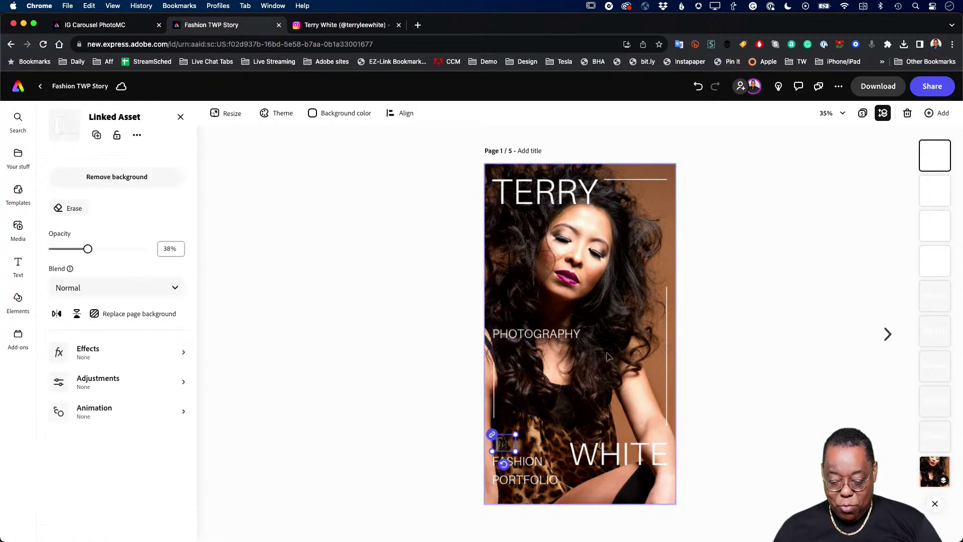
# Enlarge the PHOTOGRAPHY text, realign it with the left margin and raise the surname text level with the logo.
pyautogui.click(561, 334)
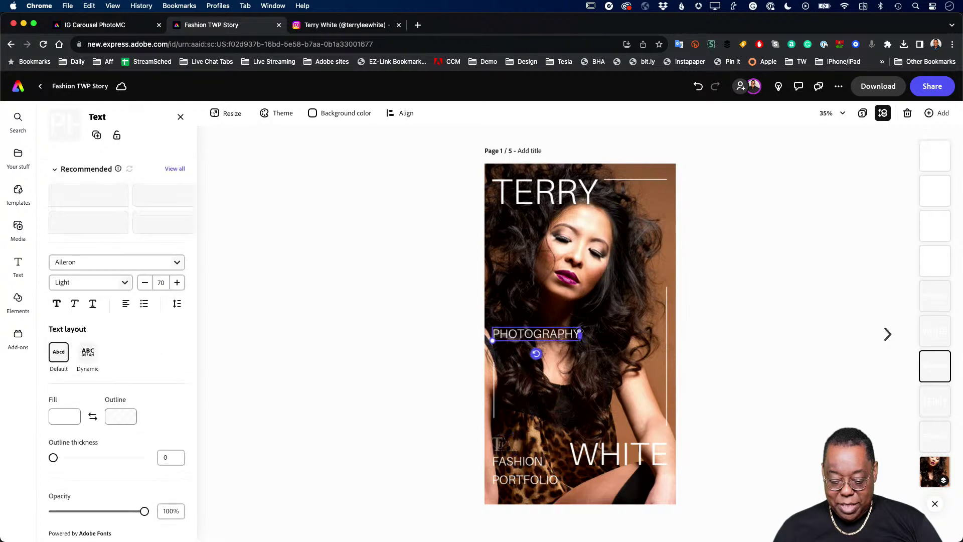
pyautogui.moveTo(490, 340); pyautogui.dragTo(455, 346)
pyautogui.moveTo(516, 339); pyautogui.dragTo(551, 335)
pyautogui.moveTo(604, 460)
pyautogui.mouseDown()
pyautogui.moveTo(597, 438)
pyautogui.moveTo(607, 447)
pyautogui.mouseUp()
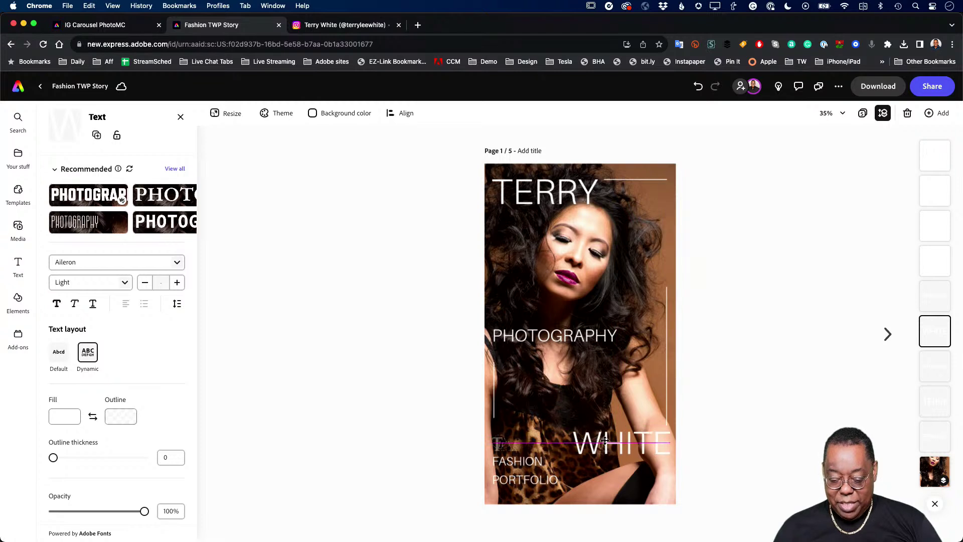
pyautogui.click(733, 273)
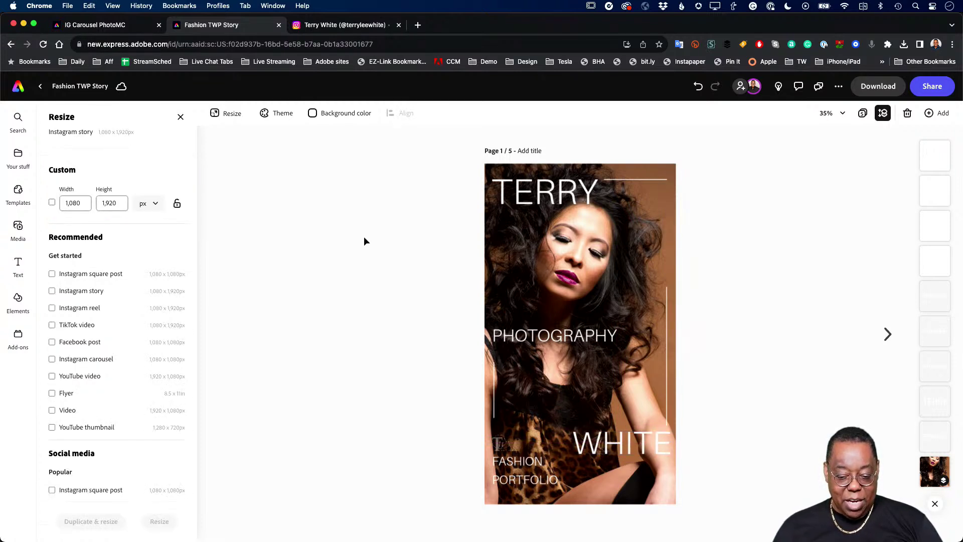
# Go to page 2 and select Instagram story and YouTube video as its resize formats.
pyautogui.click(887, 333)
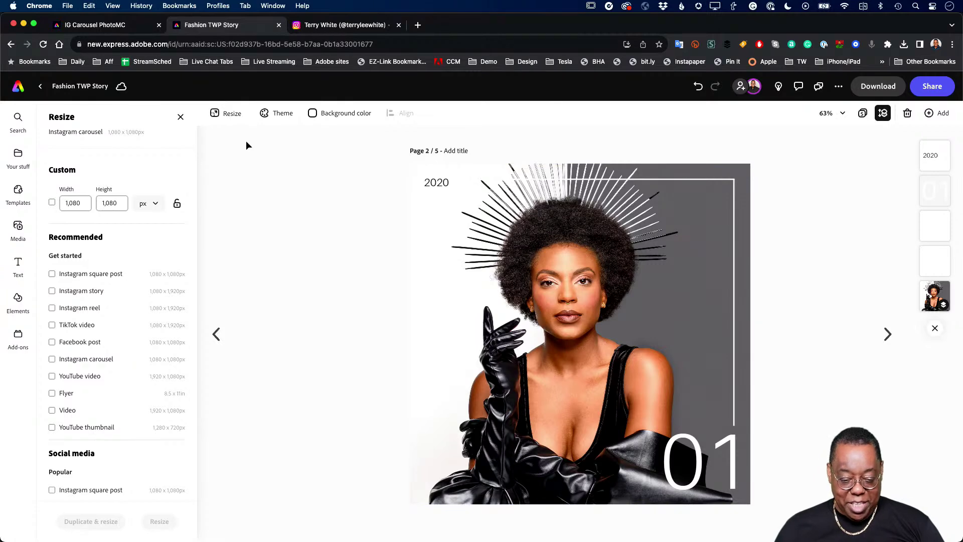
pyautogui.click(229, 113)
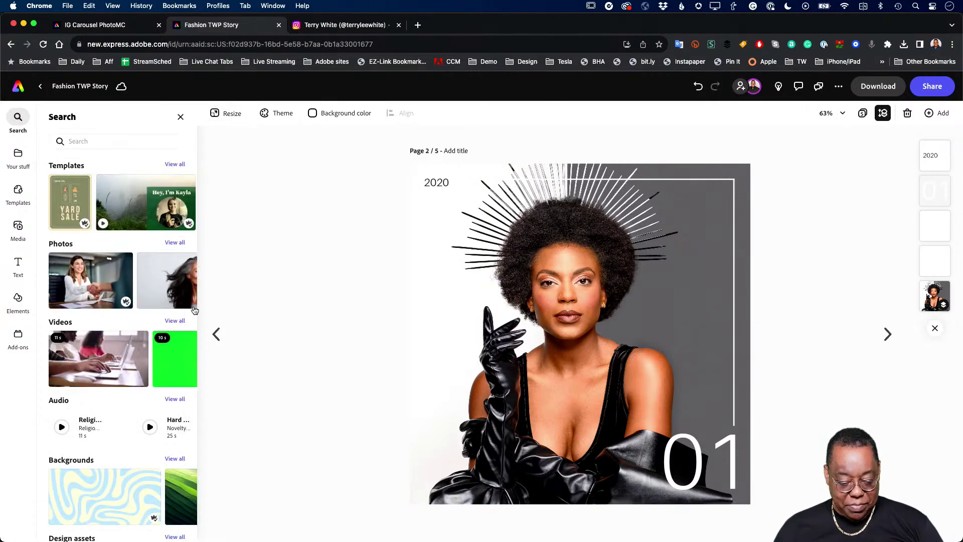
pyautogui.click(232, 115)
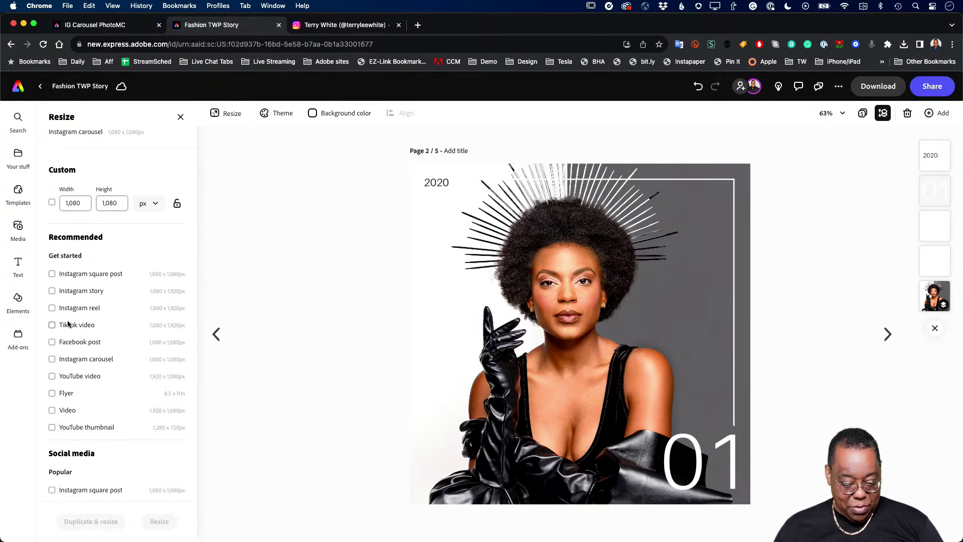
pyautogui.click(52, 290)
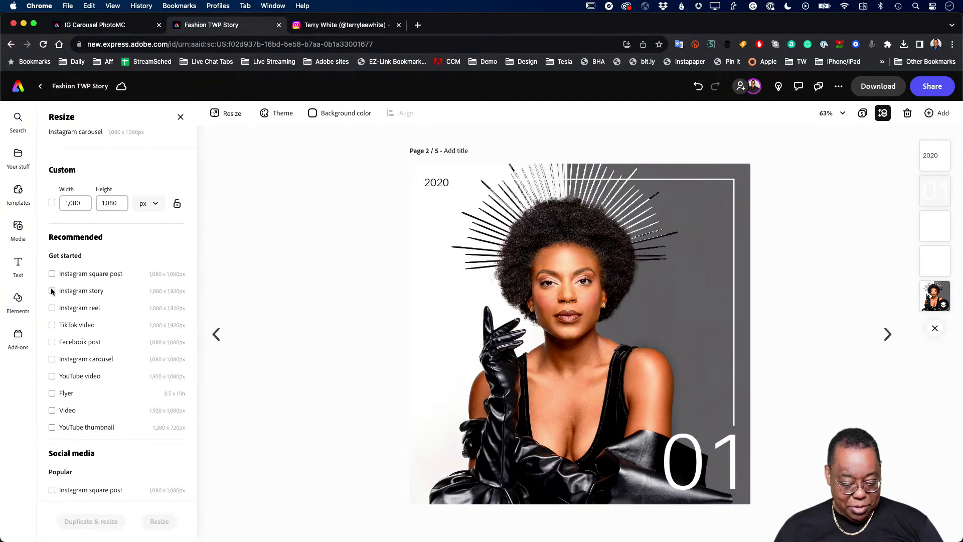
pyautogui.click(52, 376)
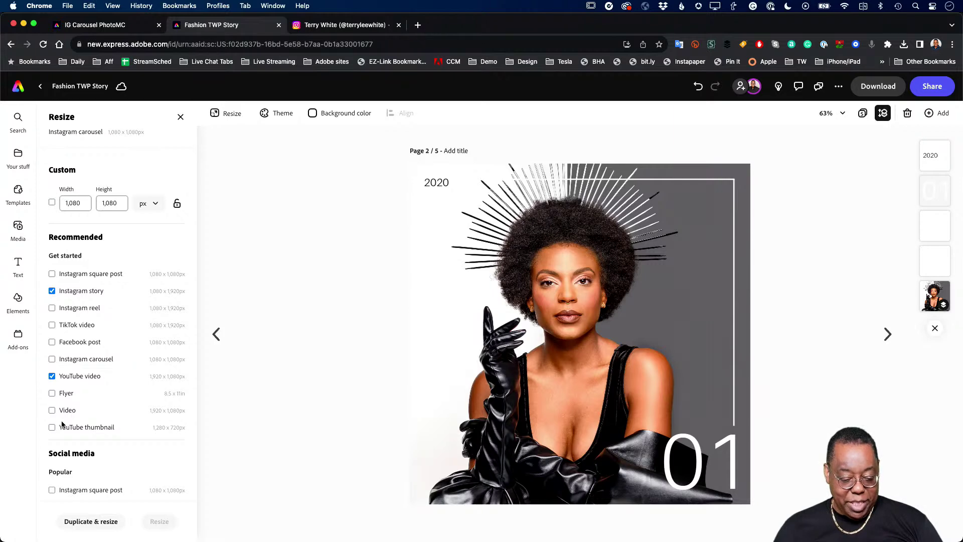
# Look through the available resize presets for social media, video, photo and print formats.
pyautogui.scroll(-4, 71, 424)
pyautogui.scroll(-20, 70, 424)
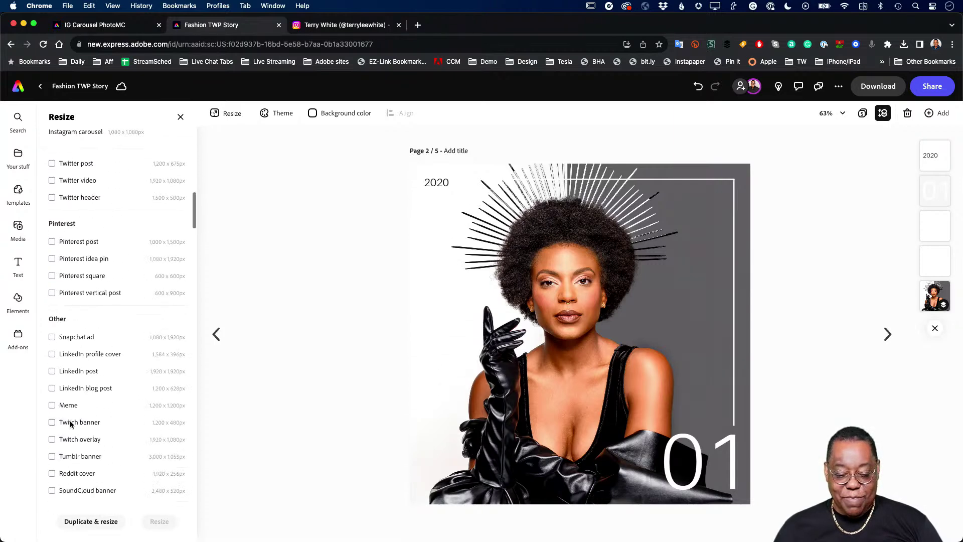
pyautogui.scroll(-20, 70, 424)
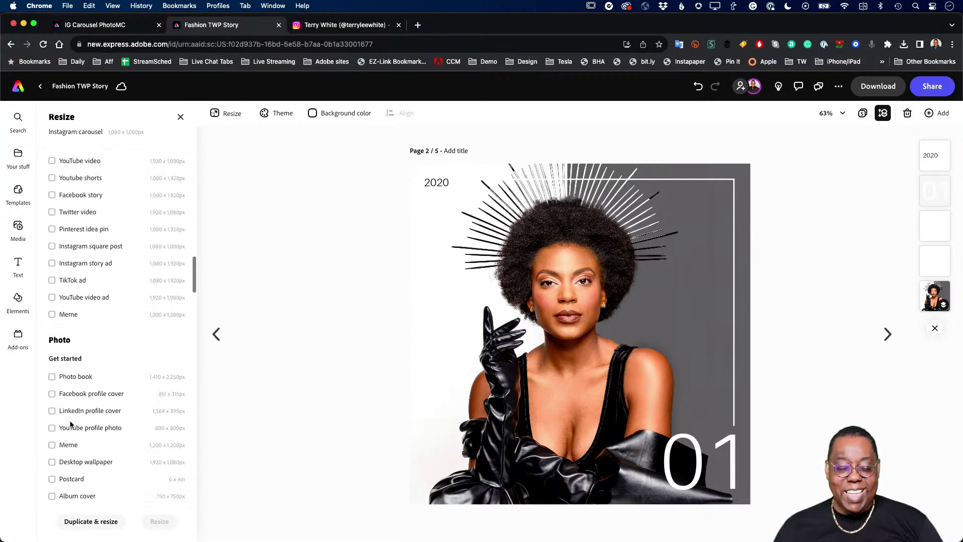
pyautogui.scroll(-20, 70, 424)
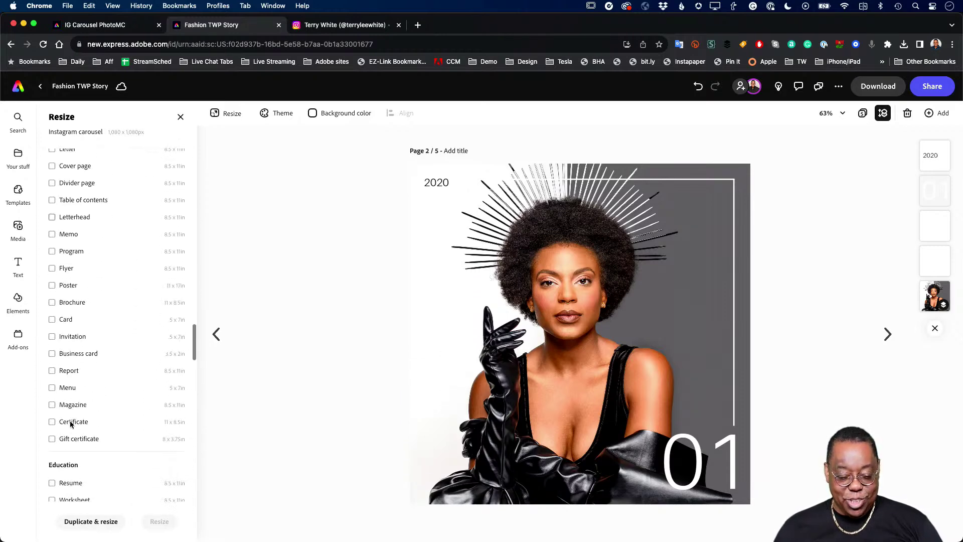
pyautogui.scroll(-4, 71, 424)
pyautogui.scroll(15, 70, 424)
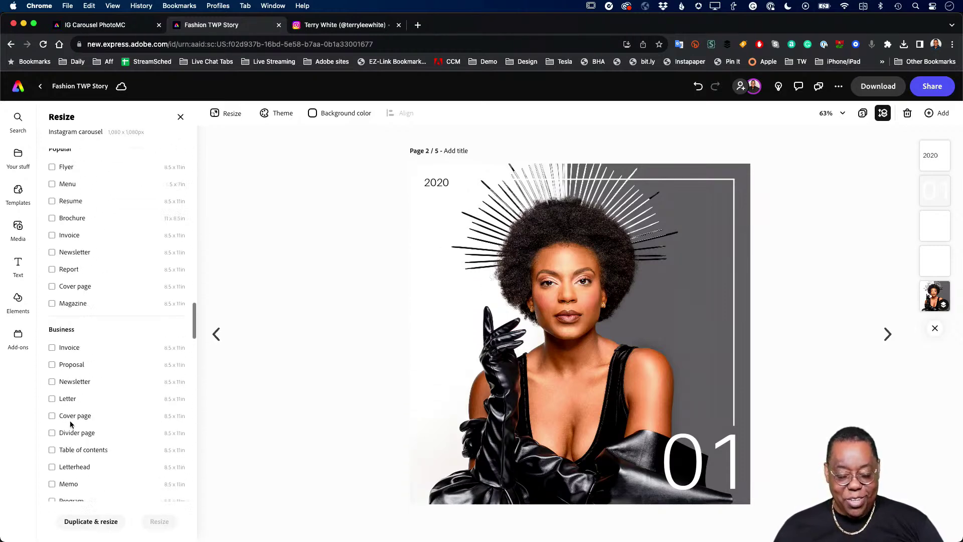
pyautogui.scroll(20, 71, 423)
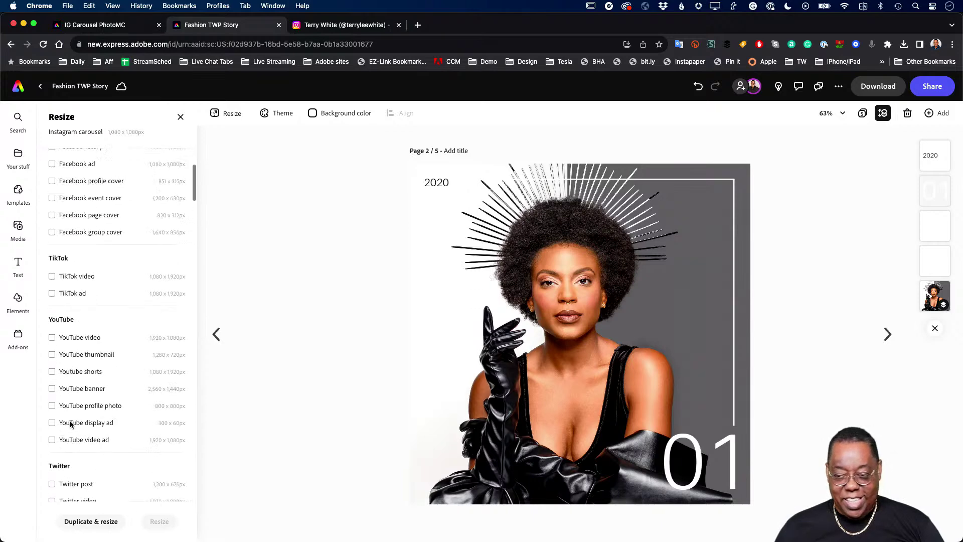
pyautogui.scroll(12, 71, 425)
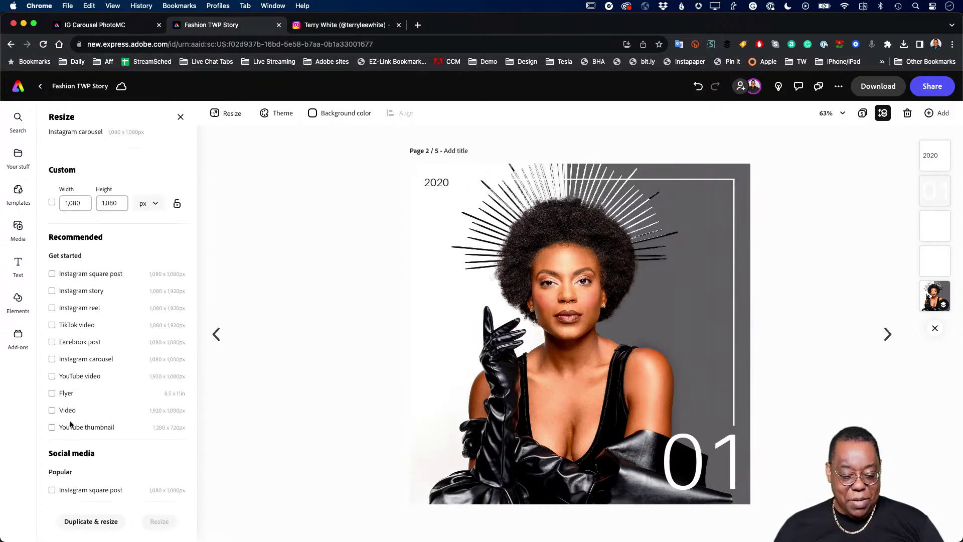
pyautogui.scroll(-5, 110, 405)
pyautogui.scroll(5, 110, 405)
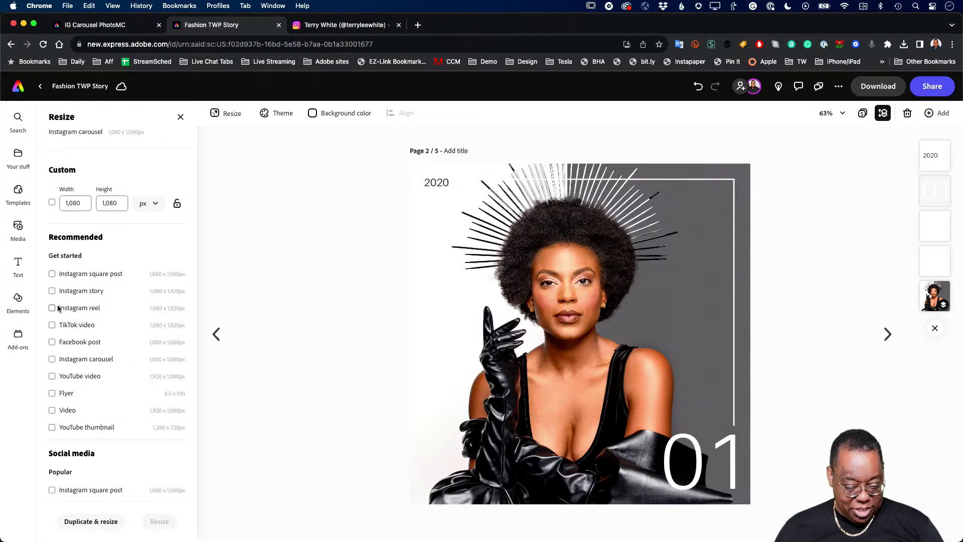
# Duplicate and resize page 2 into both Instagram story and YouTube video versions.
pyautogui.click(52, 291)
pyautogui.click(52, 376)
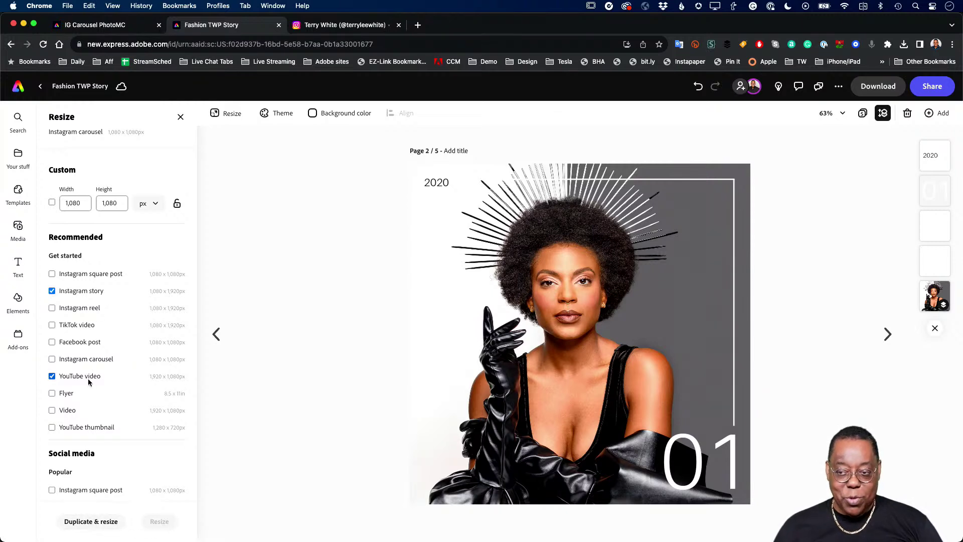
pyautogui.click(98, 524)
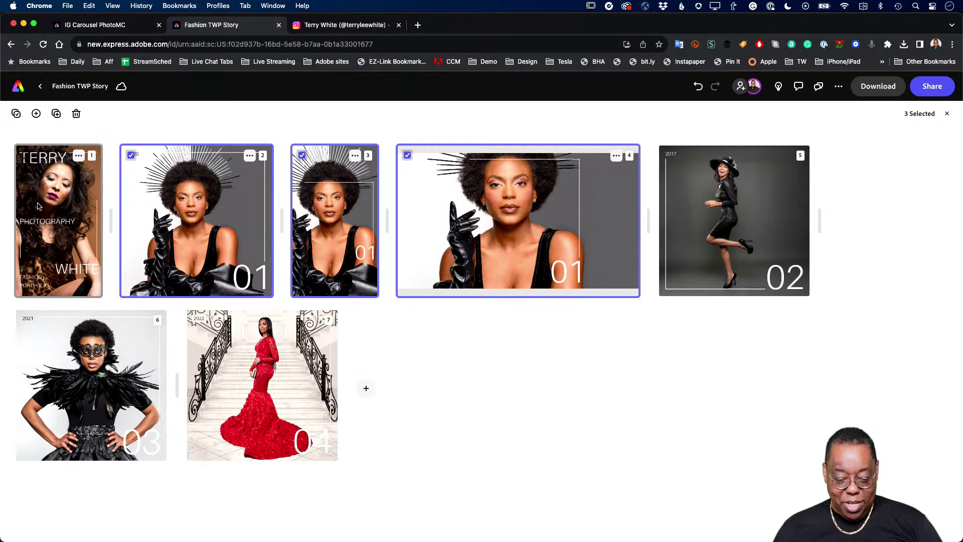
# Open the story version on page 3, nudge the 2020 label toward the left edge and shift the photo slightly right.
pyautogui.doubleClick(336, 224)
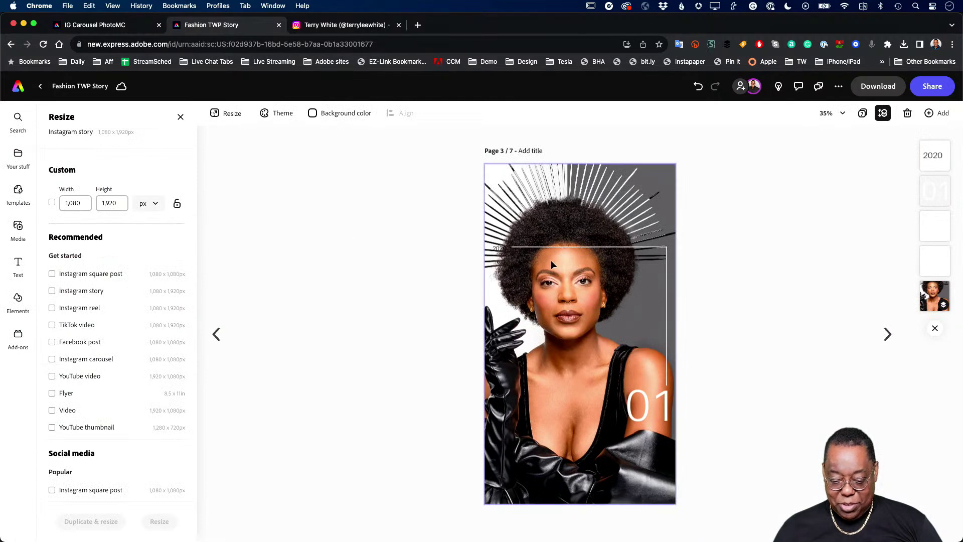
pyautogui.moveTo(501, 251)
pyautogui.mouseDown()
pyautogui.moveTo(511, 294)
pyautogui.moveTo(491, 300)
pyautogui.moveTo(497, 245)
pyautogui.mouseUp()
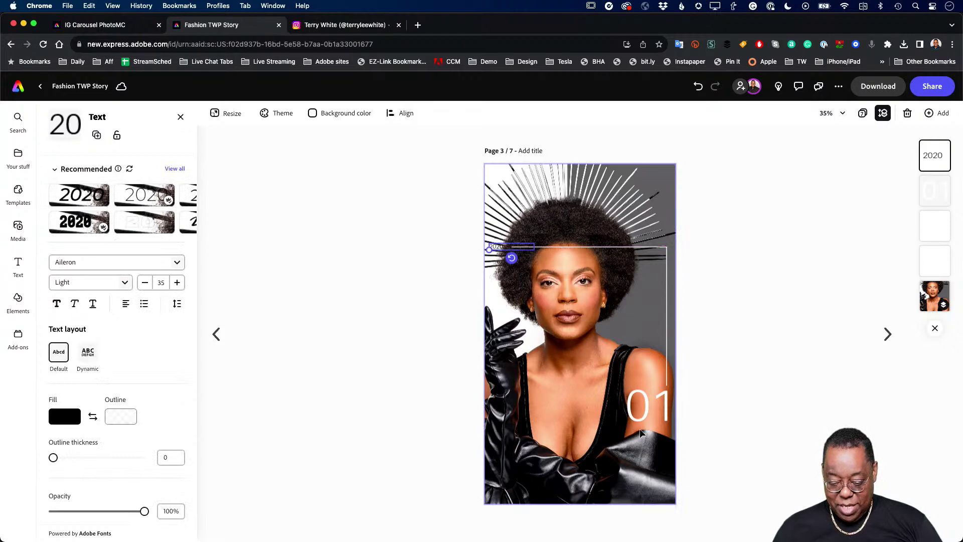
pyautogui.click(590, 357)
pyautogui.moveTo(590, 353)
pyautogui.mouseDown()
pyautogui.moveTo(580, 353)
pyautogui.moveTo(600, 352)
pyautogui.mouseUp()
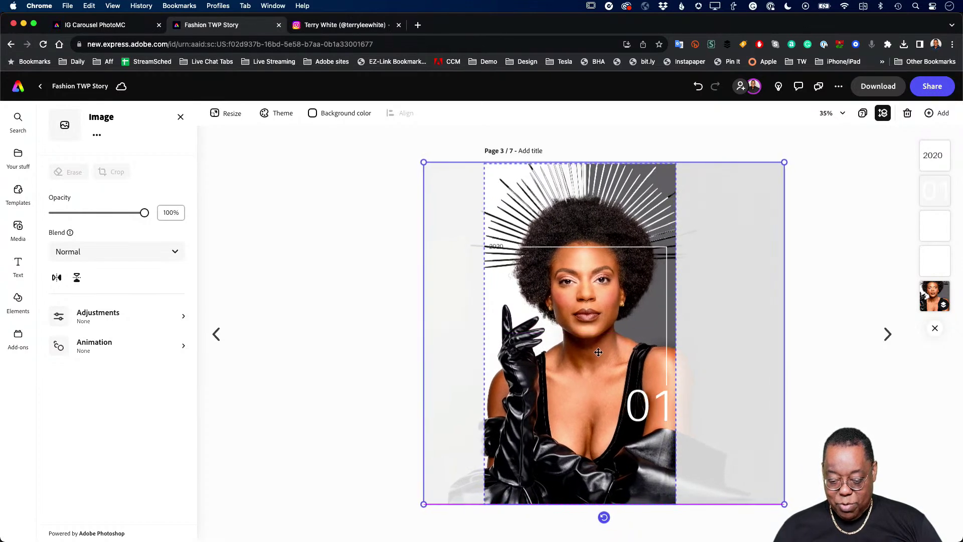
pyautogui.click(377, 304)
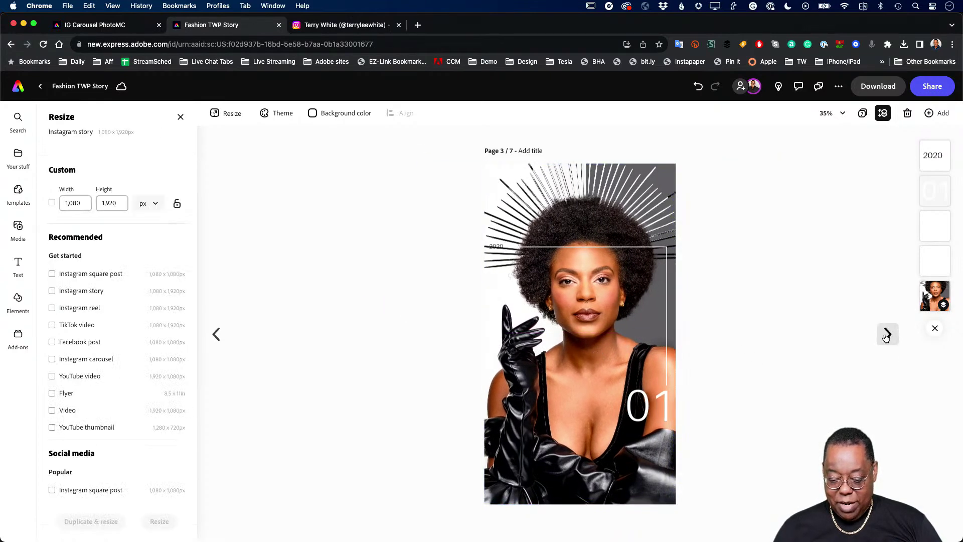
# Open the YouTube video version on page 4 and shift the photo down to show the woman's spiked headpiece.
pyautogui.click(887, 334)
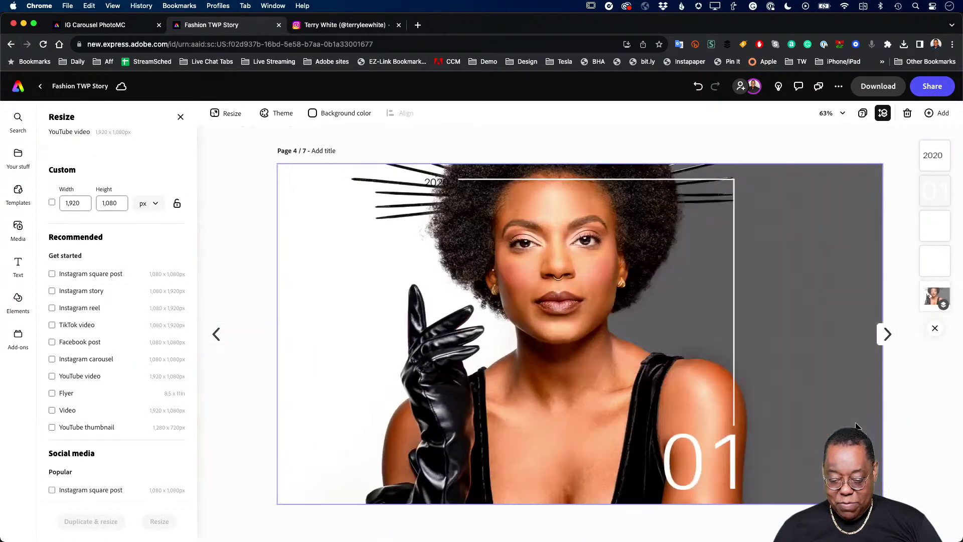
pyautogui.click(541, 300)
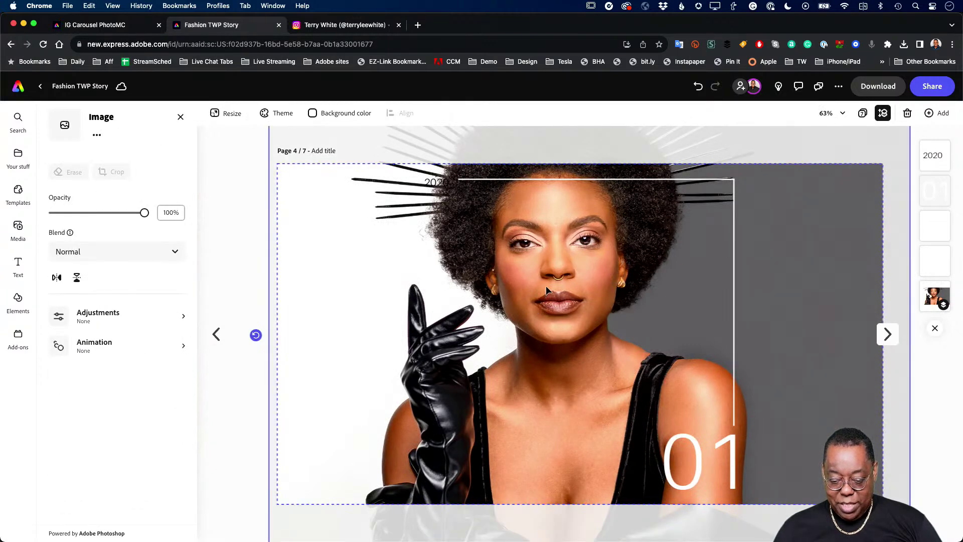
pyautogui.moveTo(546, 285); pyautogui.dragTo(549, 390)
pyautogui.moveTo(439, 180)
pyautogui.mouseDown()
pyautogui.moveTo(392, 181)
pyautogui.moveTo(465, 185)
pyautogui.moveTo(446, 185)
pyautogui.mouseUp()
pyautogui.click(245, 206)
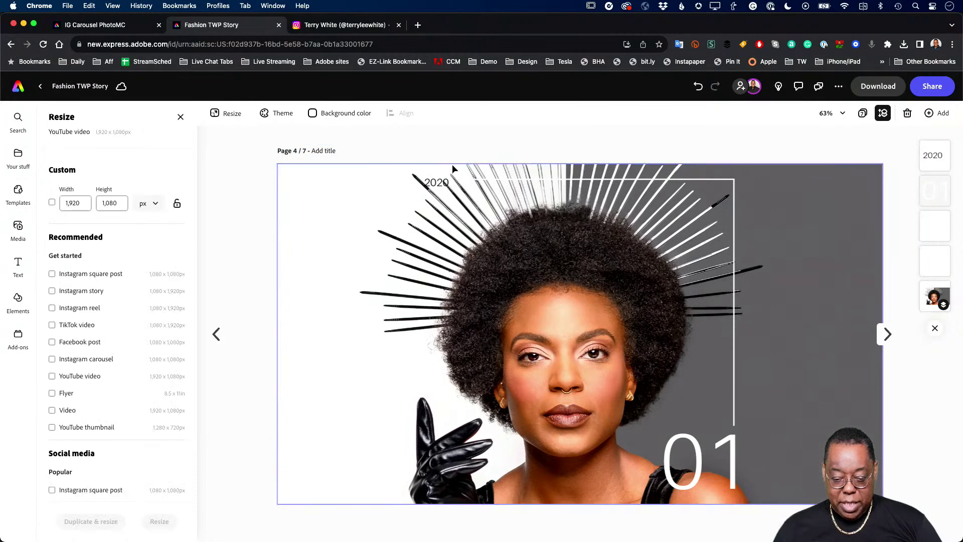
# Move page 4's 2020 label toward the photo's left edge and extend the horizontal line's left end toward it.
pyautogui.click(443, 183)
pyautogui.moveTo(413, 186); pyautogui.dragTo(324, 180)
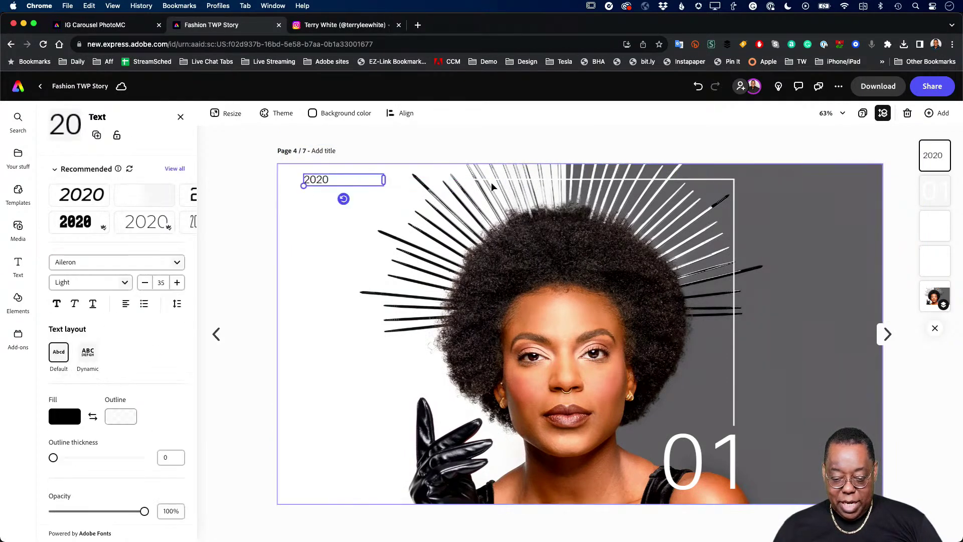
pyautogui.click(459, 179)
pyautogui.moveTo(460, 179); pyautogui.dragTo(336, 179)
# Shift page 4's vertical line toward the photo's right edge and extend the horizontal line to meet its upper end.
pyautogui.click(733, 328)
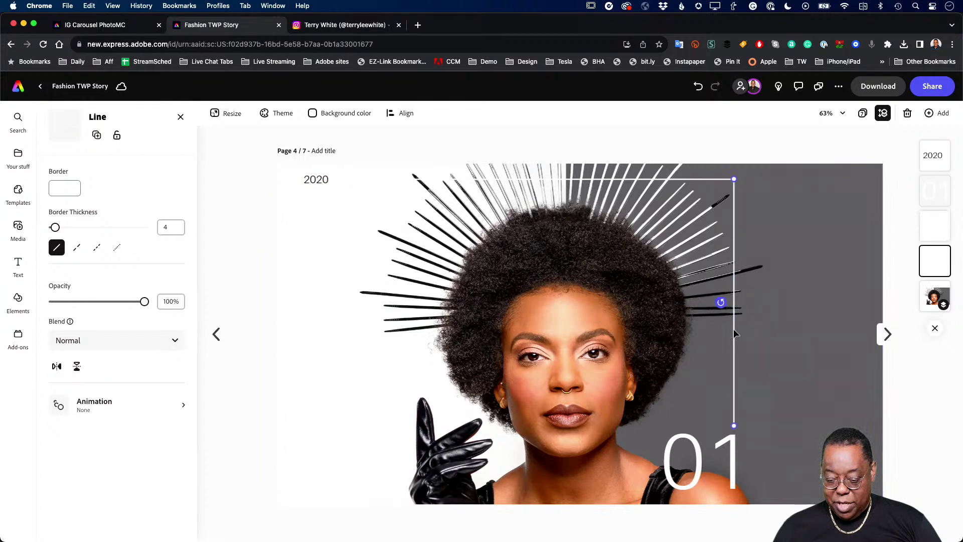
pyautogui.moveTo(733, 329); pyautogui.dragTo(851, 328)
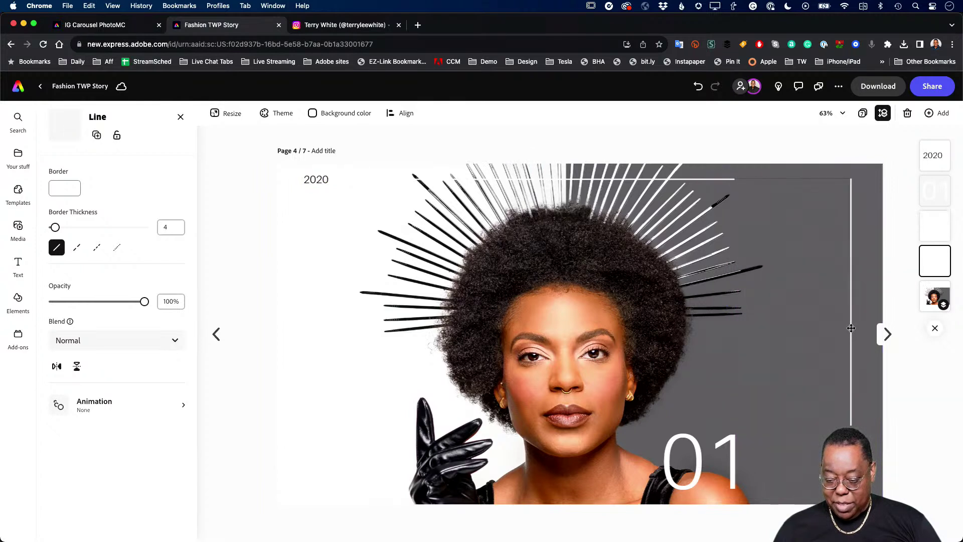
pyautogui.click(731, 179)
pyautogui.moveTo(735, 179); pyautogui.dragTo(852, 179)
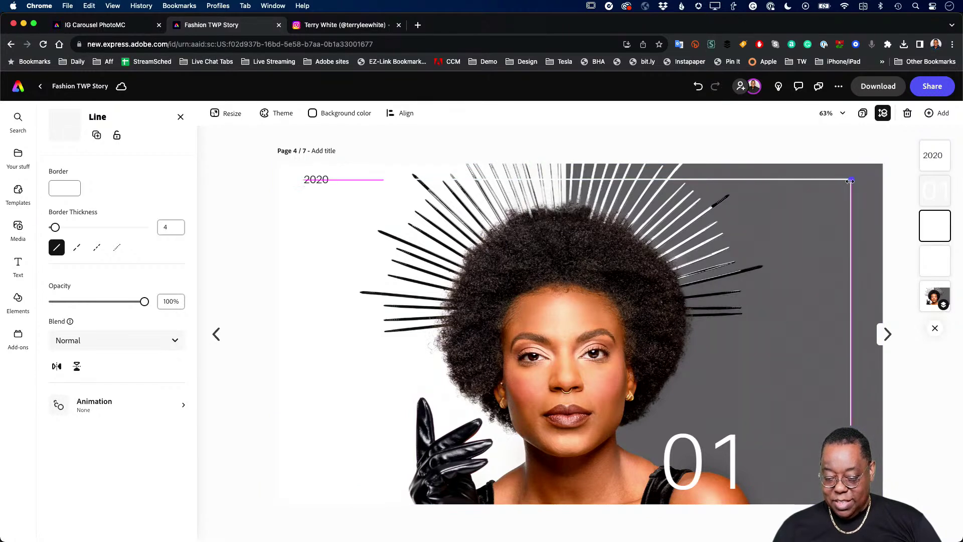
# Move page 4's 01 number toward the lower-right corner, beneath the vertical line.
pyautogui.click(738, 440)
pyautogui.click(713, 465)
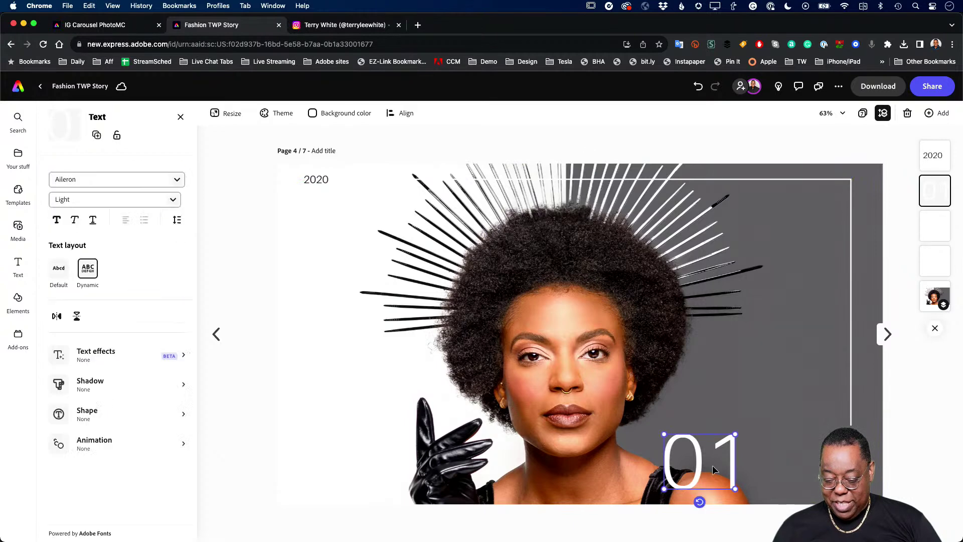
pyautogui.moveTo(709, 465); pyautogui.dragTo(827, 465)
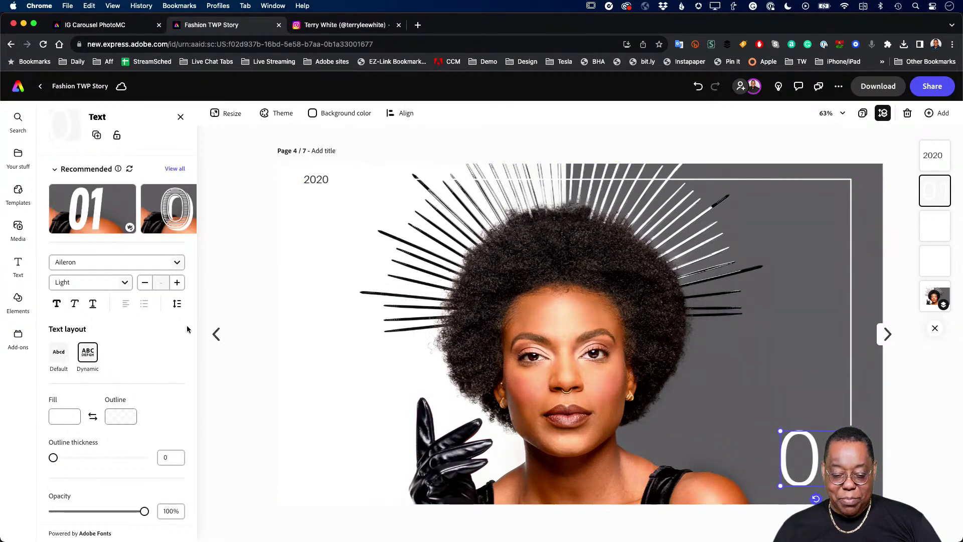
pyautogui.click(235, 277)
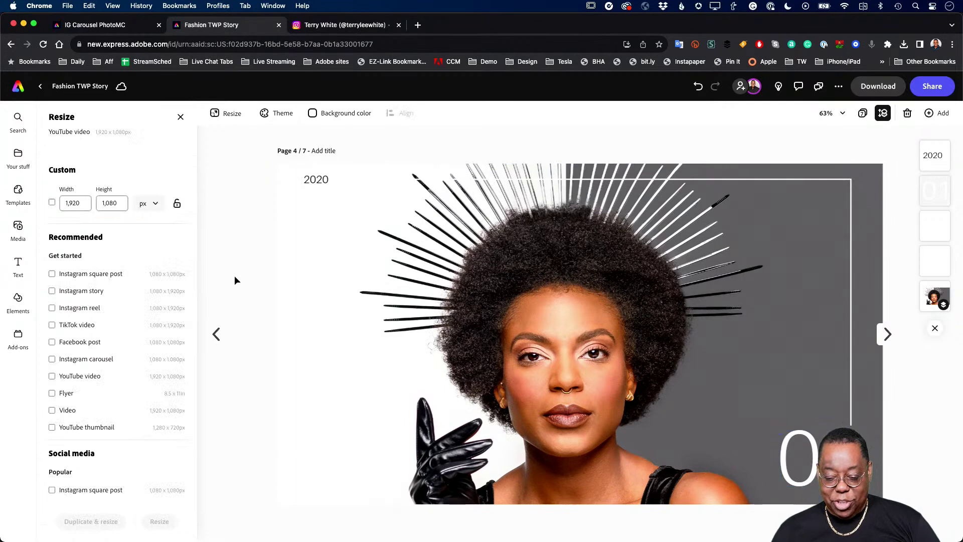
# Compare with page 2, then raise the horizontal line on story page 3 and extend the vertical line up to meet it.
pyautogui.click(221, 339)
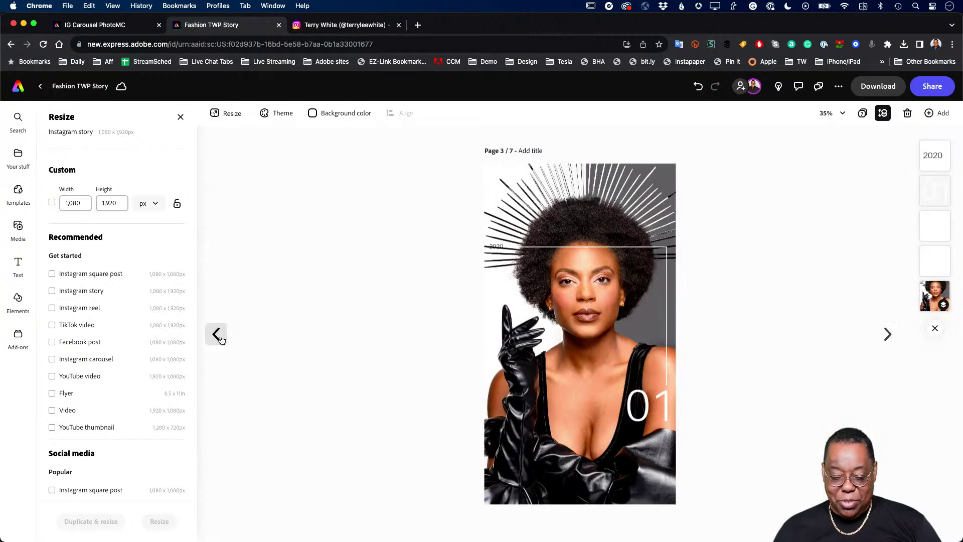
pyautogui.click(217, 334)
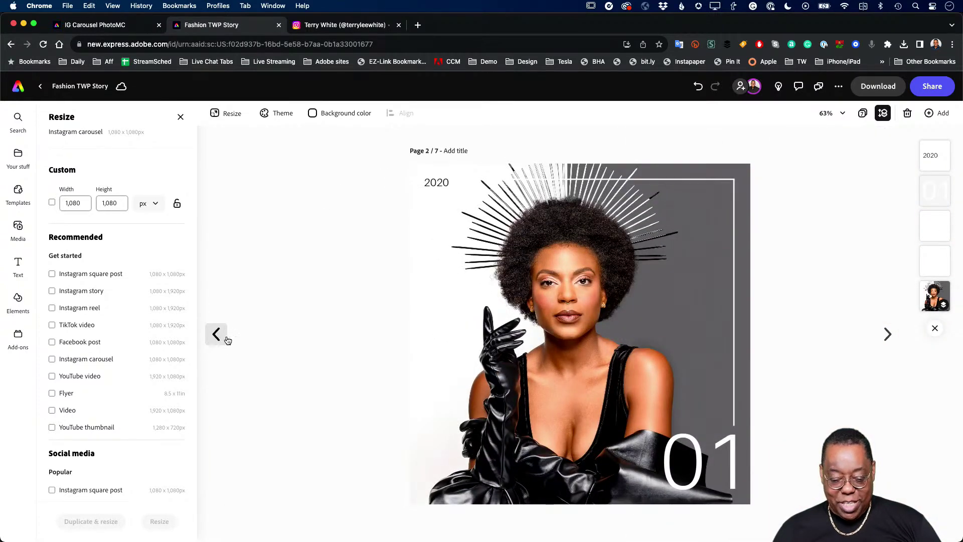
pyautogui.click(878, 341)
pyautogui.moveTo(536, 250); pyautogui.dragTo(534, 194)
pyautogui.click(667, 294)
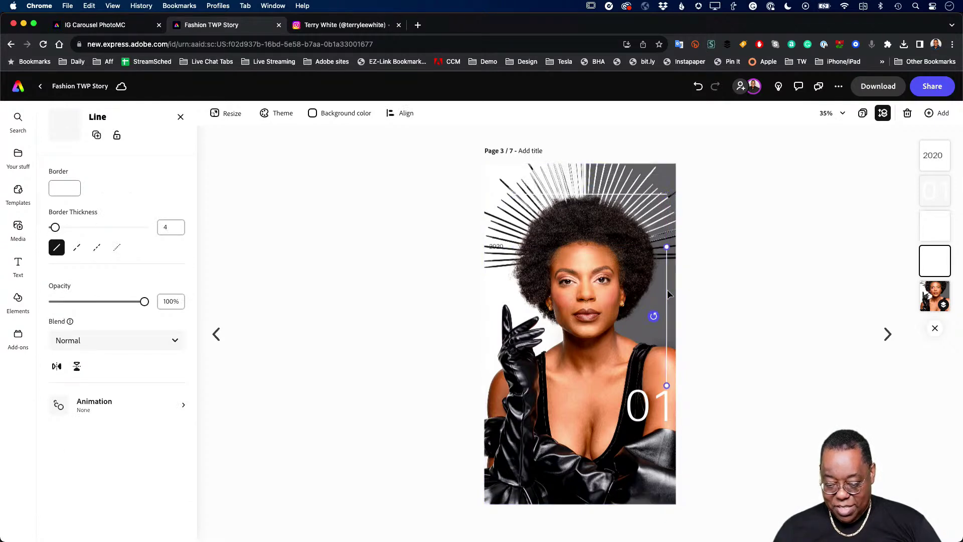
pyautogui.moveTo(667, 248); pyautogui.dragTo(665, 201)
# Move the 2020 label on page 3 up in line with the raised horizontal line.
pyautogui.click(497, 245)
pyautogui.moveTo(495, 246); pyautogui.dragTo(496, 196)
pyautogui.click(653, 535)
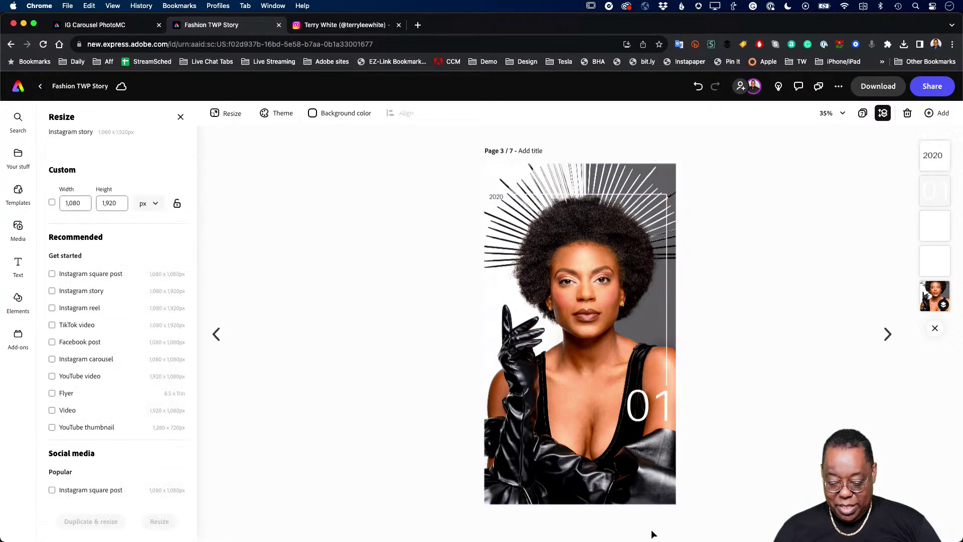
# Review the story layout on page 3, the YouTube layout on page 4 and the square layout on page 5.
pyautogui.click(536, 335)
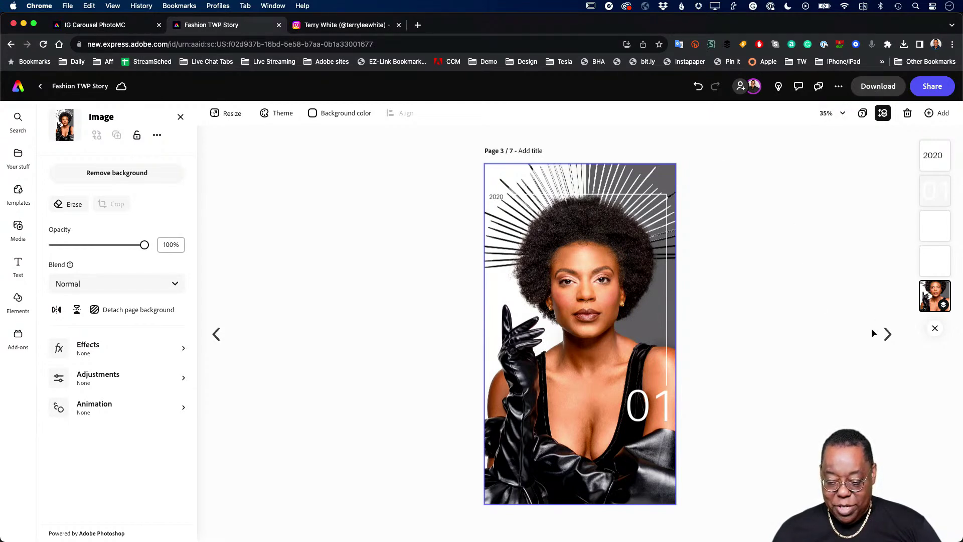
pyautogui.click(887, 334)
pyautogui.click(886, 334)
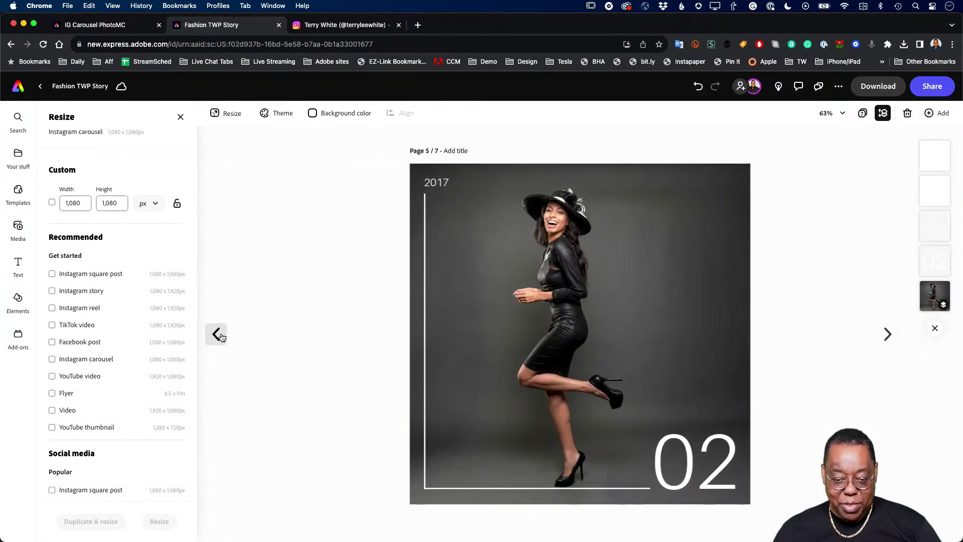
pyautogui.click(228, 333)
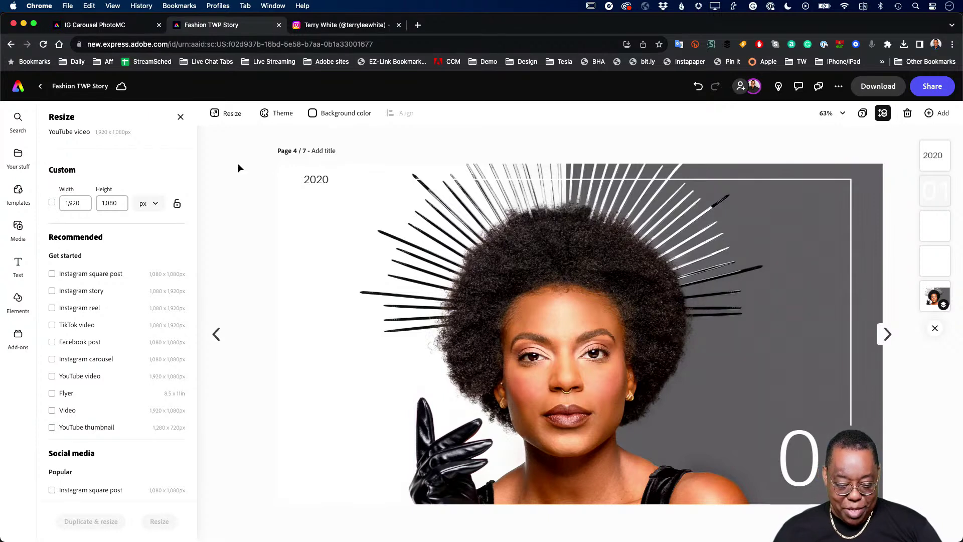
# Show all pages in an overview, select pages 1, 2, 3, 6 and 7 together, and reopen page 1.
pyautogui.click(861, 115)
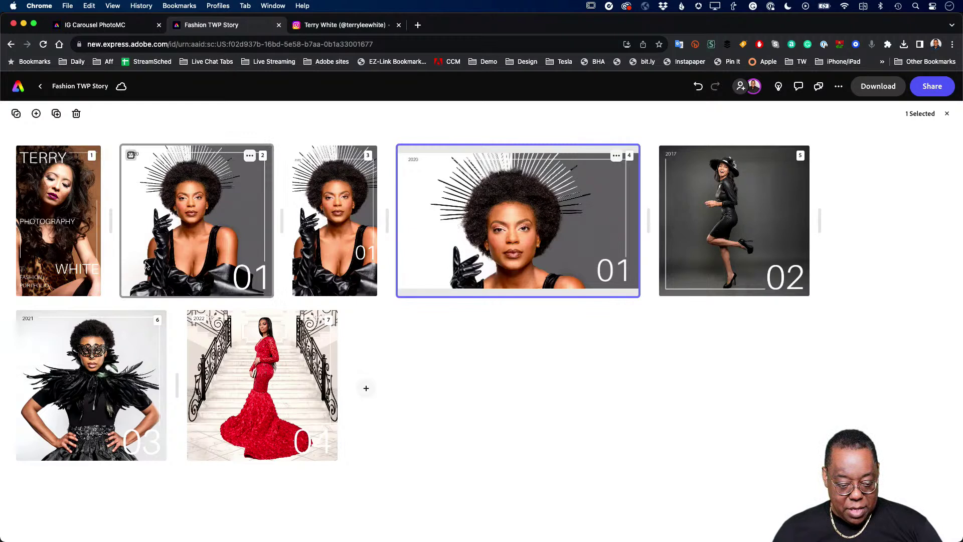
pyautogui.click(77, 223)
pyautogui.keyDown('shift'); pyautogui.click(217, 238); pyautogui.keyUp('shift')
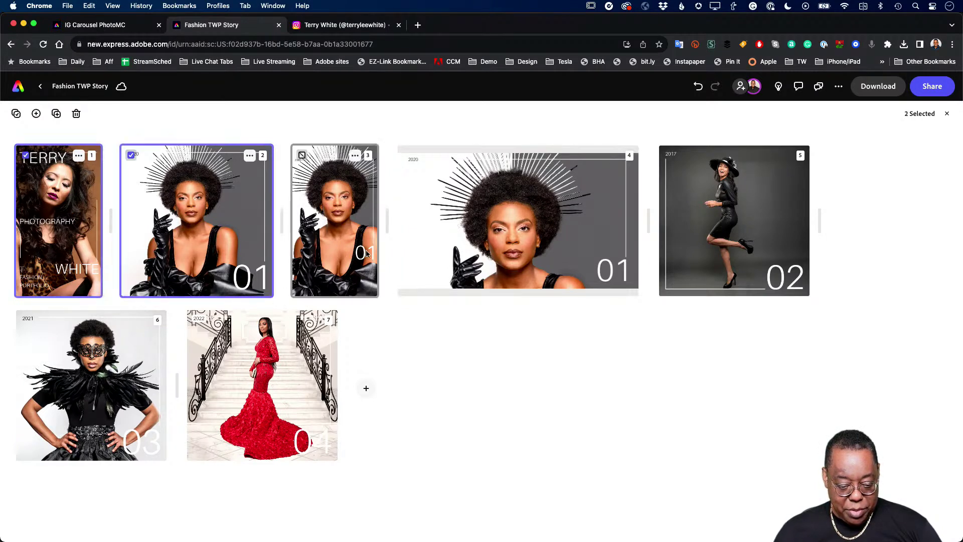
pyautogui.keyDown('shift'); pyautogui.click(306, 352); pyautogui.keyUp('shift')
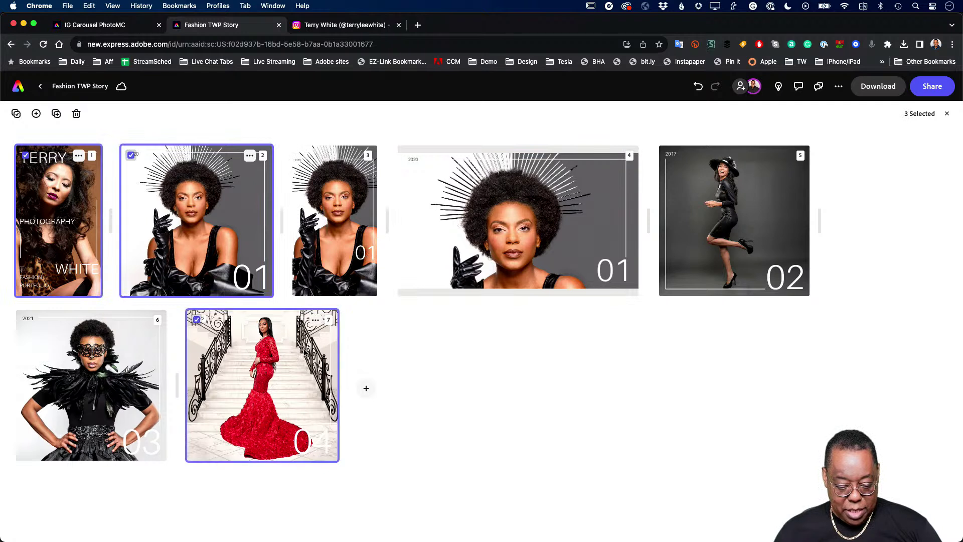
pyautogui.keyDown('shift'); pyautogui.click(149, 359); pyautogui.keyUp('shift')
pyautogui.keyDown('shift'); pyautogui.click(343, 216); pyautogui.keyUp('shift')
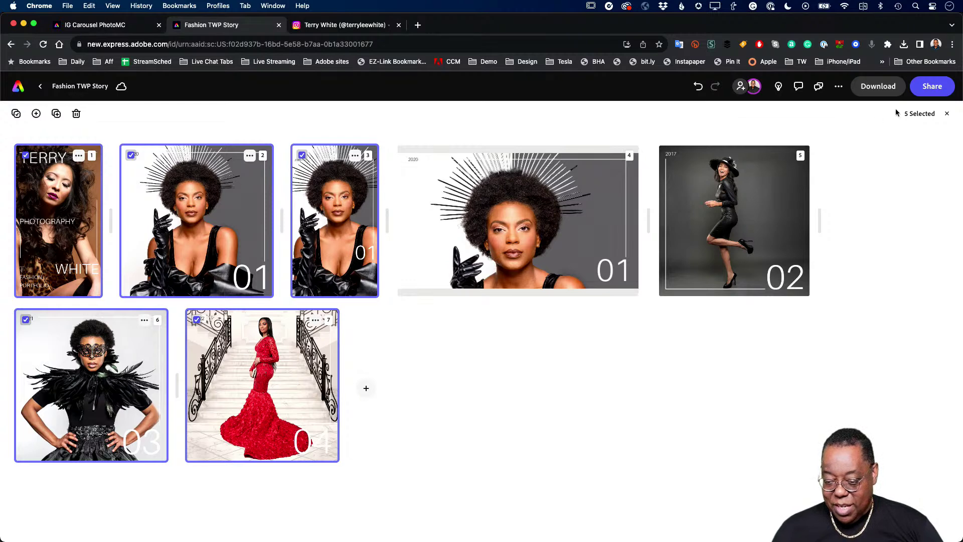
pyautogui.click(74, 189)
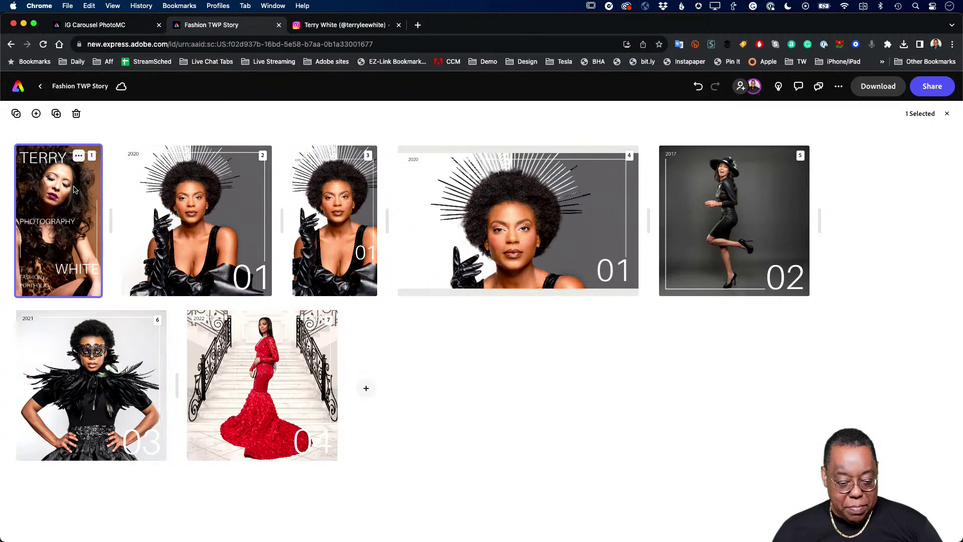
pyautogui.doubleClick(75, 189)
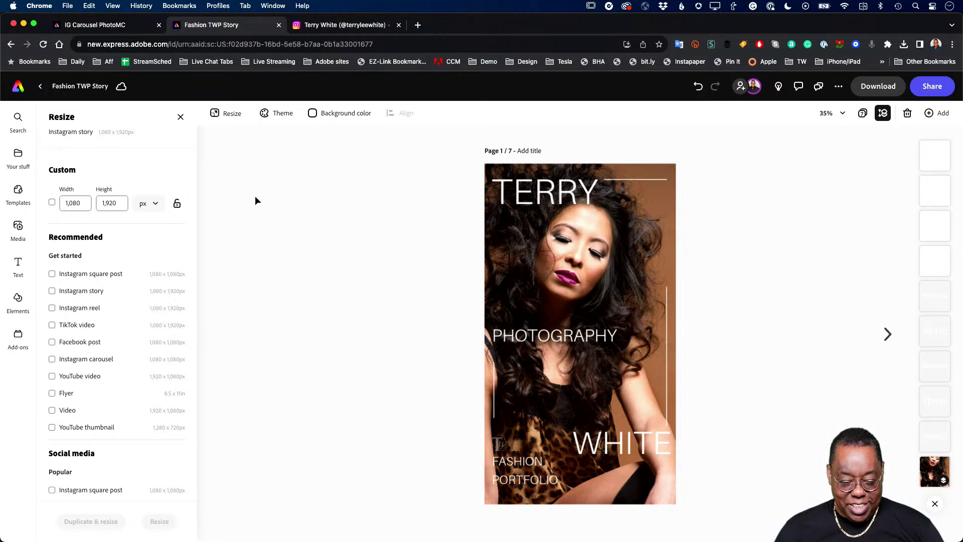
# Leave the project for the home page, start from your own content, and preview the IMG_0769.mp4 video.
pyautogui.click(40, 88)
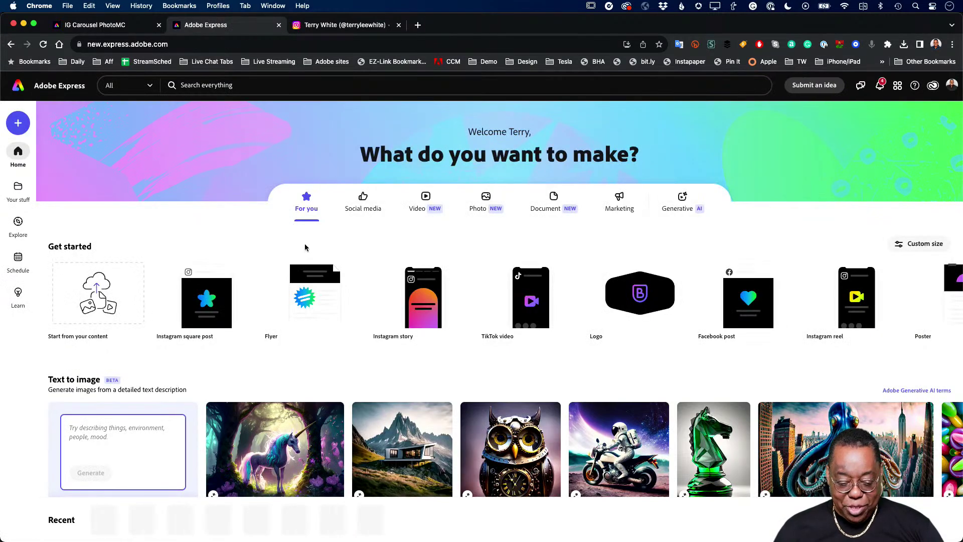
pyautogui.scroll(-1, 370, 285)
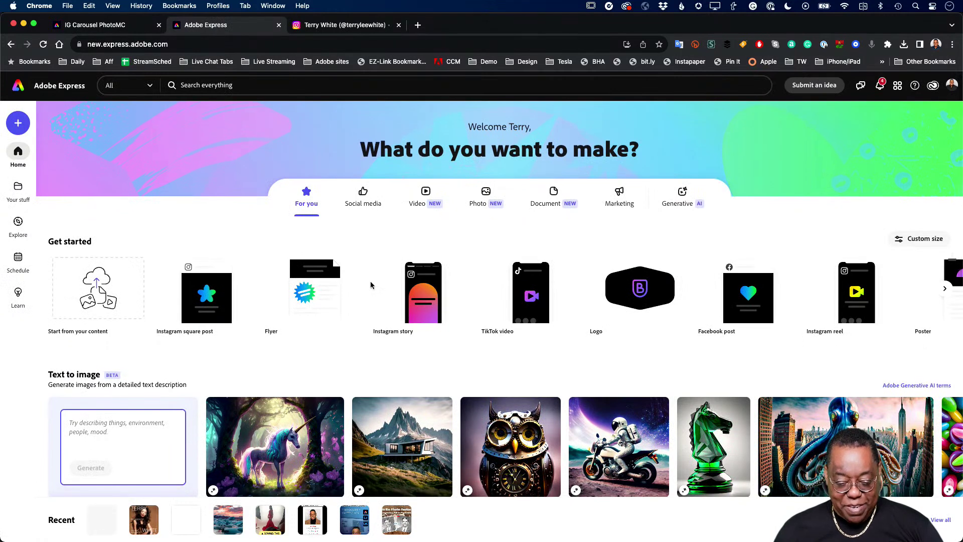
pyautogui.scroll(1, 370, 284)
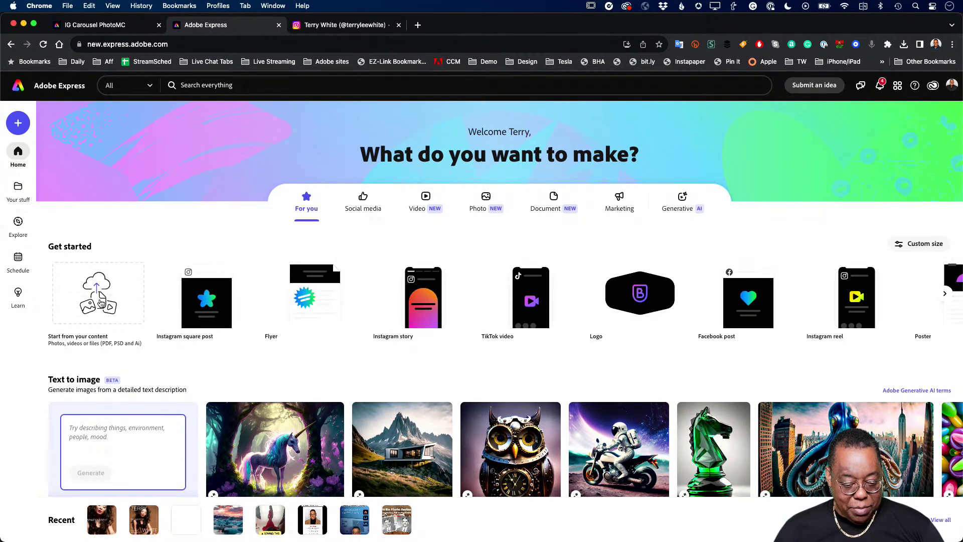
pyautogui.click(101, 302)
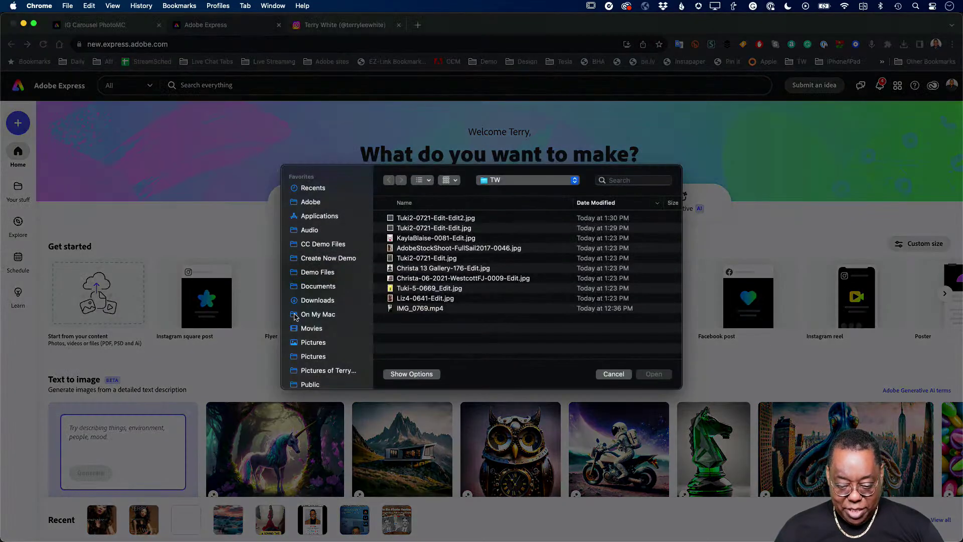
pyautogui.click(423, 315)
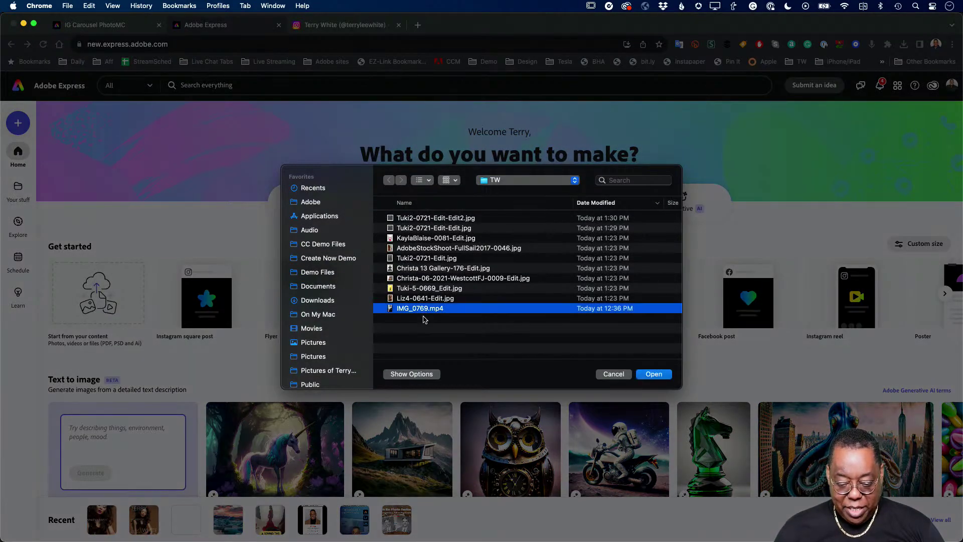
pyautogui.press('space')
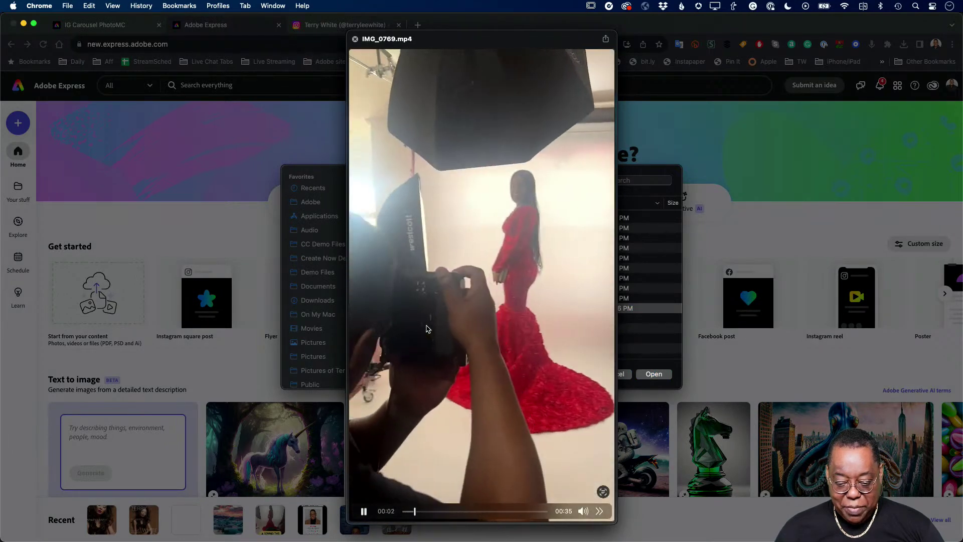
pyautogui.press('space')
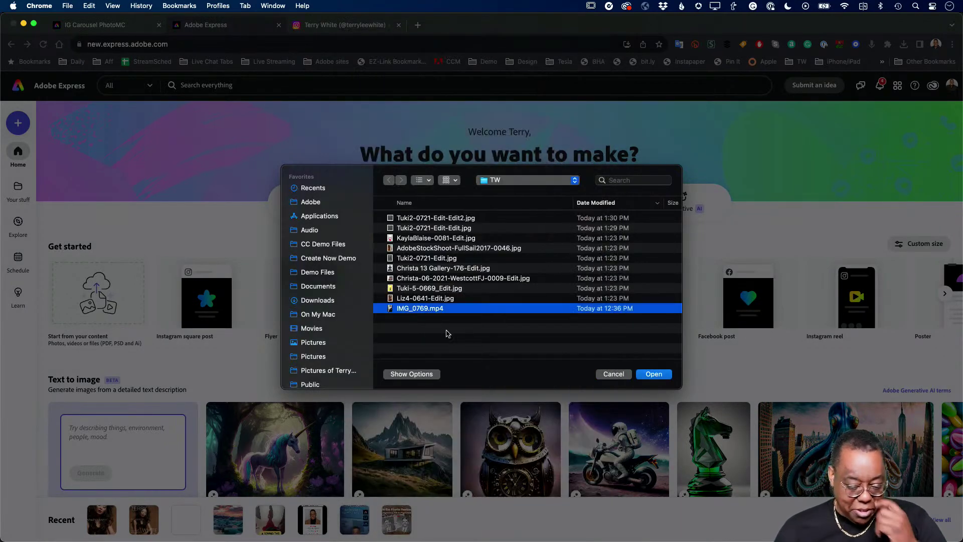
# Load IMG_0769.mp4 and create a new Instagram reel from it.
pyautogui.click(647, 375)
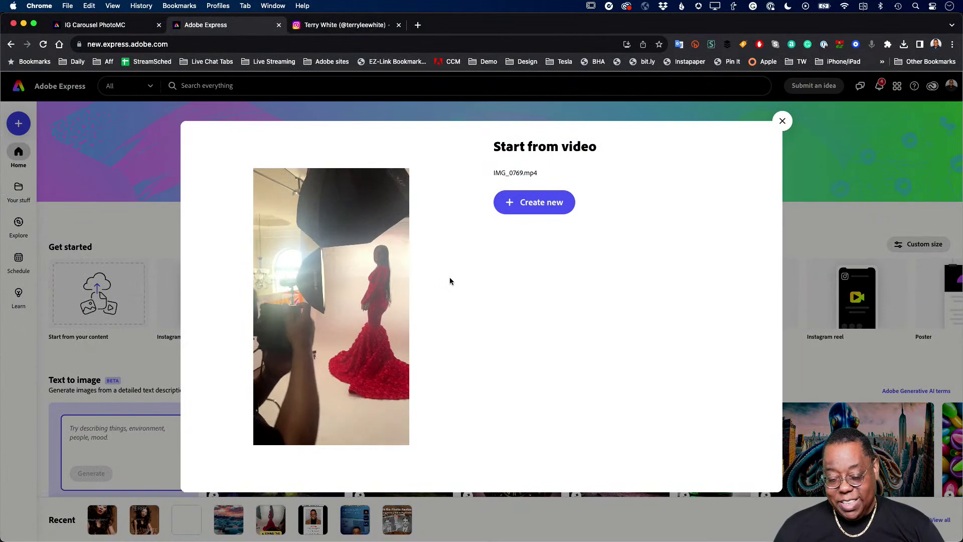
pyautogui.click(559, 210)
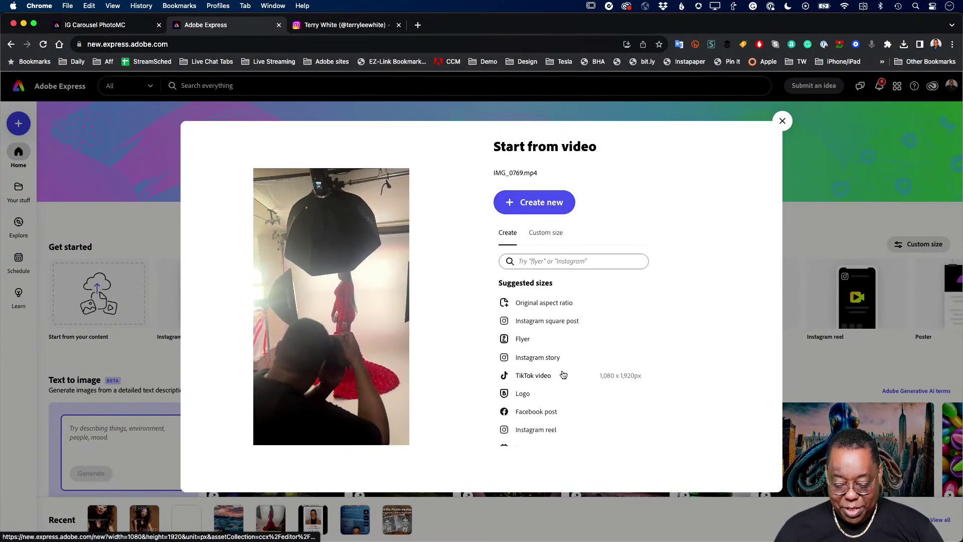
pyautogui.click(541, 430)
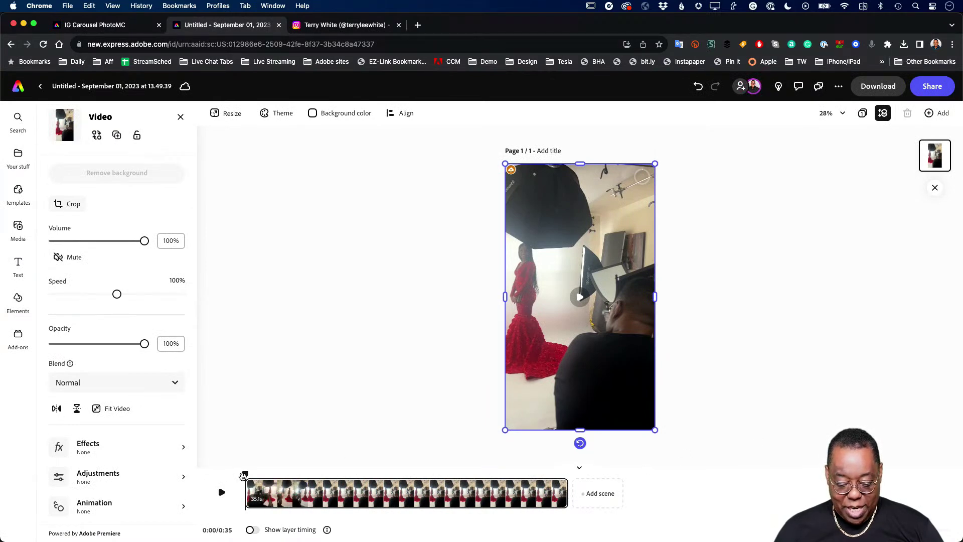
# Add the primary logo from the TWP brand to the video, shrink it, and place it over the photographer's black shirt.
pyautogui.moveTo(245, 474); pyautogui.dragTo(234, 492)
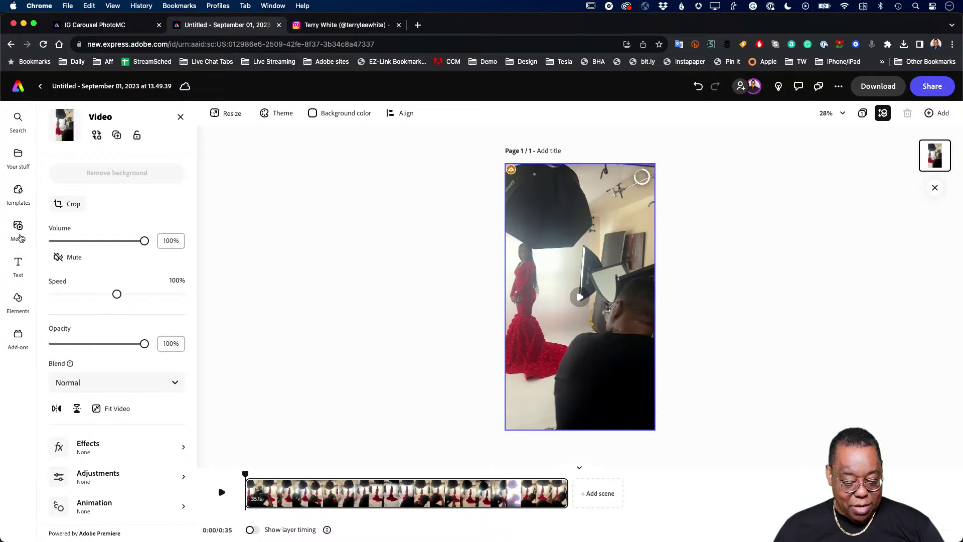
pyautogui.click(18, 156)
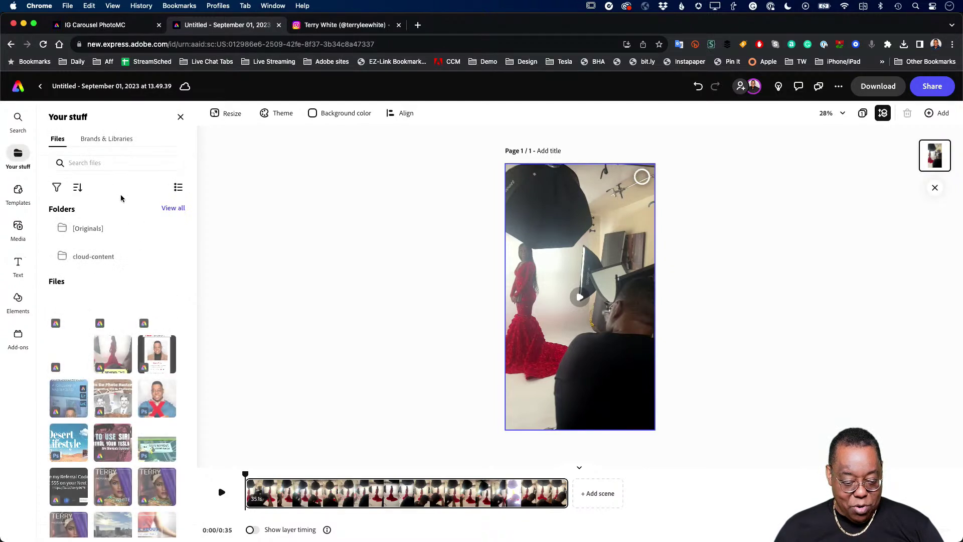
pyautogui.click(94, 139)
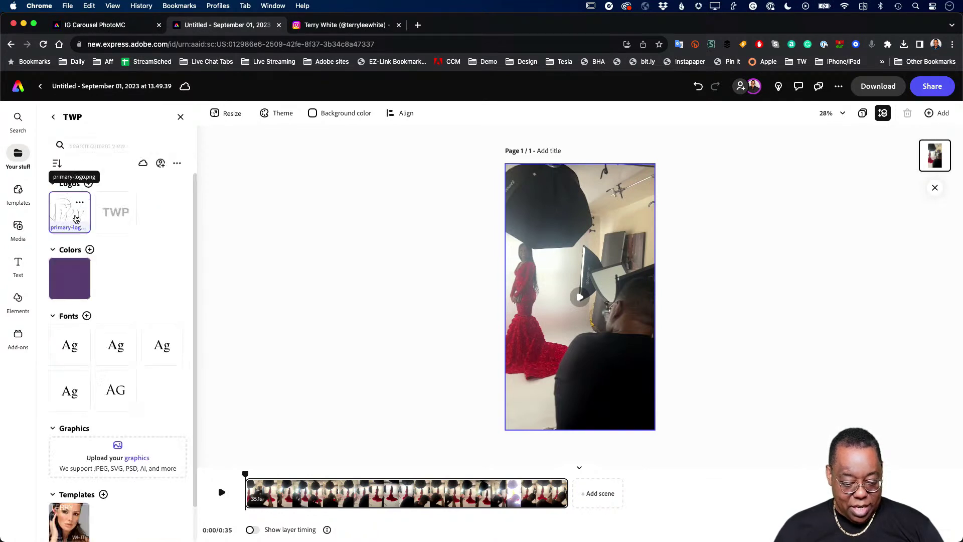
pyautogui.click(71, 218)
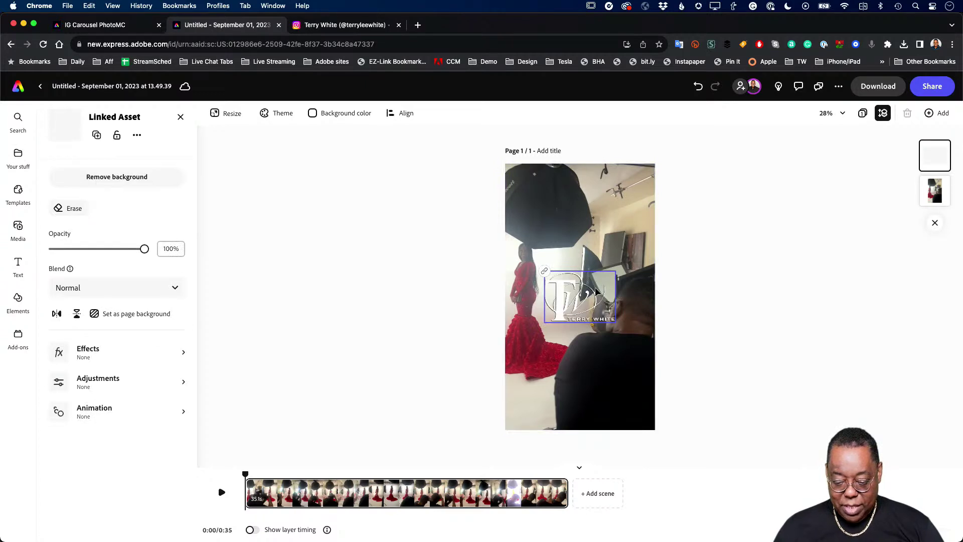
pyautogui.moveTo(570, 300); pyautogui.dragTo(623, 373)
pyautogui.moveTo(248, 472)
pyautogui.mouseDown()
pyautogui.moveTo(424, 474)
pyautogui.moveTo(245, 474)
pyautogui.mouseUp()
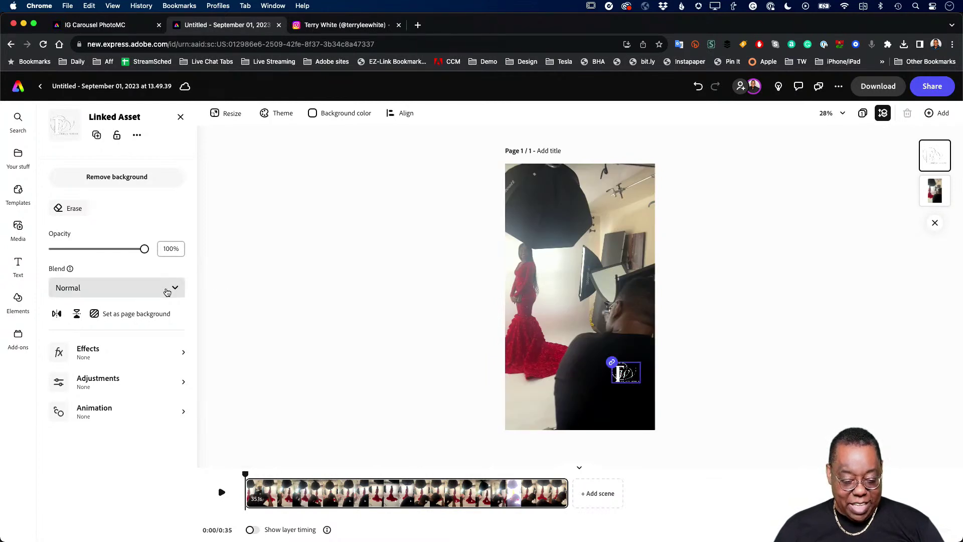
# Add the text "Behind the Scenes" and move it down to just above the logo.
pyautogui.click(19, 265)
pyautogui.click(19, 265)
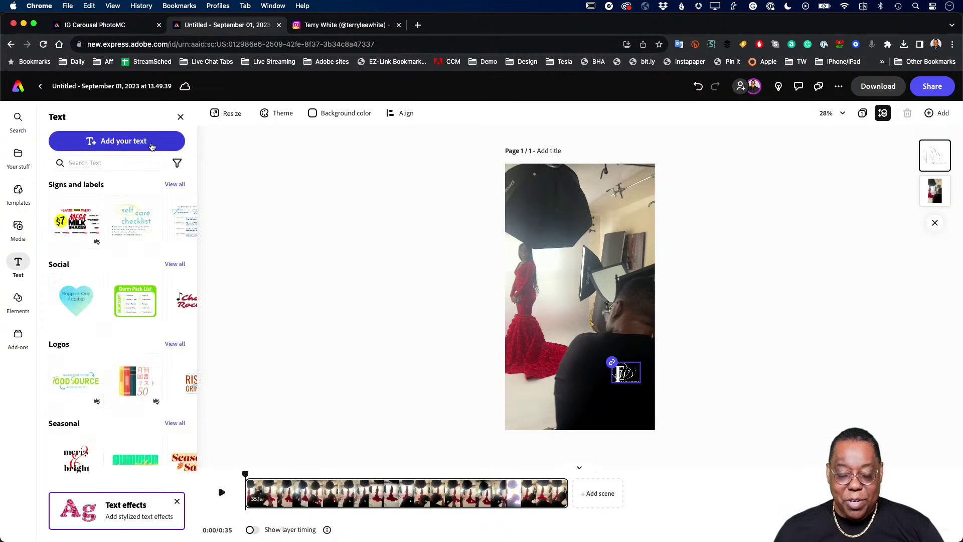
pyautogui.click(152, 145)
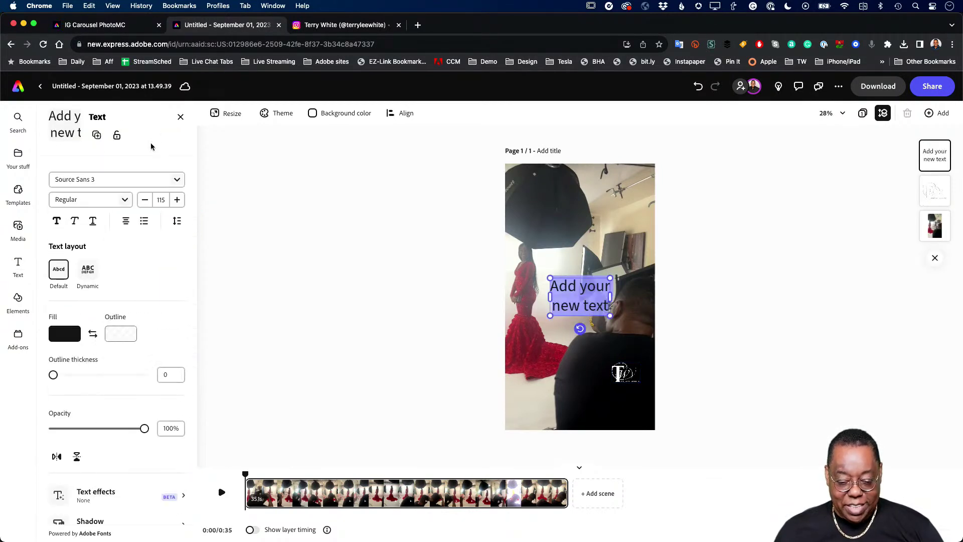
pyautogui.write('Be')
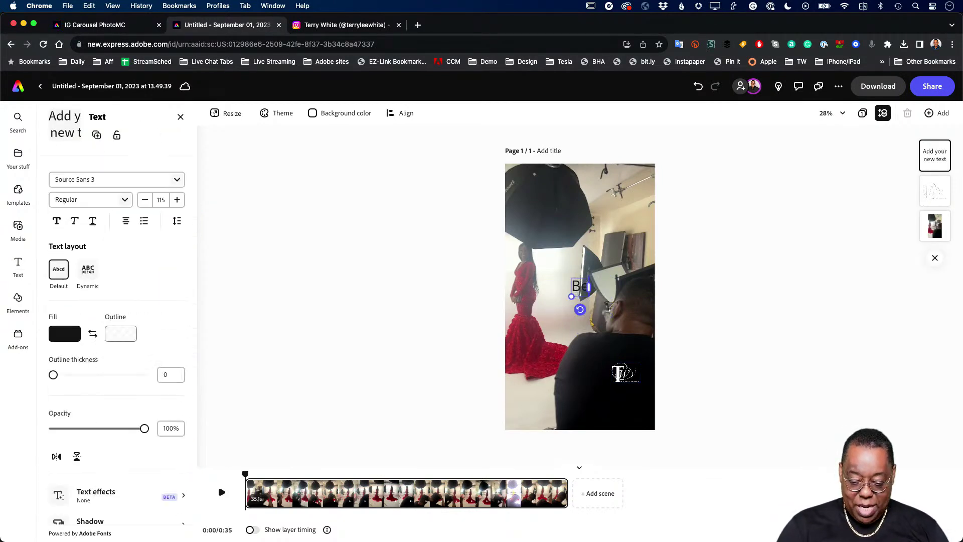
pyautogui.write('hind the S')
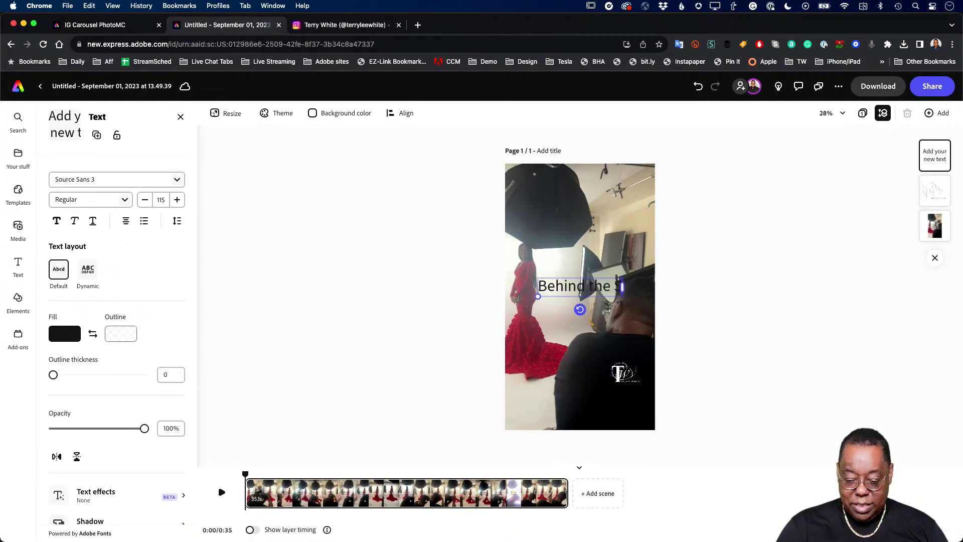
pyautogui.write('cene')
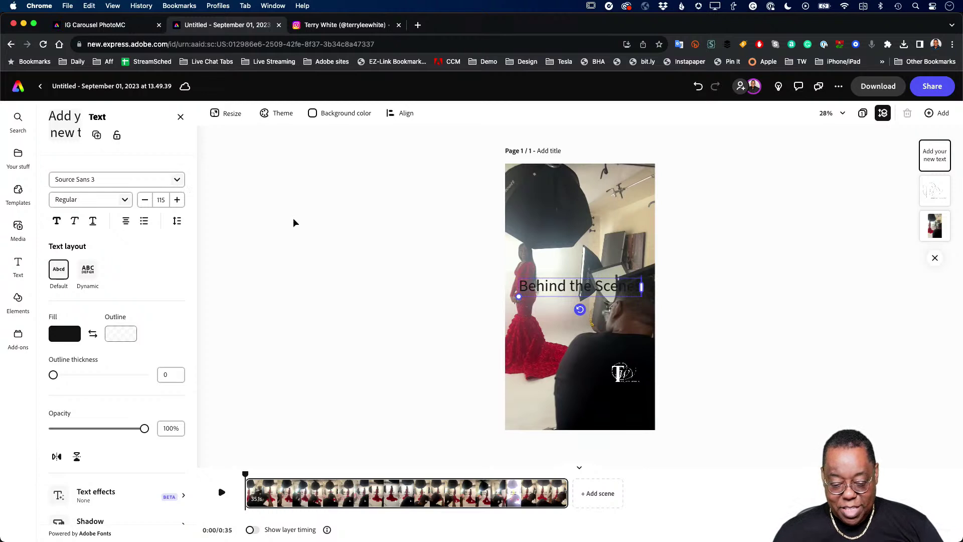
pyautogui.moveTo(548, 293); pyautogui.dragTo(547, 350)
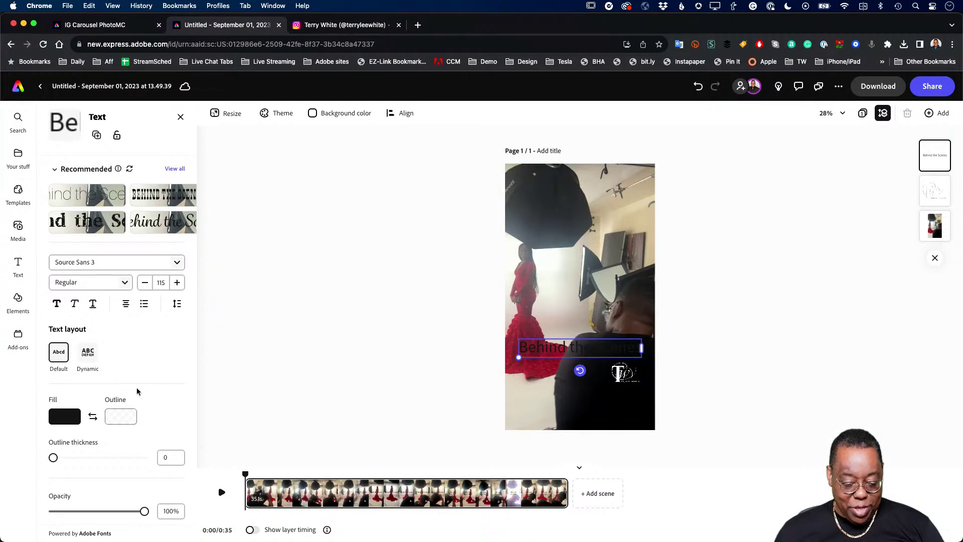
# Apply a fitted background shape to the "Behind the Scenes" text and fill it with a vivid recommended purple.
pyautogui.scroll(-4, 137, 392)
pyautogui.click(98, 461)
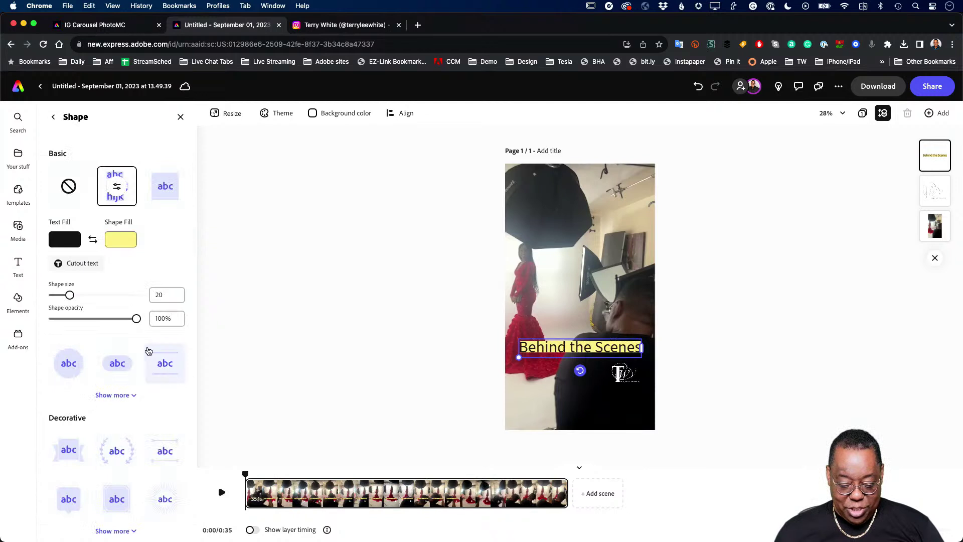
pyautogui.click(113, 241)
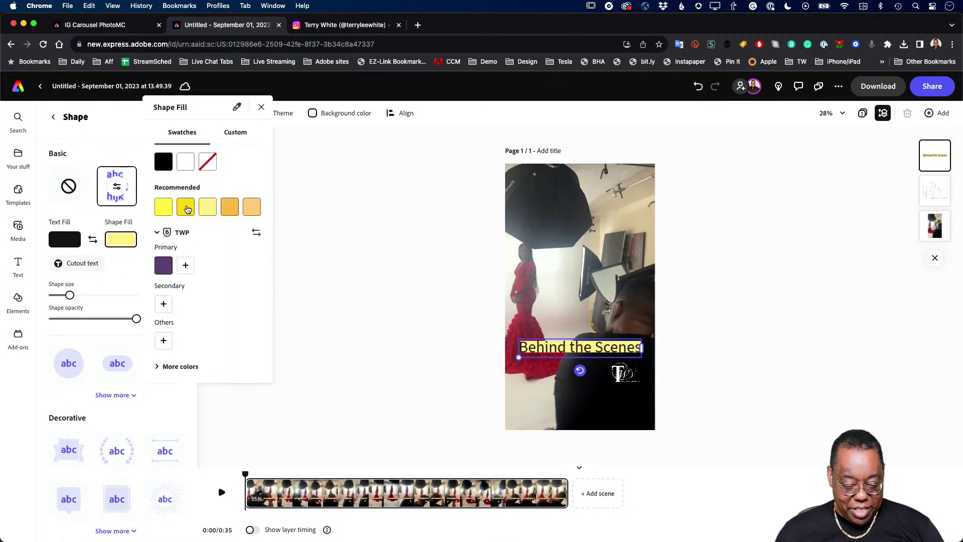
pyautogui.click(163, 265)
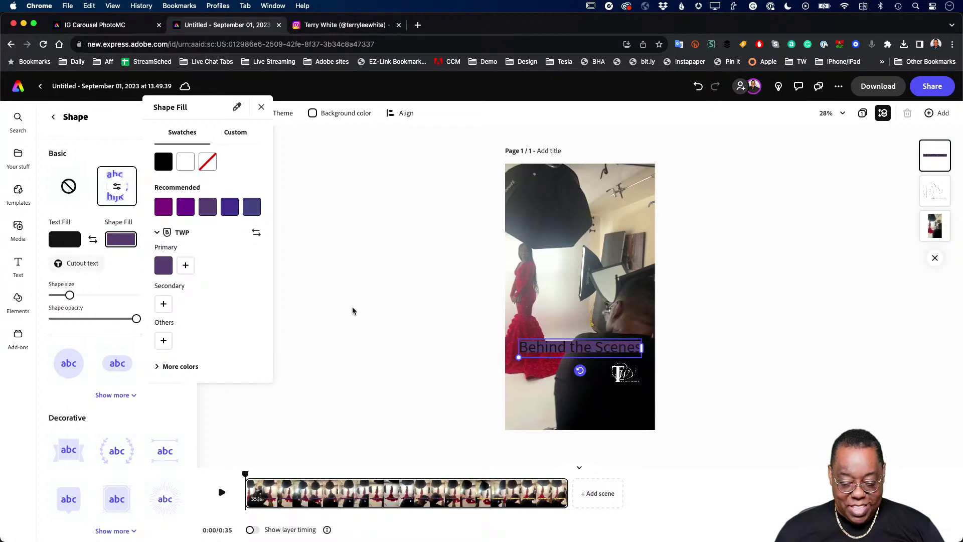
pyautogui.click(193, 211)
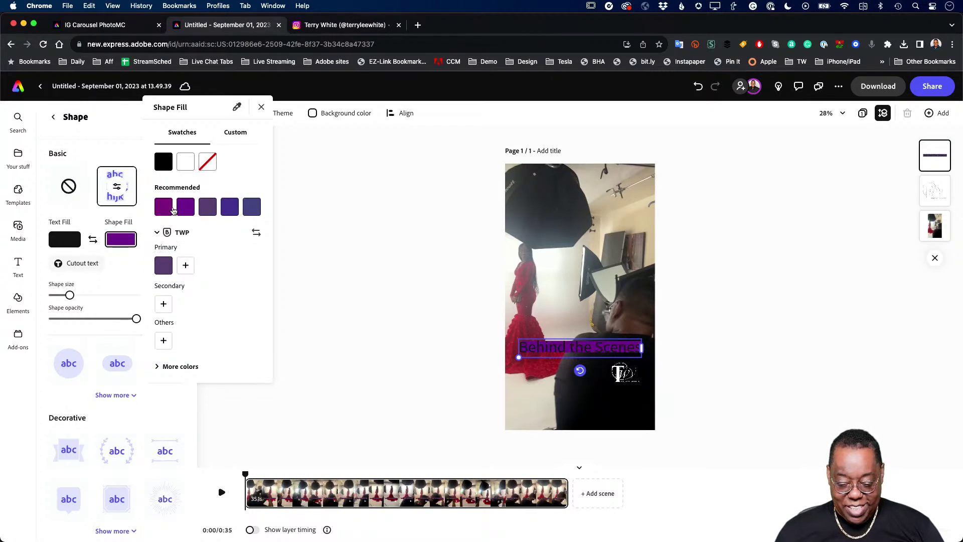
# Set the entire "Behind the Scenes" text to a white fill and move it below the logo.
pyautogui.click(570, 350)
pyautogui.doubleClick(571, 346)
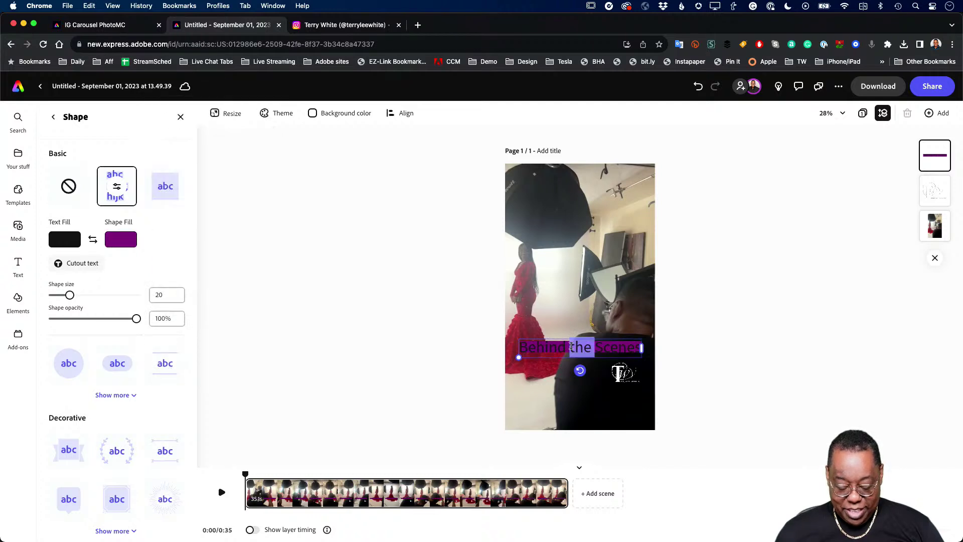
pyautogui.press('super+a')
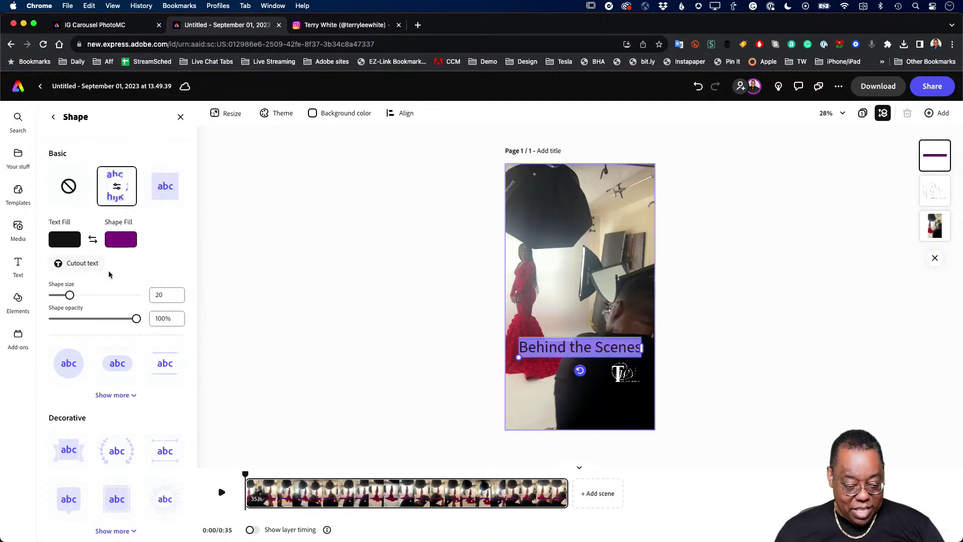
pyautogui.click(65, 240)
pyautogui.click(130, 166)
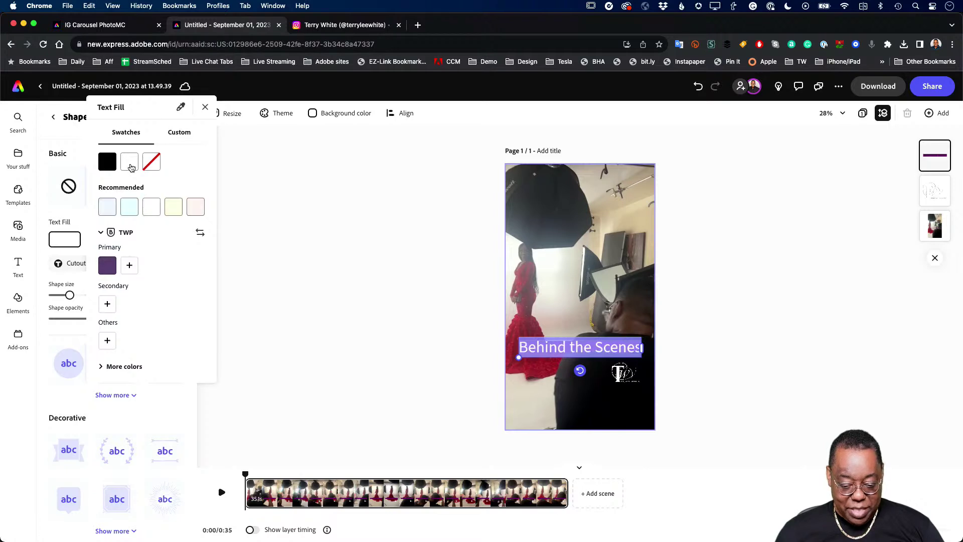
pyautogui.click(305, 308)
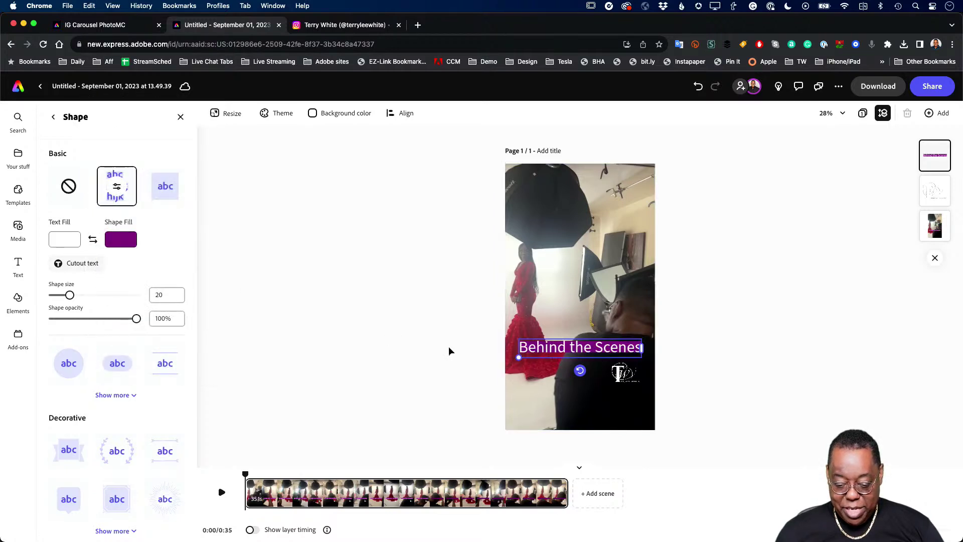
pyautogui.moveTo(583, 350); pyautogui.dragTo(581, 396)
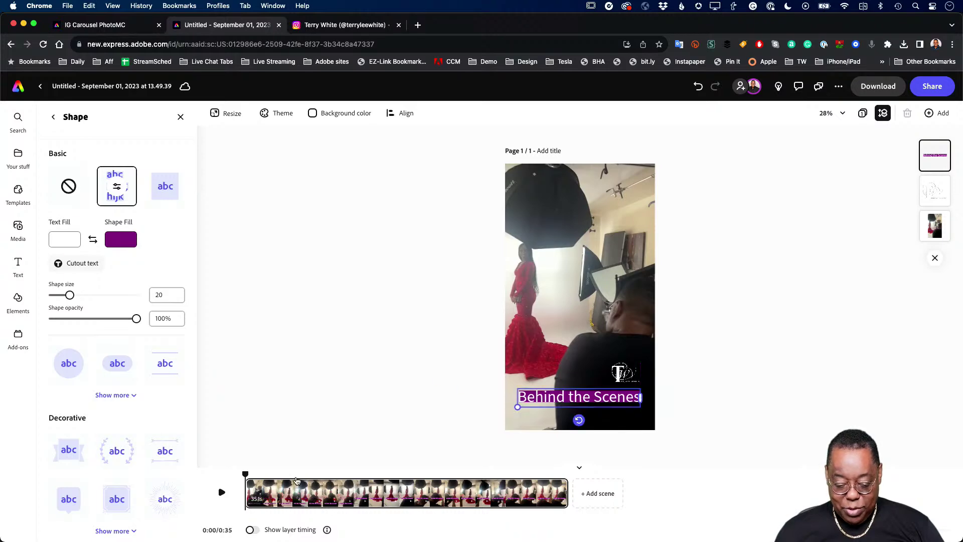
# Play the opening seconds of the reel to check the logo and title, and return the playhead to the start.
pyautogui.moveTo(248, 471); pyautogui.dragTo(247, 494)
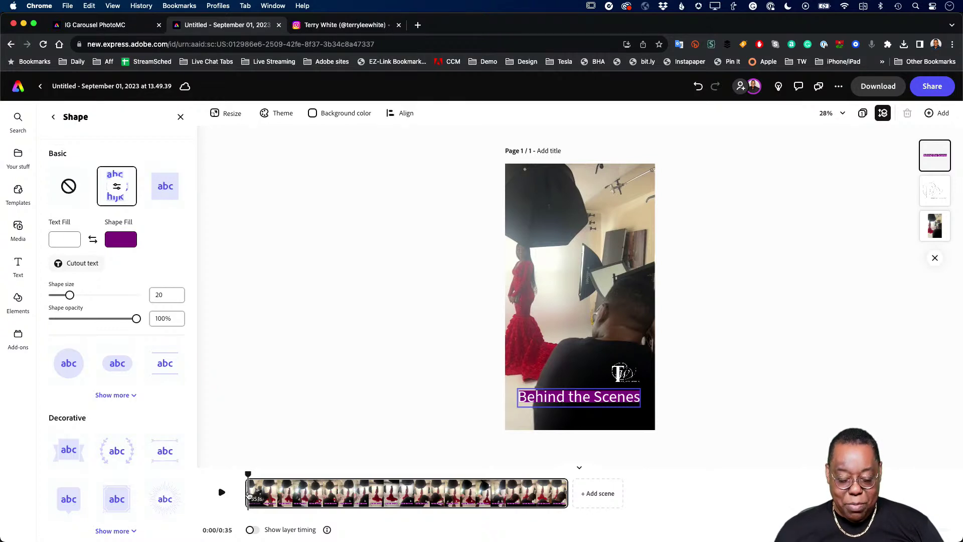
pyautogui.press('space')
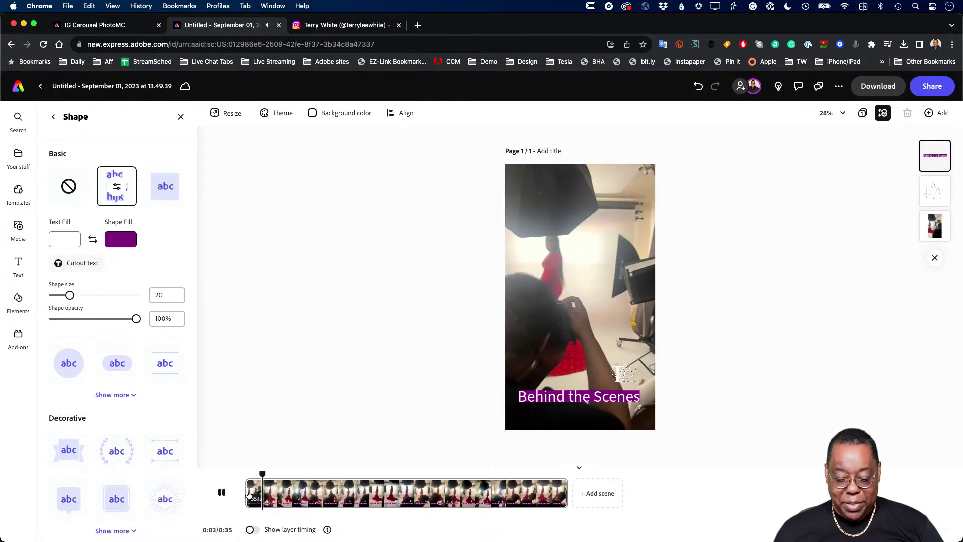
pyautogui.press('space')
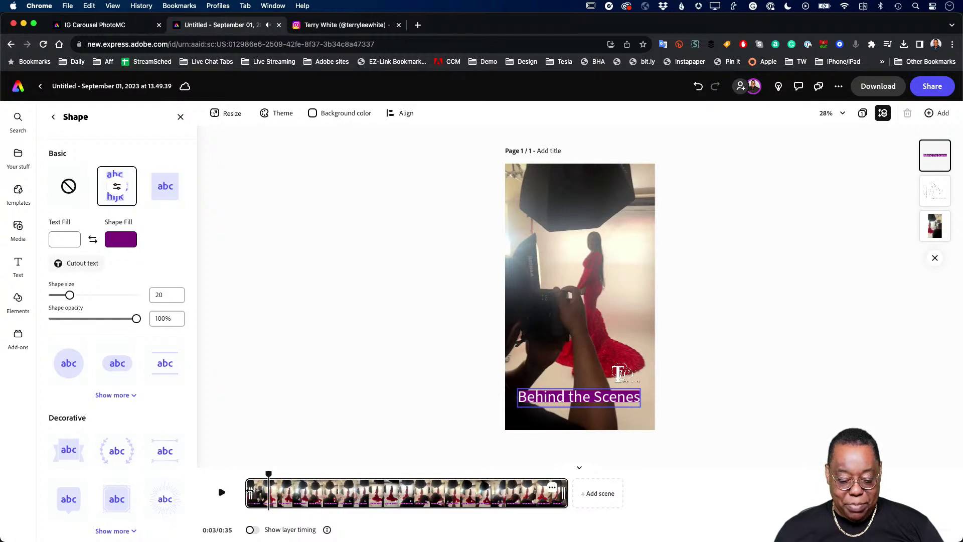
pyautogui.moveTo(267, 471); pyautogui.dragTo(229, 474)
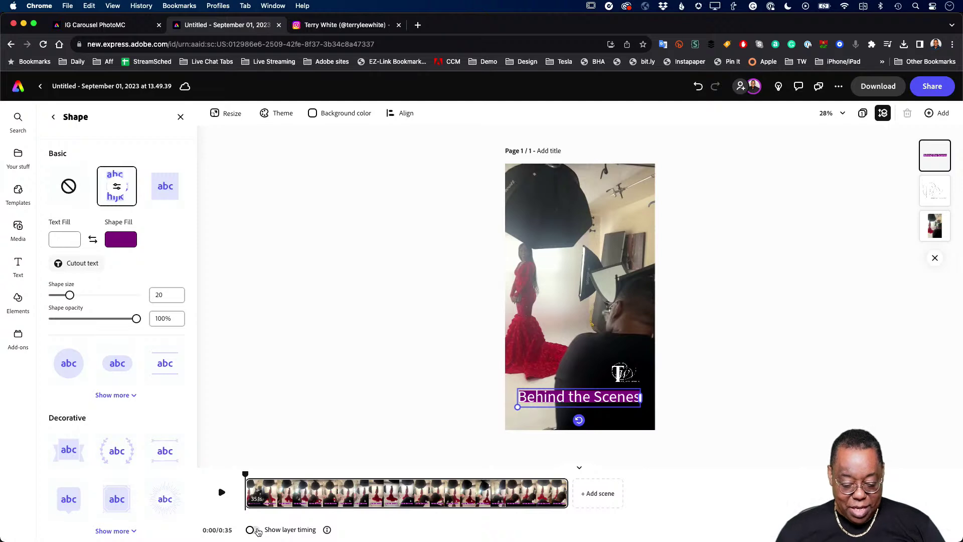
# Show layer timing, check the logo's timing, and trim the "Behind the Scenes" layer to start at 0:08.
pyautogui.click(253, 530)
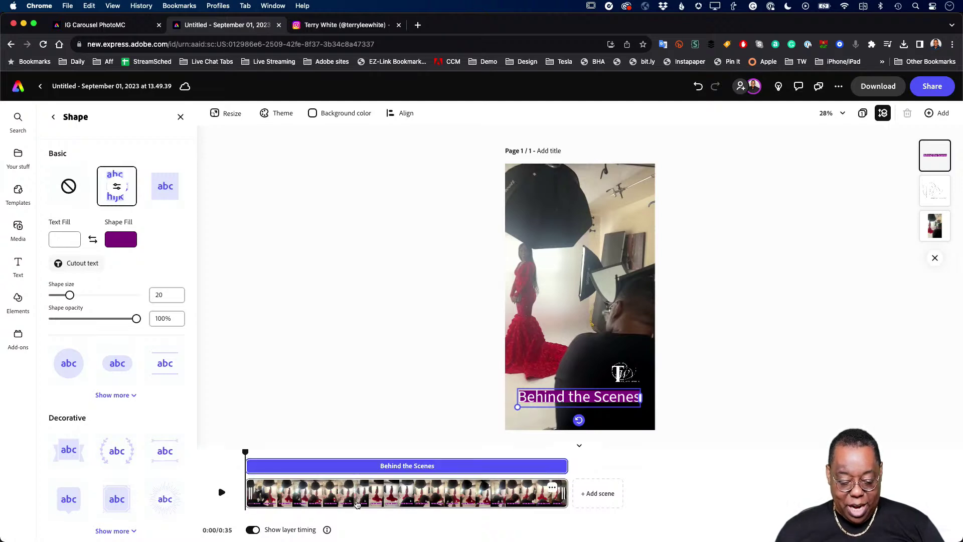
pyautogui.click(388, 354)
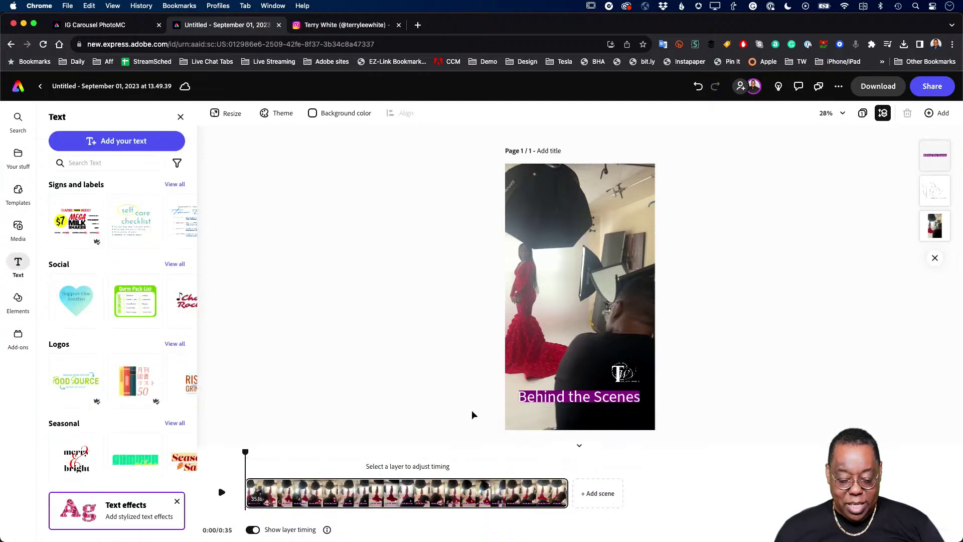
pyautogui.click(624, 373)
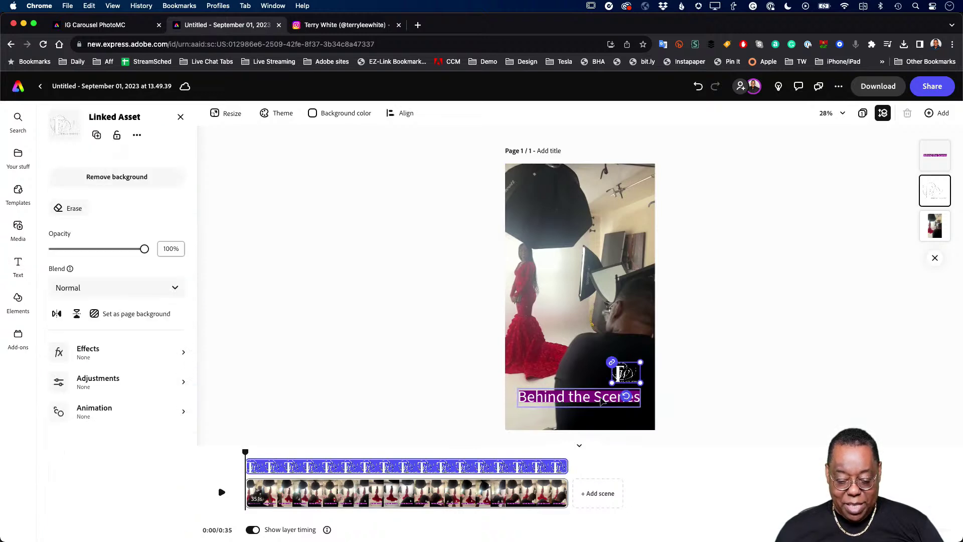
pyautogui.click(584, 398)
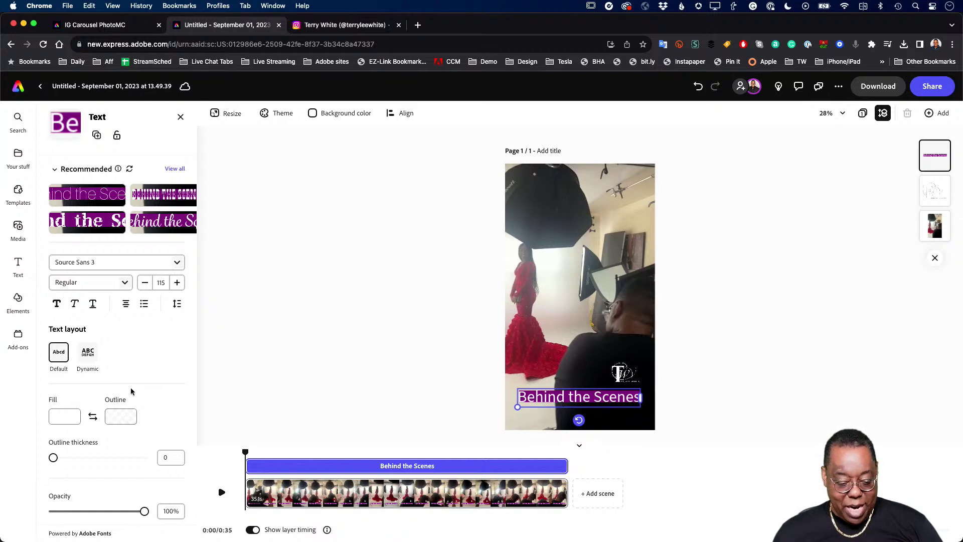
pyautogui.scroll(-5, 132, 387)
pyautogui.moveTo(248, 466)
pyautogui.moveTo(252, 466); pyautogui.dragTo(317, 466)
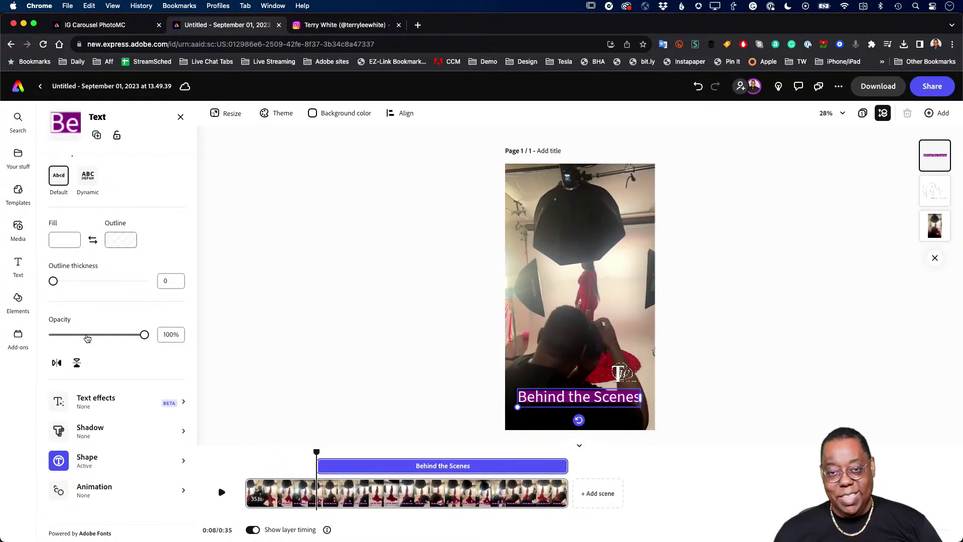
# Play the reel from the start to preview the title's entrance, and change the title layer's start to 0:04.
pyautogui.moveTo(317, 453); pyautogui.dragTo(247, 453)
pyautogui.press('space')
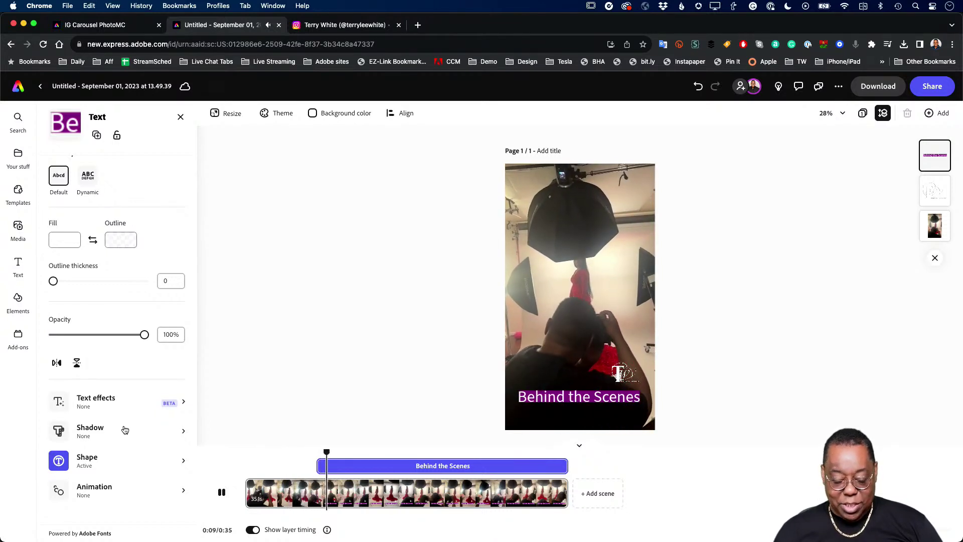
pyautogui.press('space')
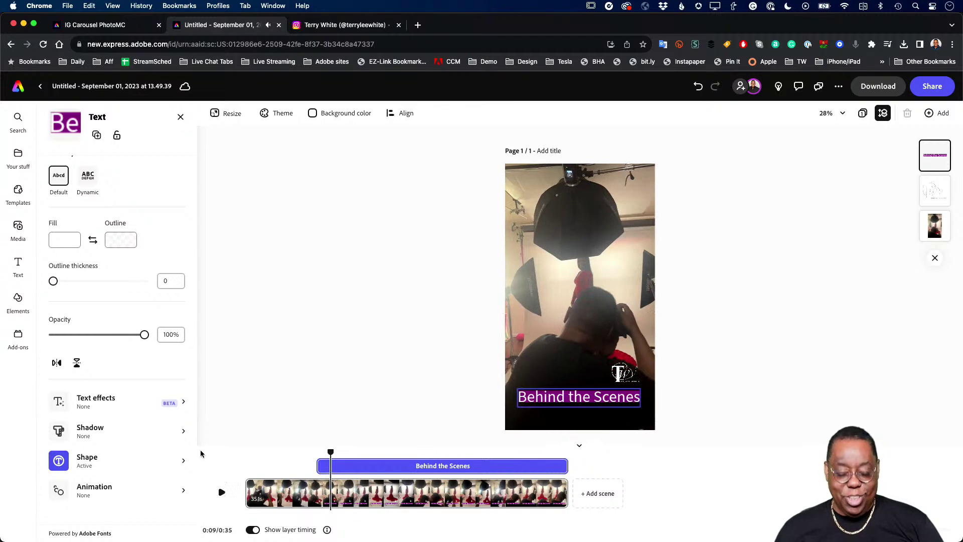
pyautogui.moveTo(327, 472); pyautogui.dragTo(288, 471)
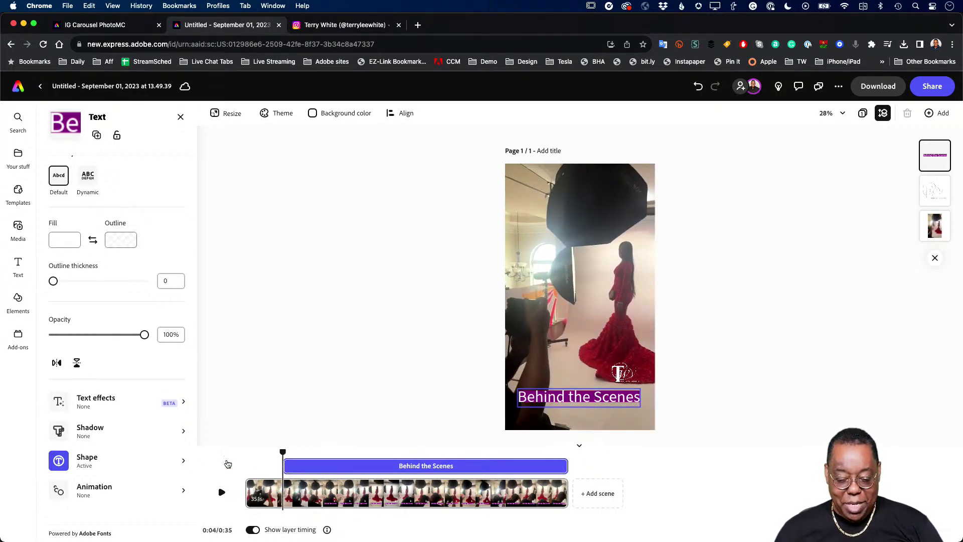
# Give the "Behind the Scenes" text a Bungee entrance animation.
pyautogui.click(93, 490)
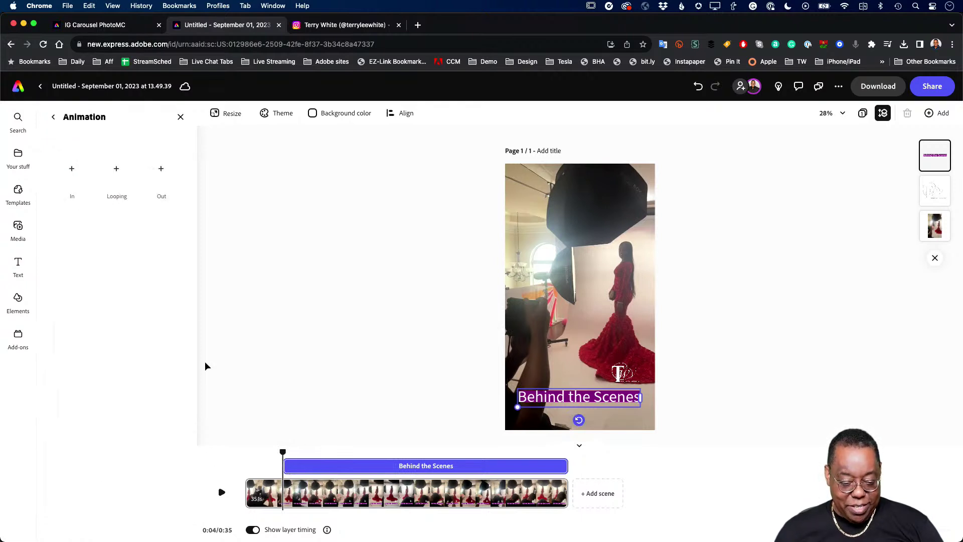
pyautogui.click(66, 168)
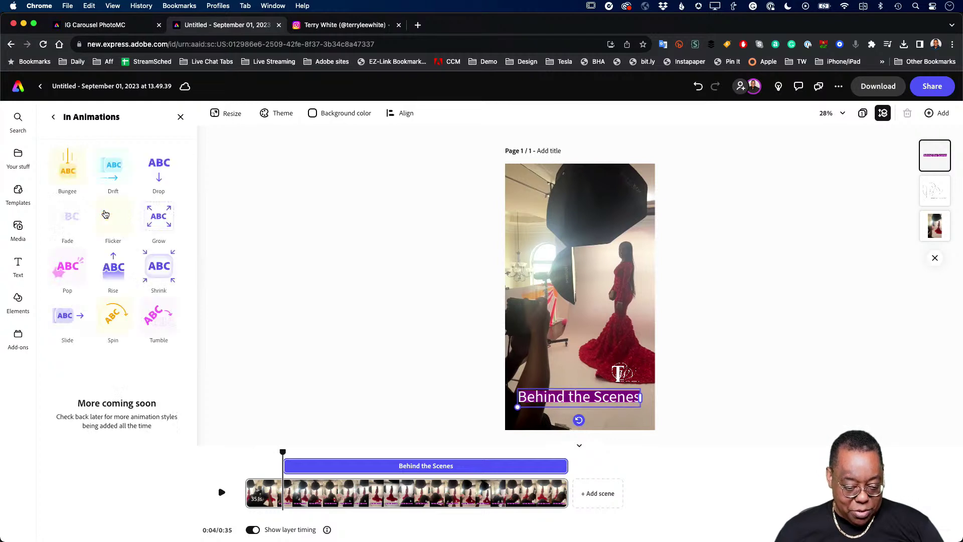
pyautogui.click(68, 169)
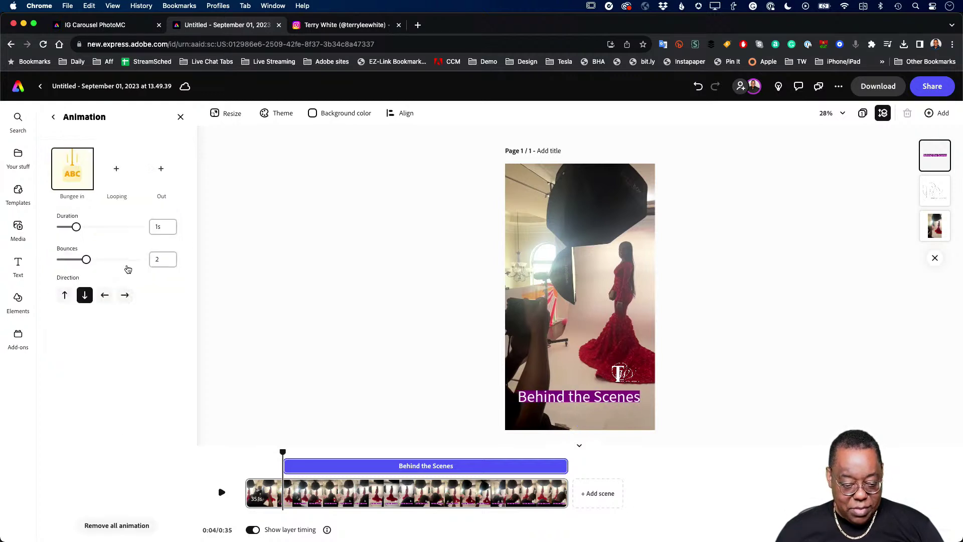
# Set the "Behind the Scenes" title's Bungee entrance direction to up and give it a Tumble exit animation.
pyautogui.click(64, 295)
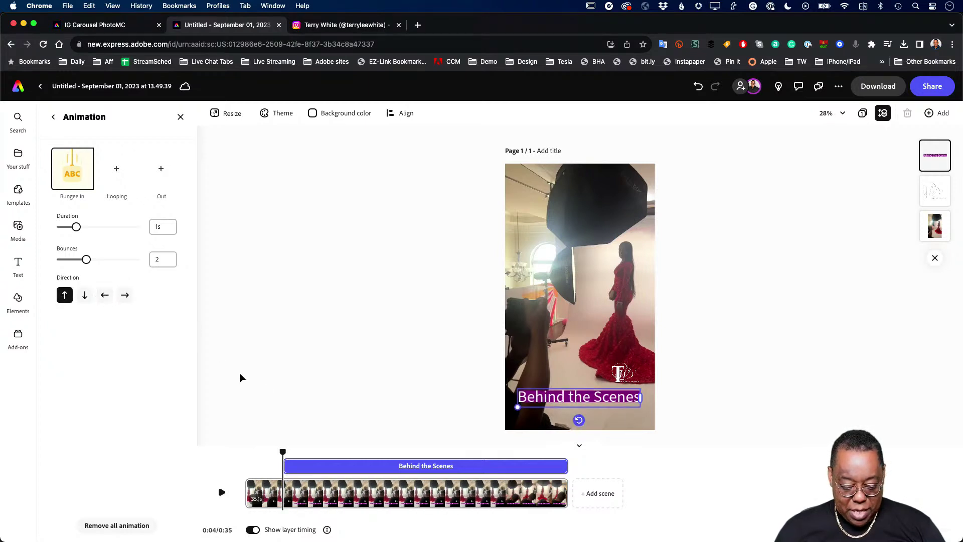
pyautogui.click(161, 176)
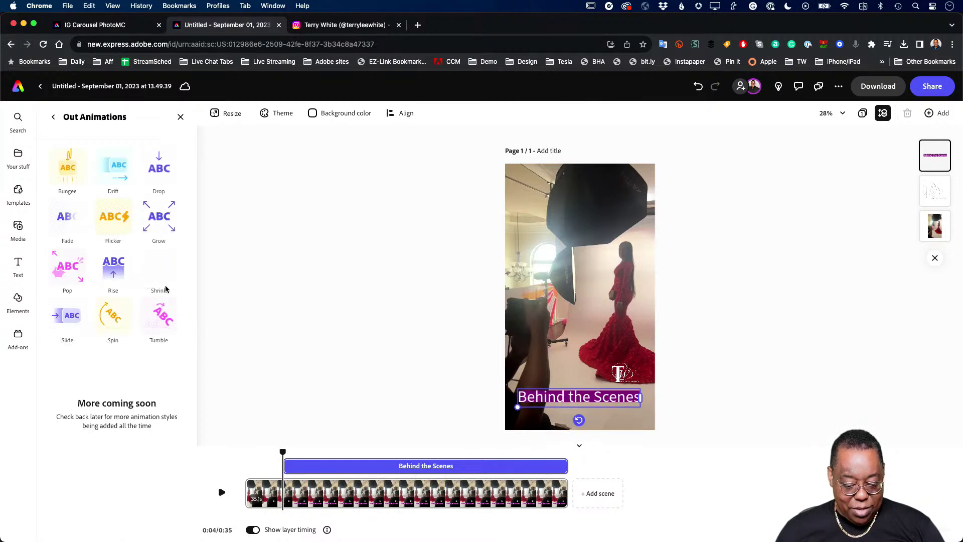
pyautogui.click(146, 314)
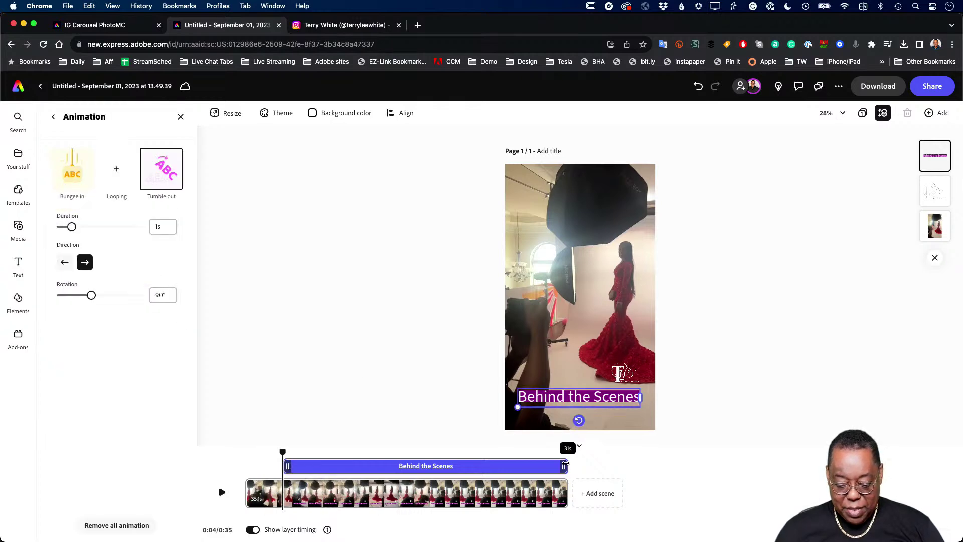
# Trim the "Behind the Scenes" layer to end at 0:19 and play the reel from 0:01 to preview both title animations.
pyautogui.moveTo(567, 465); pyautogui.dragTo(421, 461)
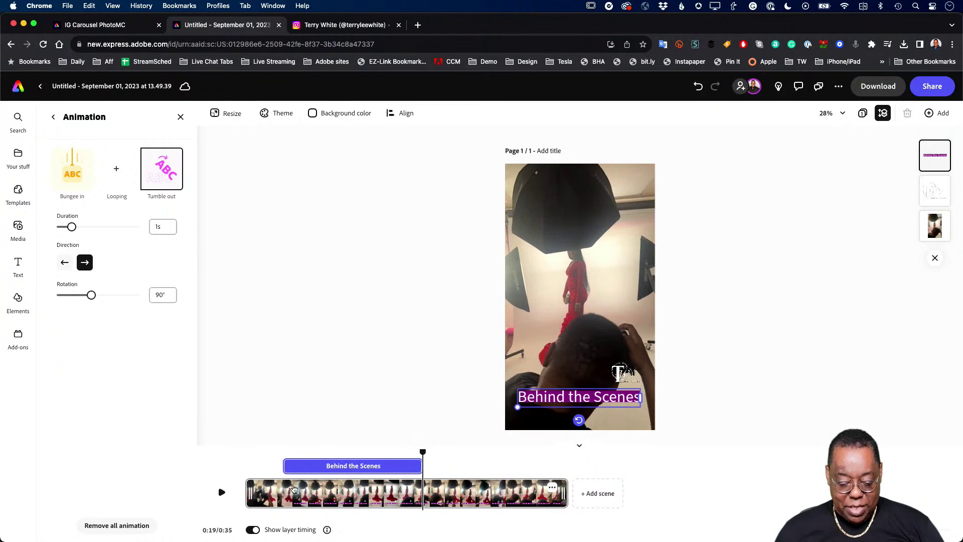
pyautogui.click(255, 454)
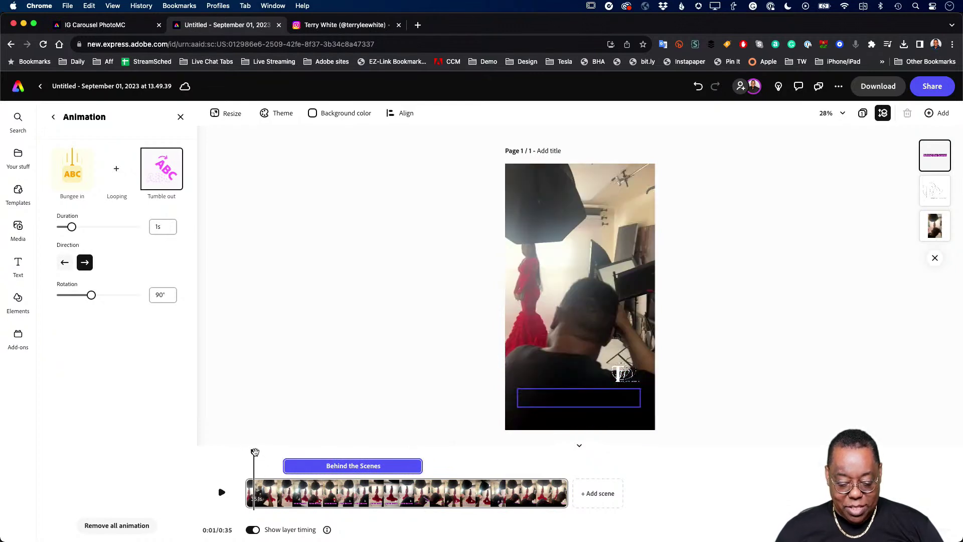
pyautogui.press('space')
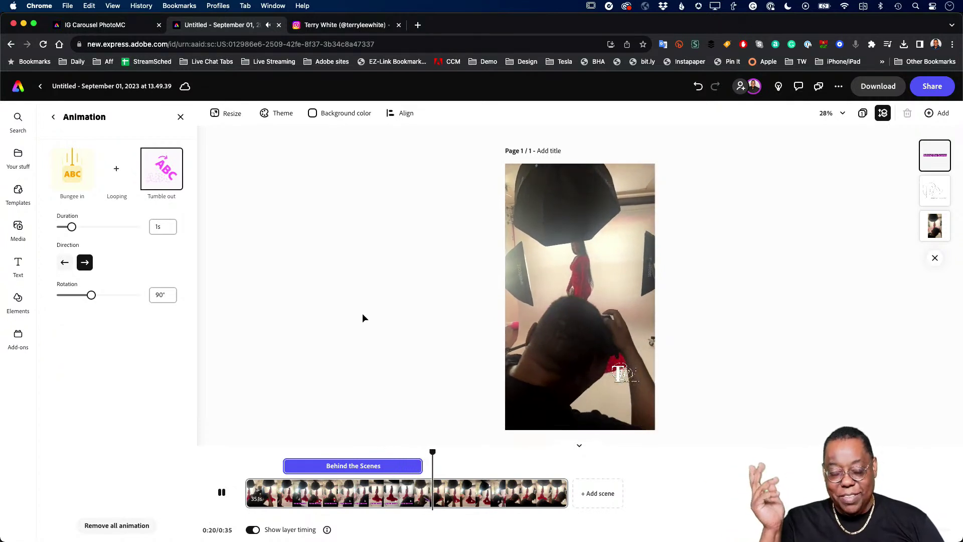
pyautogui.press('space')
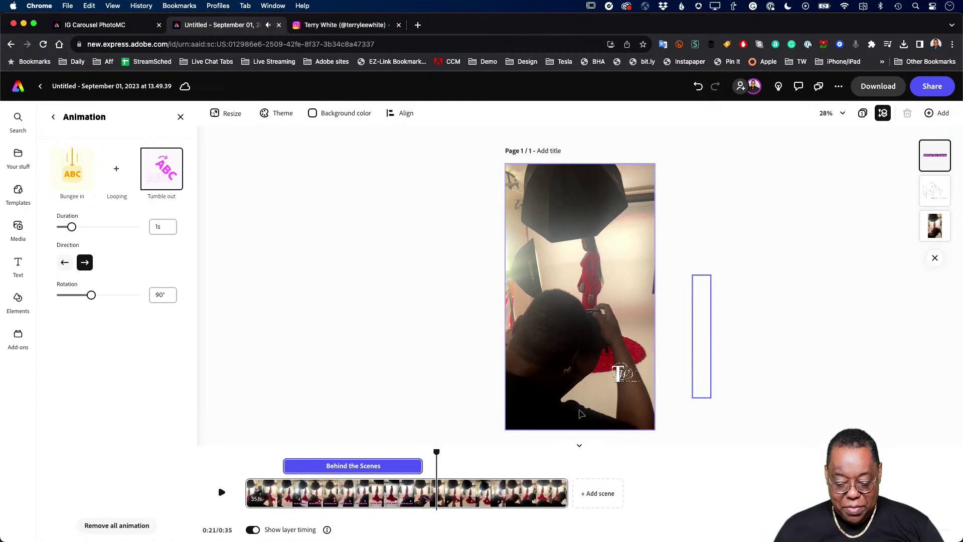
# Give the logo a Fade entrance animation with a duration of about 2.05 s.
pyautogui.click(624, 374)
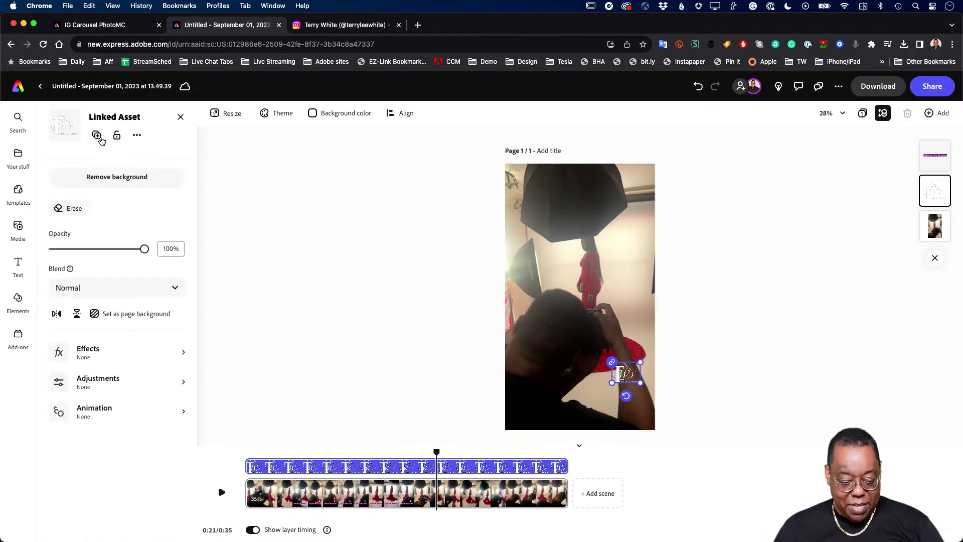
pyautogui.click(98, 379)
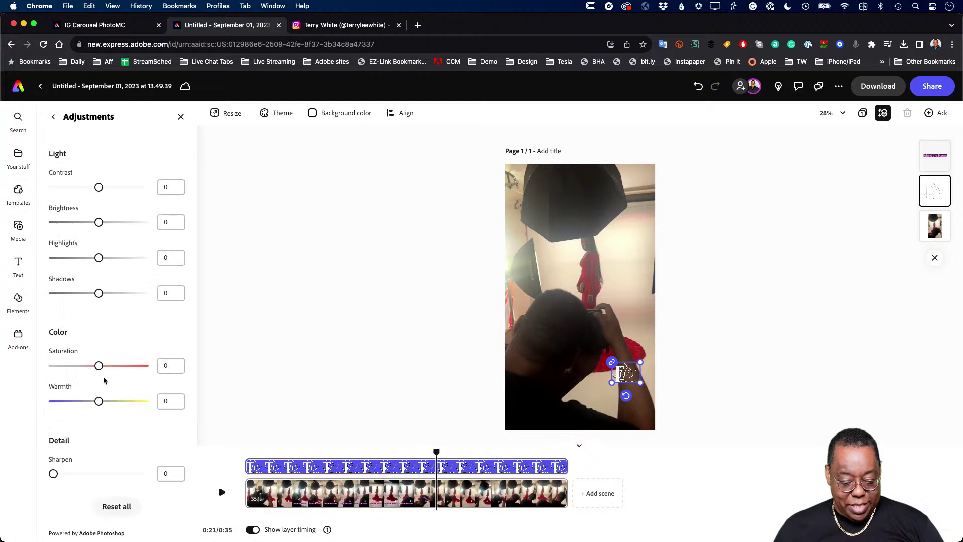
pyautogui.click(51, 118)
pyautogui.click(93, 411)
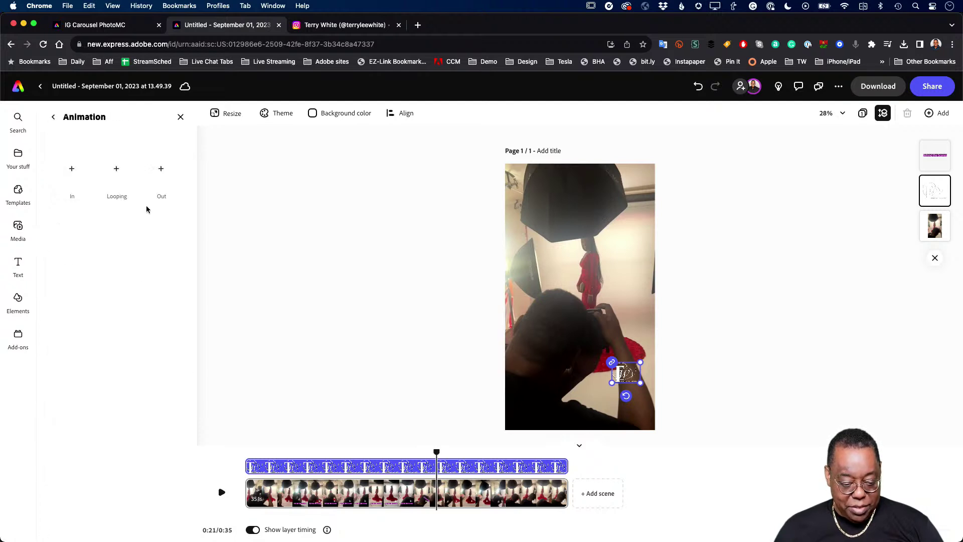
pyautogui.click(81, 169)
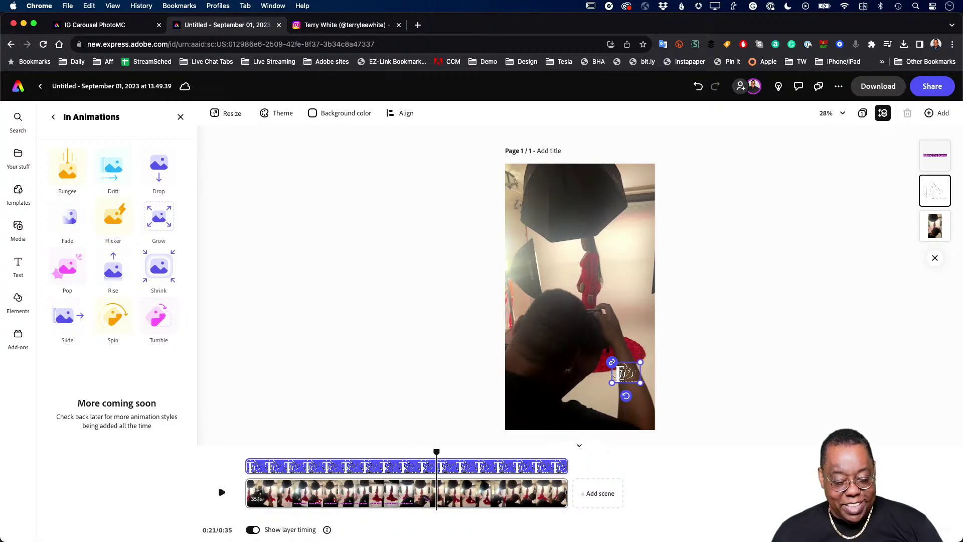
pyautogui.click(72, 218)
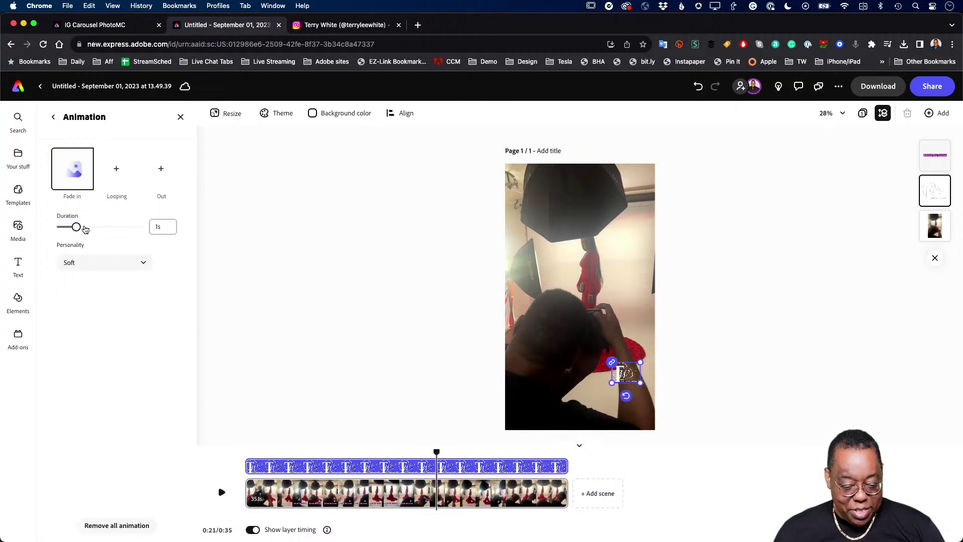
pyautogui.moveTo(77, 227); pyautogui.dragTo(88, 228)
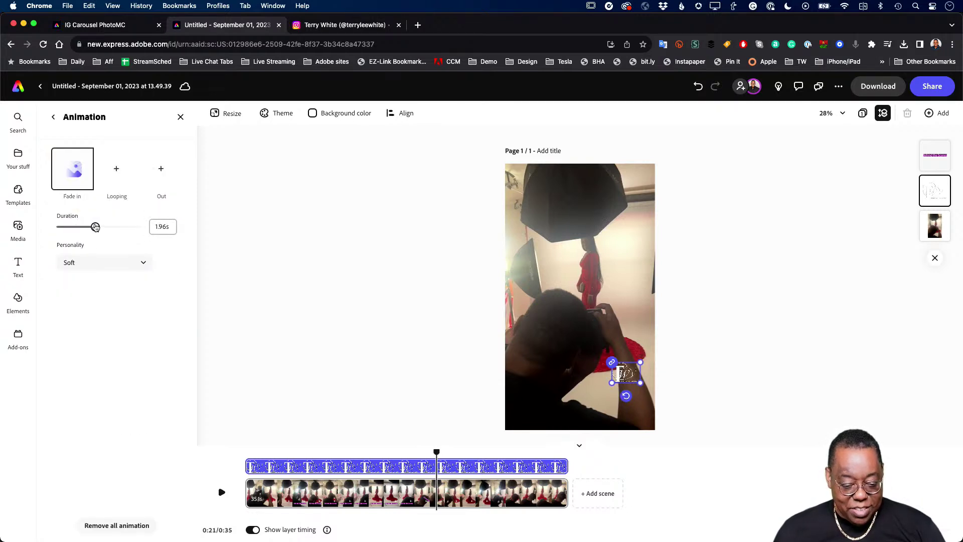
pyautogui.click(400, 363)
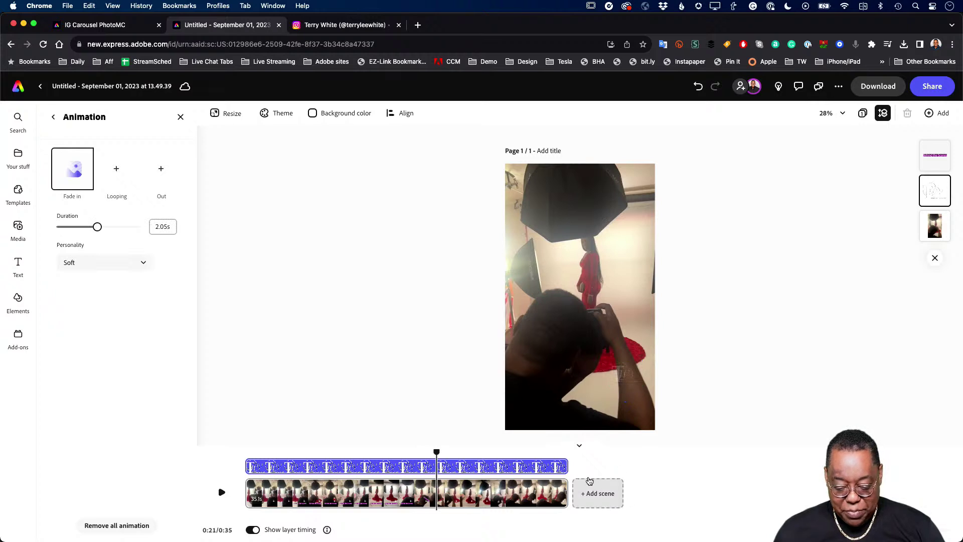
# Give the logo a Fade exit animation with a duration of about 1.76 s.
pyautogui.click(555, 469)
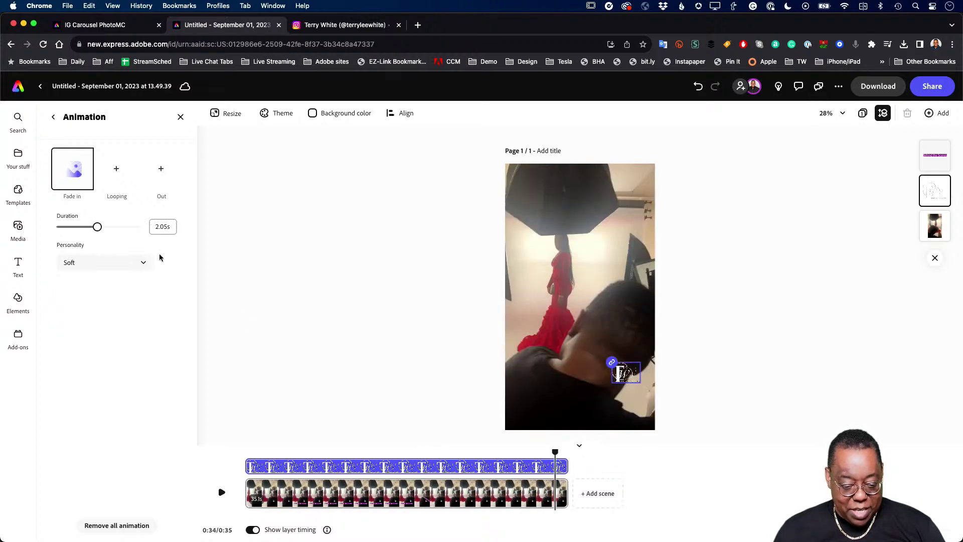
pyautogui.click(161, 169)
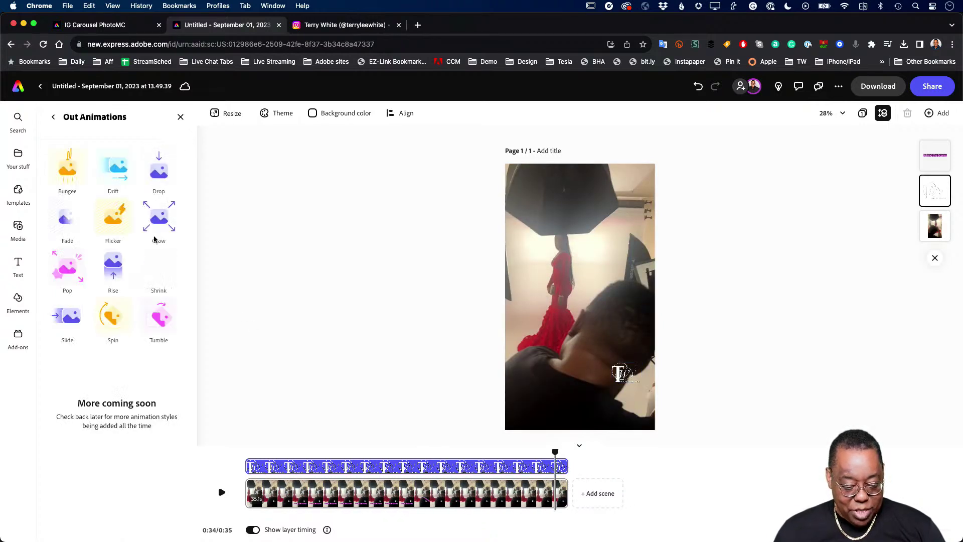
pyautogui.click(67, 216)
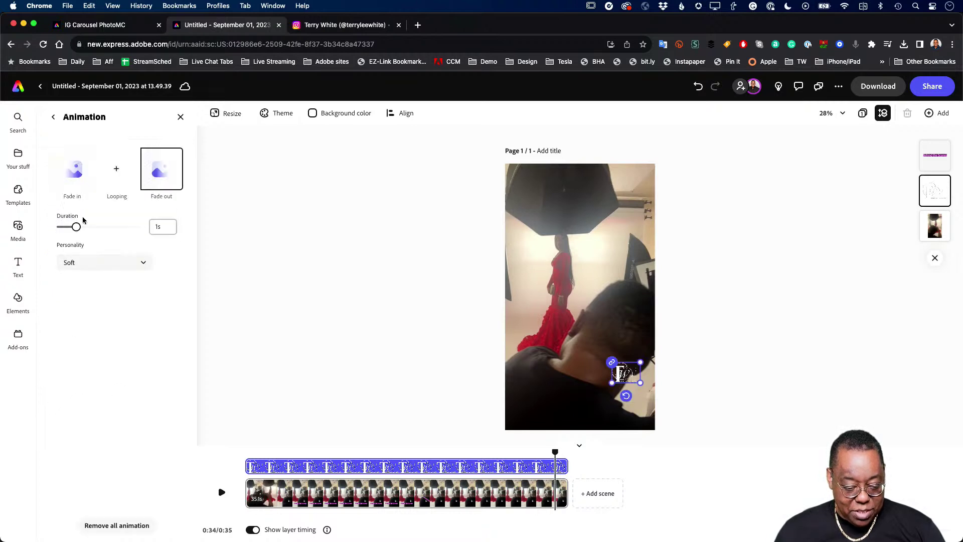
pyautogui.moveTo(76, 227); pyautogui.dragTo(91, 227)
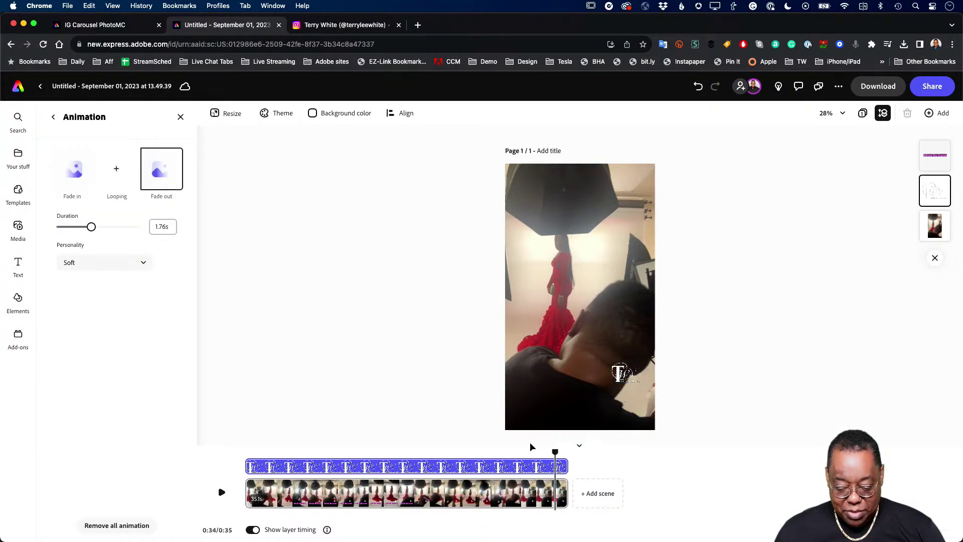
# Play the reel from the start to preview the logo's fade-in and the title's entrance.
pyautogui.moveTo(556, 450); pyautogui.dragTo(220, 439)
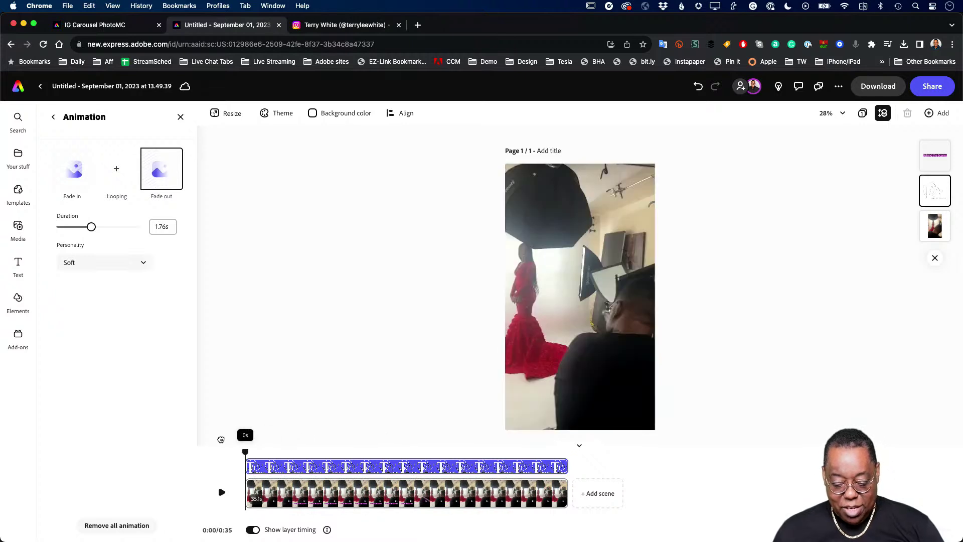
pyautogui.click(236, 413)
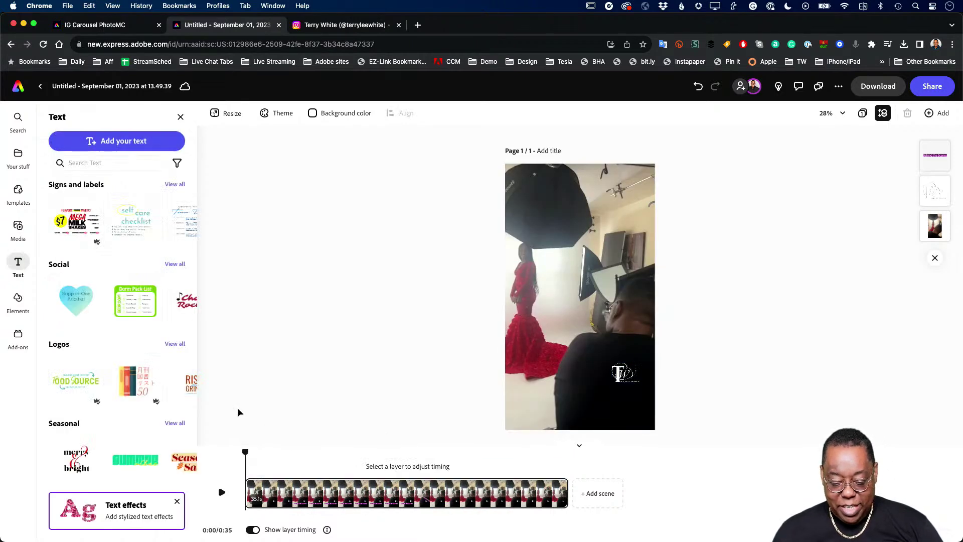
pyautogui.click(222, 492)
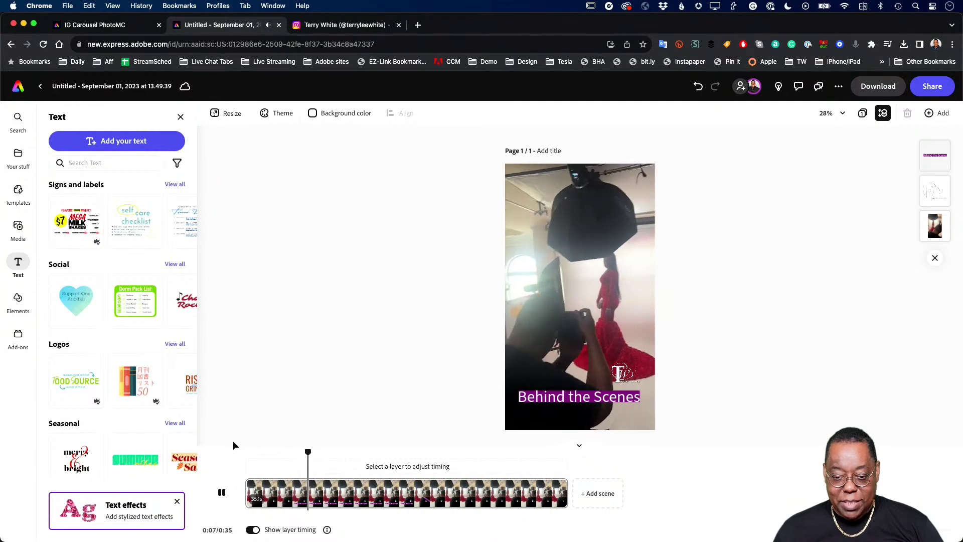
pyautogui.press('space')
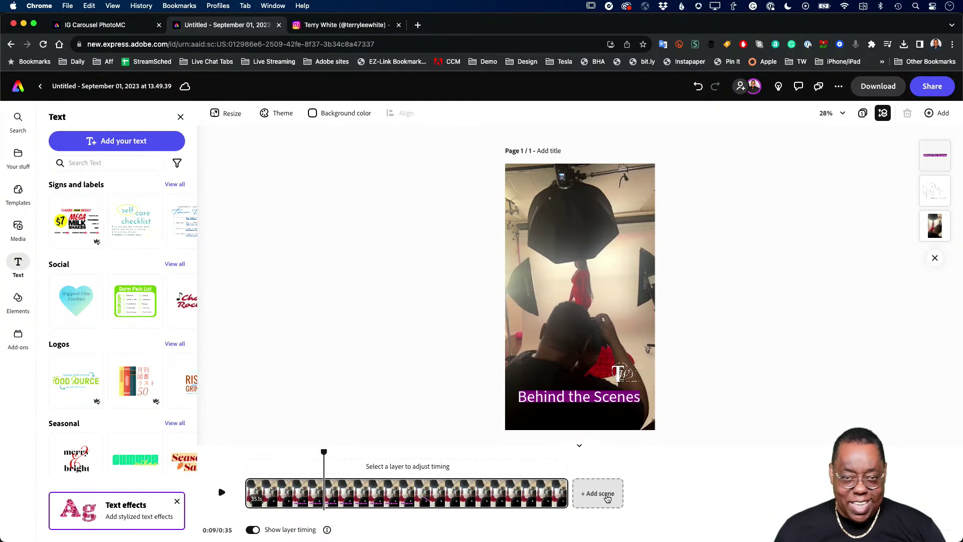
# Add a blank scene after the video and search the Instagram reel templates for "photography".
pyautogui.click(608, 499)
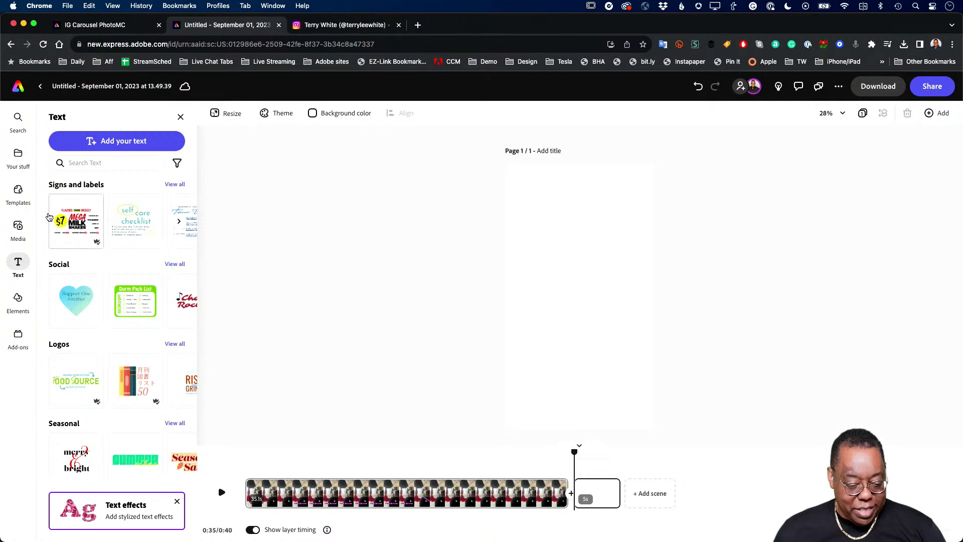
pyautogui.click(18, 192)
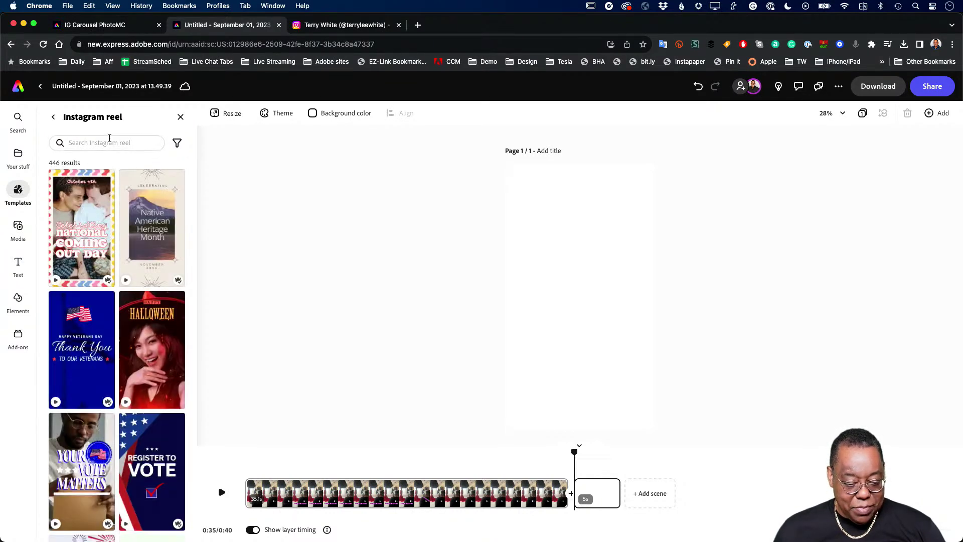
pyautogui.click(108, 143)
pyautogui.write('photogra')
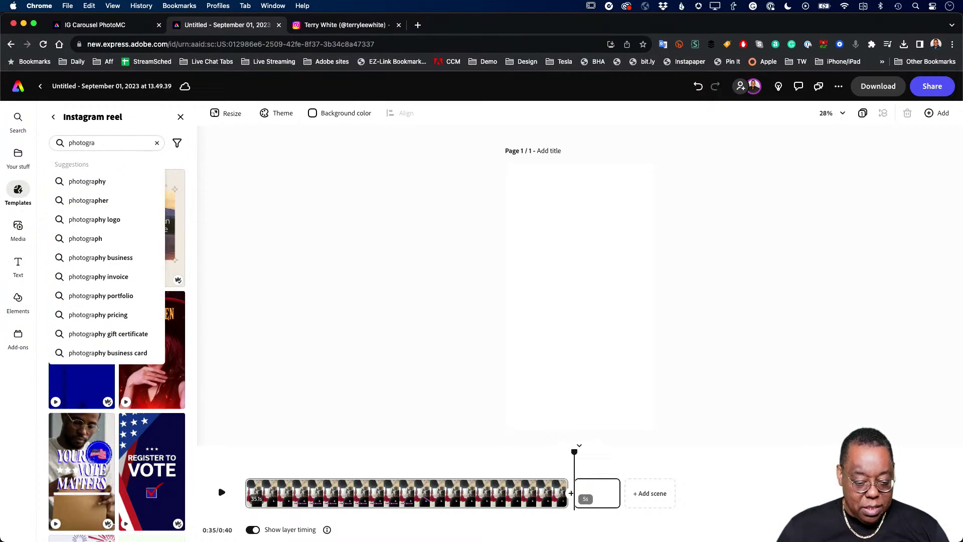
pyautogui.click(90, 182)
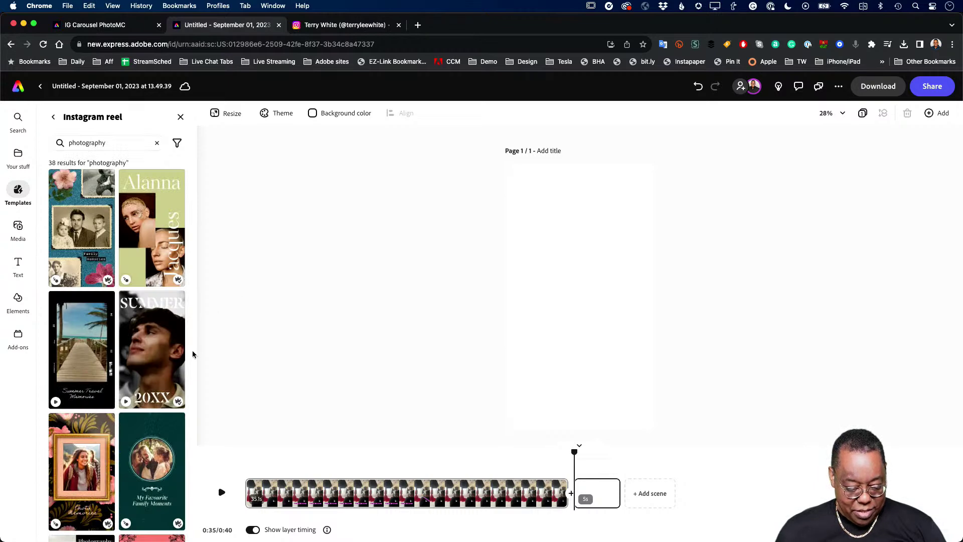
# Add the cream "People +" photography template to the project as pages.
pyautogui.scroll(-6, 159, 358)
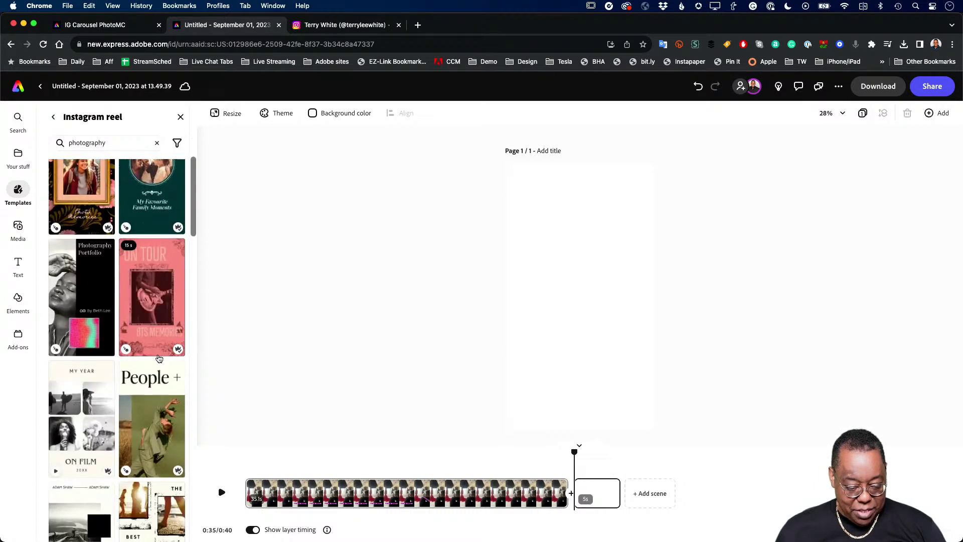
pyautogui.scroll(-1, 158, 358)
pyautogui.click(159, 394)
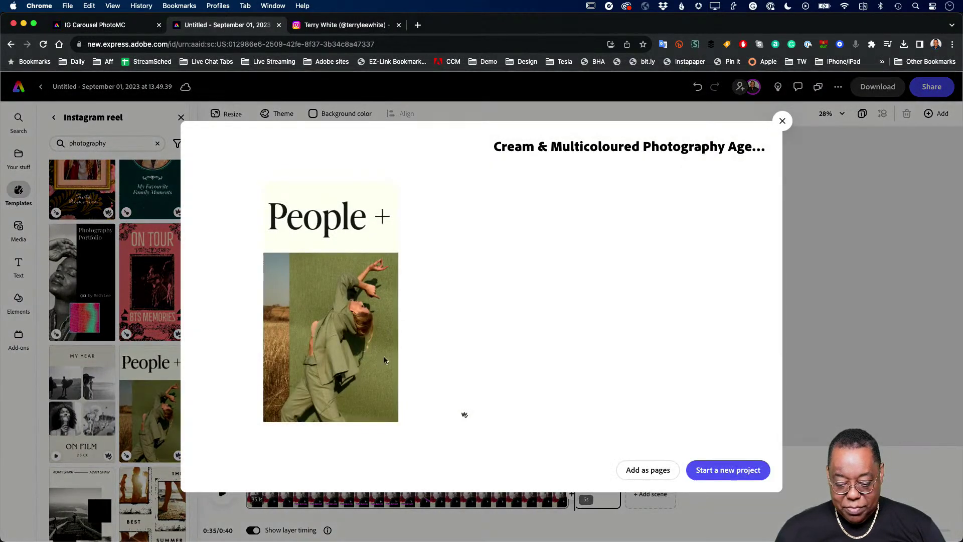
pyautogui.click(665, 470)
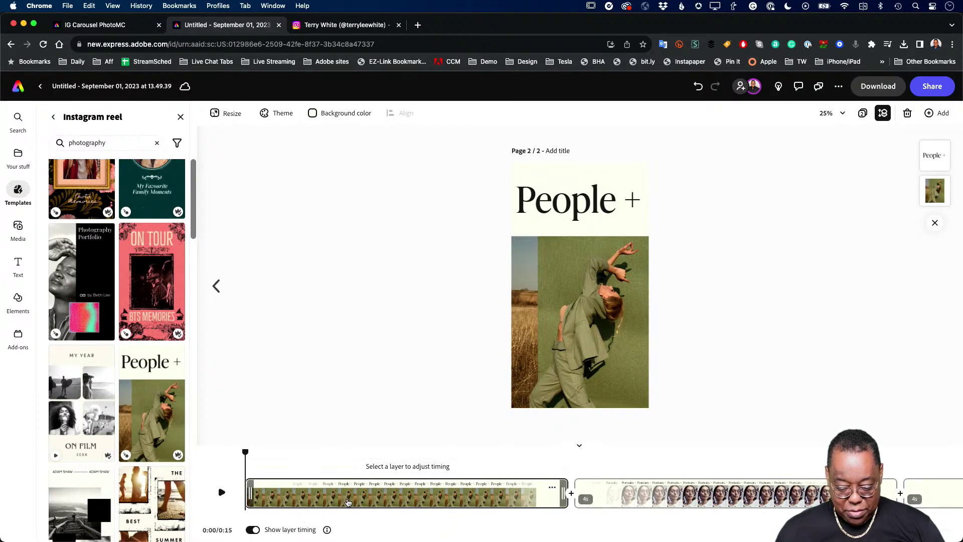
# Look through the template's scenes on page 2 and return to page 1.
pyautogui.hscroll(10, 597, 481)
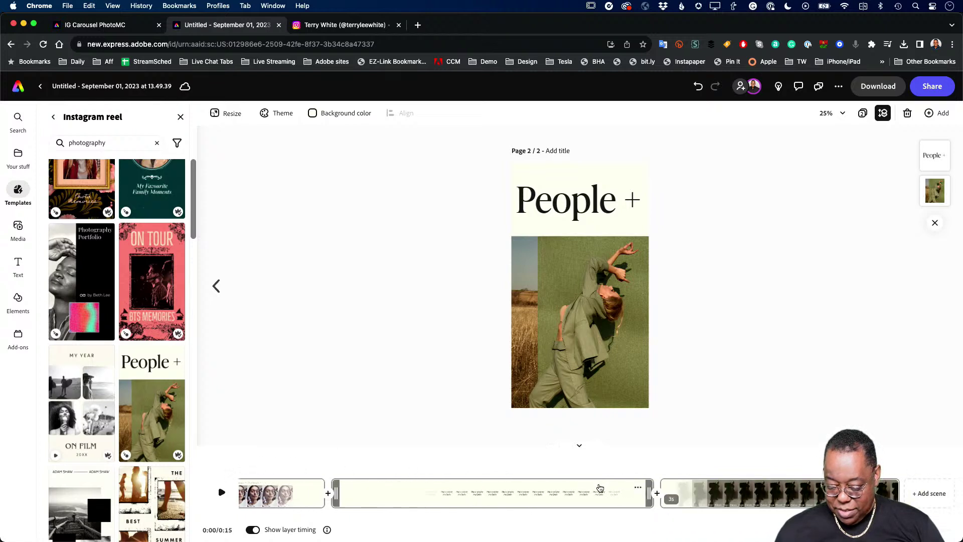
pyautogui.click(578, 491)
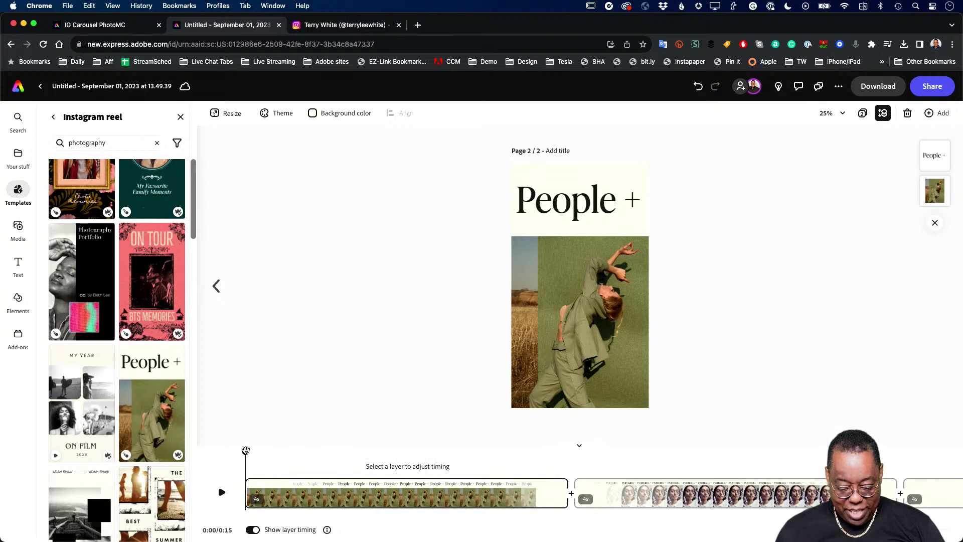
pyautogui.click(217, 285)
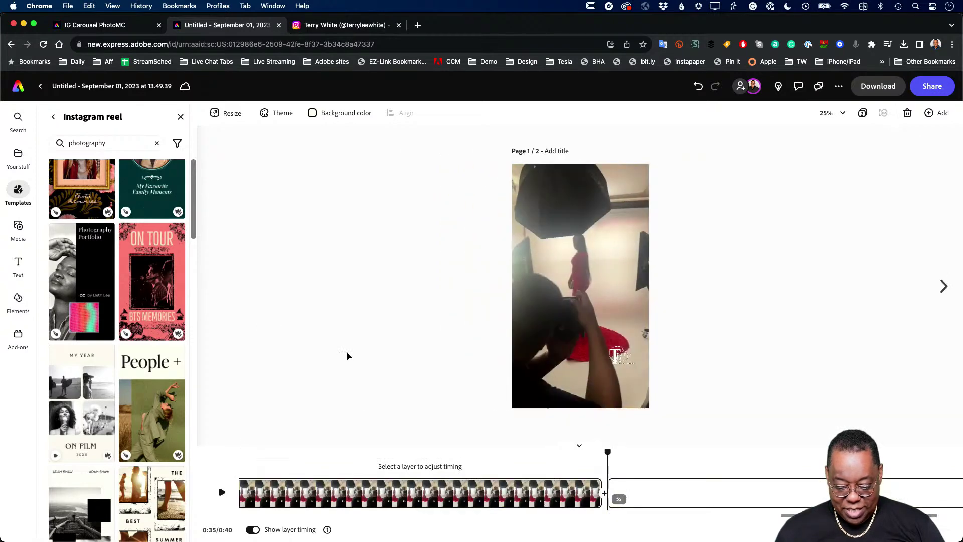
pyautogui.click(660, 496)
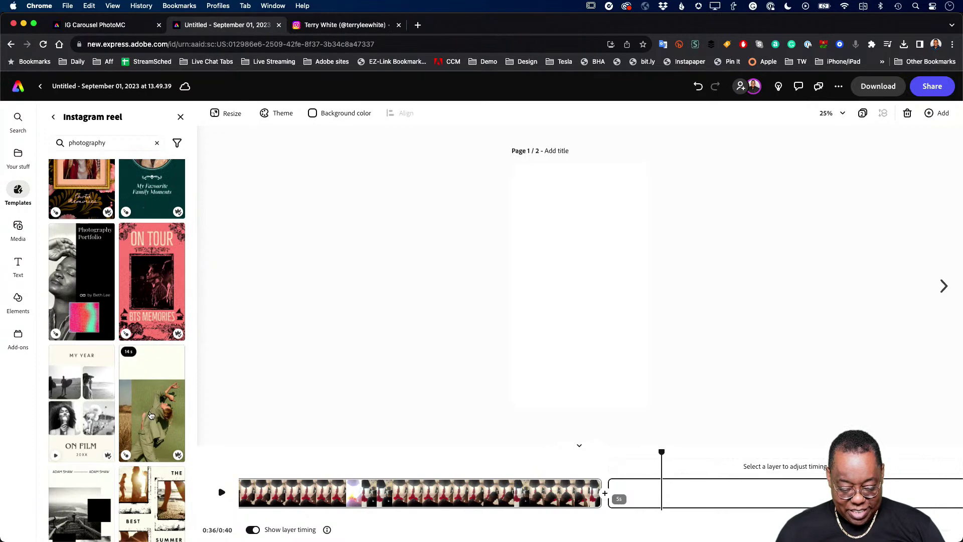
pyautogui.click(152, 414)
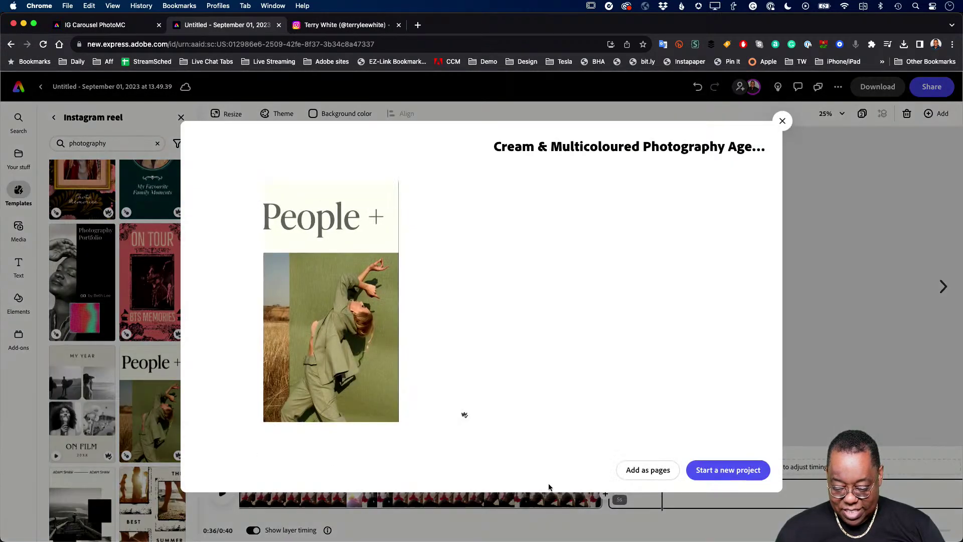
pyautogui.click(893, 125)
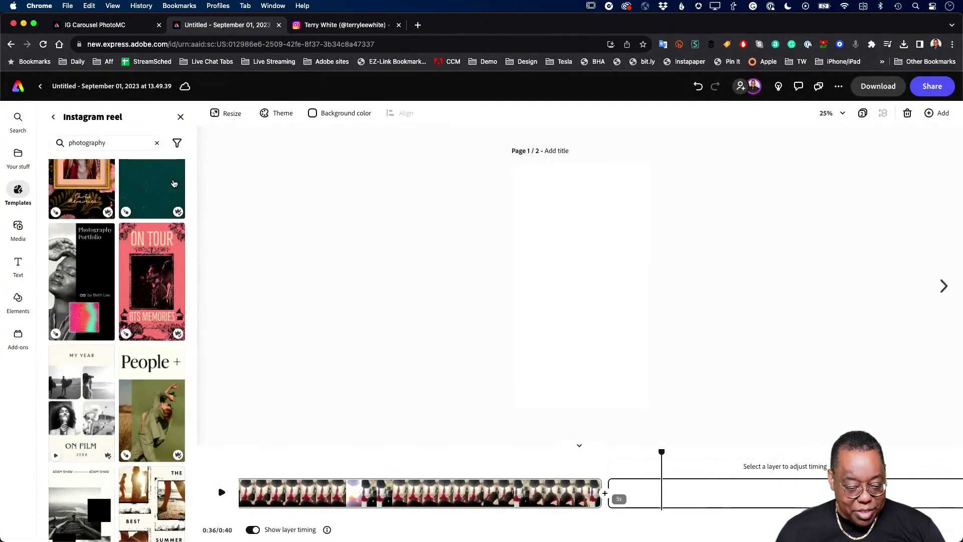
# Look through the photography templates, including the yellow "Photography Exhibition" preview, and the available color themes.
pyautogui.scroll(-7, 138, 236)
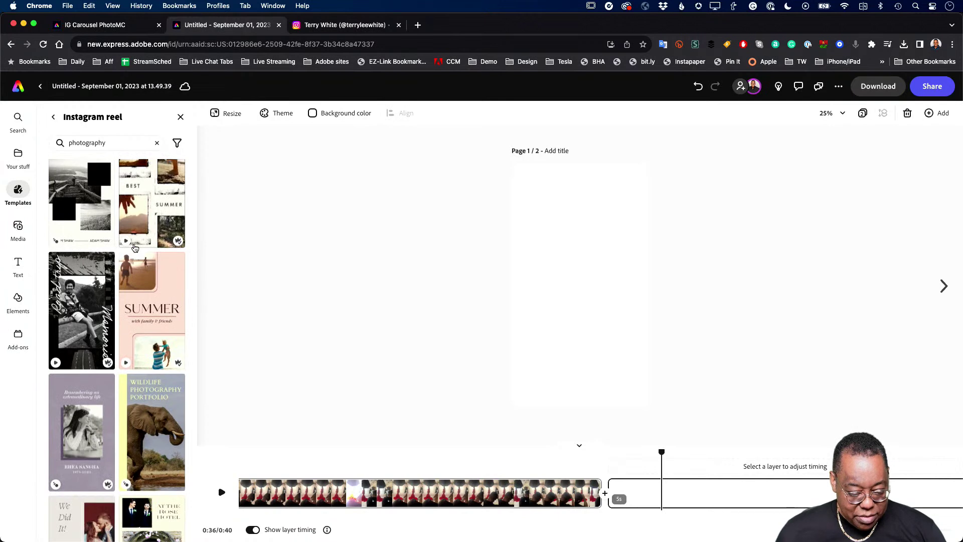
pyautogui.scroll(-2, 135, 247)
pyautogui.scroll(-1, 135, 247)
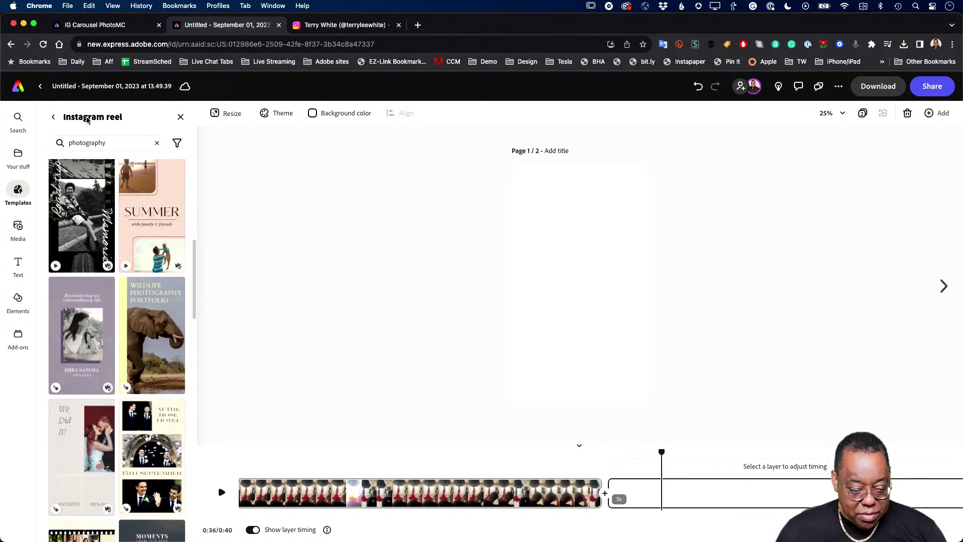
pyautogui.click(53, 116)
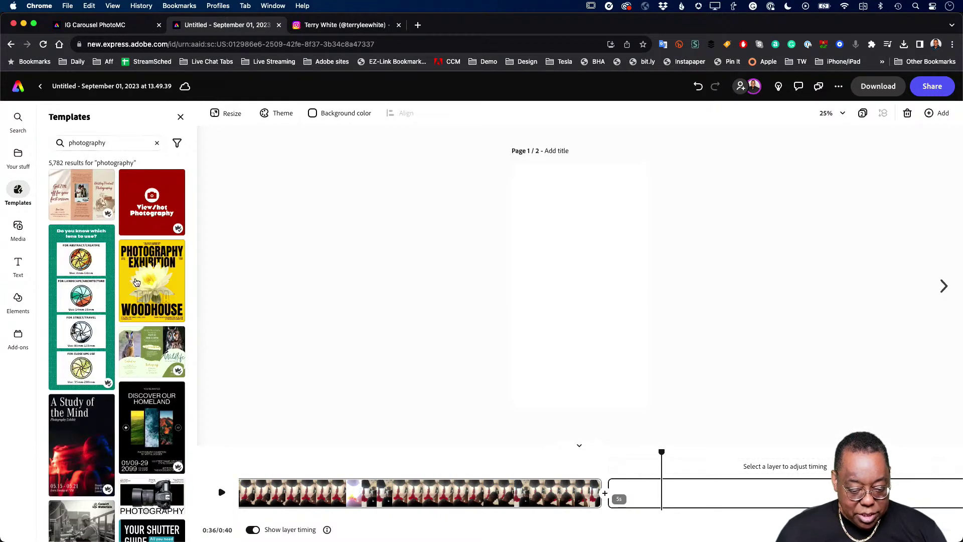
pyautogui.click(143, 281)
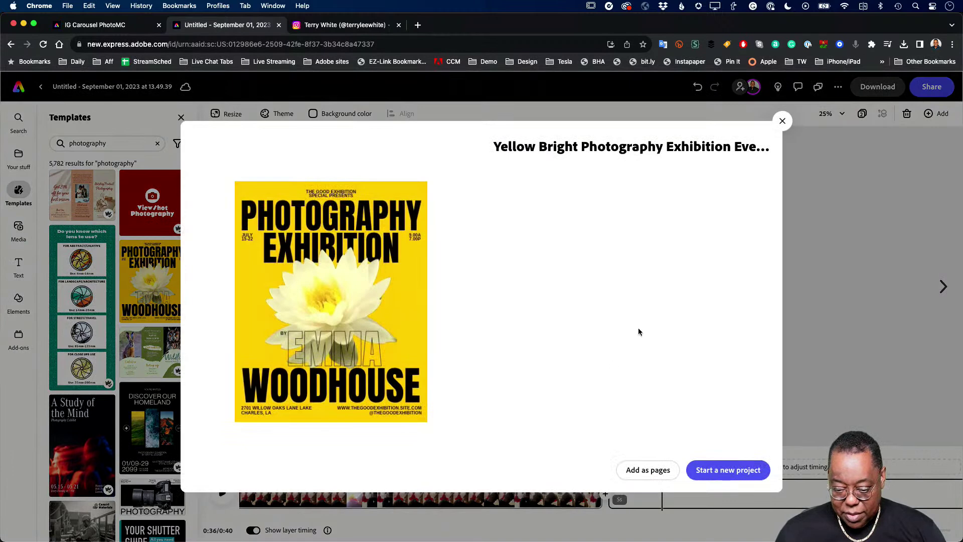
pyautogui.click(784, 122)
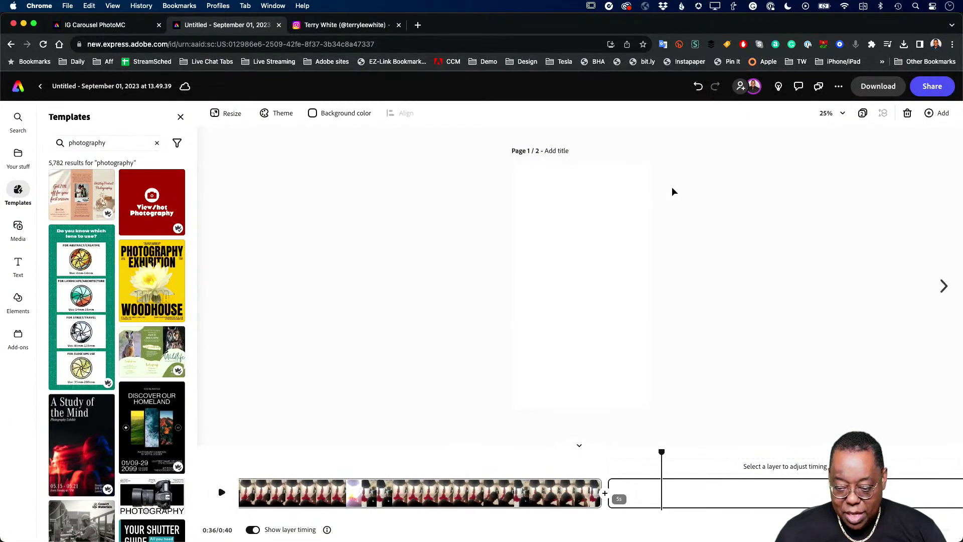
pyautogui.click(279, 114)
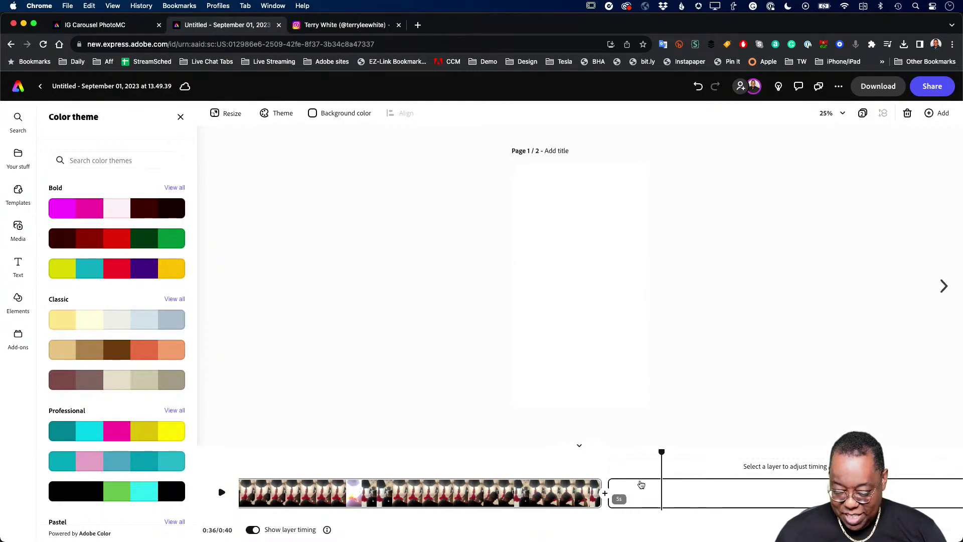
pyautogui.click(182, 117)
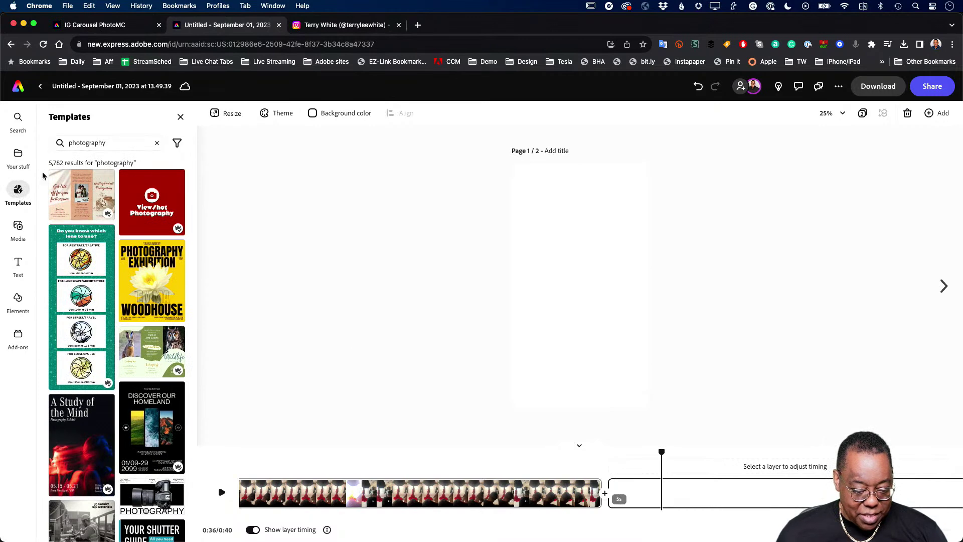
# Add the "A Study of the Mind" photography template to the project as pages and return to page 1.
pyautogui.scroll(-5, 84, 282)
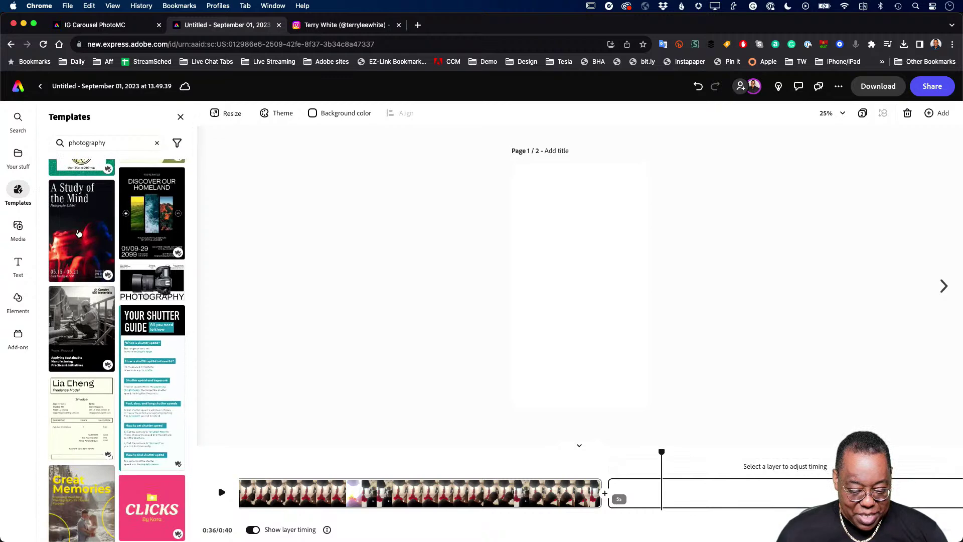
pyautogui.click(79, 234)
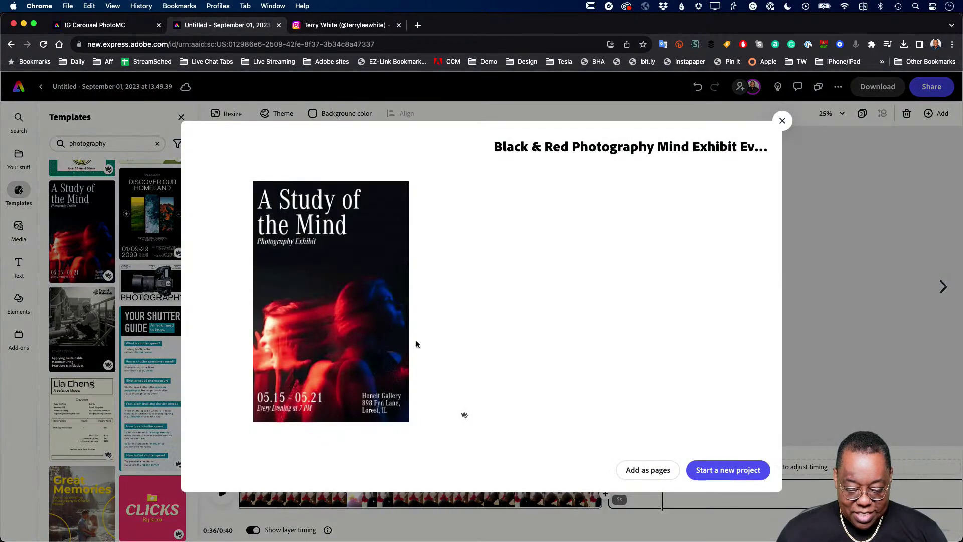
pyautogui.click(658, 470)
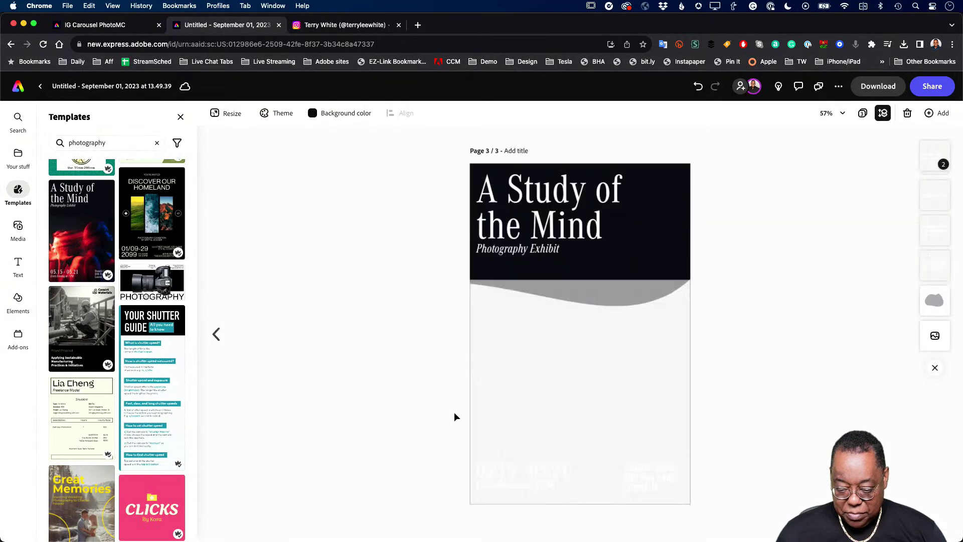
pyautogui.click(221, 341)
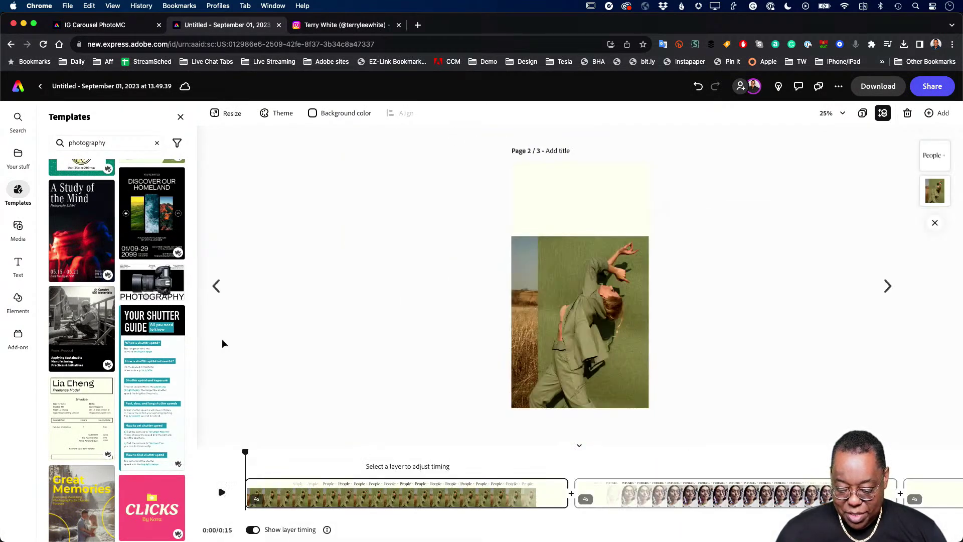
pyautogui.click(220, 291)
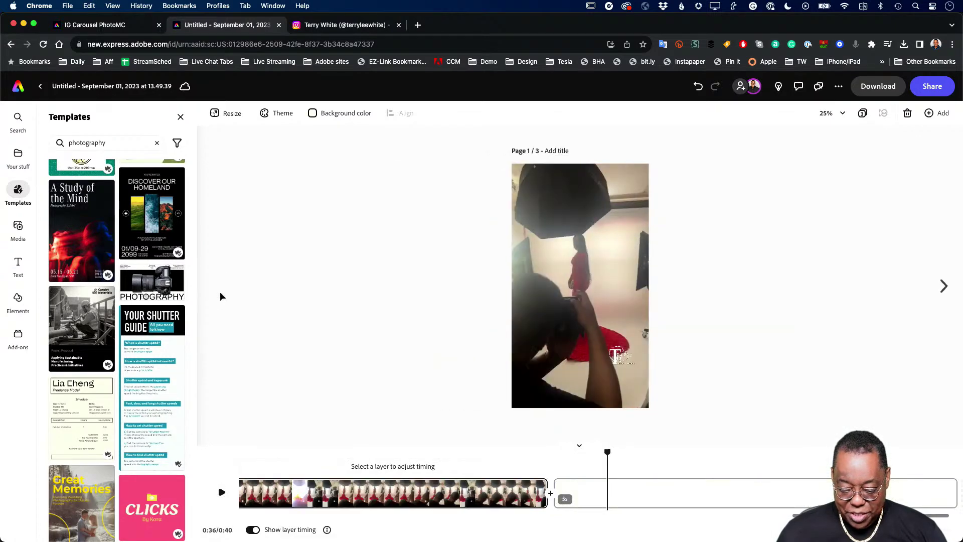
# Delete the blank scene after the video on page 1 and add a new blank scene in its place.
pyautogui.click(674, 495)
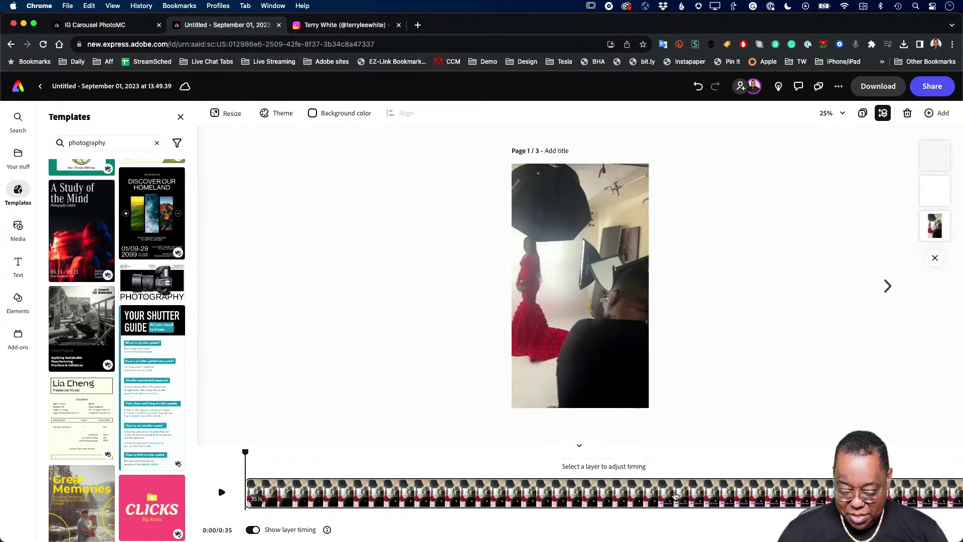
pyautogui.hscroll(5, 619, 502)
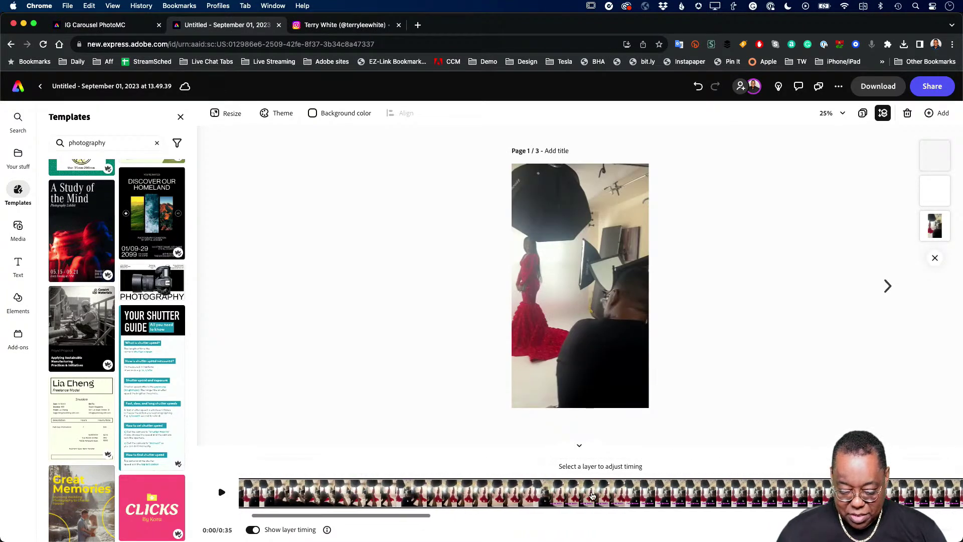
pyautogui.hscroll(10, 587, 493)
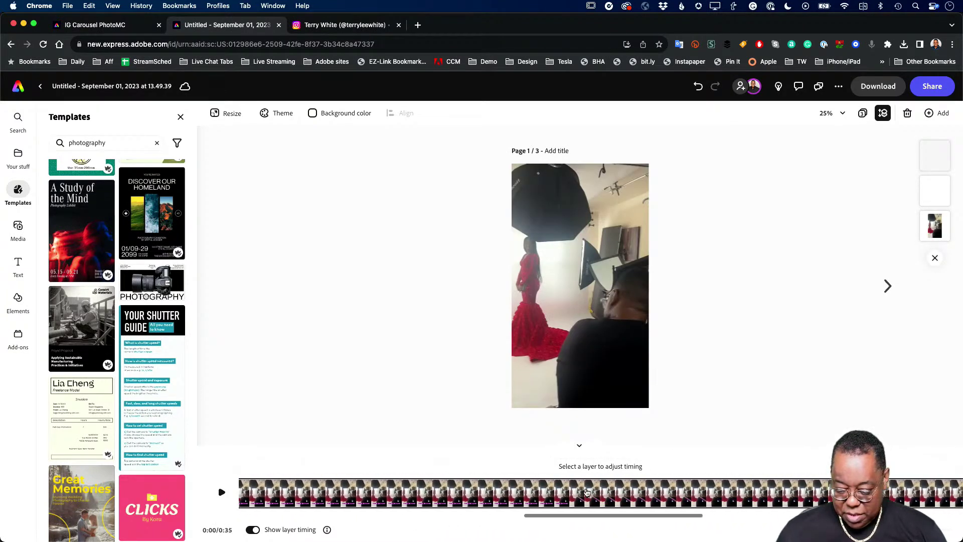
pyautogui.hscroll(5, 588, 491)
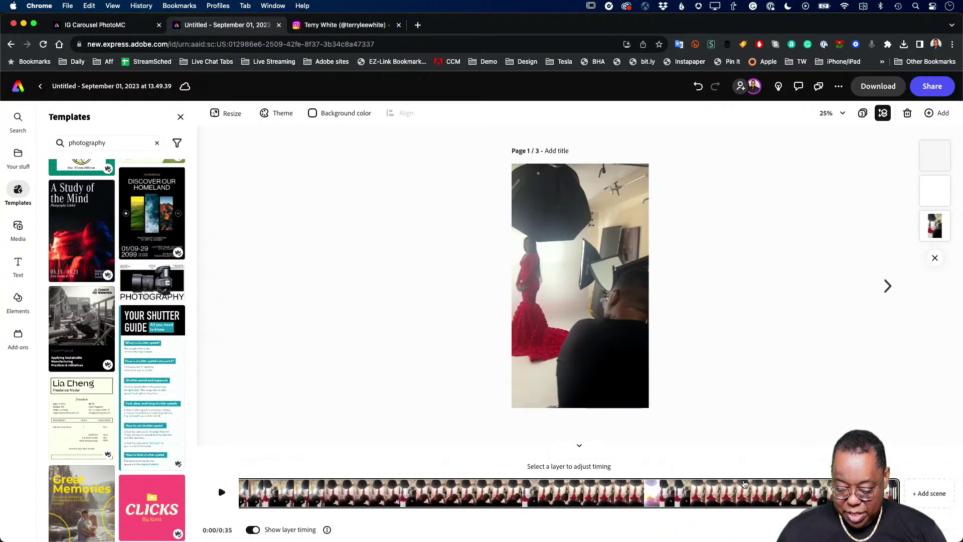
pyautogui.click(858, 494)
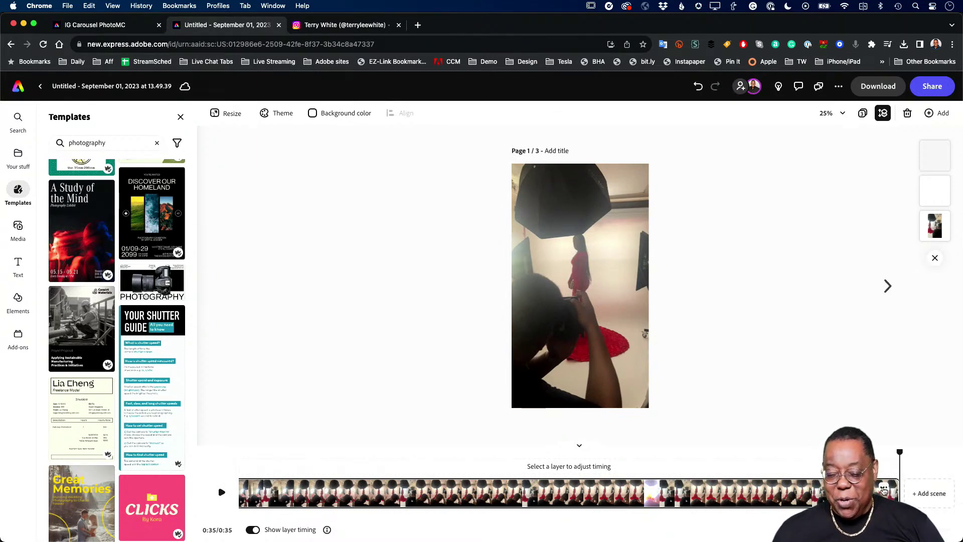
pyautogui.click(926, 492)
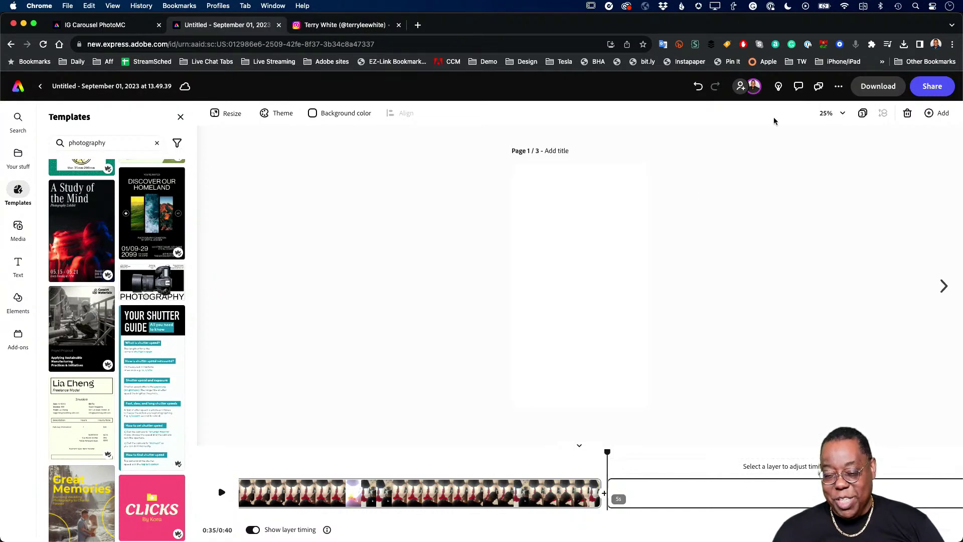
# Open the download options for the reel.
pyautogui.click(870, 88)
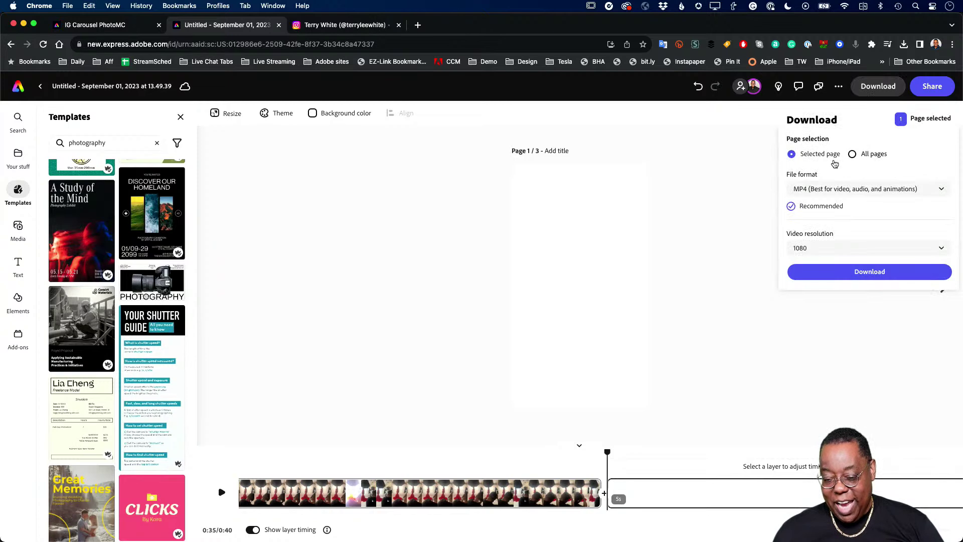